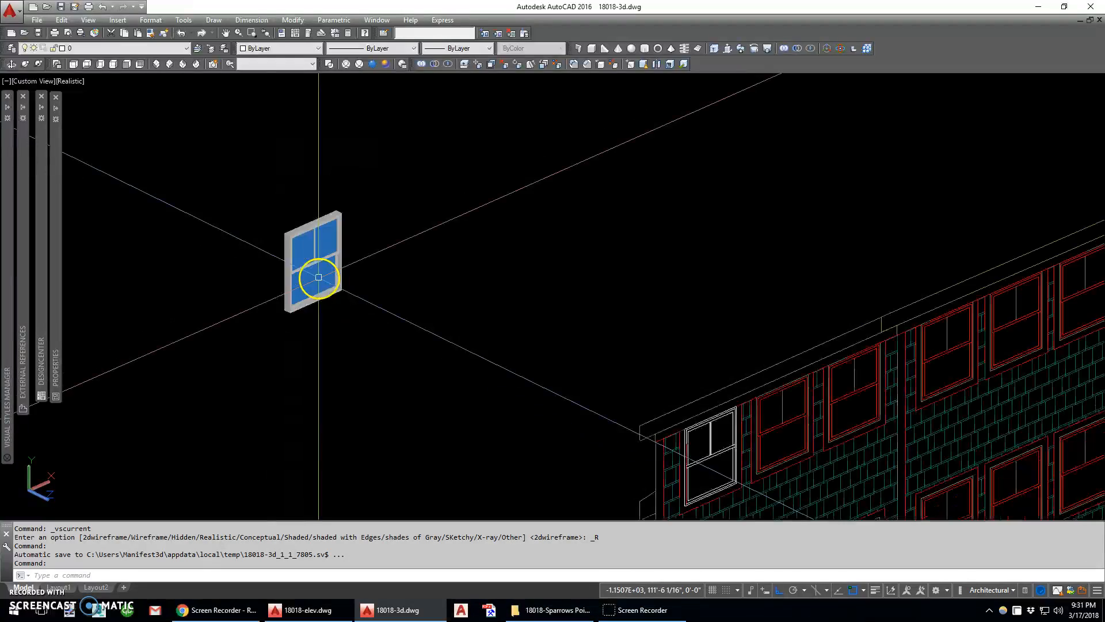
# Reset the UCS from the Front orientation to World
pyautogui.scroll(-2, 286, 262)
pyautogui.scroll(-5, 286, 262)
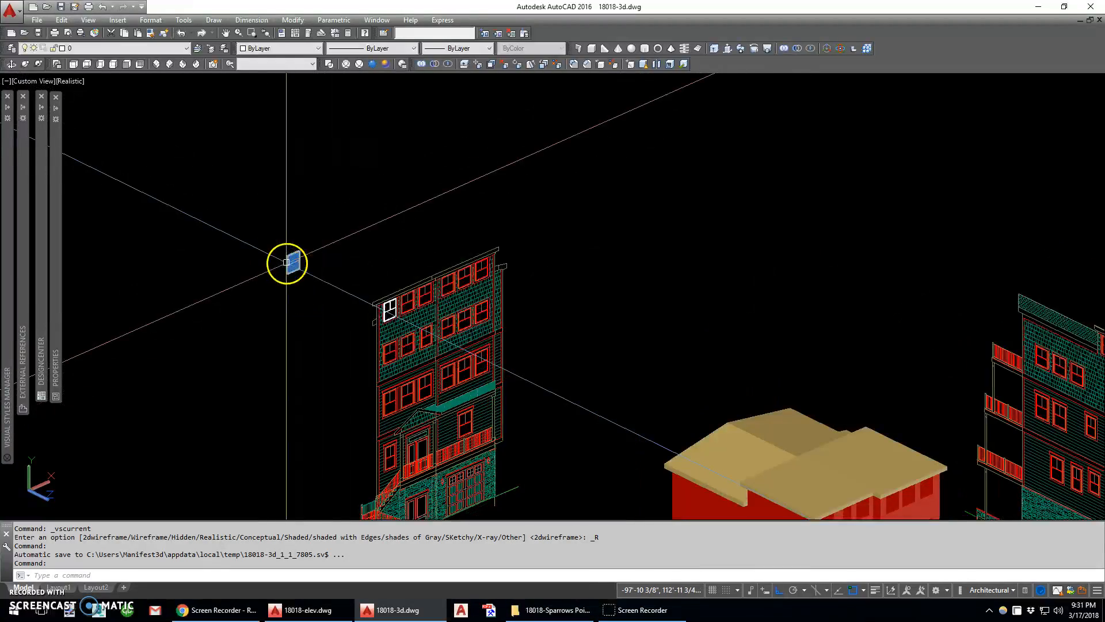
pyautogui.scroll(3, 649, 425)
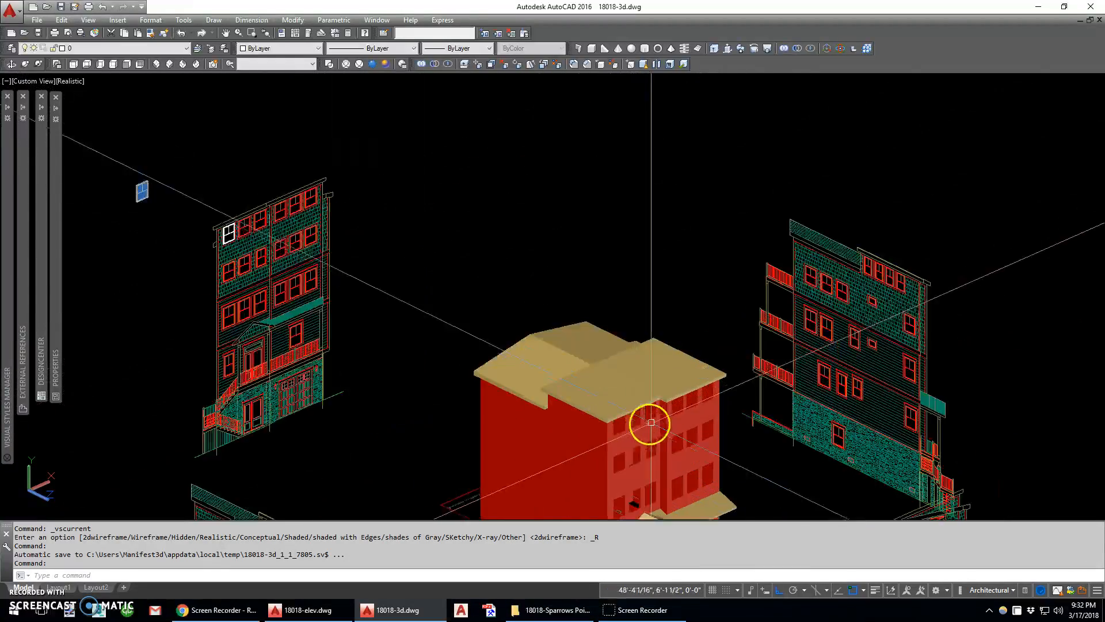
pyautogui.scroll(-4, 541, 396)
pyautogui.scroll(8, 404, 326)
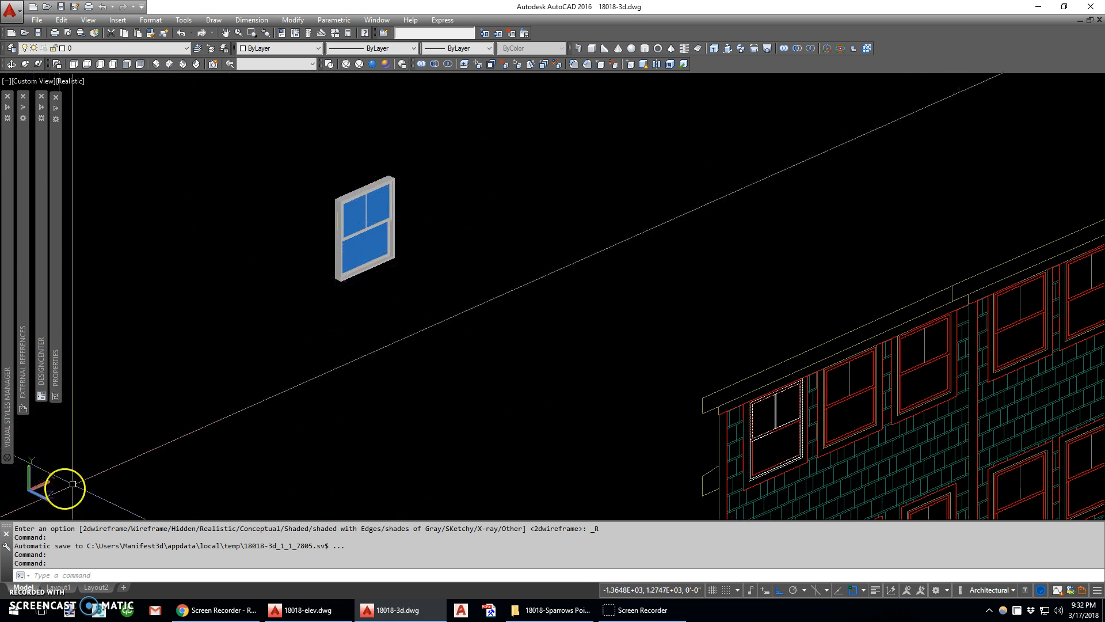
pyautogui.write('s')
pyautogui.press('Return')
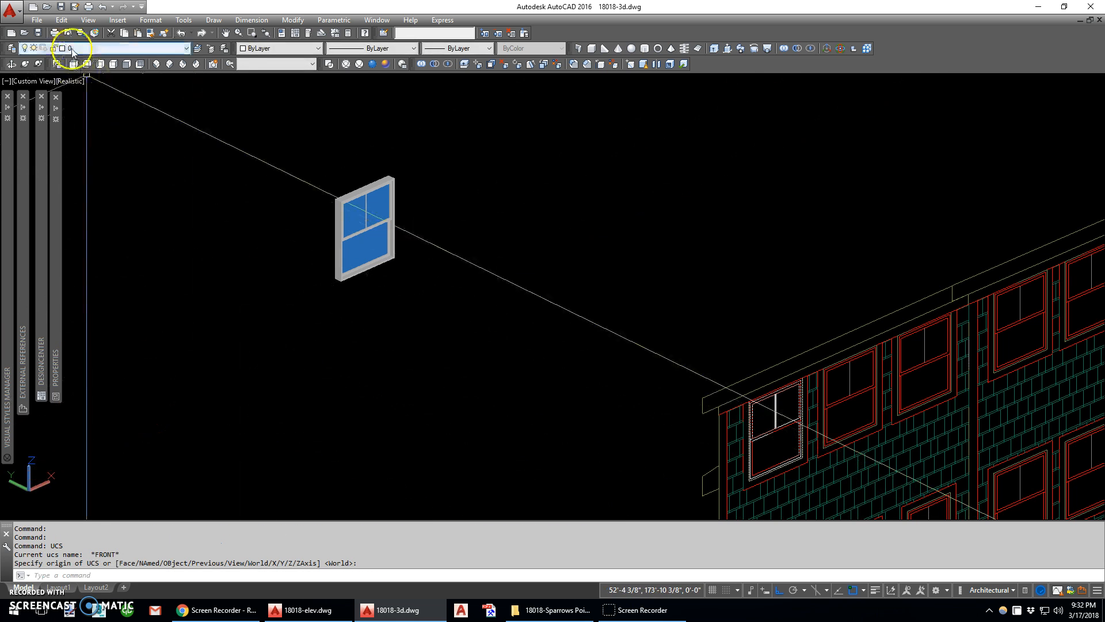
pyautogui.click(61, 23)
pyautogui.click(84, 87)
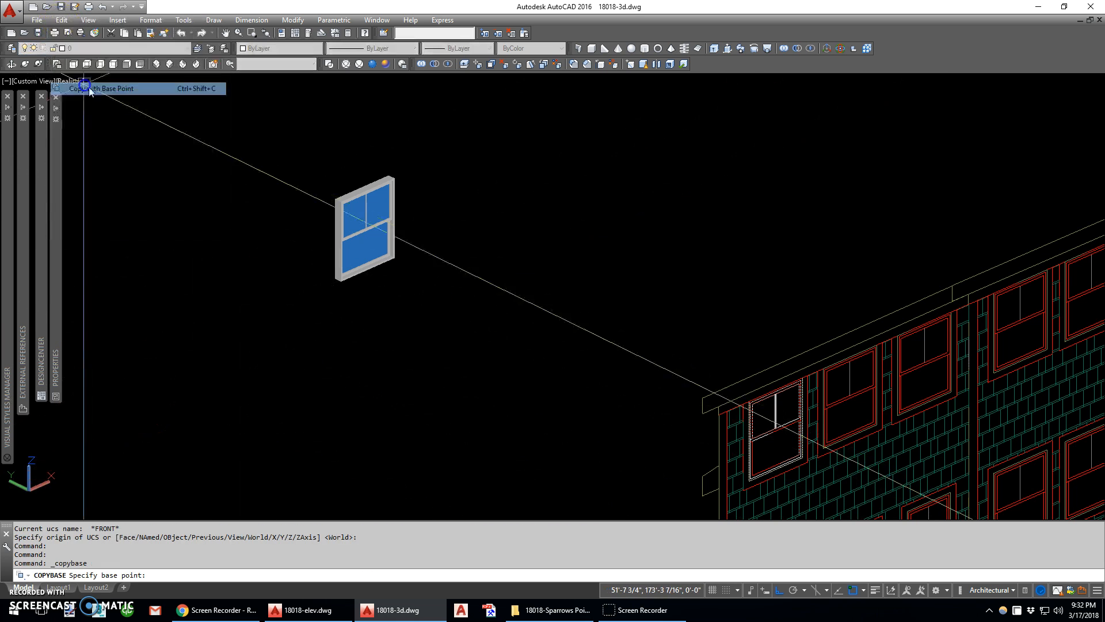
pyautogui.scroll(4, 362, 263)
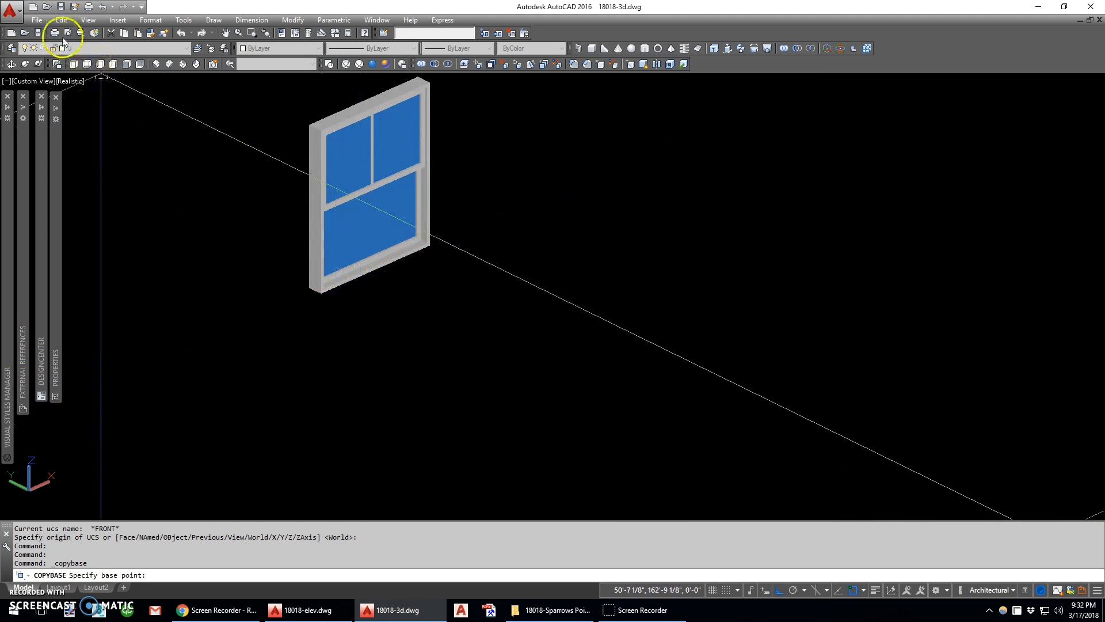
pyautogui.press('Escape')
pyautogui.press('Escape')
pyautogui.press('Escape')
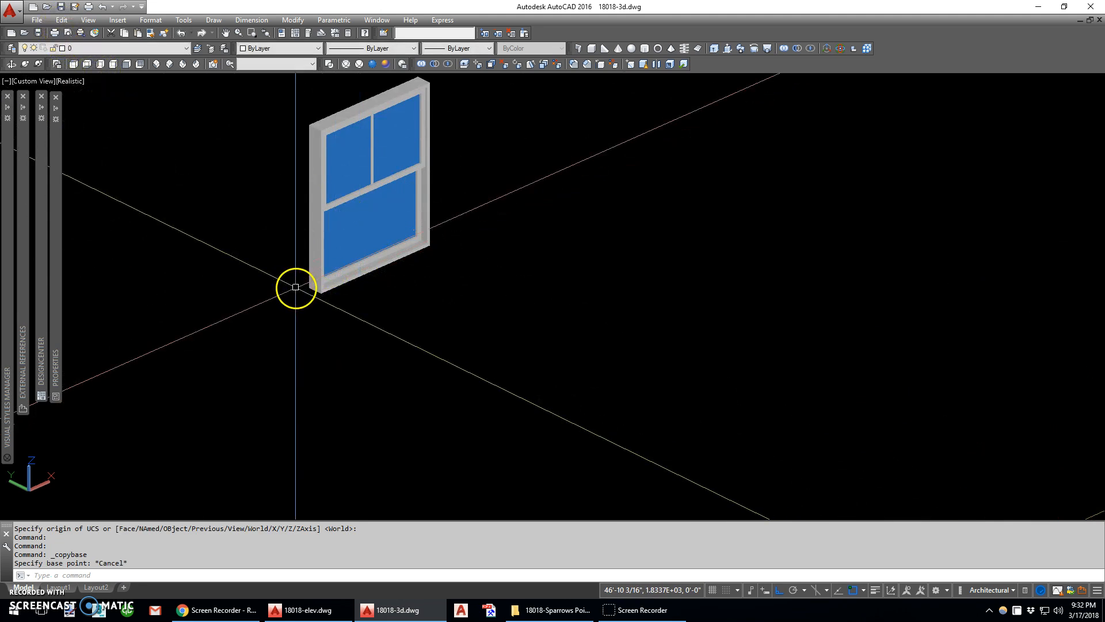
# Copy all six objects of the 3D window to the clipboard, using its lower front-left outer corner as the base point
pyautogui.hotkey('alt', 'e')
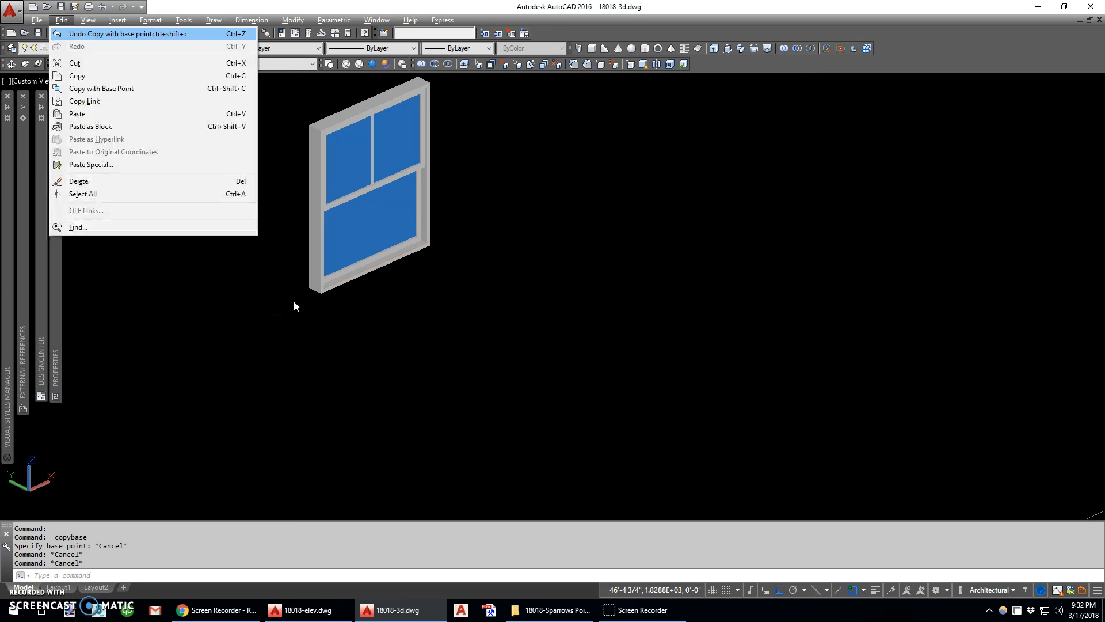
pyautogui.press('b')
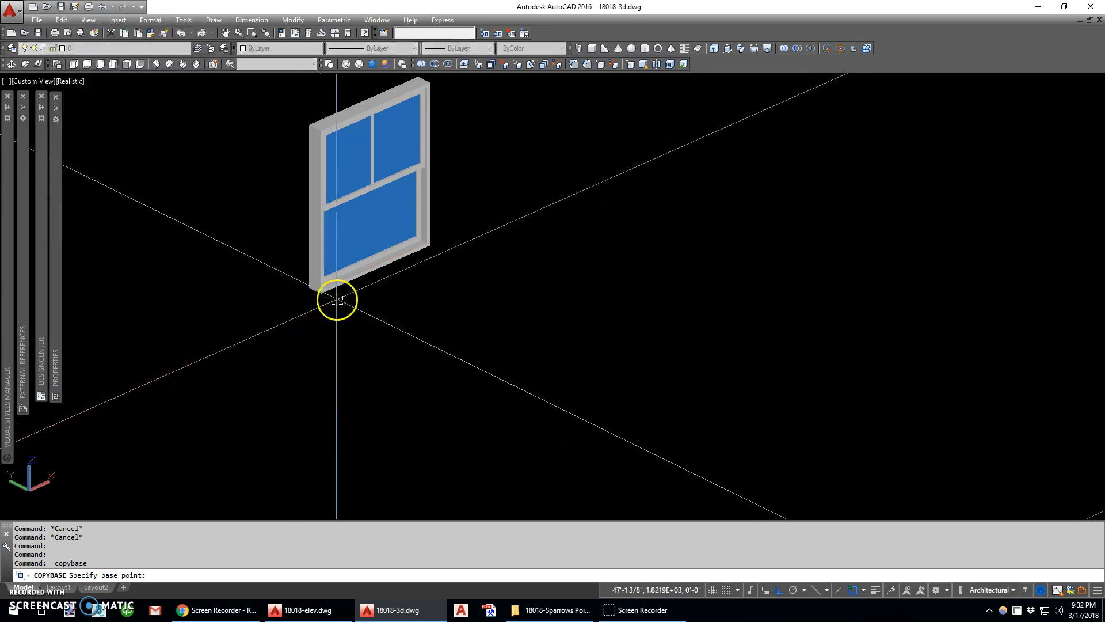
pyautogui.scroll(4, 337, 299)
pyautogui.scroll(-5, 334, 298)
pyautogui.scroll(3, 374, 167)
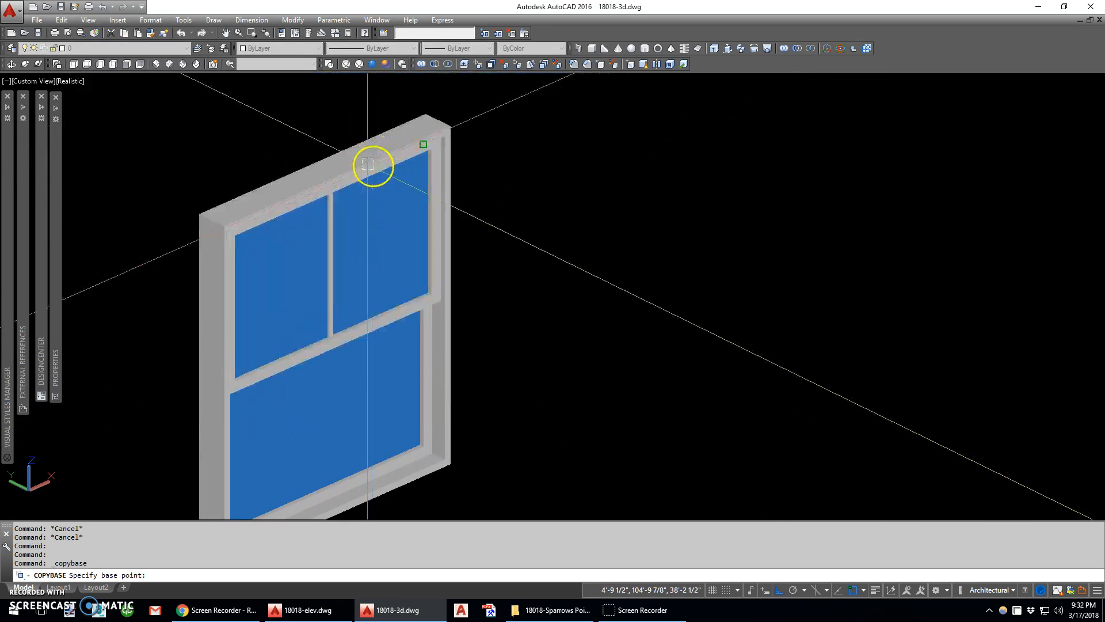
pyautogui.scroll(3, 337, 176)
pyautogui.scroll(-5, 325, 180)
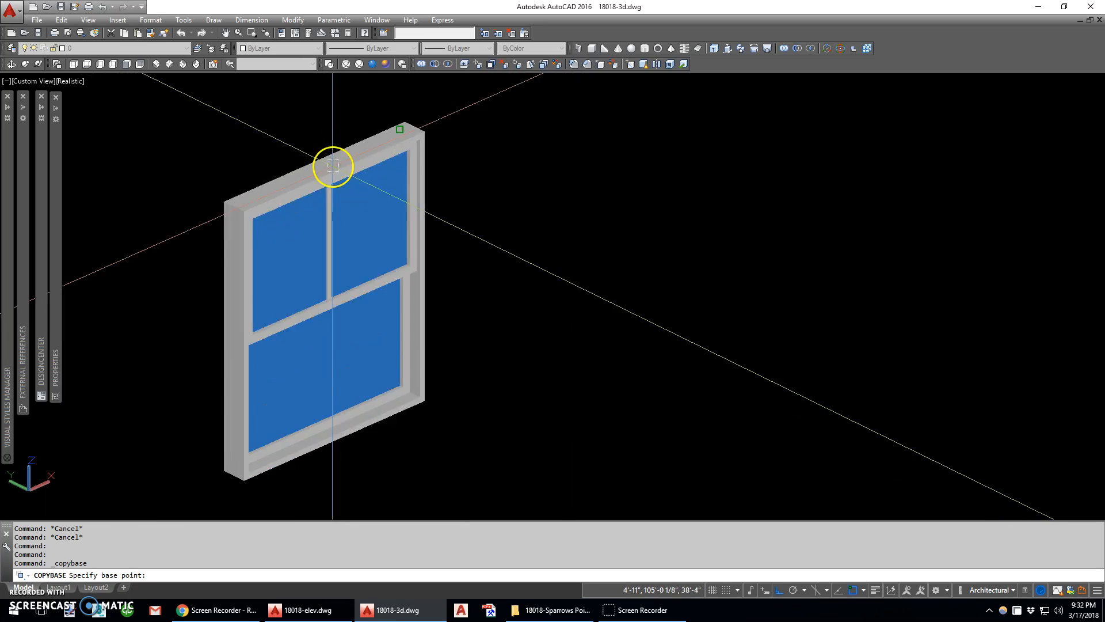
pyautogui.scroll(5, 272, 375)
pyautogui.scroll(2, 273, 374)
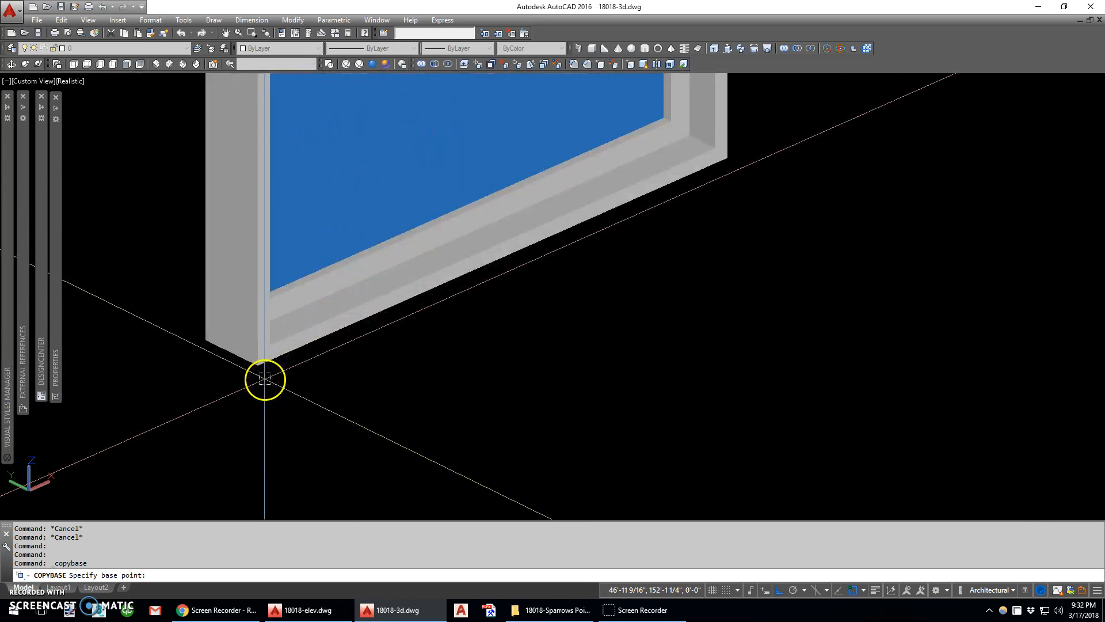
pyautogui.scroll(-5, 270, 401)
pyautogui.click(449, 437)
pyautogui.click(197, 145)
pyautogui.rightClick(263, 281)
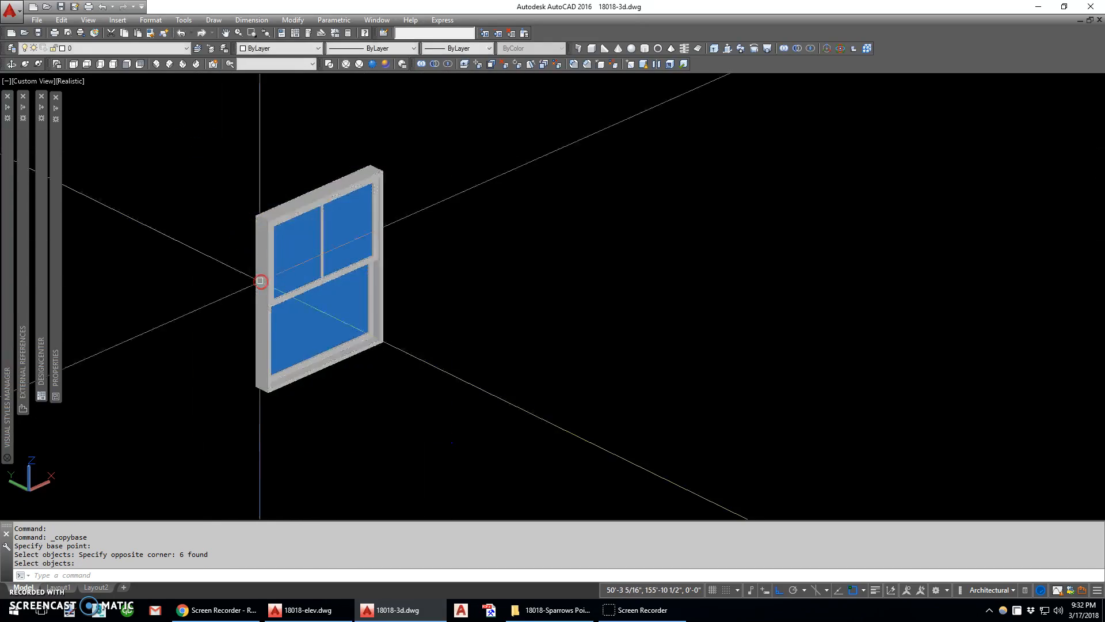
# Paste the copied window as a block at the lower-left corner of the front facade's leftmost top-floor opening
pyautogui.scroll(-10, 211, 227)
pyautogui.moveTo(464, 378); pyautogui.dragTo(279, 263, button='middle')
pyautogui.scroll(10, 477, 357)
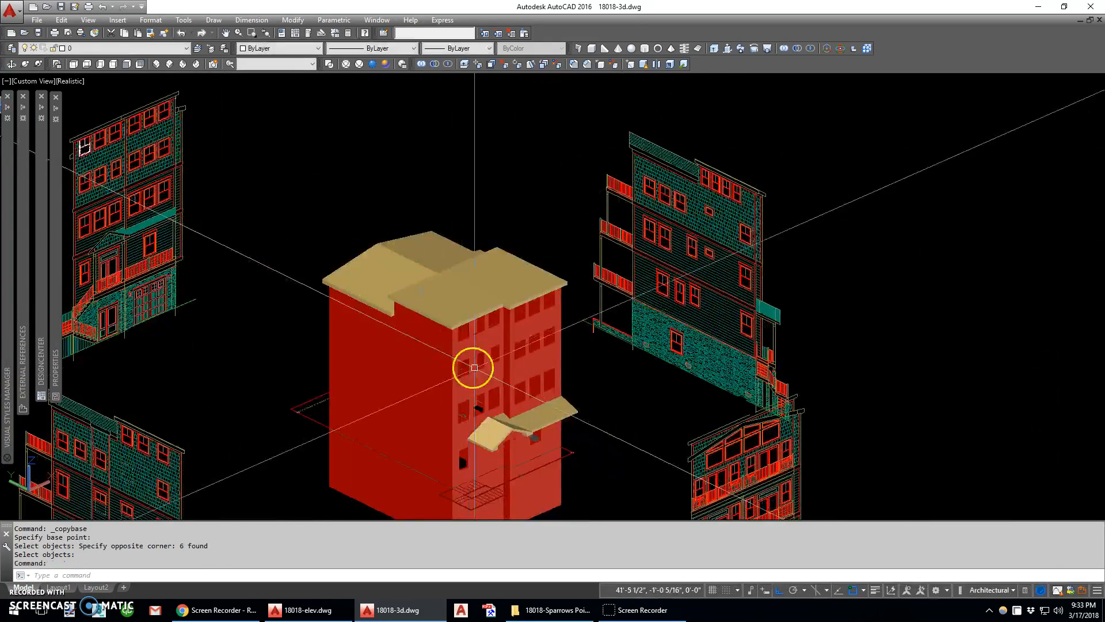
pyautogui.scroll(2, 420, 320)
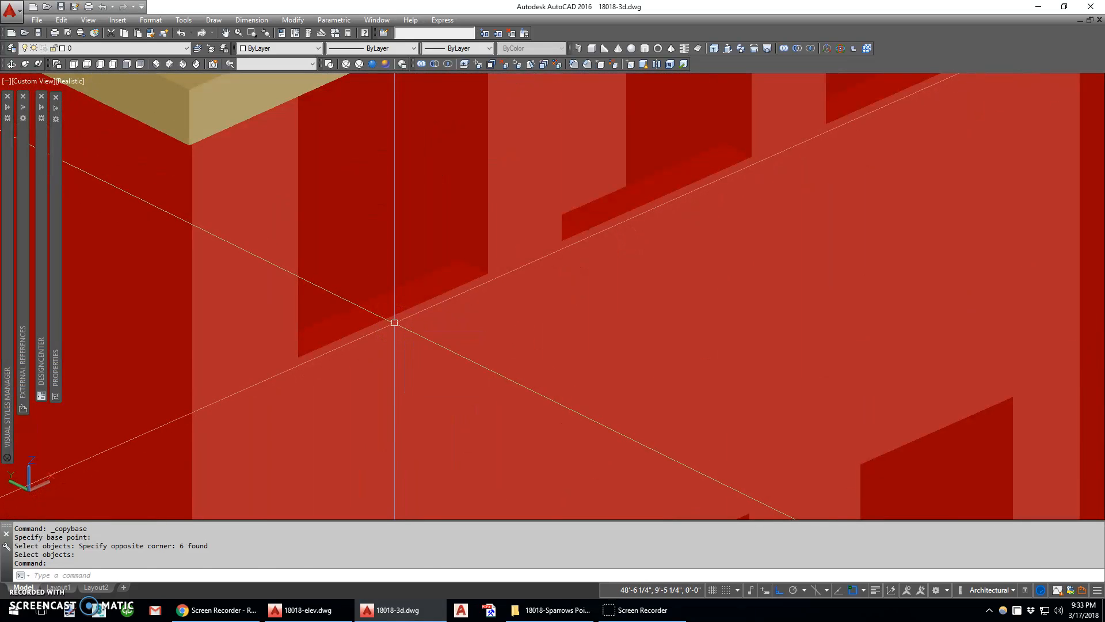
pyautogui.hotkey('ctrl', 'shift', 'v')
pyautogui.click(345, 339)
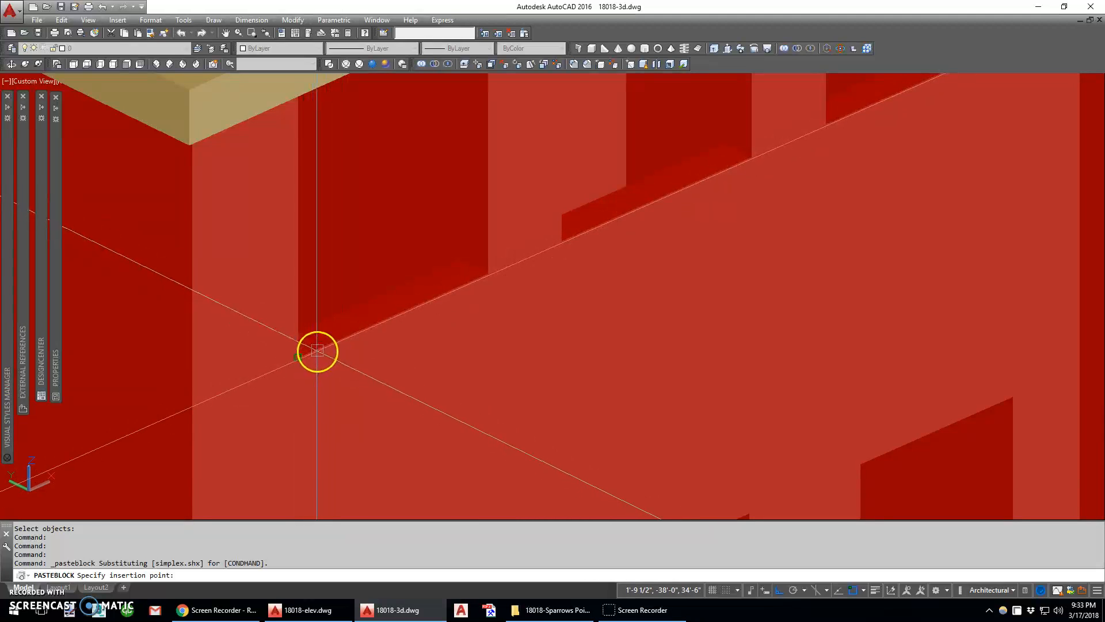
pyautogui.click(323, 346)
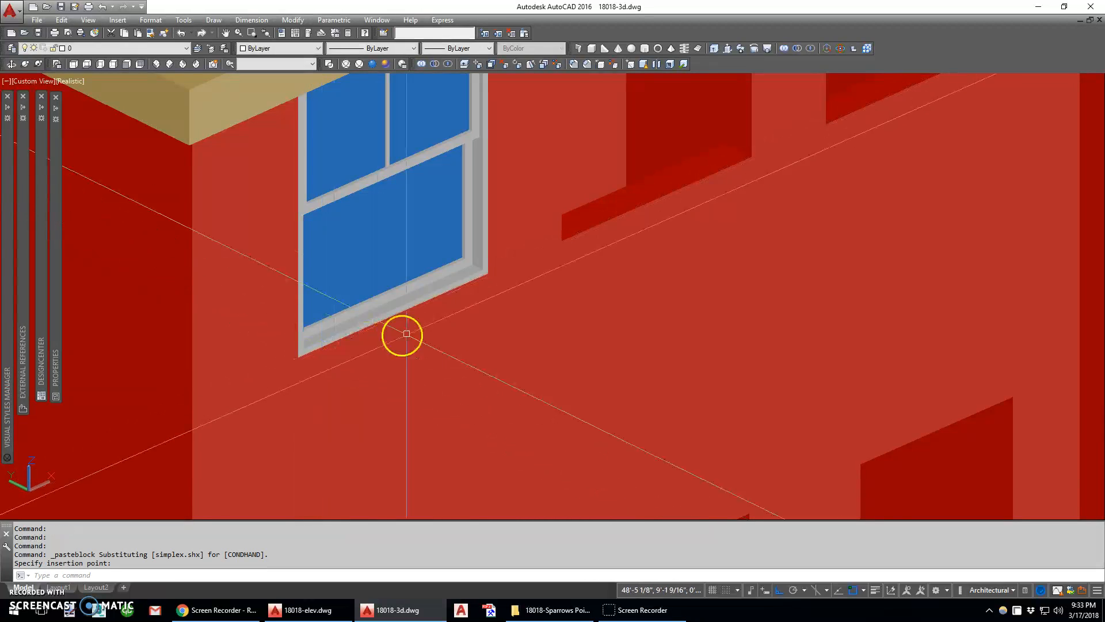
# Paste the window block into the second, third and fourth top-floor openings of the front facade
pyautogui.press('Return')
pyautogui.click(585, 237)
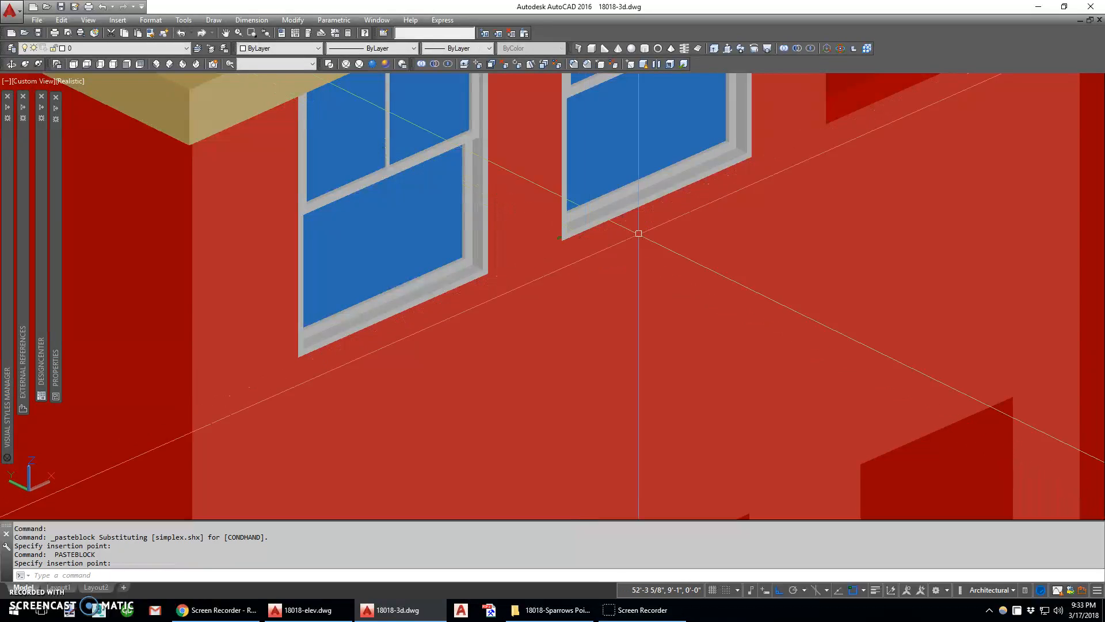
pyautogui.moveTo(637, 235); pyautogui.dragTo(342, 377, button='middle')
pyautogui.press('Return')
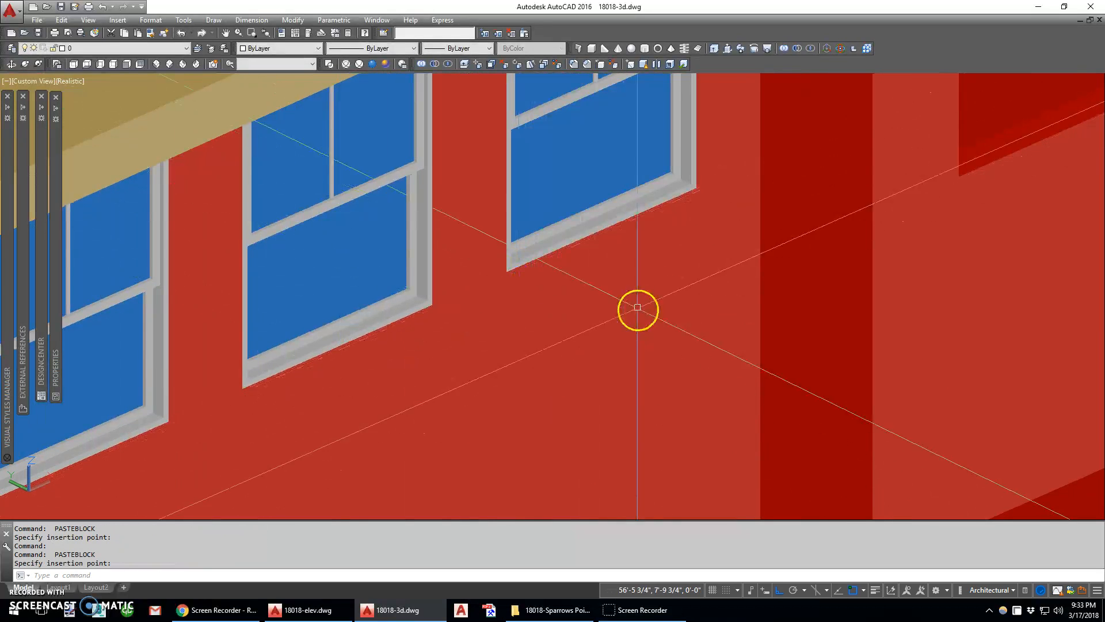
pyautogui.moveTo(637, 308); pyautogui.dragTo(324, 414, button='middle')
pyautogui.click(583, 301)
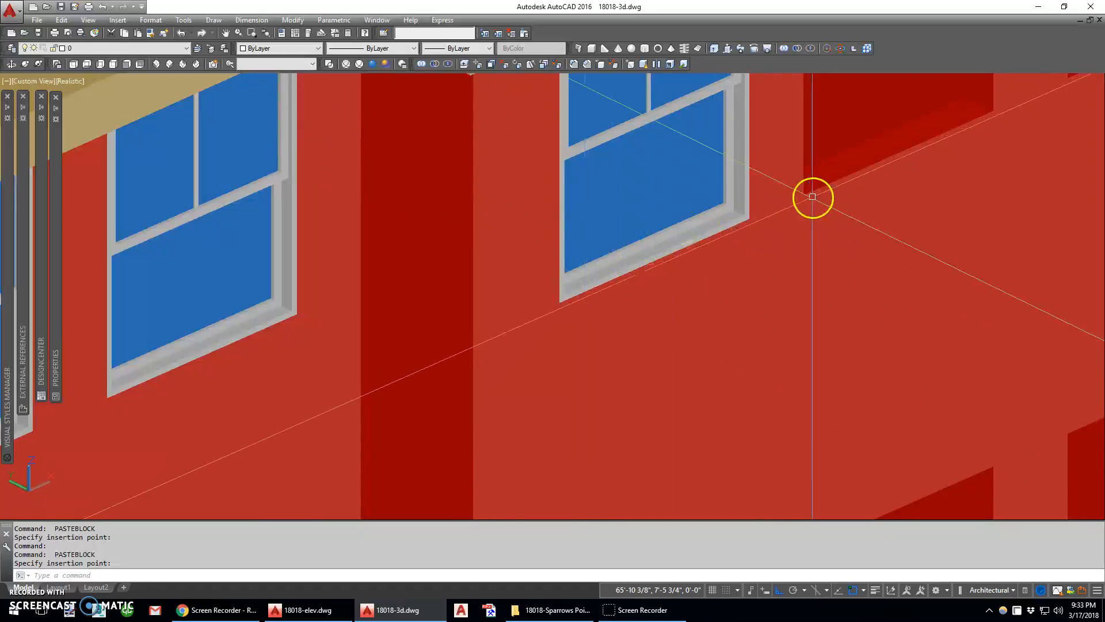
# Paste the window block into the last two top-floor openings at the right end of the front facade
pyautogui.moveTo(812, 196); pyautogui.dragTo(511, 374, button='middle')
pyautogui.press('Return')
pyautogui.click(500, 374)
pyautogui.press('Return')
pyautogui.click(776, 256)
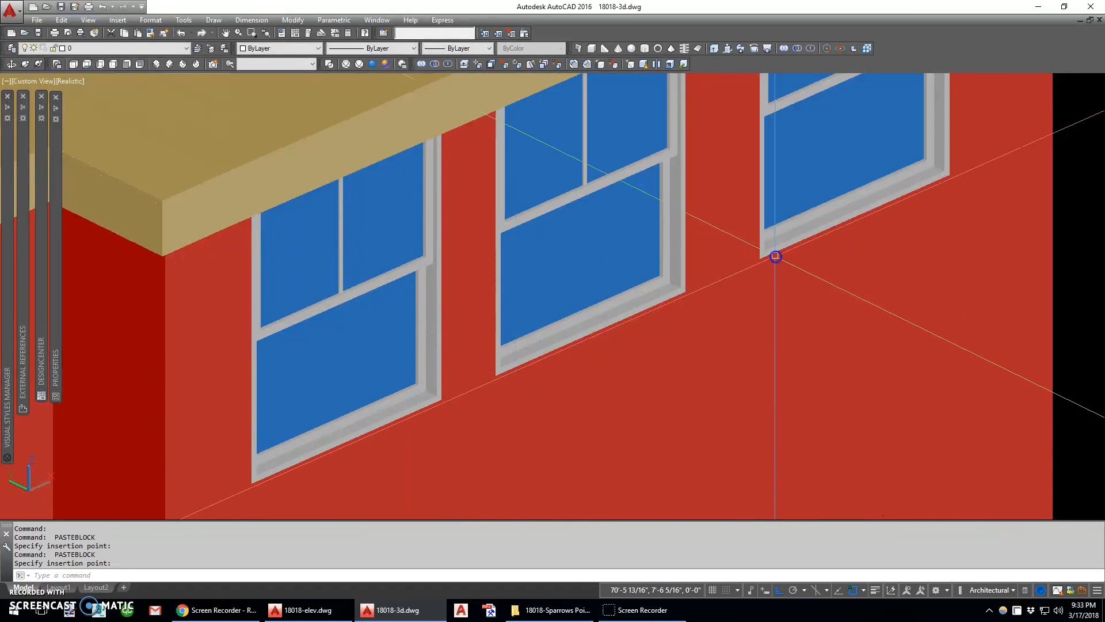
# Paste the window block into the rightmost opening one floor below the top floor
pyautogui.scroll(-4, 770, 262)
pyautogui.moveTo(799, 503); pyautogui.dragTo(770, 383, button='middle')
pyautogui.scroll(3, 768, 384)
pyautogui.press('Return')
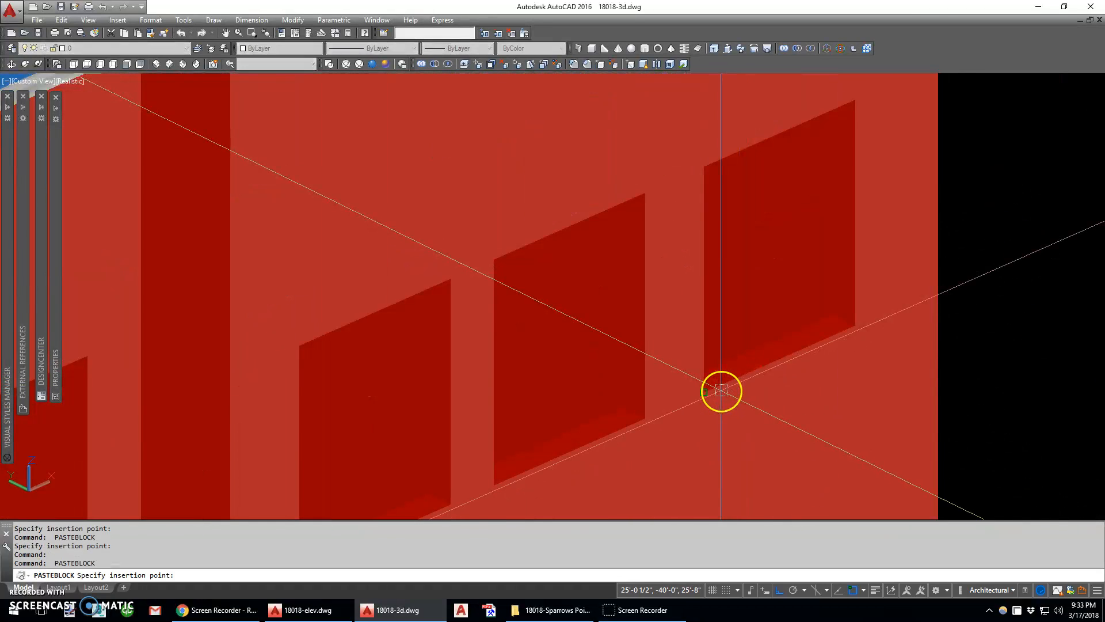
pyautogui.click(721, 391)
# Paste the window block into the other two openings of the right bay on the same floor
pyautogui.press('Return')
pyautogui.moveTo(497, 430); pyautogui.dragTo(589, 372, button='middle')
pyautogui.click(589, 363)
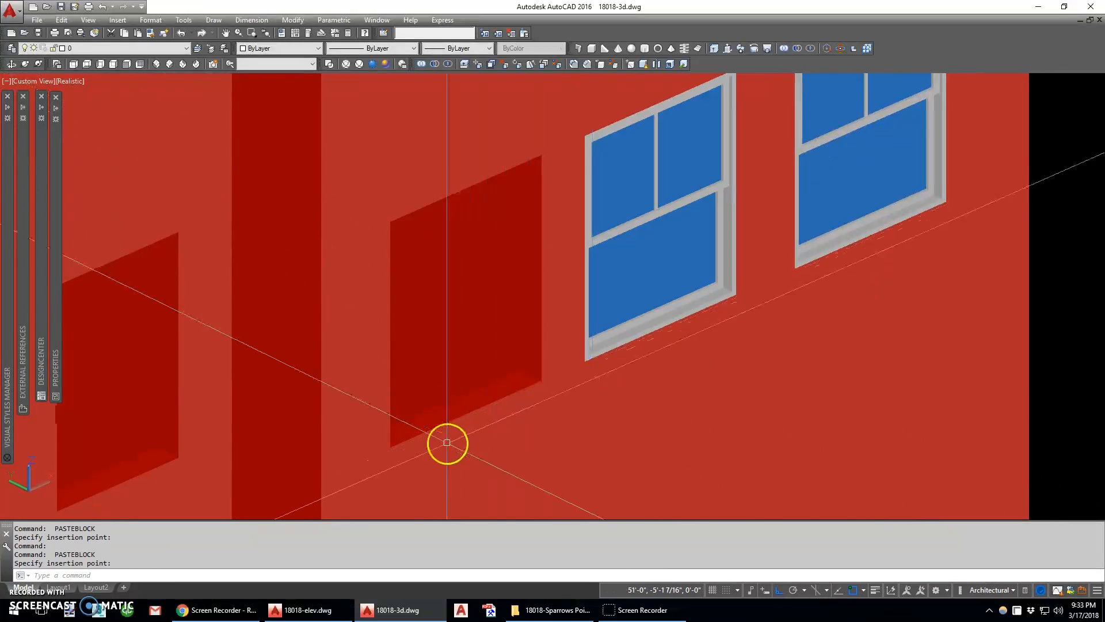
pyautogui.press('Return')
pyautogui.click(406, 449)
# Try to place the window block in the narrow opening of the left bay on the same floor
pyautogui.moveTo(373, 469); pyautogui.dragTo(718, 299, button='middle')
pyautogui.press('Return')
pyautogui.click(414, 336)
pyautogui.press('Escape')
# Erase the window block just placed in the narrow opening
pyautogui.click(465, 183)
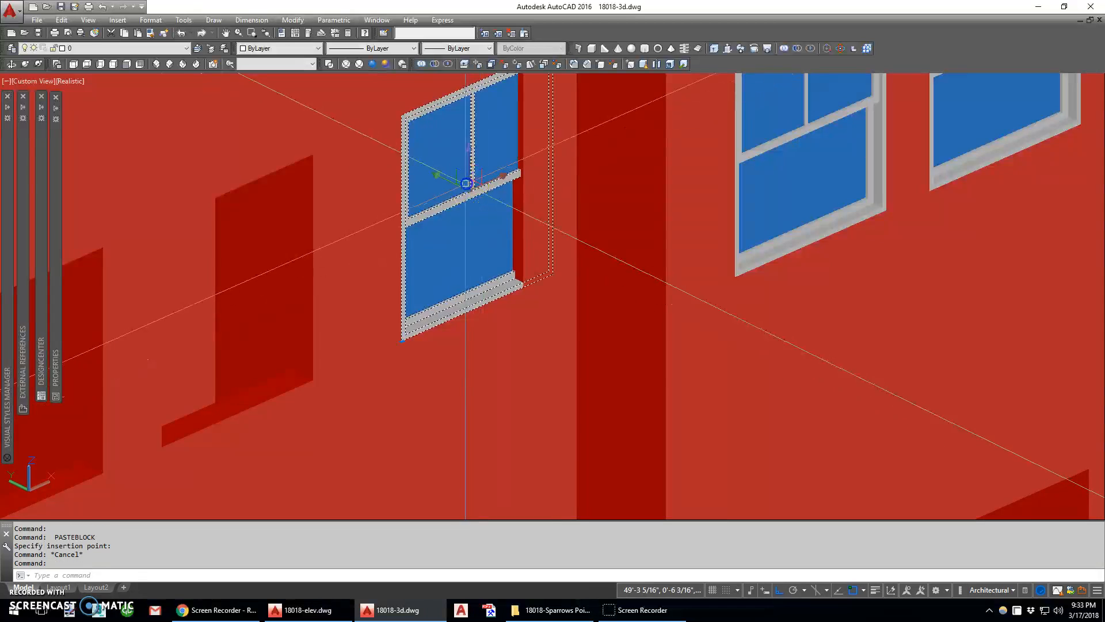
pyautogui.scroll(-2, 464, 264)
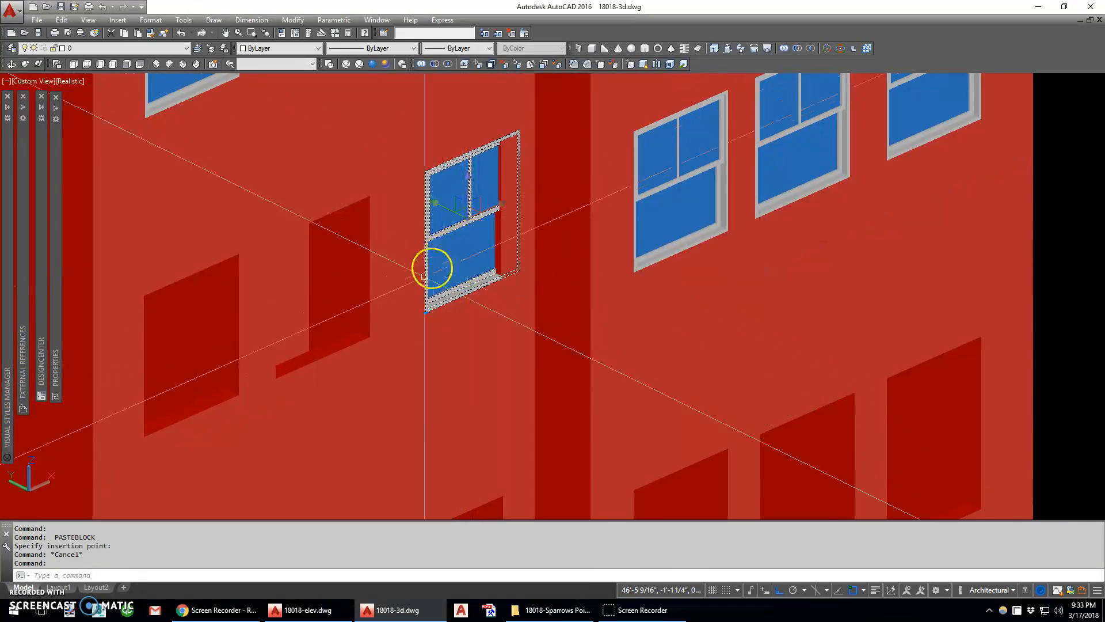
pyautogui.moveTo(424, 278); pyautogui.dragTo(495, 259, button='middle')
pyautogui.write('e')
pyautogui.press('Return')
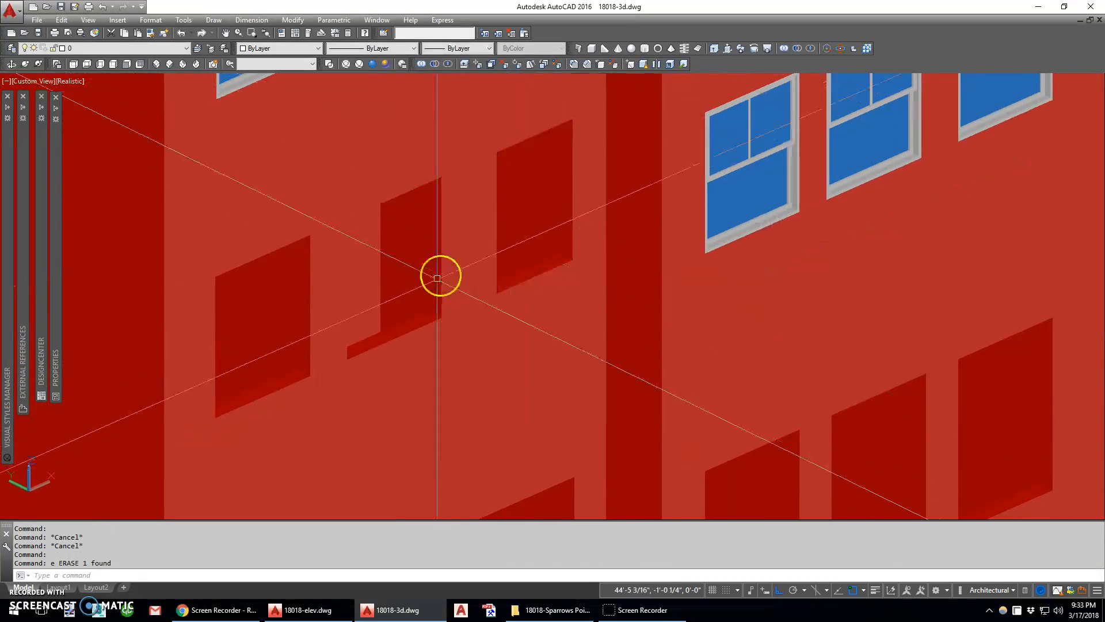
# Paste the window block into the two wider openings of the left bay, one floor below the top
pyautogui.hotkey('ctrl', 'shift', 'v')
pyautogui.scroll(1, 395, 320)
pyautogui.press('Return')
pyautogui.click(148, 445)
pyautogui.scroll(-7, 400, 419)
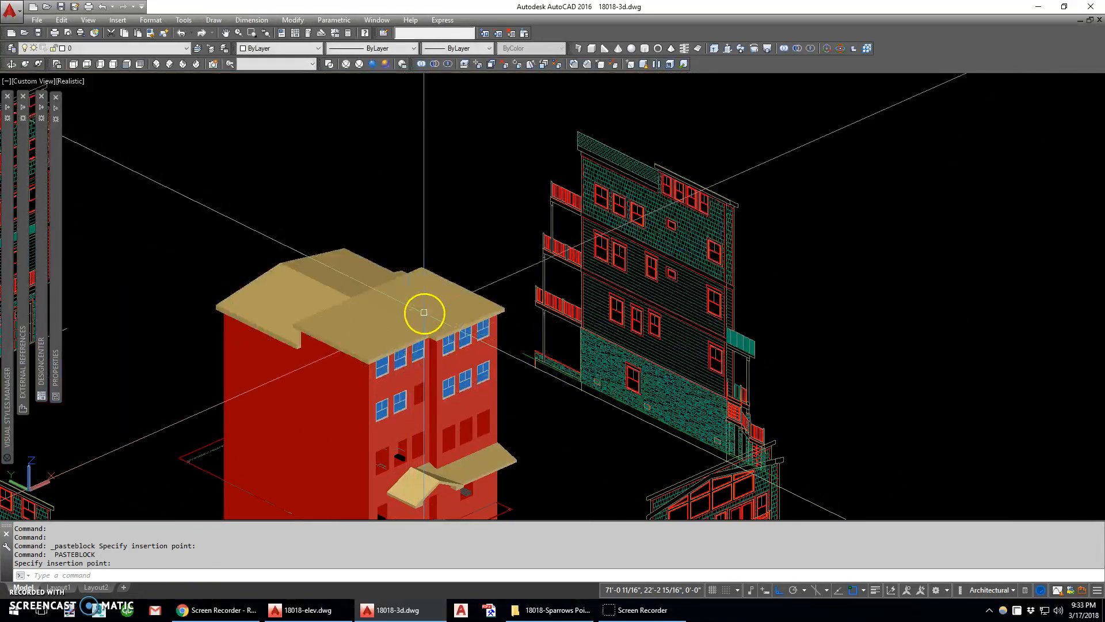
pyautogui.moveTo(424, 401); pyautogui.dragTo(623, 374, button='middle')
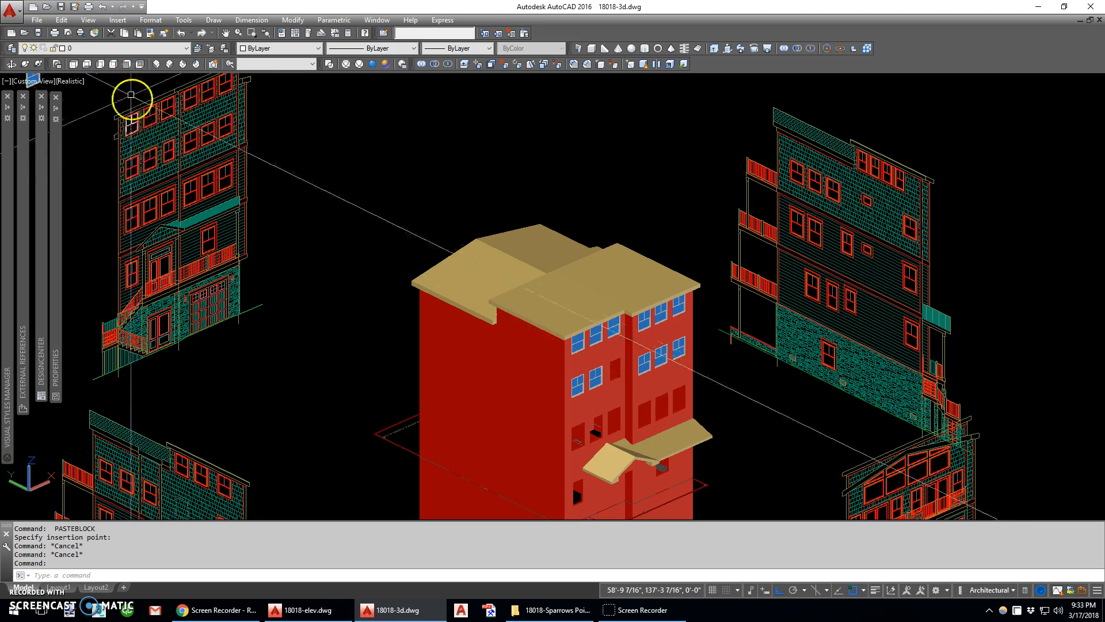
# Copy the white window outline on the front elevation onto the narrow window one floor below, aligning their upper-left corners
pyautogui.write('c')
pyautogui.press('Return')
pyautogui.scroll(6, 115, 111)
pyautogui.click(111, 91)
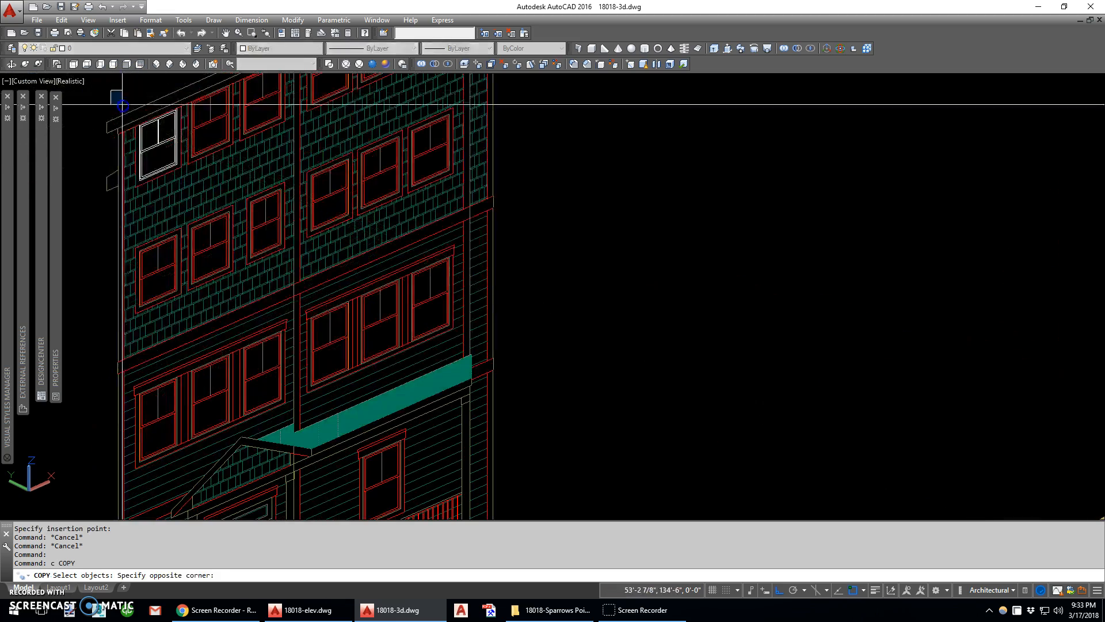
pyautogui.scroll(5, 164, 120)
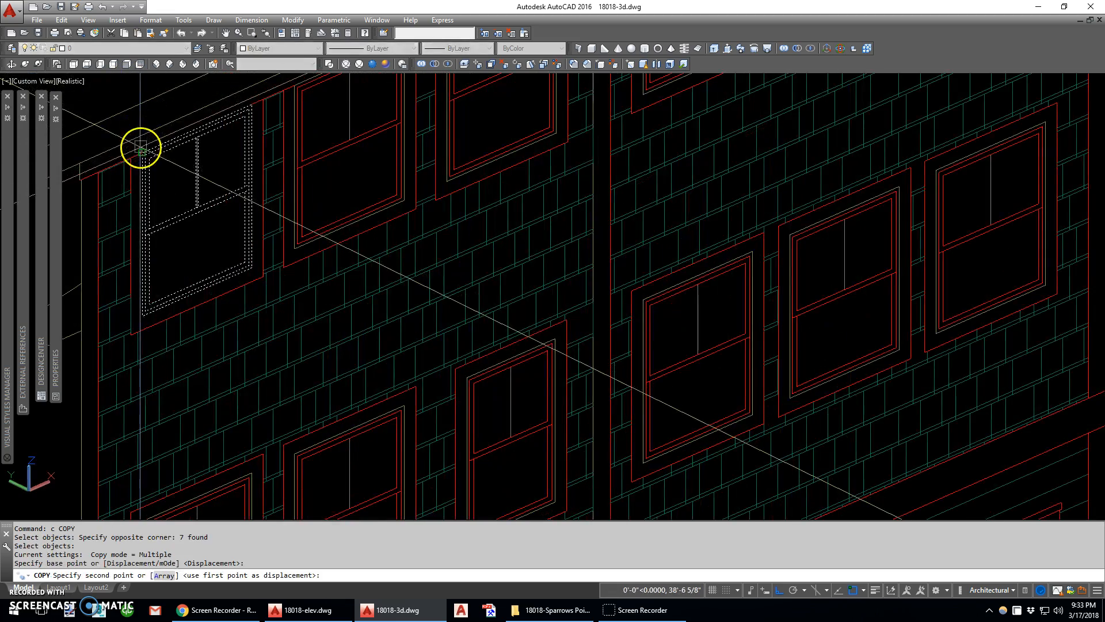
pyautogui.scroll(-5, 141, 148)
pyautogui.scroll(9, 202, 197)
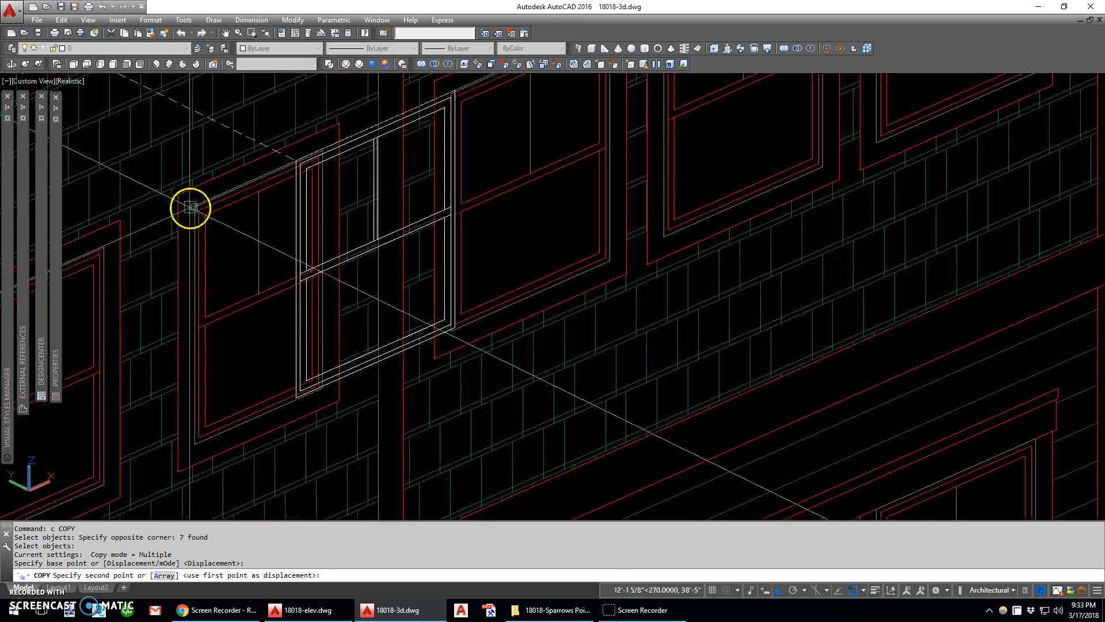
pyautogui.click(196, 207)
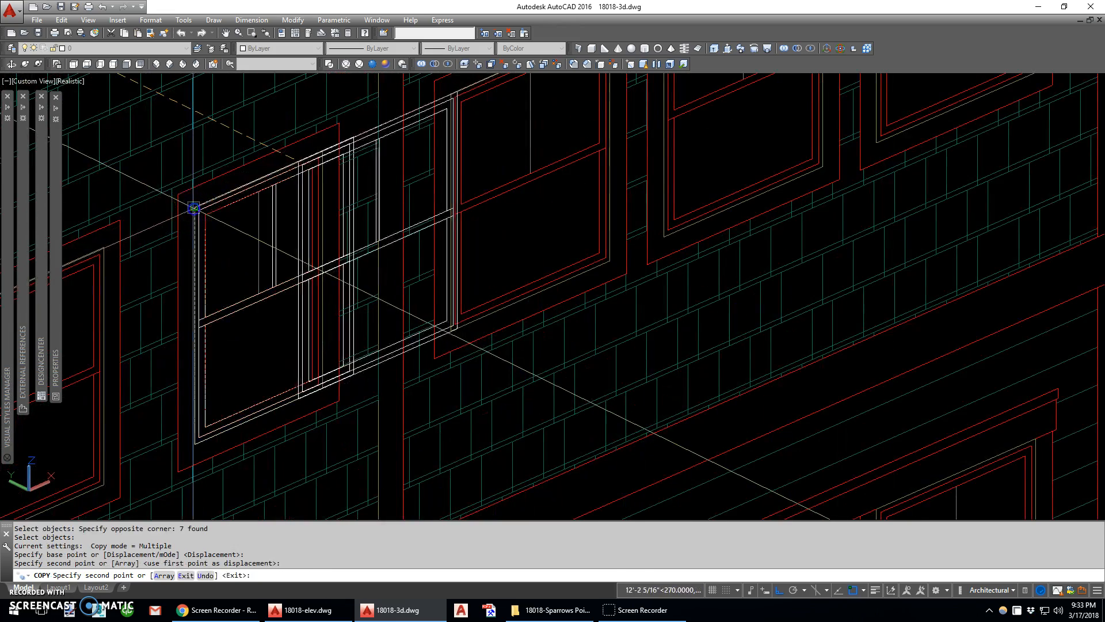
pyautogui.press('Escape')
# Stretch the right side of the copied outline inward to match the narrow window's upper-right corner
pyautogui.write('s')
pyautogui.press('Return')
pyautogui.write('c')
pyautogui.press('Return')
pyautogui.click(371, 387)
pyautogui.click(337, 120)
pyautogui.press('Return')
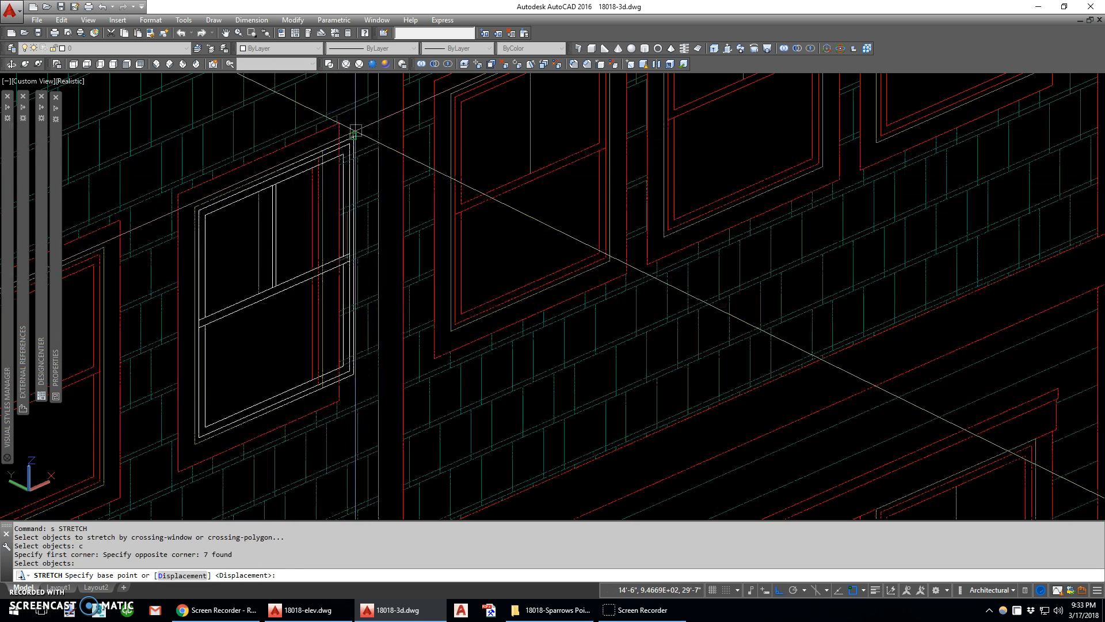
pyautogui.click(346, 138)
pyautogui.click(323, 149)
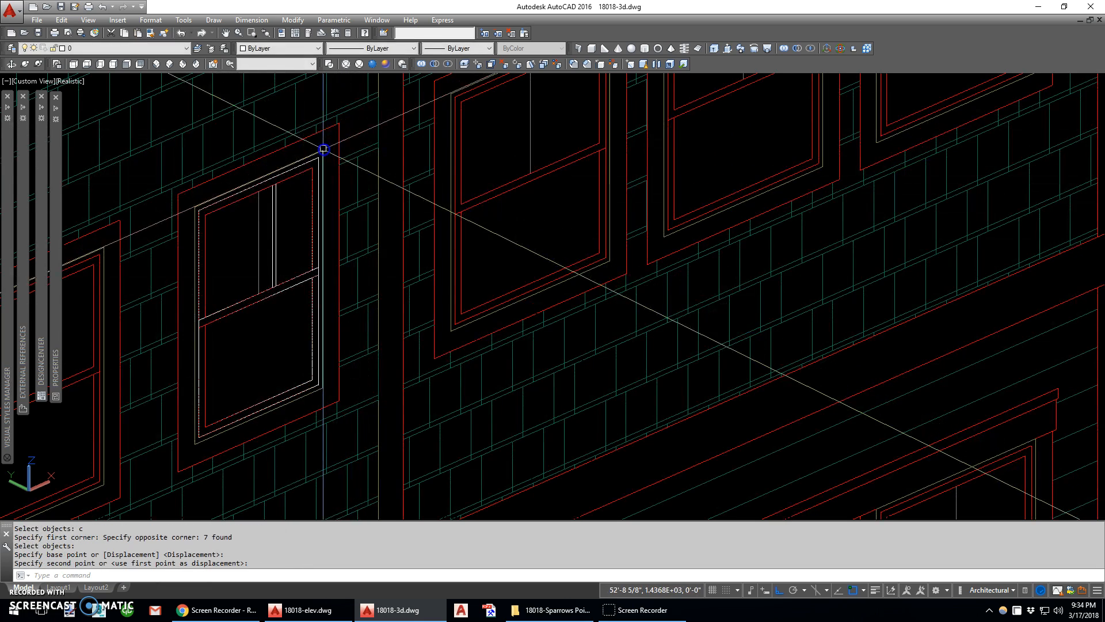
pyautogui.scroll(5, 270, 206)
pyautogui.write('m')
pyautogui.press('Return')
pyautogui.click(284, 182)
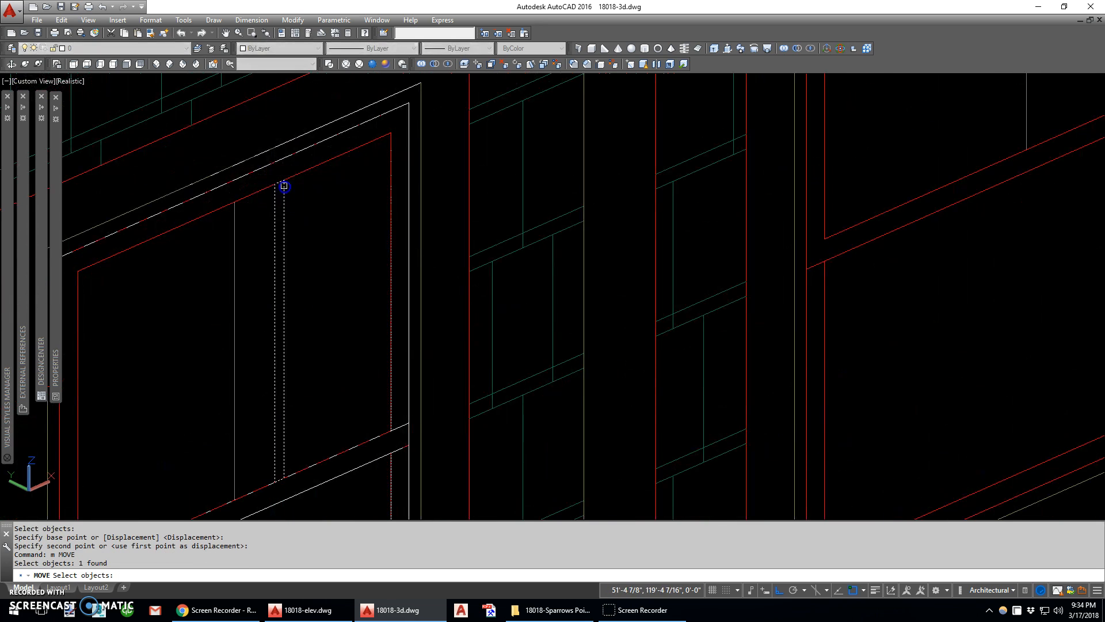
pyautogui.press('Return')
pyautogui.press('Escape')
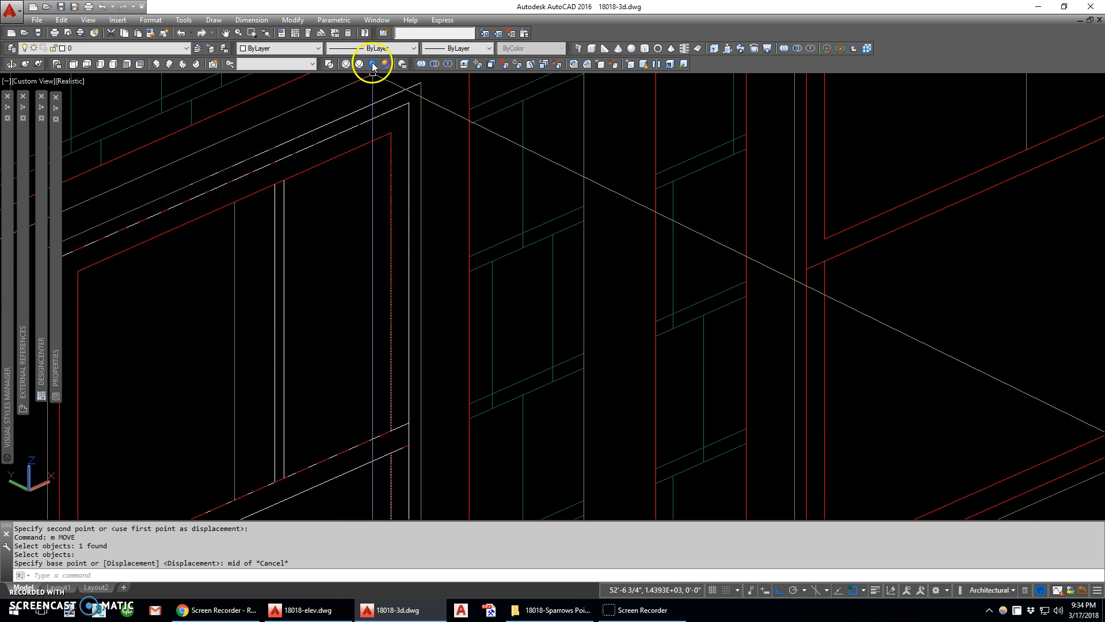
# Switch to the 2D Wireframe visual style and move the narrow outline's vertical muntin by its midpoint onto the window's centerline
pyautogui.click(329, 63)
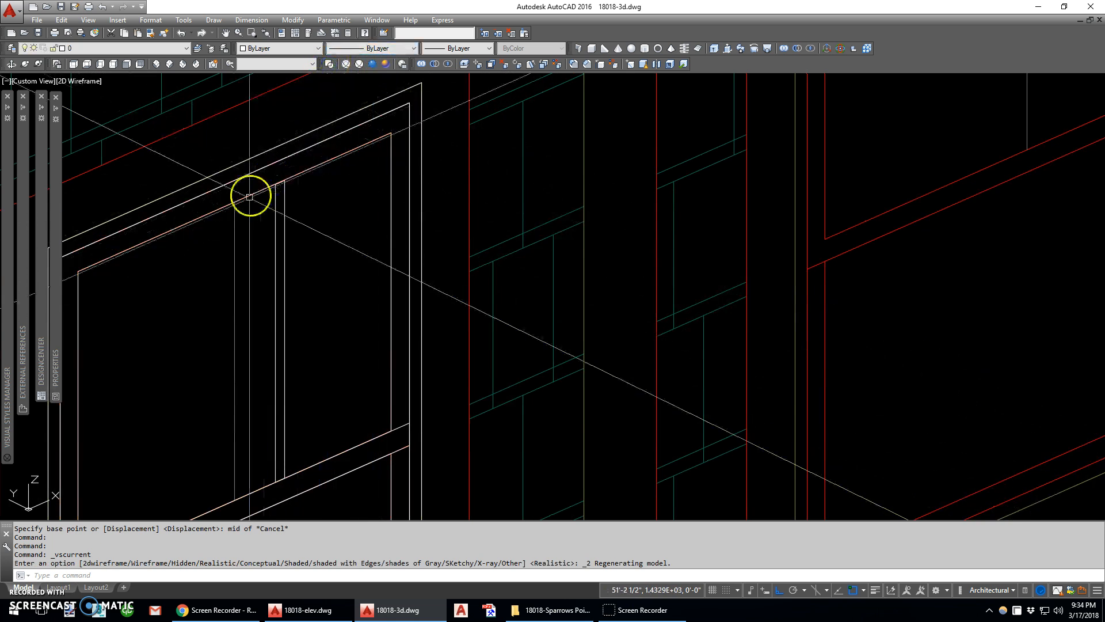
pyautogui.scroll(1, 368, 171)
pyautogui.write('m')
pyautogui.press('Return')
pyautogui.click(393, 164)
pyautogui.press('Return')
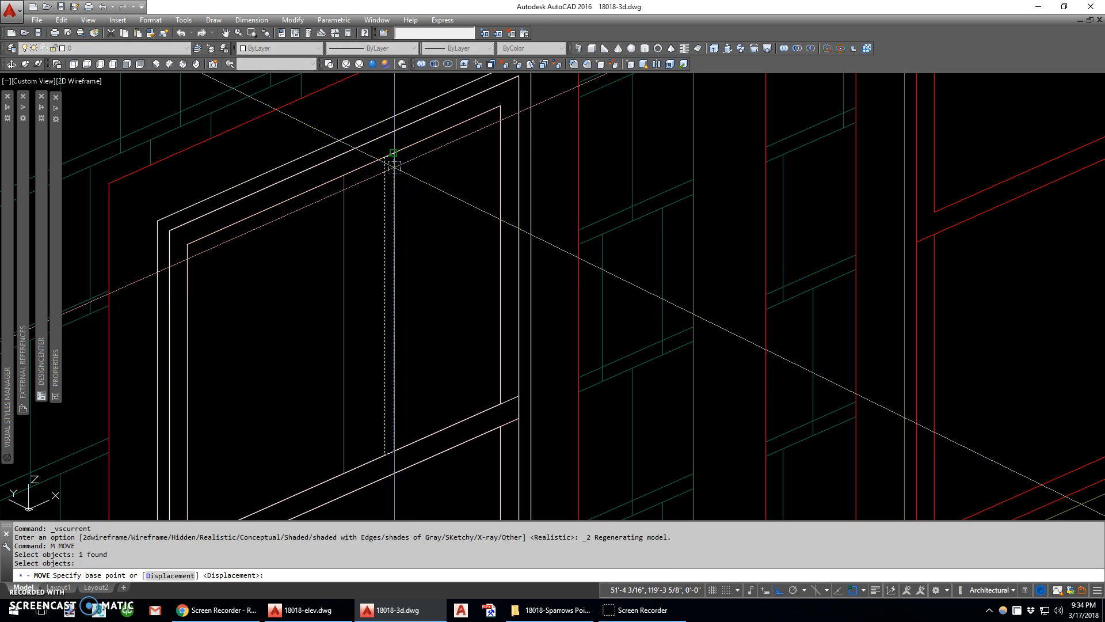
pyautogui.click(393, 158)
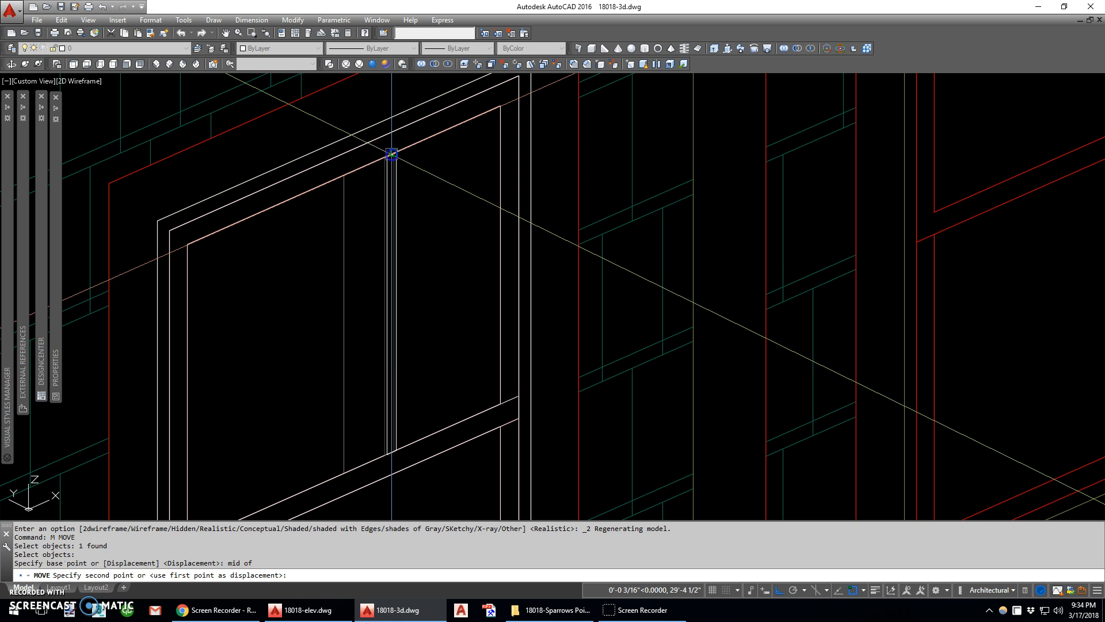
pyautogui.click(348, 184)
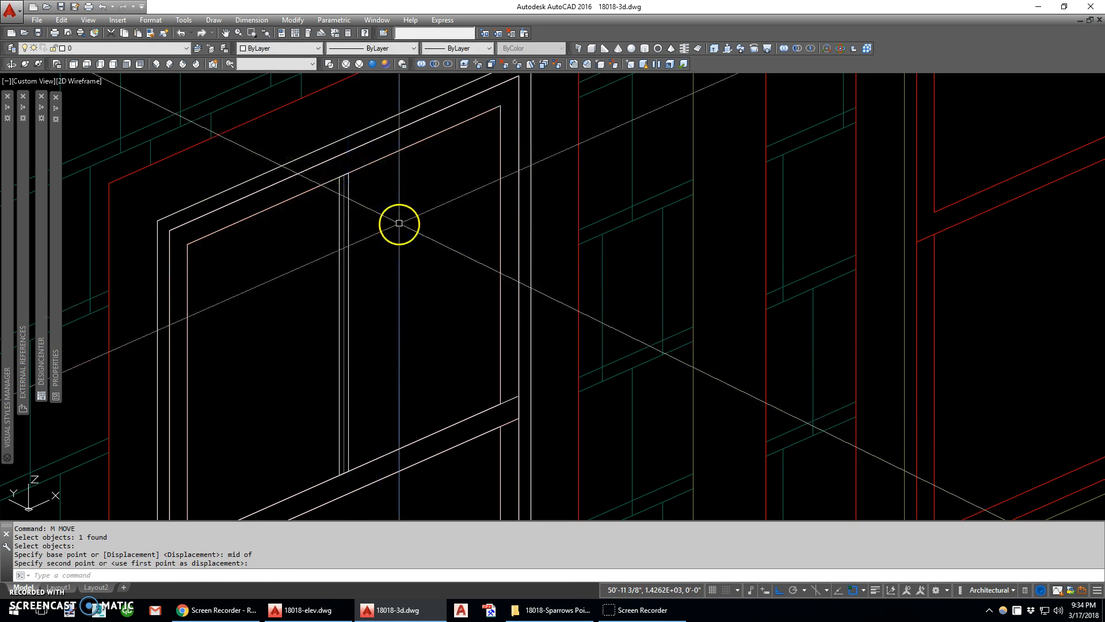
# Copy the narrow window outline onto the left bay's leftmost window on the floor below, aligning their upper-left corners
pyautogui.scroll(-5, 379, 207)
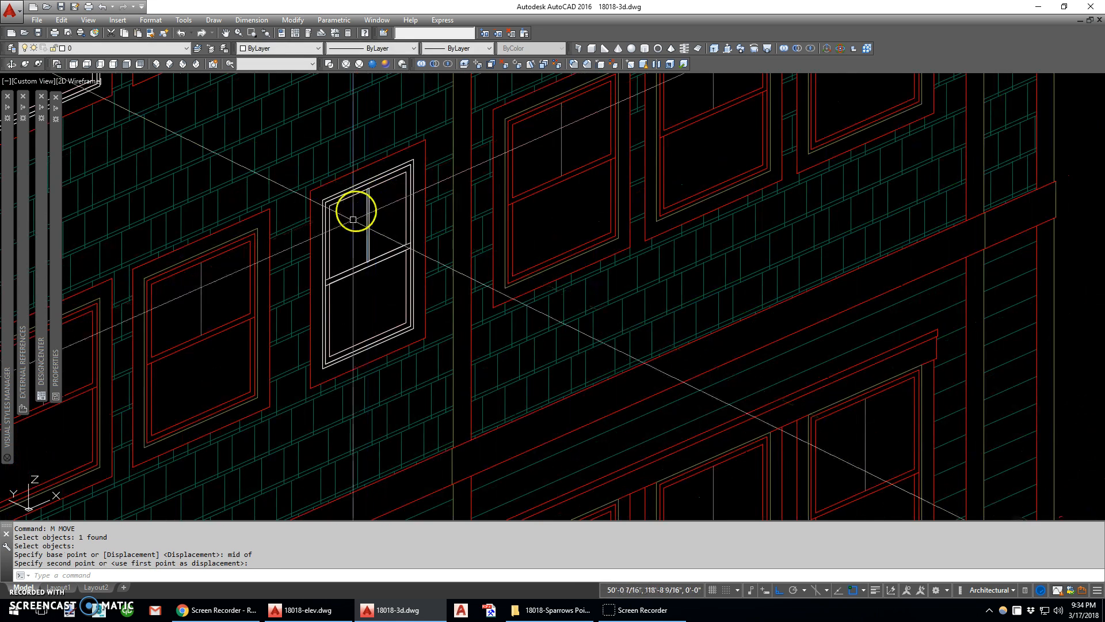
pyautogui.scroll(-4, 398, 276)
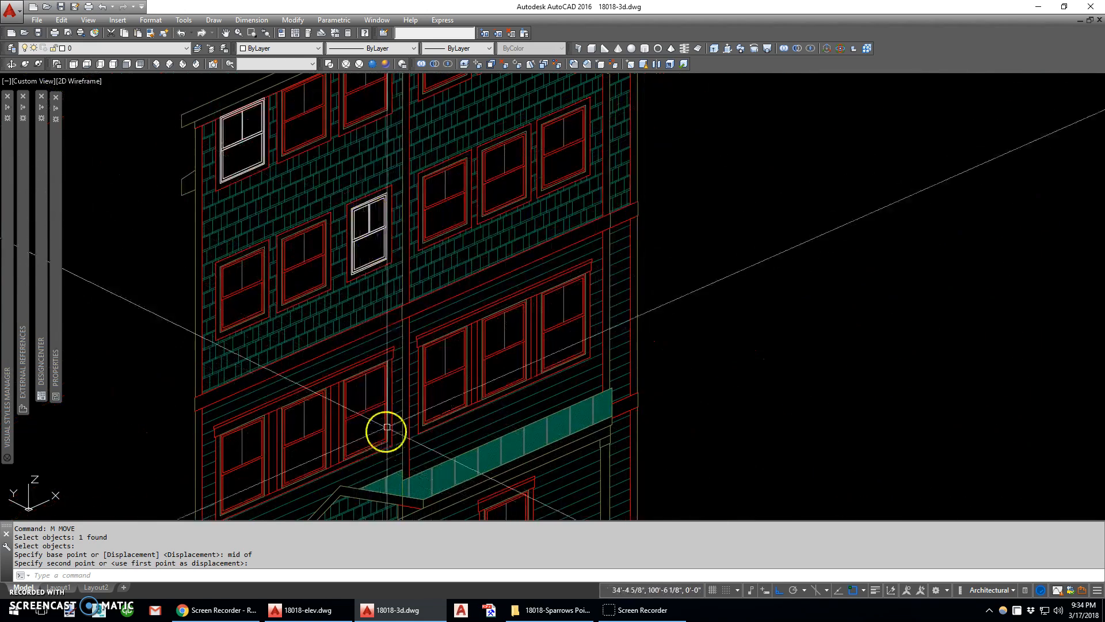
pyautogui.write('c')
pyautogui.press('Return')
pyautogui.write('w')
pyautogui.press('Return')
pyautogui.click(338, 297)
pyautogui.click(429, 156)
pyautogui.press('Return')
pyautogui.scroll(4, 345, 206)
pyautogui.click(350, 206)
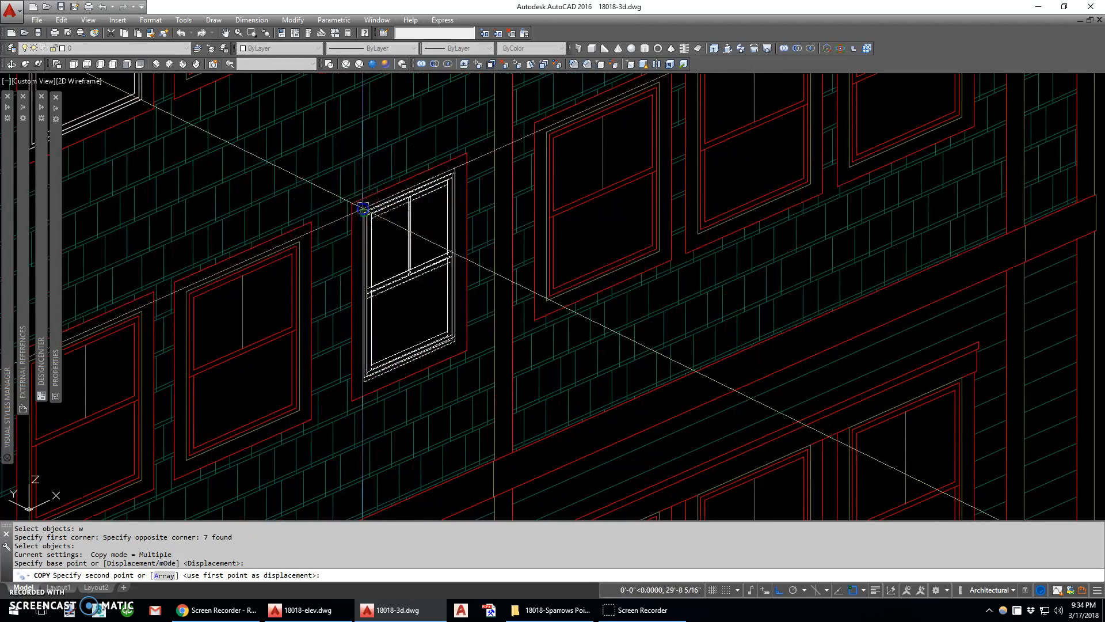
pyautogui.scroll(-4, 382, 166)
pyautogui.scroll(3, 280, 331)
pyautogui.scroll(4, 294, 331)
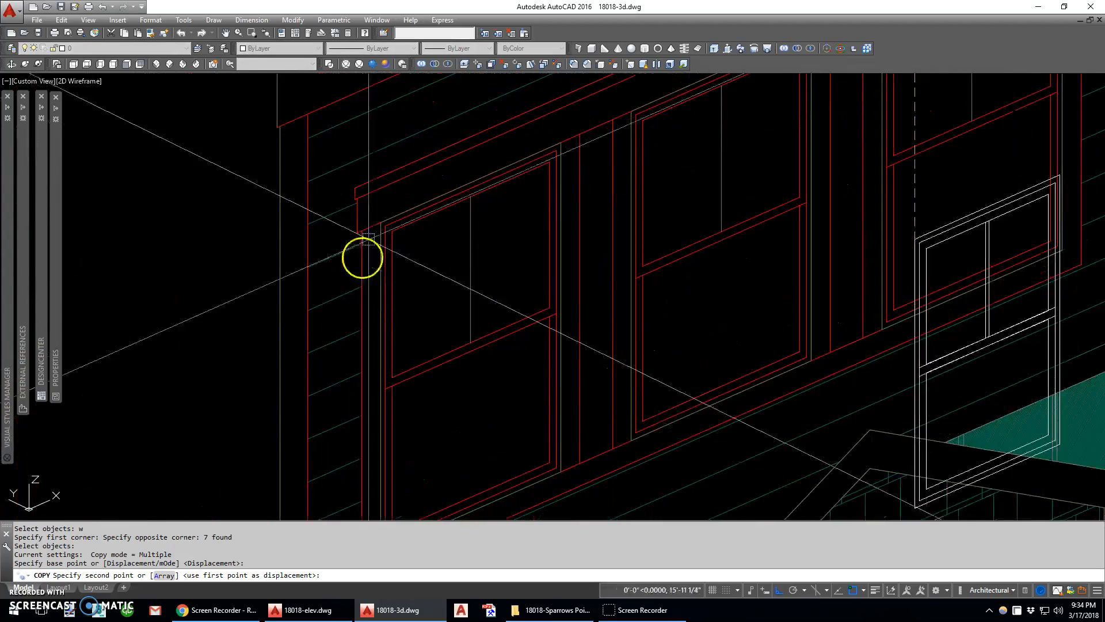
pyautogui.click(382, 217)
pyautogui.scroll(-2, 382, 217)
pyautogui.press('Escape')
# Stretch the bottom of the copied outline down to the taller window's lower-left corner
pyautogui.scroll(4, 477, 334)
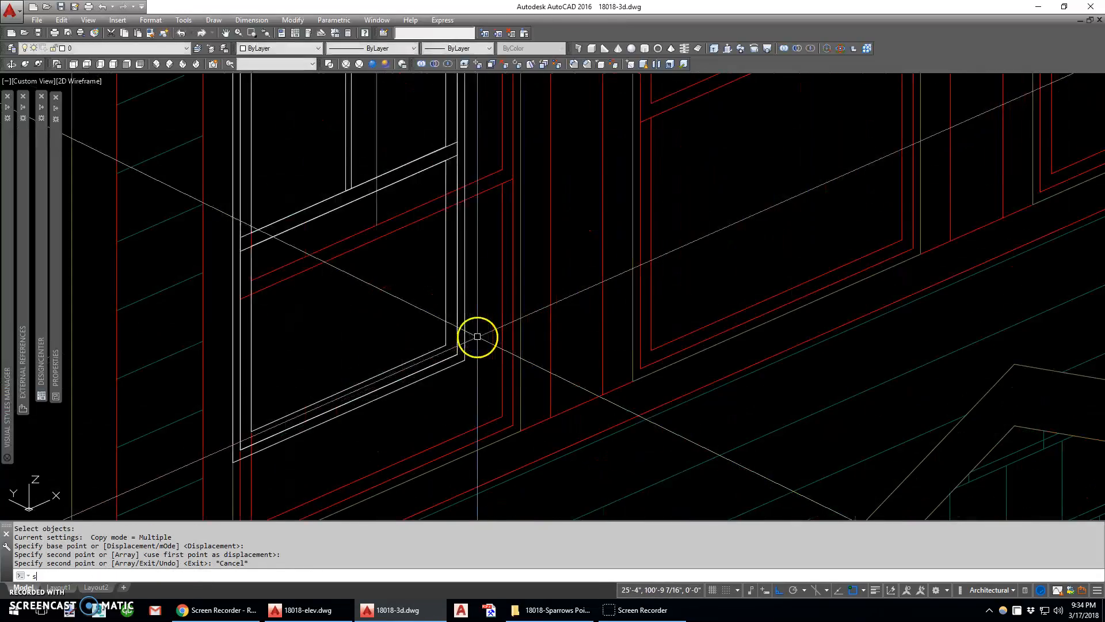
pyautogui.write('s')
pyautogui.press('Return')
pyautogui.write('c')
pyautogui.press('Return')
pyautogui.click(479, 319)
pyautogui.scroll(-2, 479, 319)
pyautogui.click(309, 419)
# Stretch the right side of the tall window outline outward to the elevation window's upper-right corner
pyautogui.press('Return')
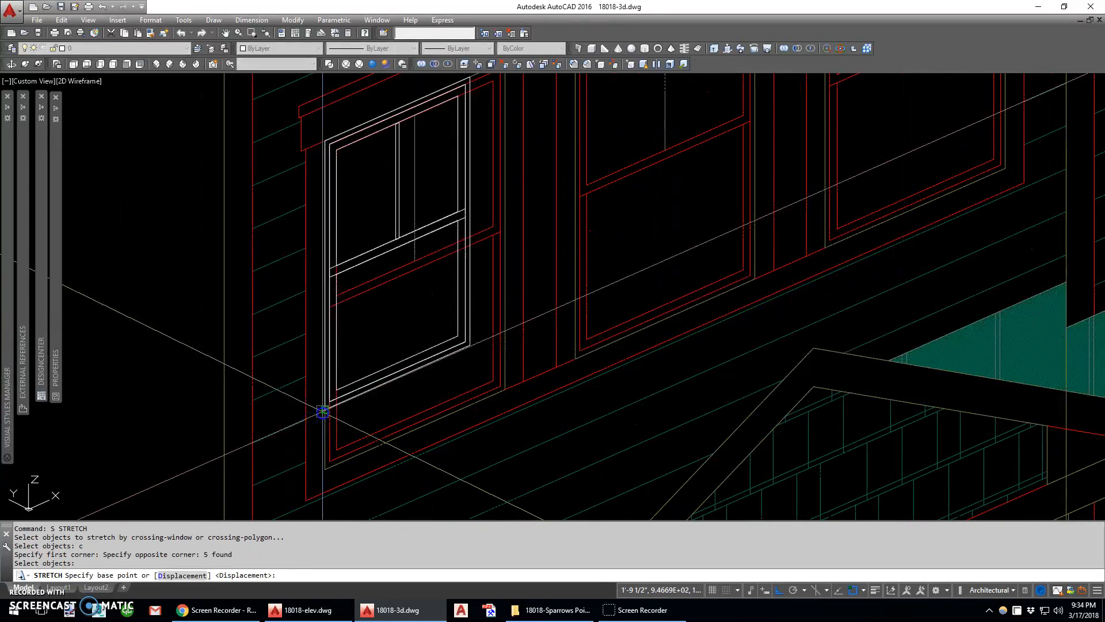
pyautogui.click(325, 409)
pyautogui.click(326, 469)
pyautogui.write('s')
pyautogui.press('Return')
pyautogui.write('c')
pyautogui.press('Return')
pyautogui.scroll(-2, 475, 415)
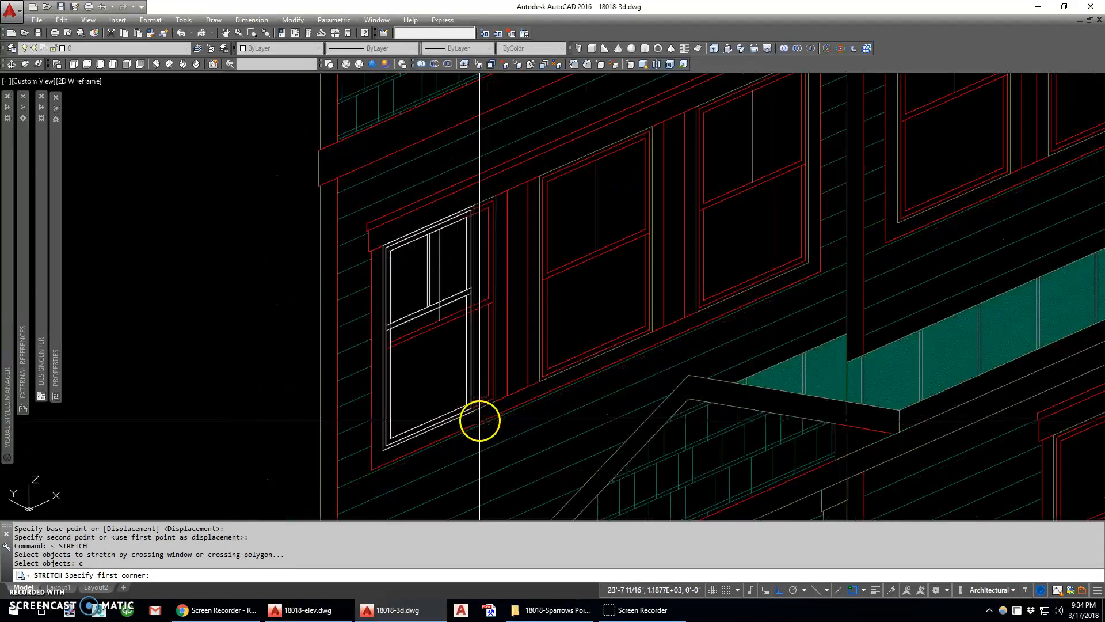
pyautogui.click(447, 333)
# Stretch the tall outline's meeting rail down onto the elevation window's meeting rail
pyautogui.press('Return')
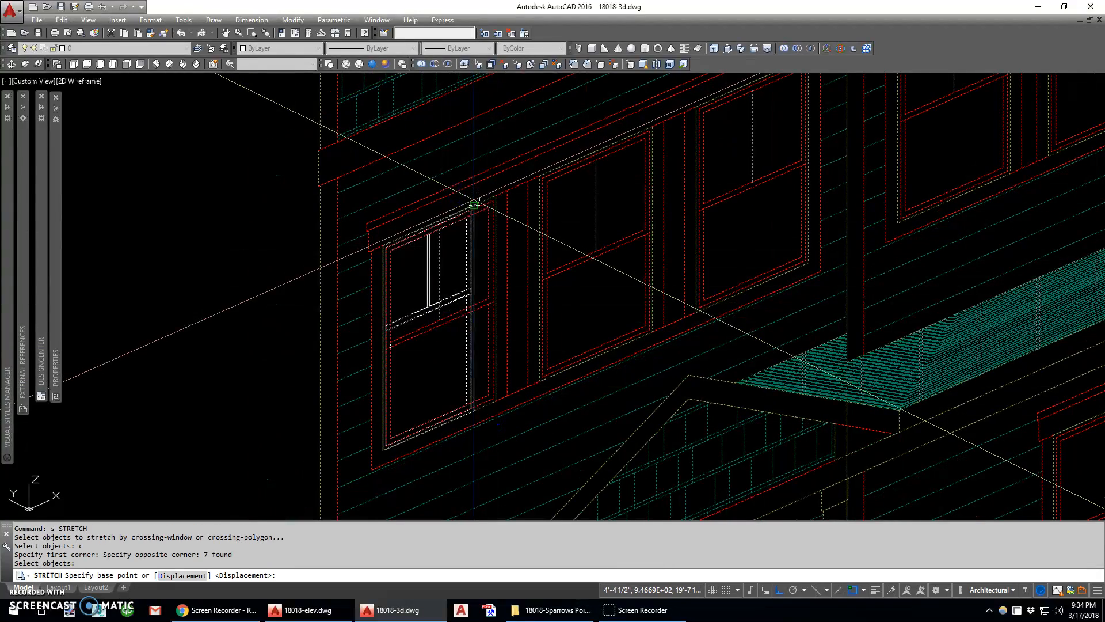
pyautogui.click(477, 201)
pyautogui.click(494, 194)
pyautogui.write('s')
pyautogui.press('Return')
pyautogui.write('c')
pyautogui.press('Return')
pyautogui.scroll(3, 496, 267)
pyautogui.click(515, 274)
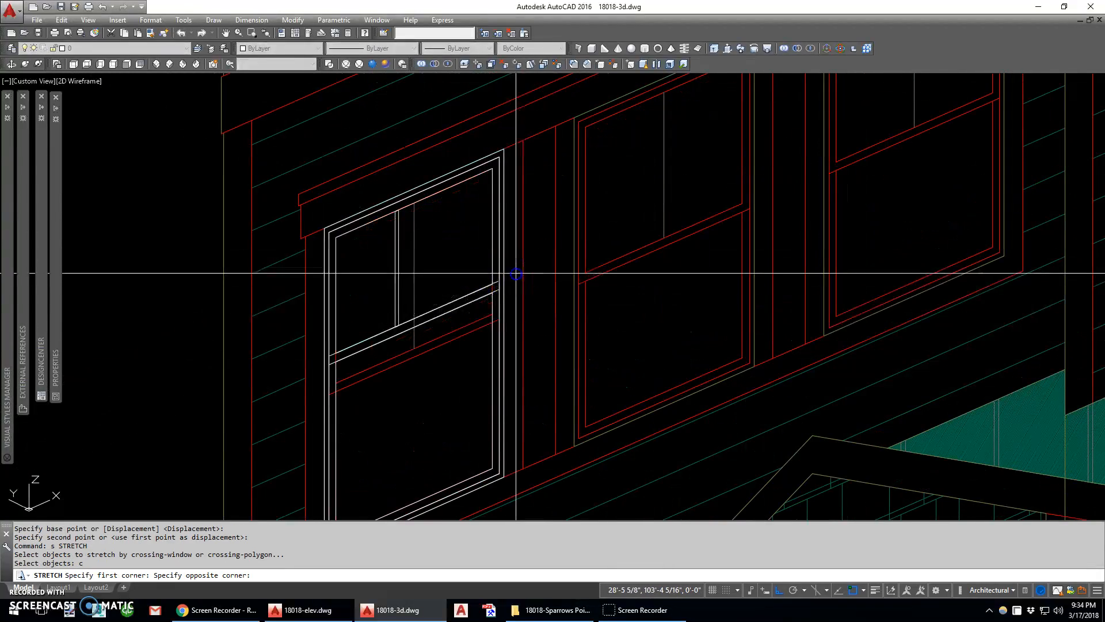
pyautogui.click(302, 382)
# Move the tall outline's vertical muntin by its bottom midpoint onto the center of the meeting rail
pyautogui.press('Return')
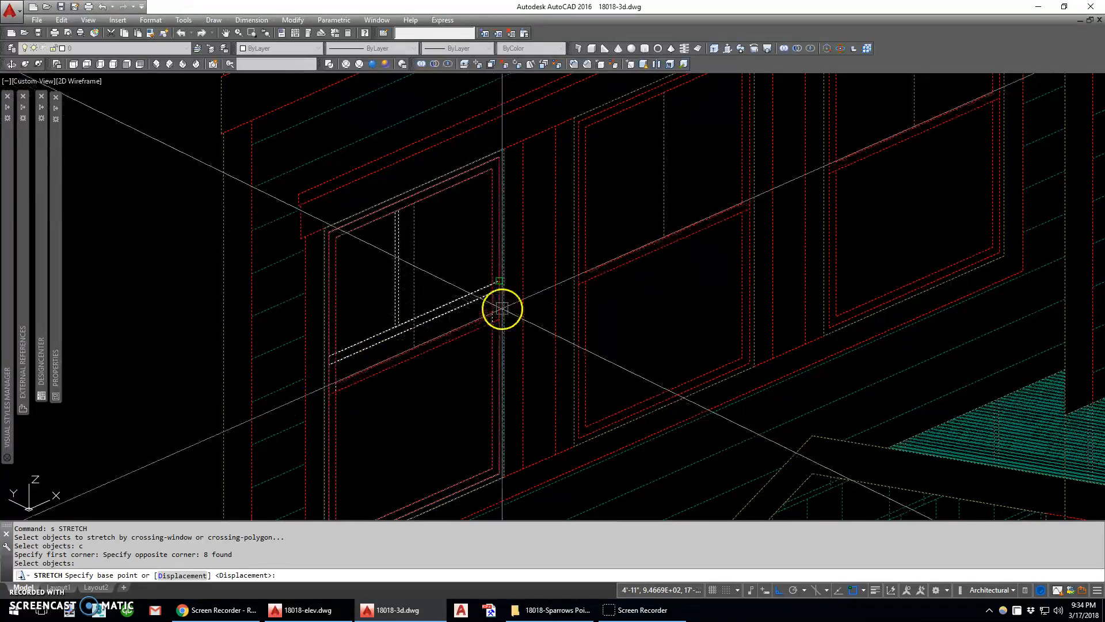
pyautogui.click(492, 290)
pyautogui.click(400, 352)
pyautogui.scroll(3, 400, 352)
pyautogui.write('m')
pyautogui.press('Return')
pyautogui.click(394, 342)
pyautogui.press('Return')
pyautogui.write('mi')
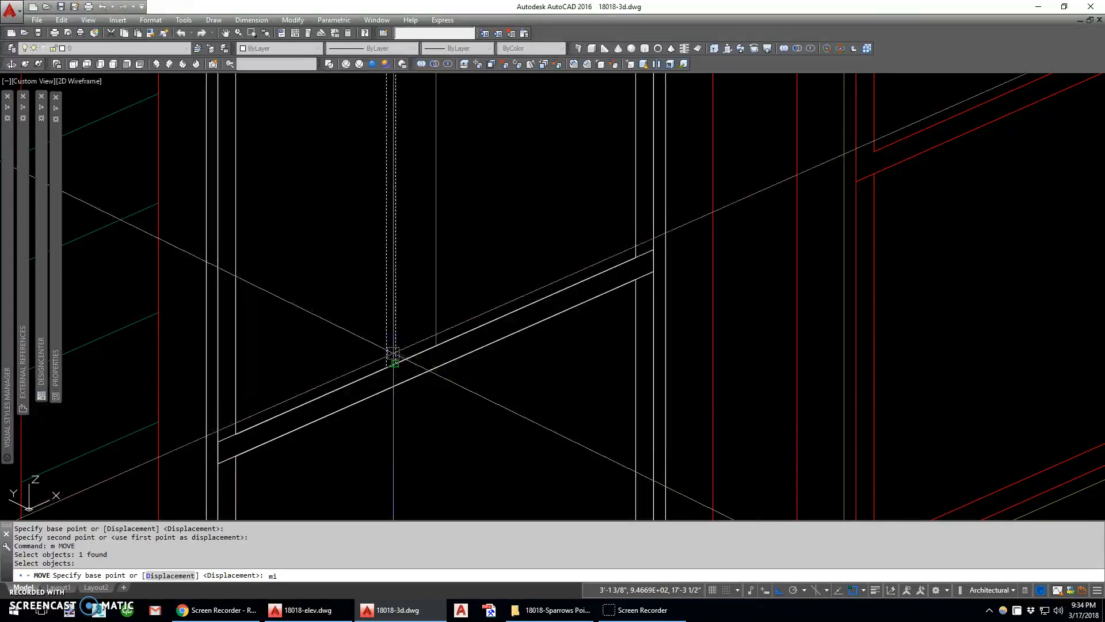
pyautogui.click(391, 362)
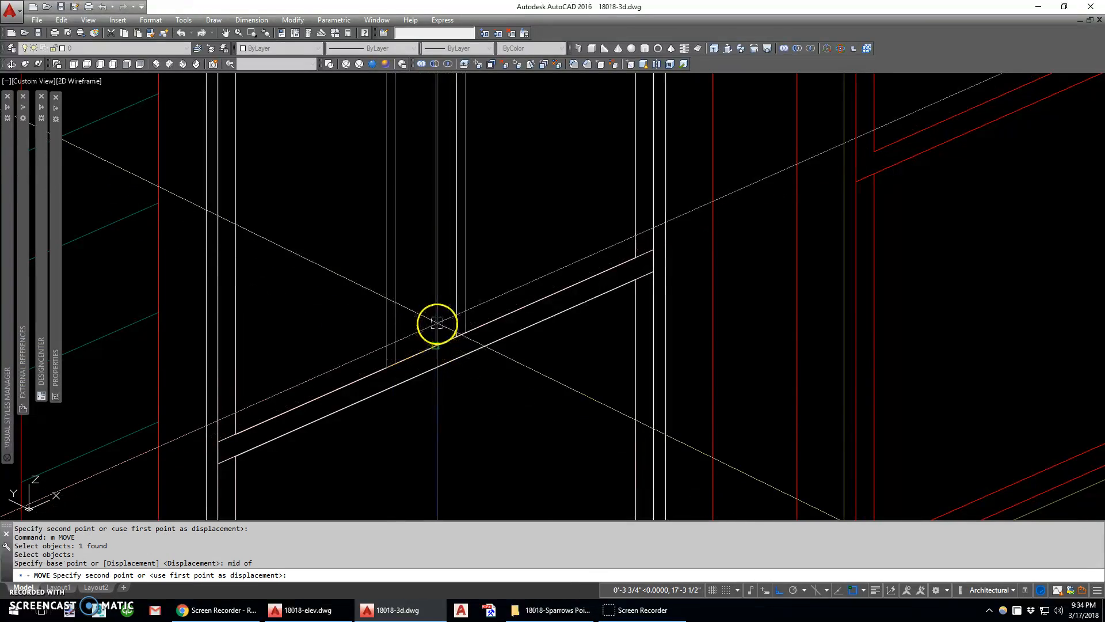
pyautogui.click(434, 342)
pyautogui.scroll(-5, 383, 338)
pyautogui.press('Escape')
# Copy the tall window outline onto the middle window of the same left-bay group, aligning their lower-left corners
pyautogui.scroll(2, 375, 330)
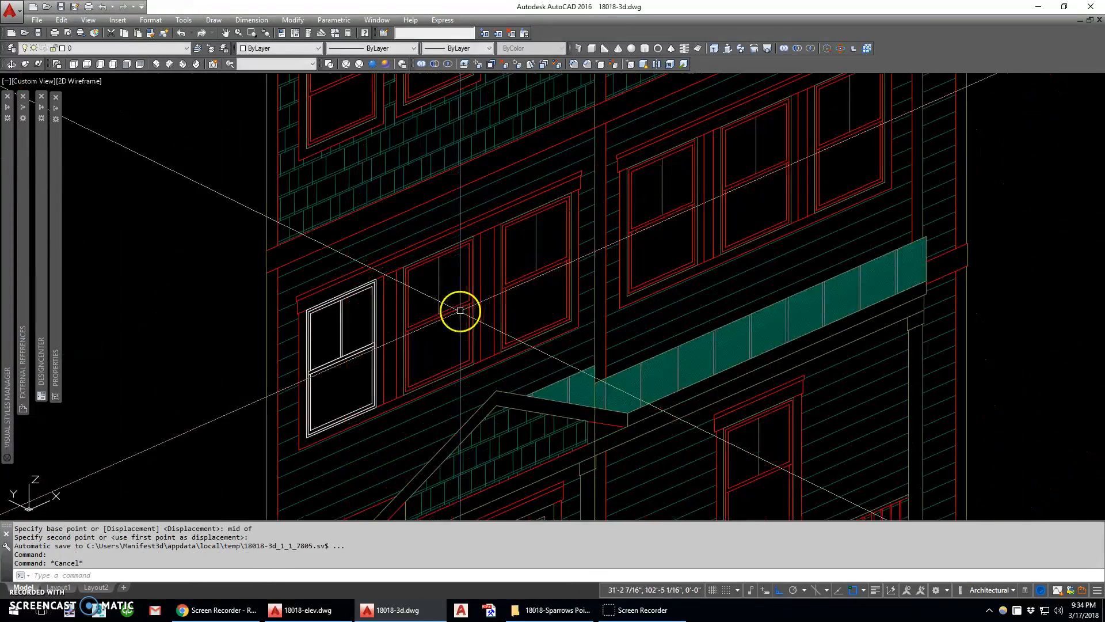
pyautogui.write('c')
pyautogui.press('Return')
pyautogui.write('w')
pyautogui.press('Return')
pyautogui.click(303, 271)
pyautogui.click(395, 461)
pyautogui.press('Return')
pyautogui.click(308, 442)
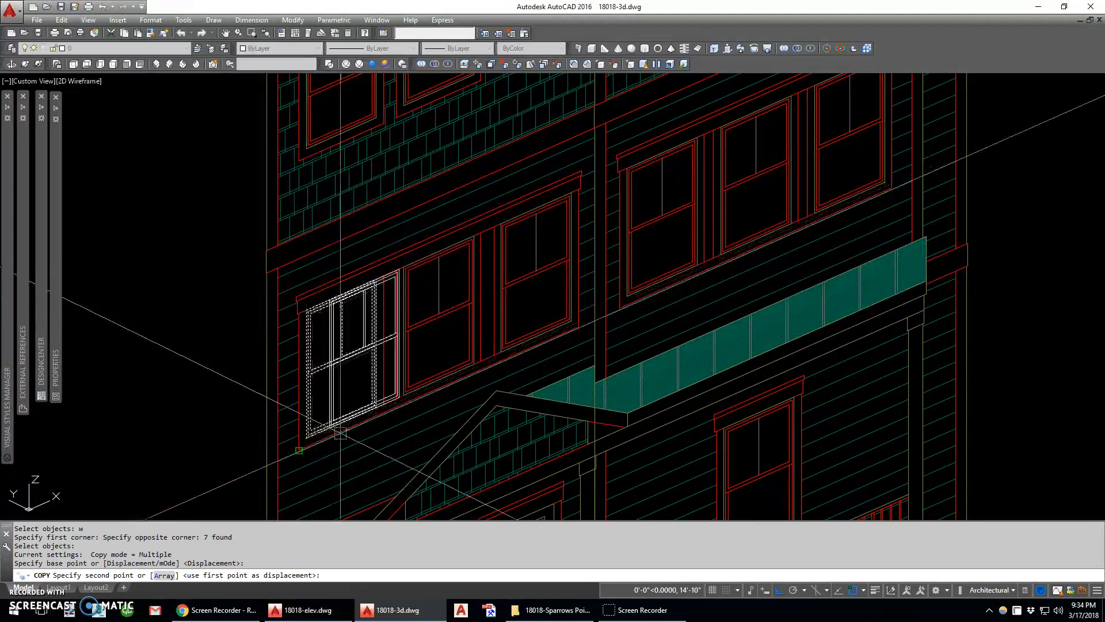
pyautogui.click(405, 397)
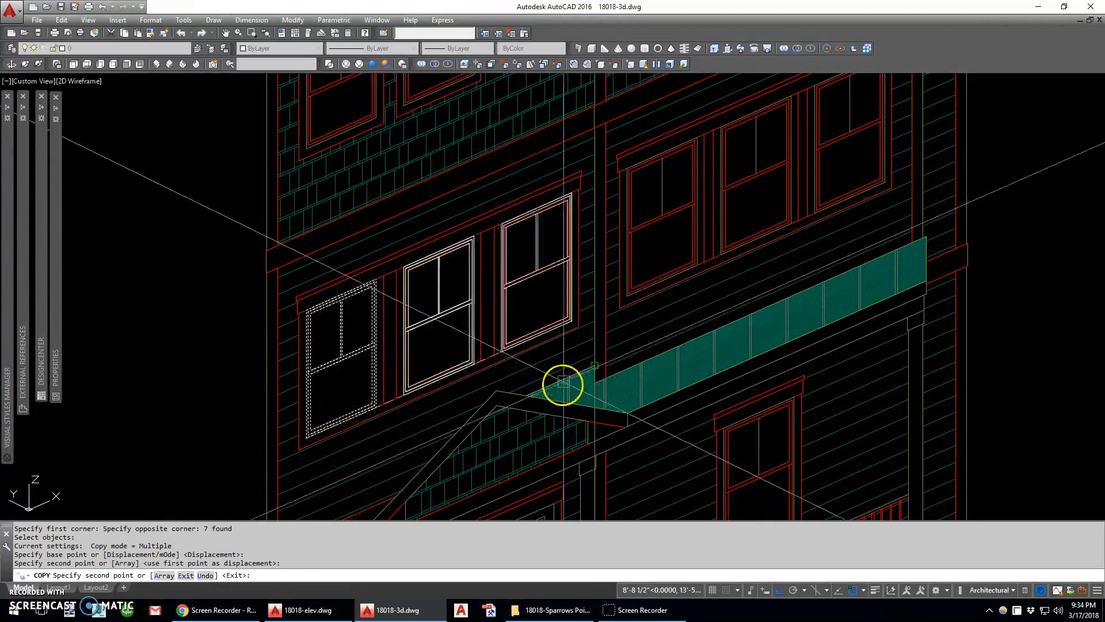
pyautogui.press('F3')
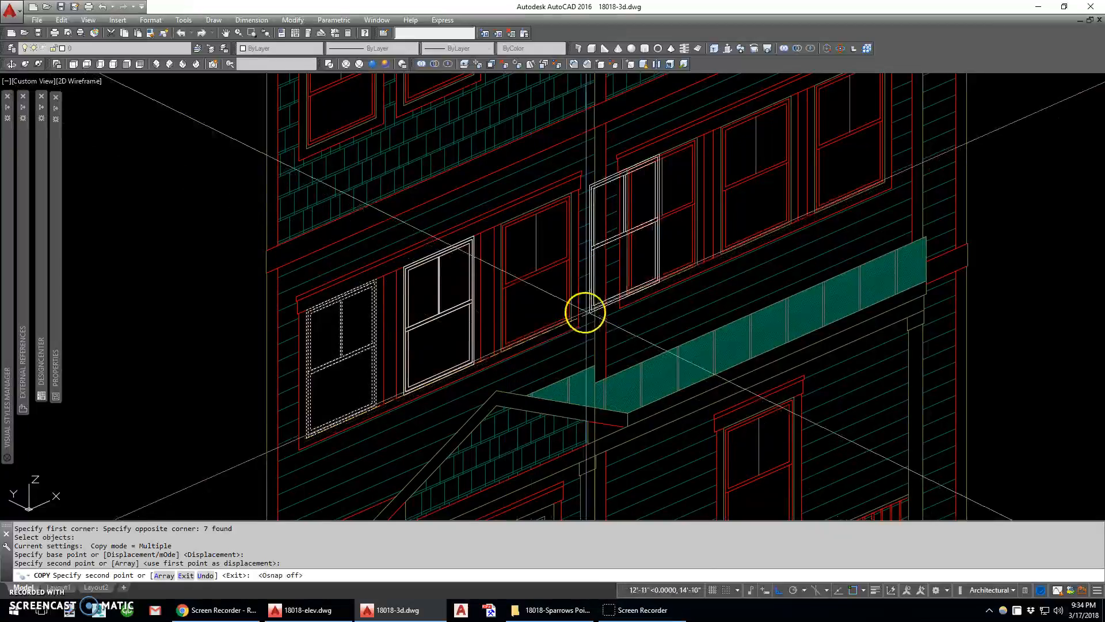
pyautogui.press('Escape')
# Erase the outline just copied onto the middle window of the left bay
pyautogui.write('e w')
pyautogui.click(390, 412)
pyautogui.click(482, 226)
pyautogui.press('space')
# Erase the spare window block standing beside the front elevation and the white outline on the elevation's top-floor leftmost window
pyautogui.scroll(-5, 474, 334)
pyautogui.moveTo(447, 288); pyautogui.dragTo(474, 352, button='middle')
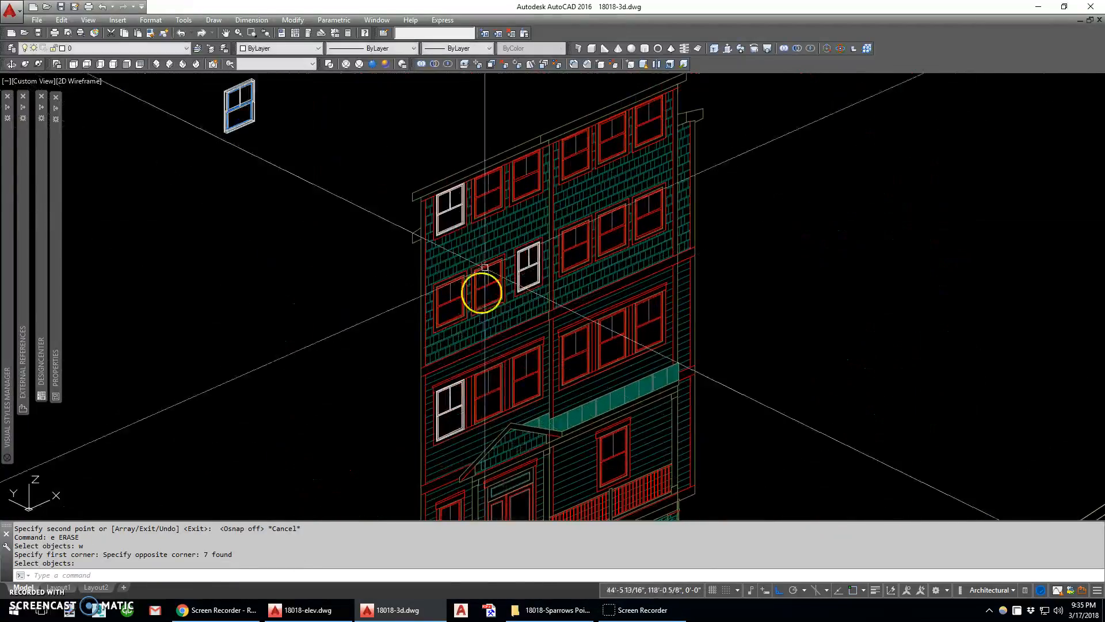
pyautogui.moveTo(271, 122); pyautogui.dragTo(290, 180, button='middle')
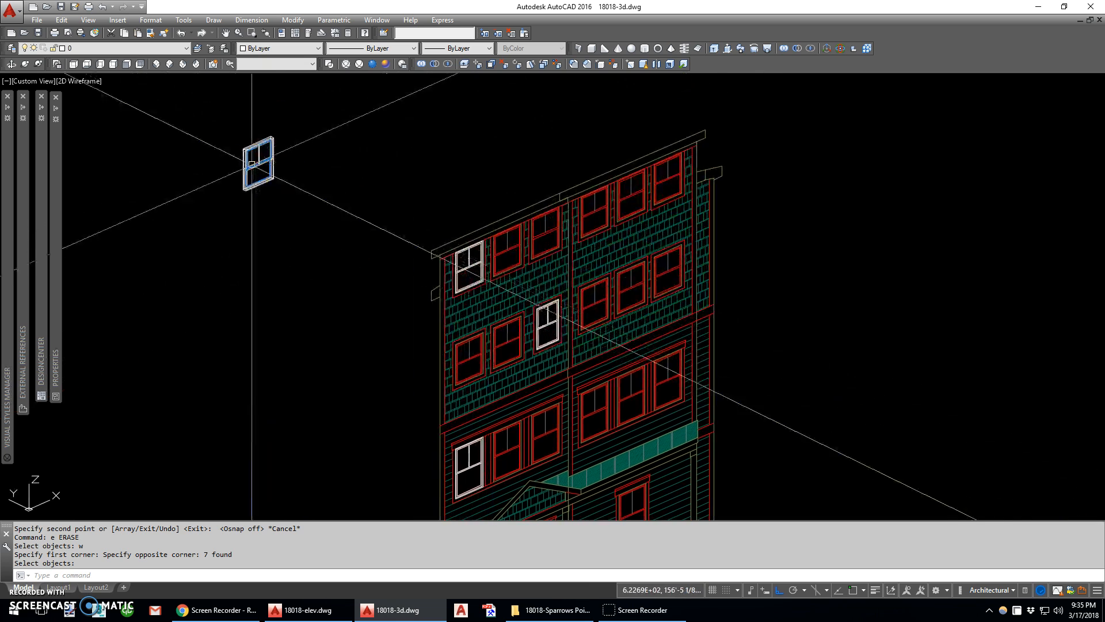
pyautogui.write('e')
pyautogui.click(199, 111)
pyautogui.click(334, 230)
pyautogui.press('space')
pyautogui.click(388, 202)
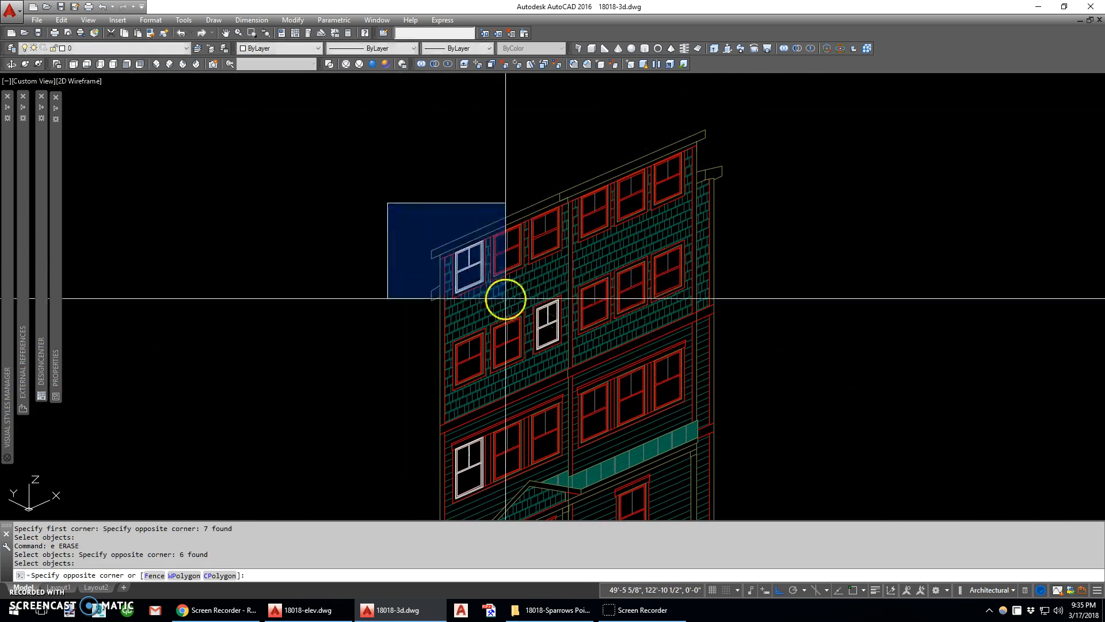
pyautogui.click(505, 299)
pyautogui.press('Delete')
# Copy the tall window outline onto the narrow window left of the entry door, aligning their upper-right corners
pyautogui.moveTo(541, 333); pyautogui.dragTo(514, 238, button='middle')
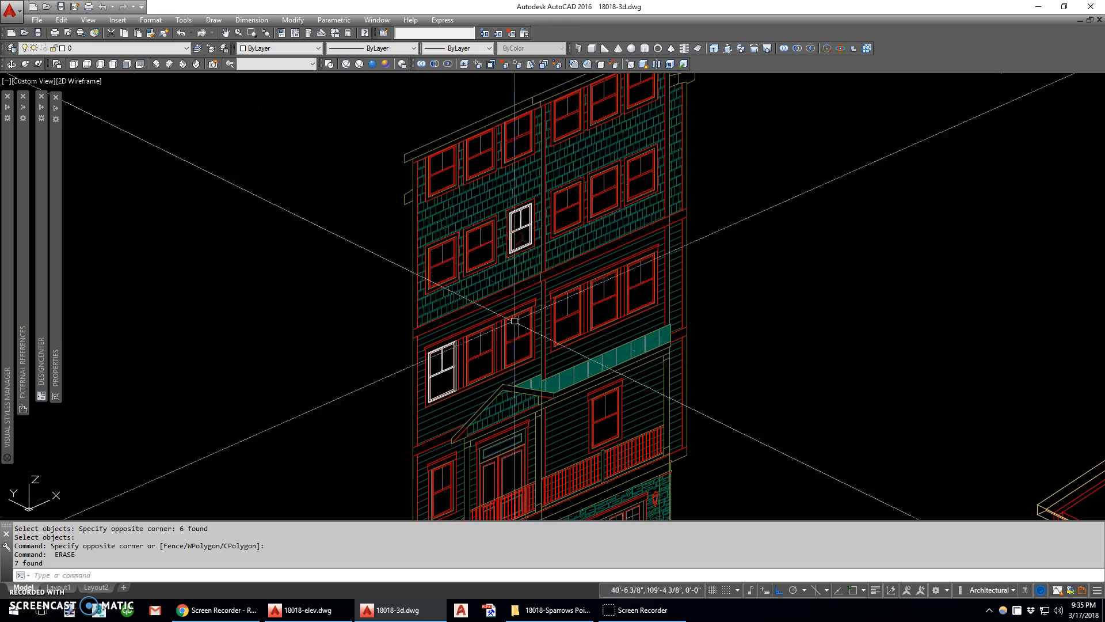
pyautogui.moveTo(521, 389); pyautogui.dragTo(446, 278, button='middle')
pyautogui.scroll(2, 446, 302)
pyautogui.write('c')
pyautogui.click(265, 321)
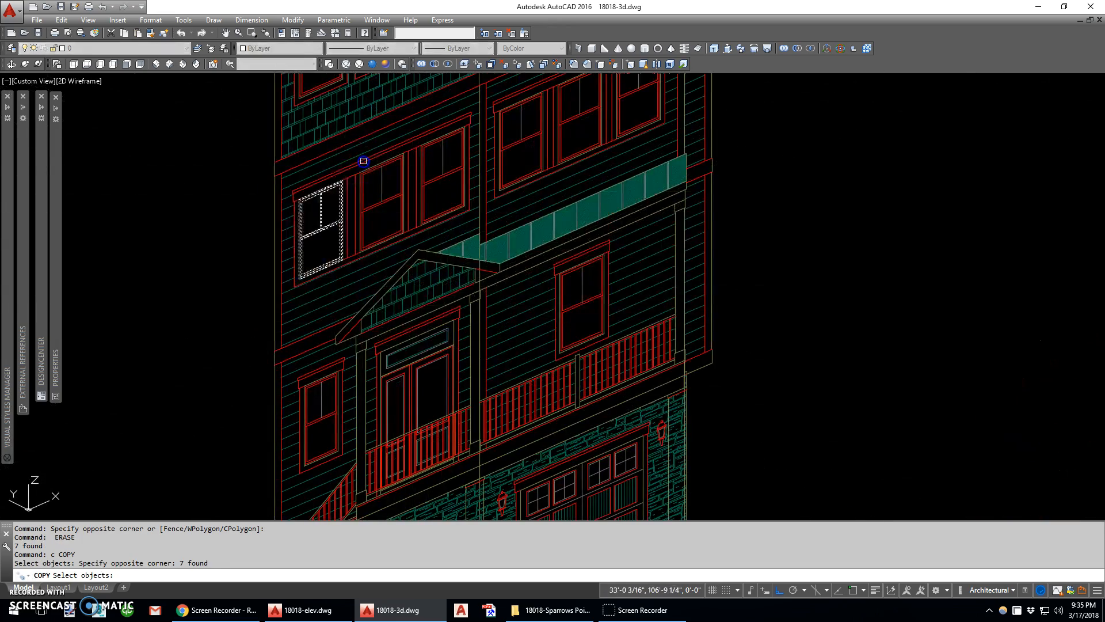
pyautogui.scroll(-4, 360, 188)
pyautogui.scroll(4, 364, 213)
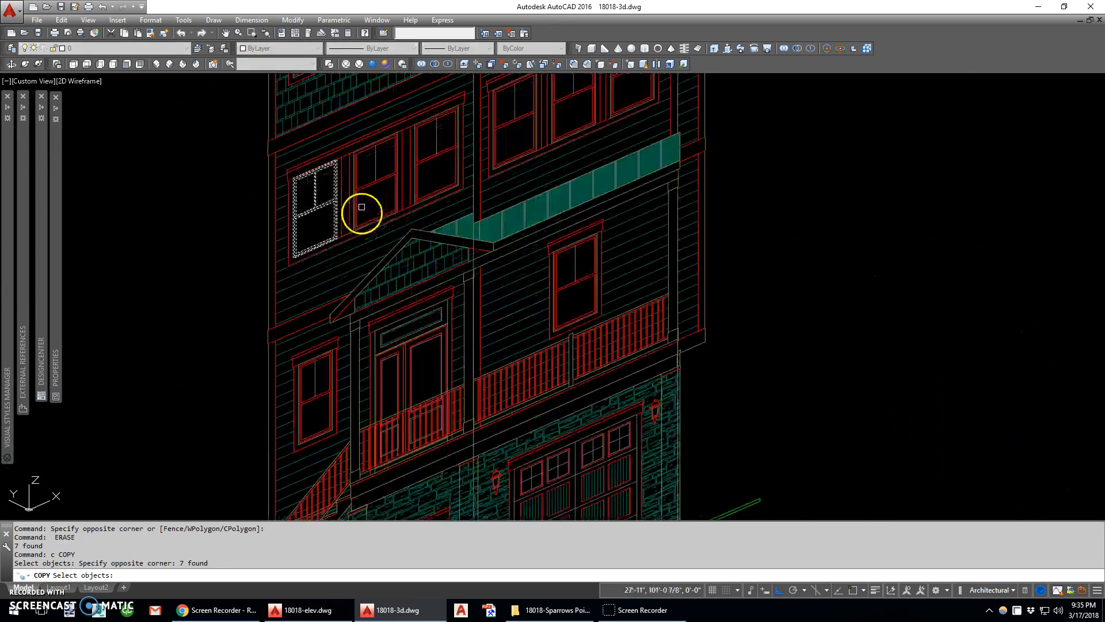
pyautogui.press('Return')
pyautogui.click(339, 160)
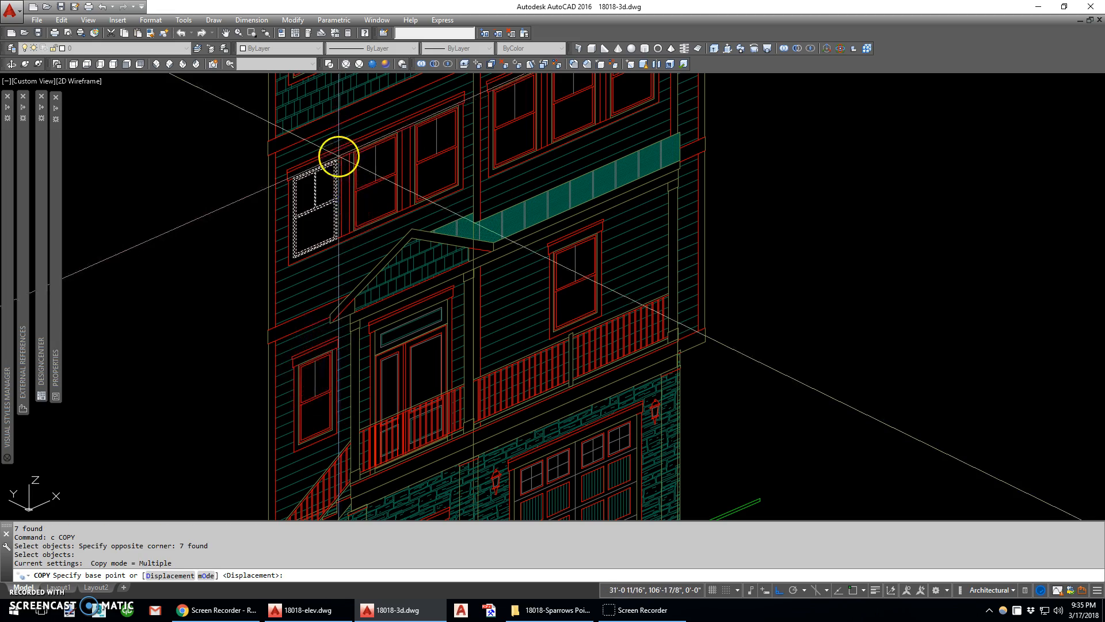
pyautogui.scroll(5, 339, 157)
pyautogui.scroll(-5, 339, 158)
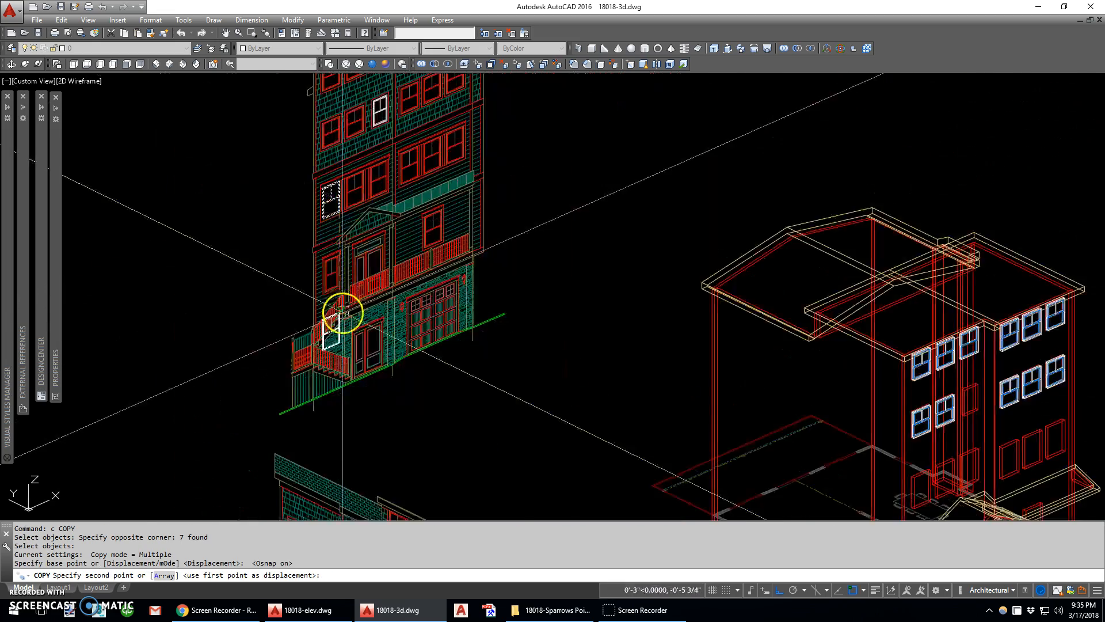
pyautogui.scroll(5, 338, 131)
pyautogui.click(322, 83)
pyautogui.scroll(5, 320, 87)
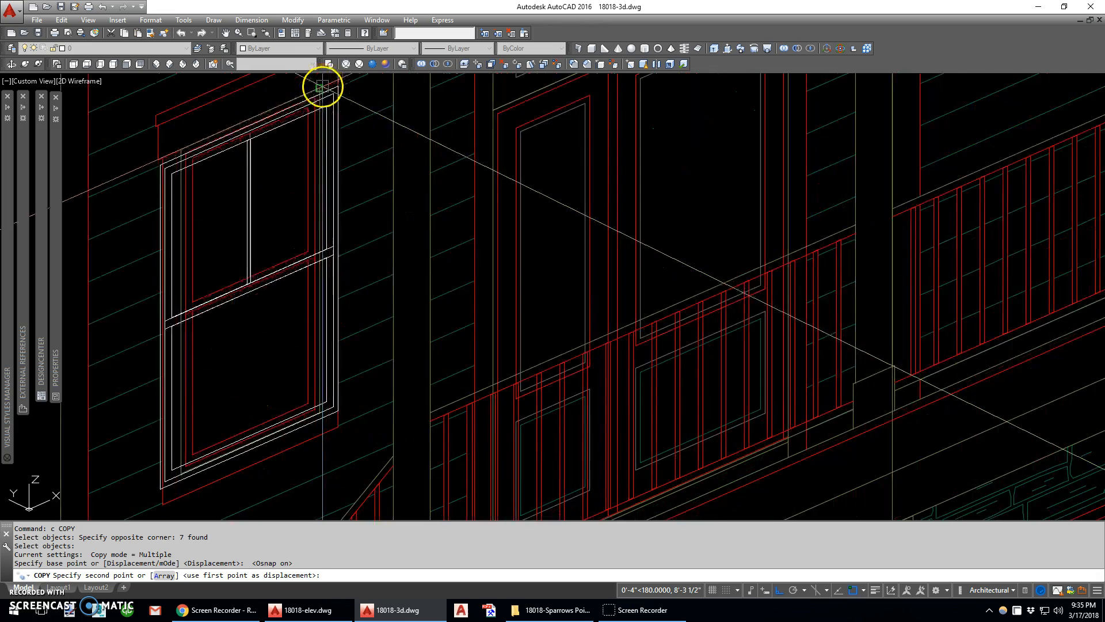
pyautogui.press('Escape')
# Stretch the left side of the copied outline inward to the narrow entry-level window's lower-left corner
pyautogui.write('s')
pyautogui.press('Return')
pyautogui.write('c')
pyautogui.press('Return')
pyautogui.click(251, 122)
pyautogui.click(193, 402)
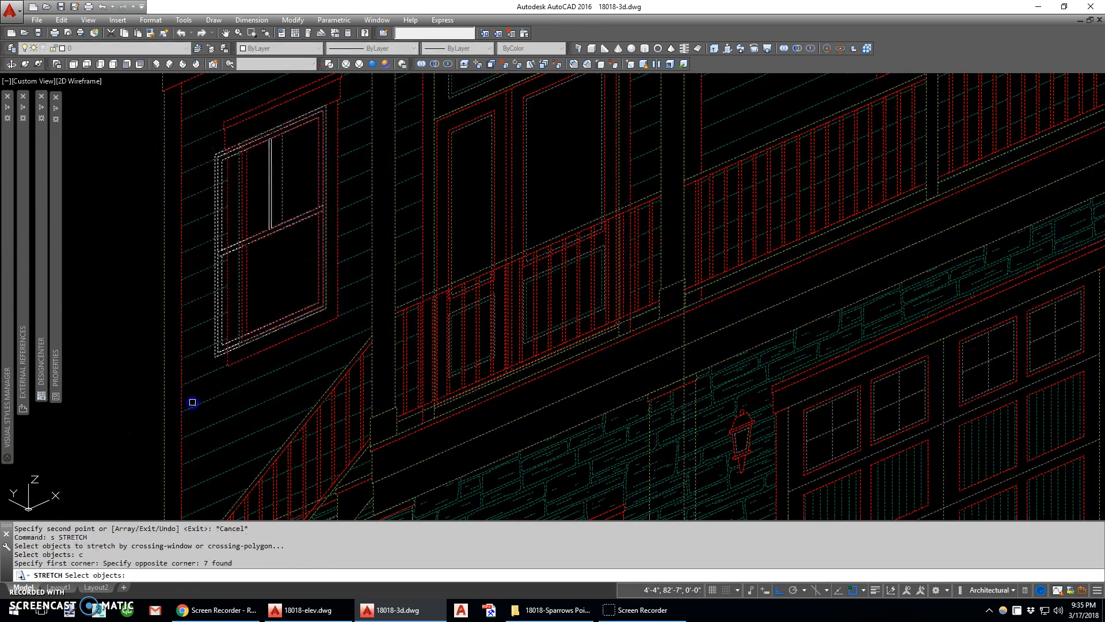
pyautogui.press('Return')
pyautogui.scroll(4, 218, 358)
pyautogui.click(212, 357)
pyautogui.click(274, 329)
# Move the entry-level outline's vertical muntin by its midpoint onto the center of the meeting rail
pyautogui.scroll(-6, 275, 340)
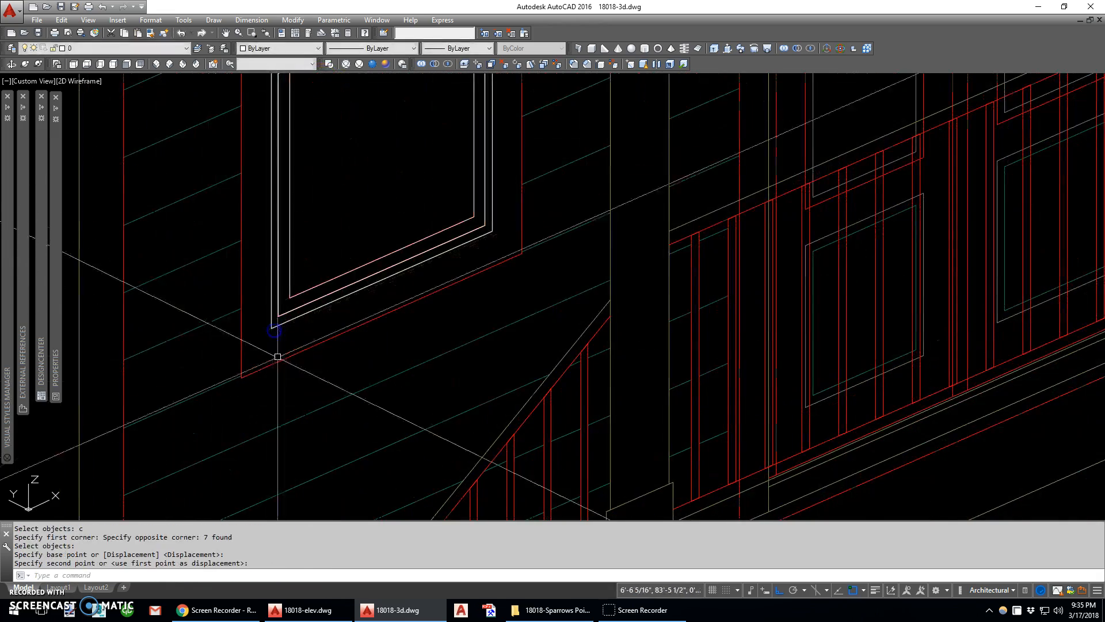
pyautogui.scroll(6, 322, 216)
pyautogui.write('m')
pyautogui.press('Return')
pyautogui.click(294, 234)
pyautogui.click(253, 253)
pyautogui.press('Return')
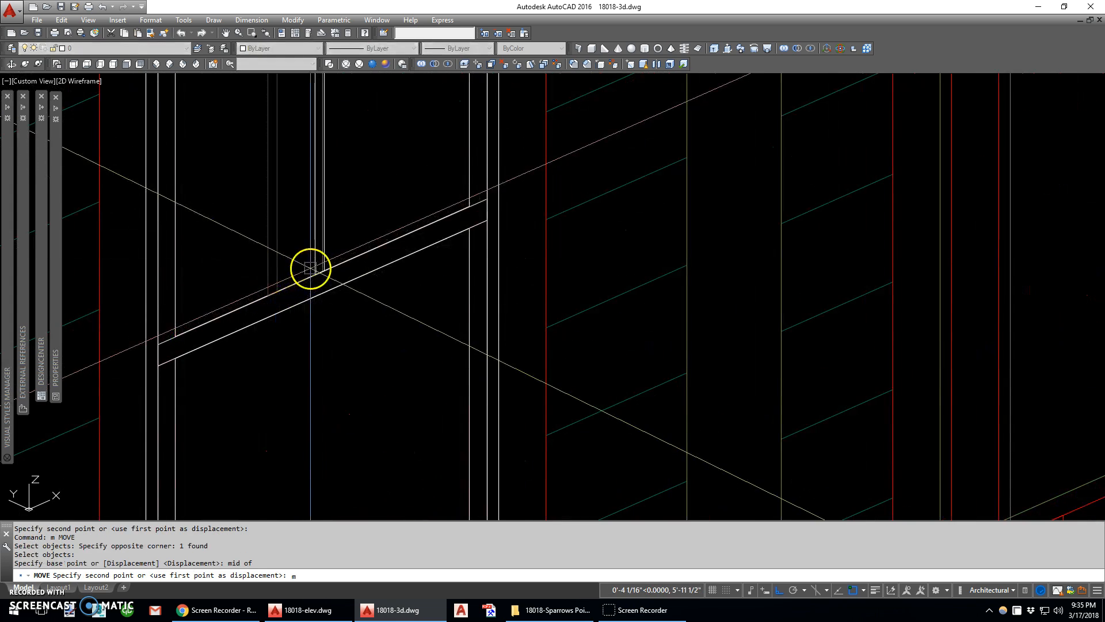
pyautogui.click(319, 262)
pyautogui.scroll(-5, 308, 286)
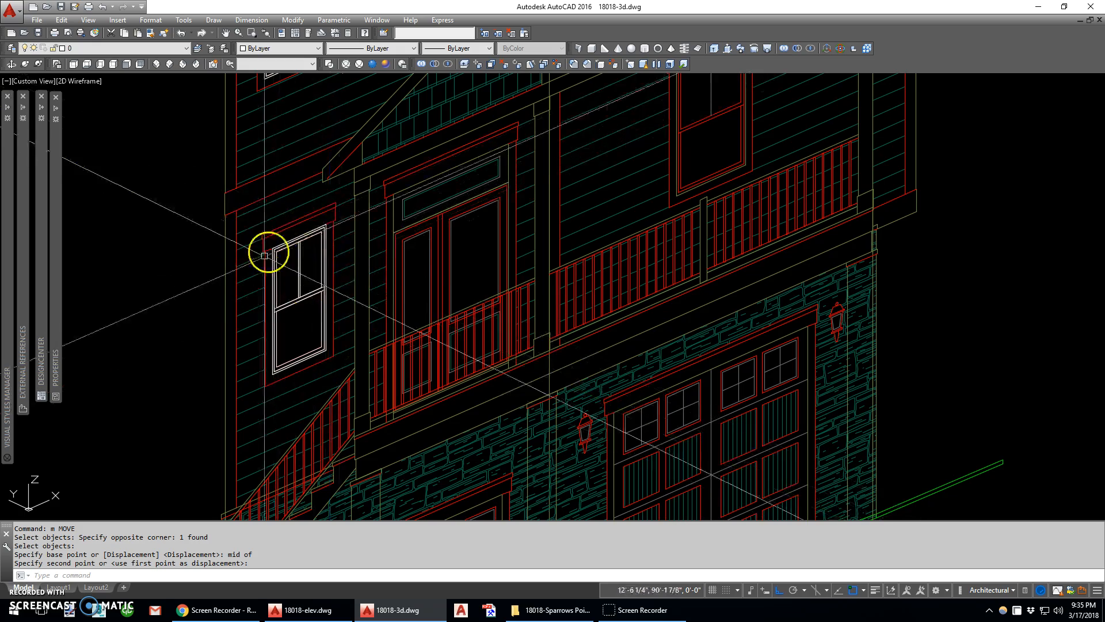
pyautogui.scroll(-3, 265, 255)
pyautogui.moveTo(299, 336); pyautogui.dragTo(190, 370, button='middle')
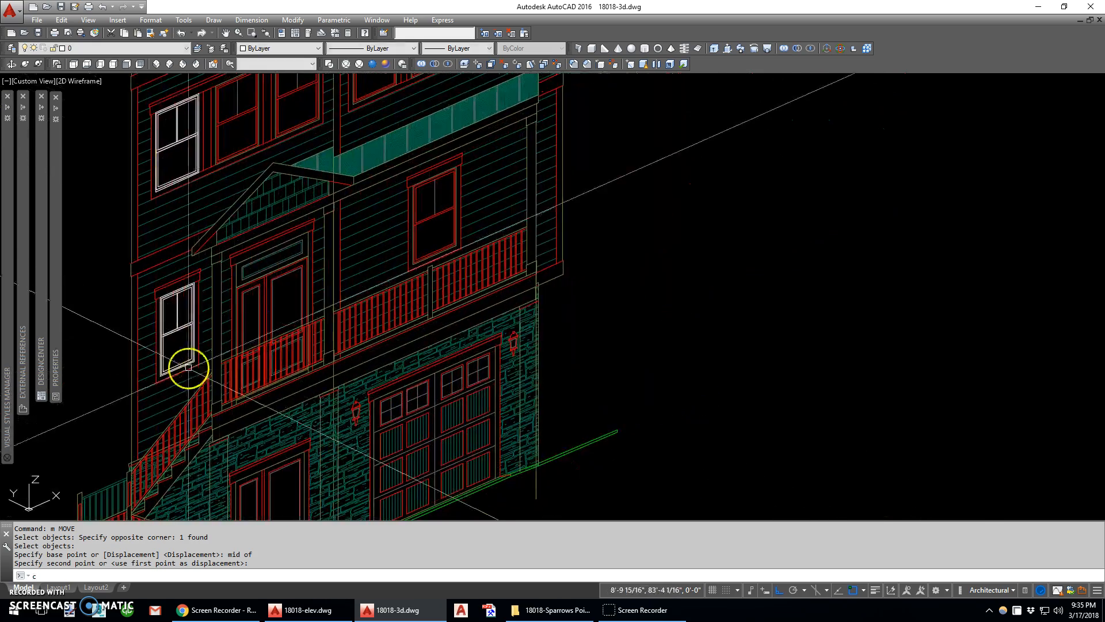
pyautogui.write('c')
pyautogui.press('Return')
pyautogui.write('w')
pyautogui.press('Return')
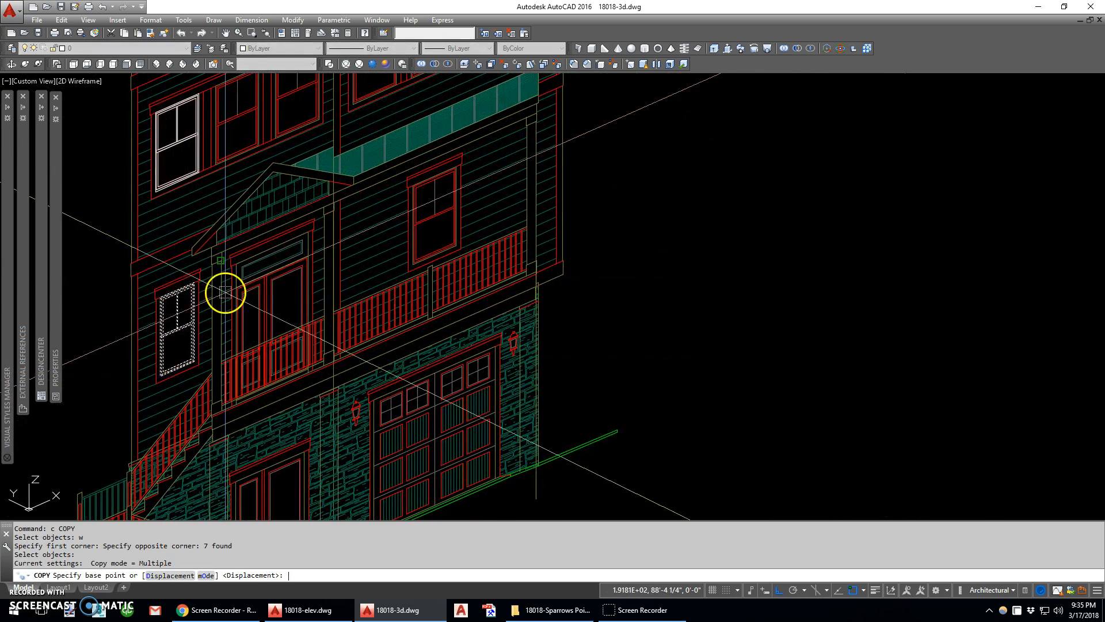
pyautogui.moveTo(282, 273); pyautogui.dragTo(289, 308, button='middle')
pyautogui.press('Escape')
# Copy the tall window outline onto the entry-level window beside the gabled entry roof, aligning their lower-left corners
pyautogui.write('c')
pyautogui.press('Return')
pyautogui.write('w')
pyautogui.press('Return')
pyautogui.click(143, 279)
pyautogui.click(205, 166)
pyautogui.press('Return')
pyautogui.scroll(3, 144, 272)
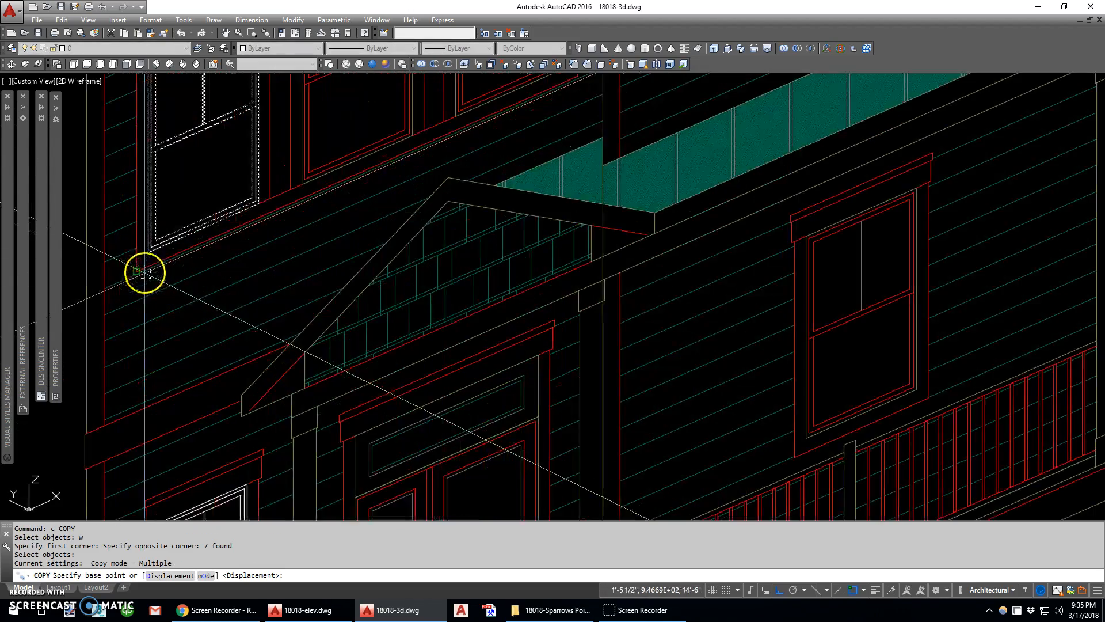
pyautogui.click(146, 259)
pyautogui.scroll(-5, 149, 249)
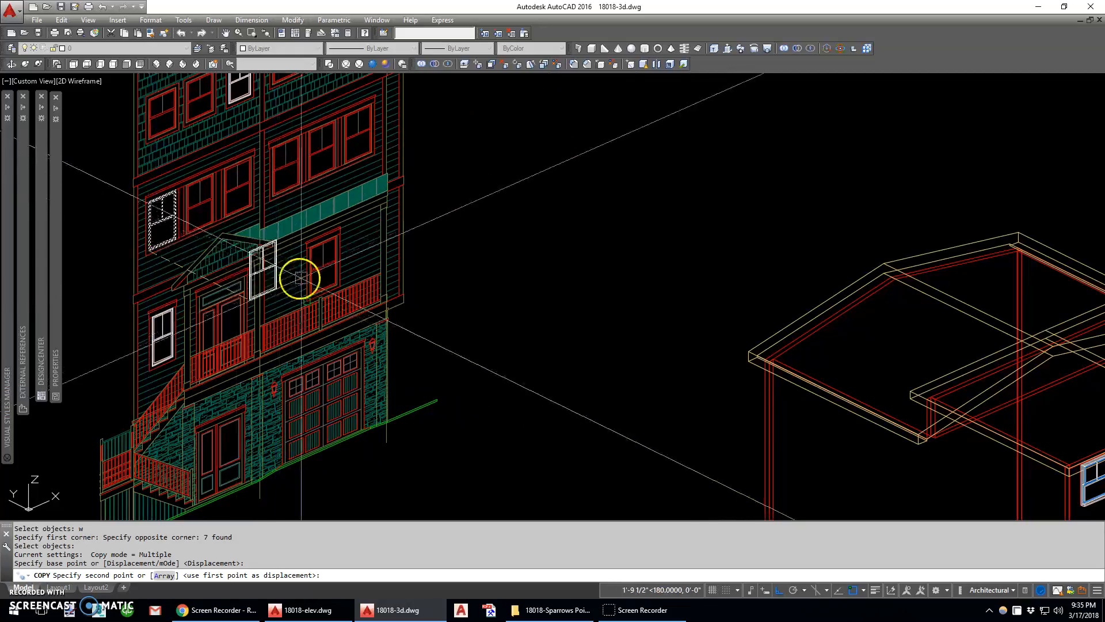
pyautogui.scroll(5, 294, 357)
pyautogui.click(288, 439)
pyautogui.press('Escape')
# Erase the tall outline copy from the entry-level window above the garage balcony railing
pyautogui.scroll(-3, 290, 438)
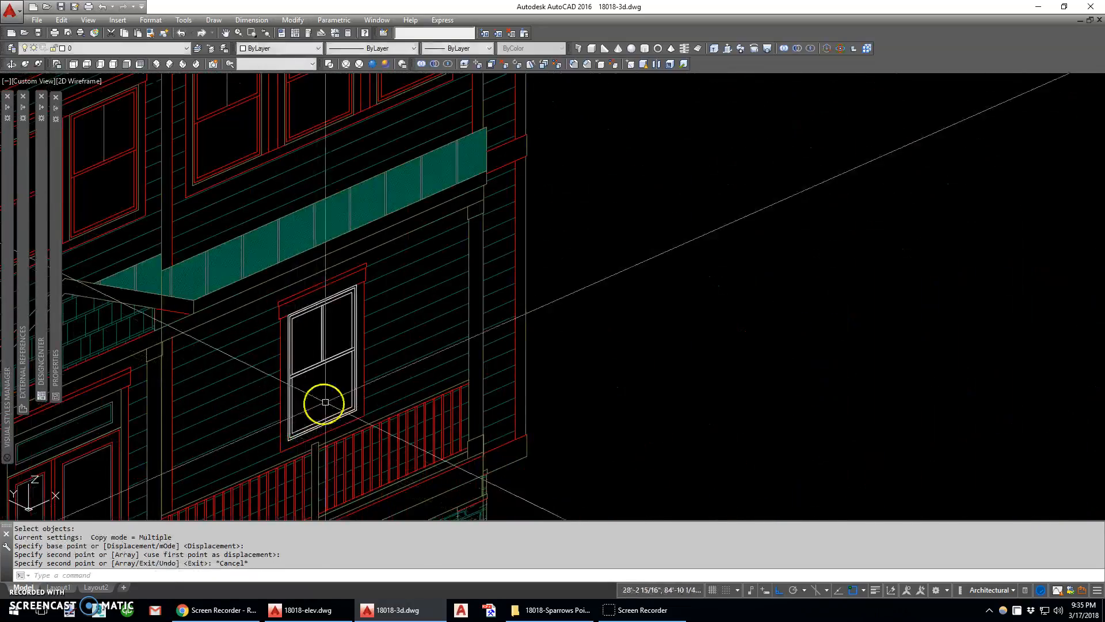
pyautogui.scroll(-4, 367, 299)
pyautogui.write('e w')
pyautogui.click(328, 374)
pyautogui.click(379, 286)
pyautogui.press('space')
# Copy the three white window outlines off the front elevation three times, side by side in the empty space next to it
pyautogui.scroll(-5, 378, 282)
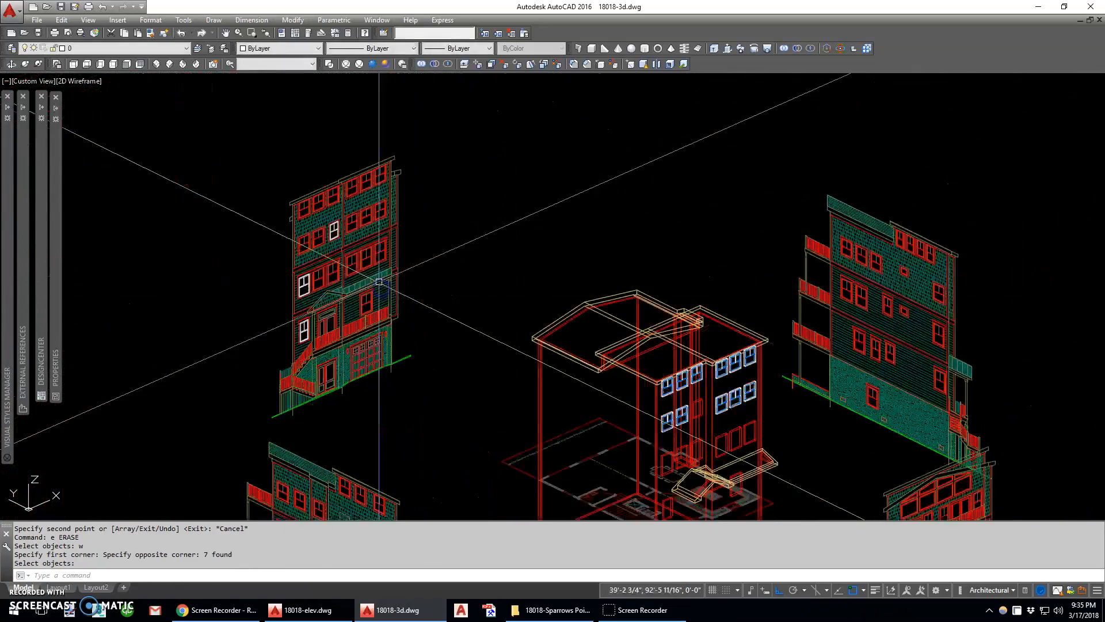
pyautogui.scroll(3, 370, 301)
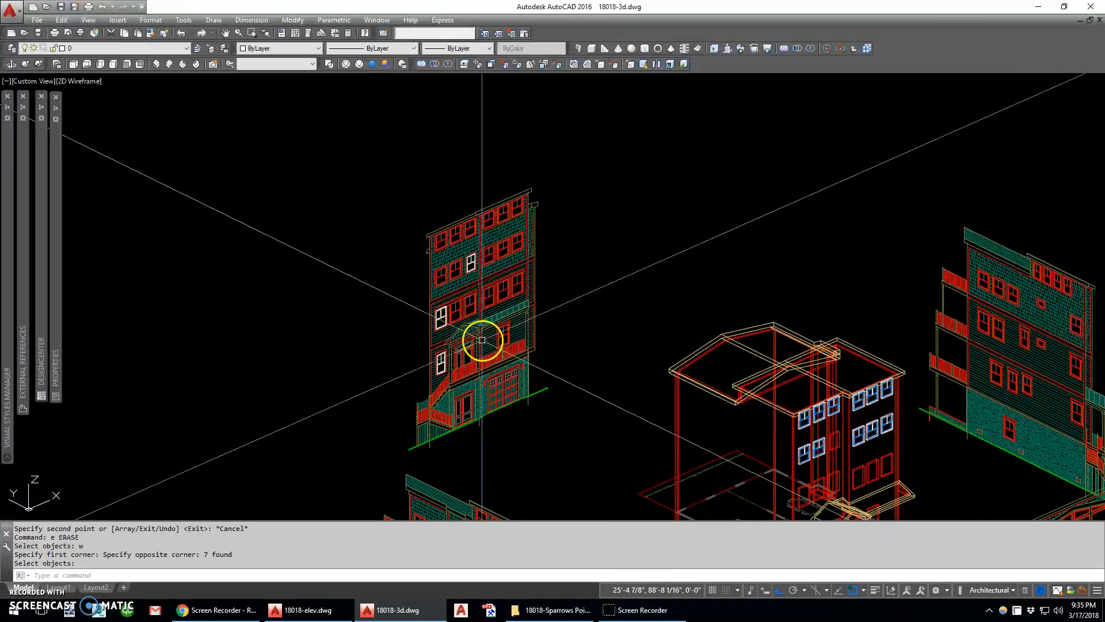
pyautogui.press('Return')
pyautogui.write('c')
pyautogui.press('Return')
pyautogui.click(382, 215)
pyautogui.click(495, 390)
pyautogui.press('Return')
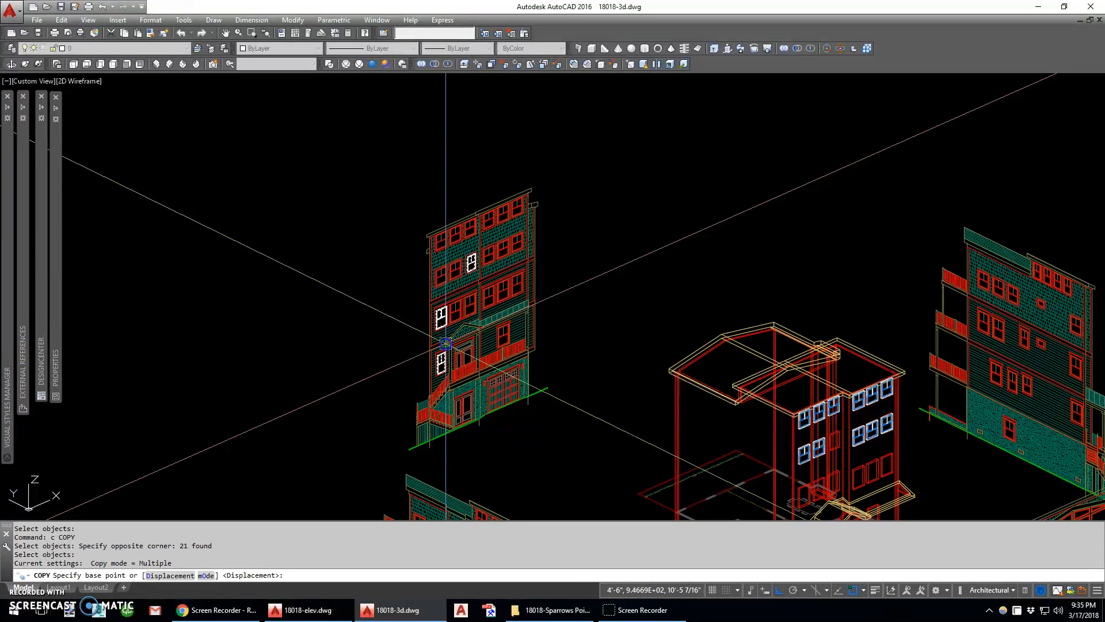
pyautogui.click(445, 343)
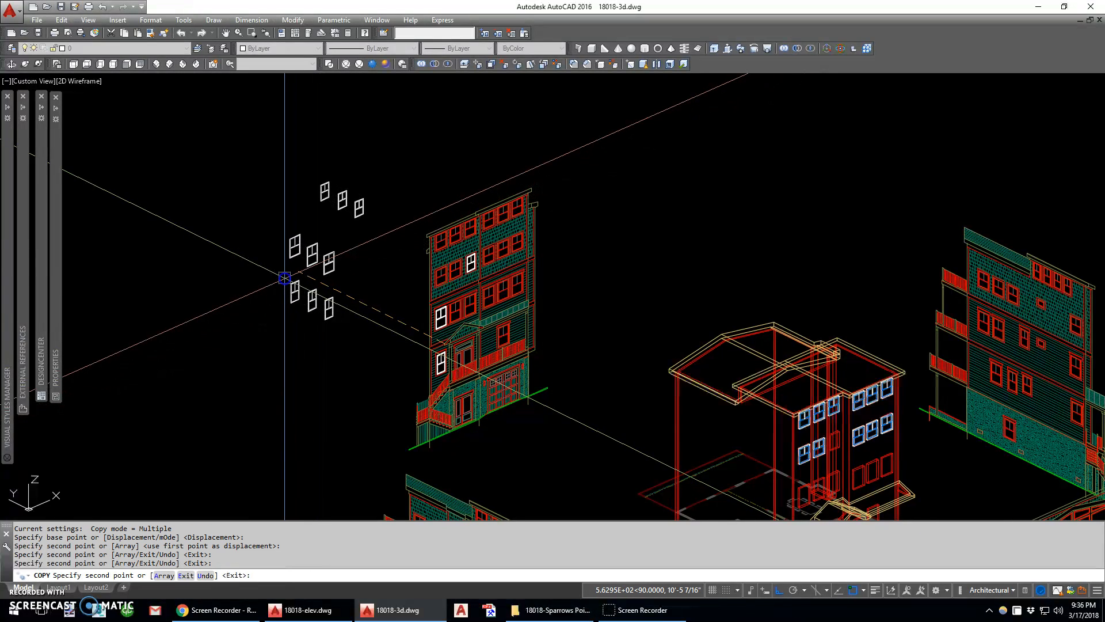
pyautogui.press('Escape')
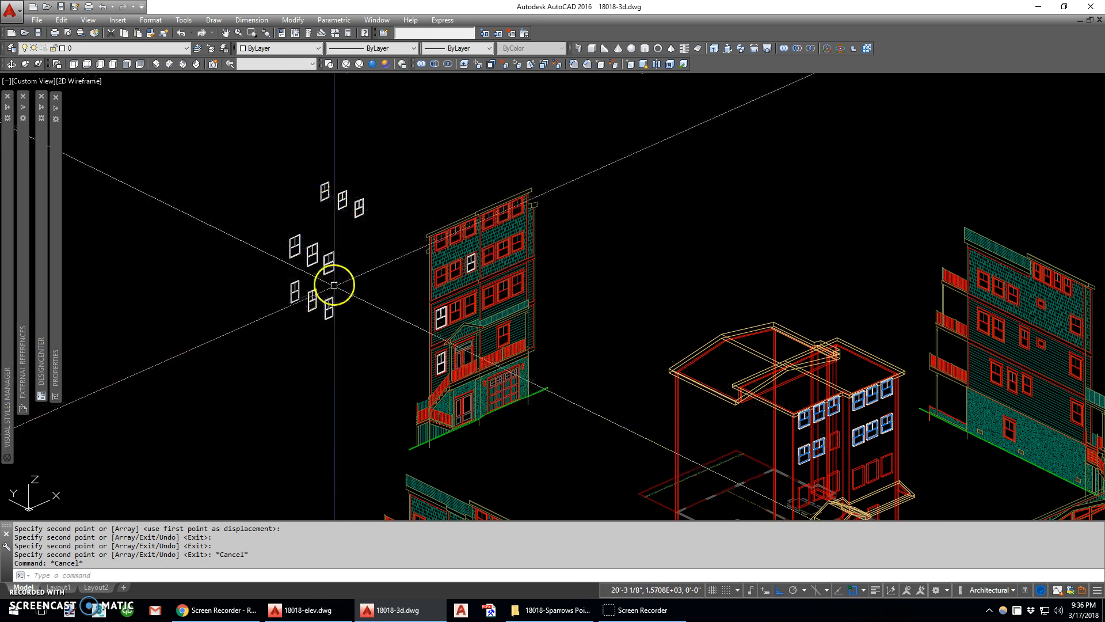
# Erase the sash, glass and muntin lines inside the bottom row's left window copy, keeping only its two frame outlines
pyautogui.scroll(5, 313, 306)
pyautogui.scroll(-5, 314, 317)
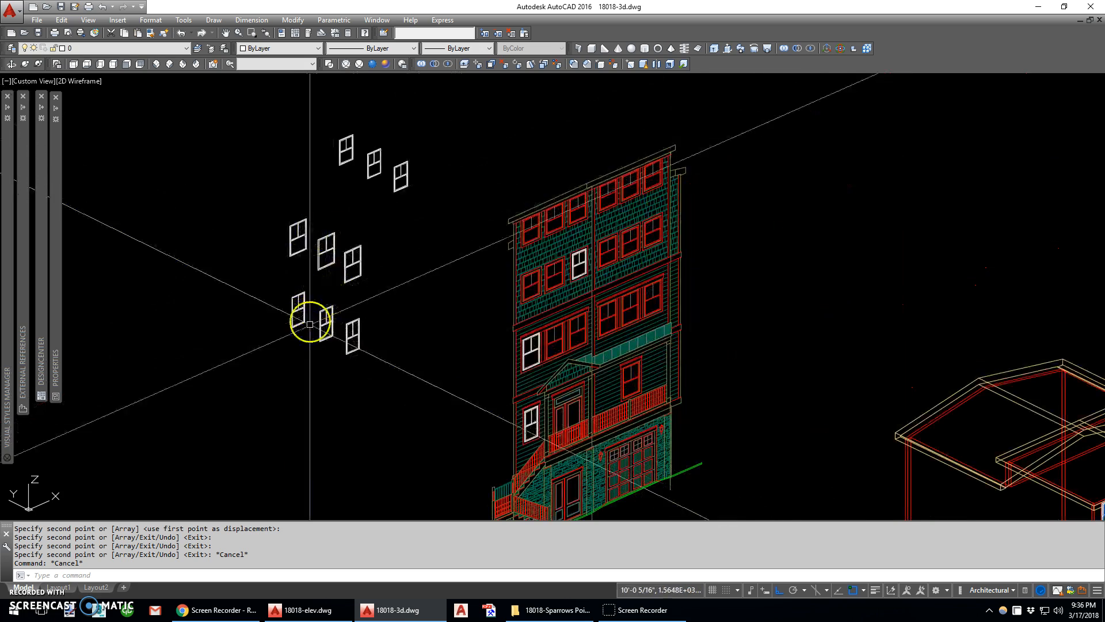
pyautogui.scroll(6, 300, 324)
pyautogui.scroll(-4, 307, 302)
pyautogui.moveTo(314, 289); pyautogui.dragTo(305, 363, button='middle')
pyautogui.scroll(4, 292, 363)
pyautogui.write('e')
pyautogui.press('space')
pyautogui.click(285, 364)
pyautogui.click(266, 332)
pyautogui.press('space')
# Erase the inner sash, glass and muntin lines of the left copies in the middle and top rows, keeping the frame outlines
pyautogui.moveTo(321, 189); pyautogui.dragTo(319, 420, button='middle')
pyautogui.press('space')
pyautogui.click(288, 306)
pyautogui.click(267, 271)
pyautogui.press('space')
pyautogui.moveTo(391, 179); pyautogui.dragTo(387, 225, button='middle')
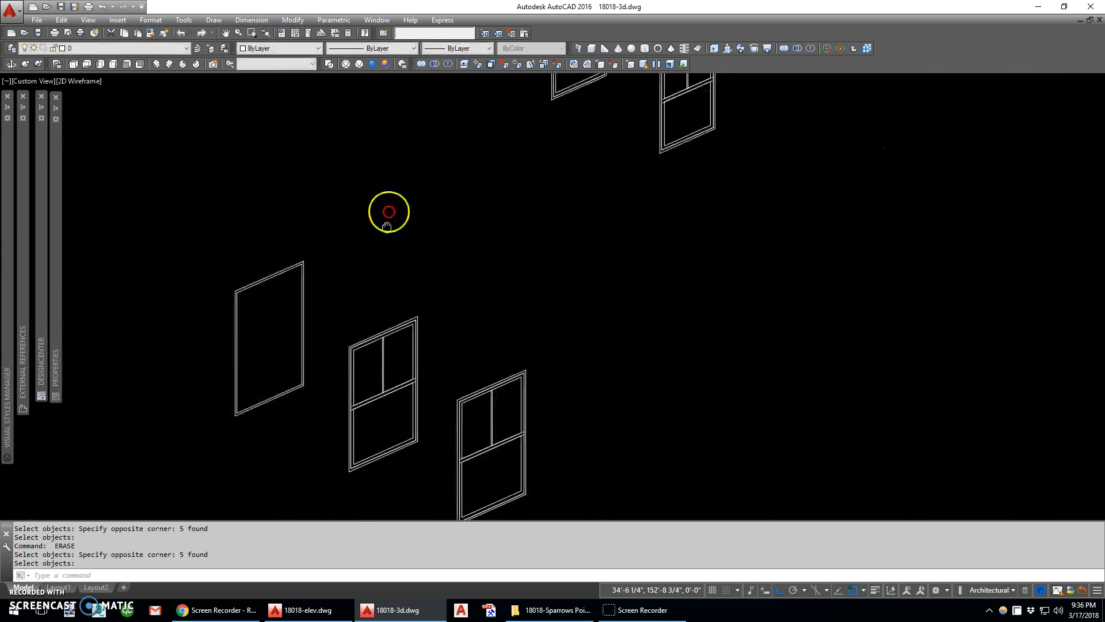
pyautogui.scroll(-2, 388, 212)
pyautogui.scroll(-2, 443, 219)
# Erase the frame outlines and muntin of the top row's center copy, keeping the sash and glass outlines
pyautogui.scroll(6, 536, 254)
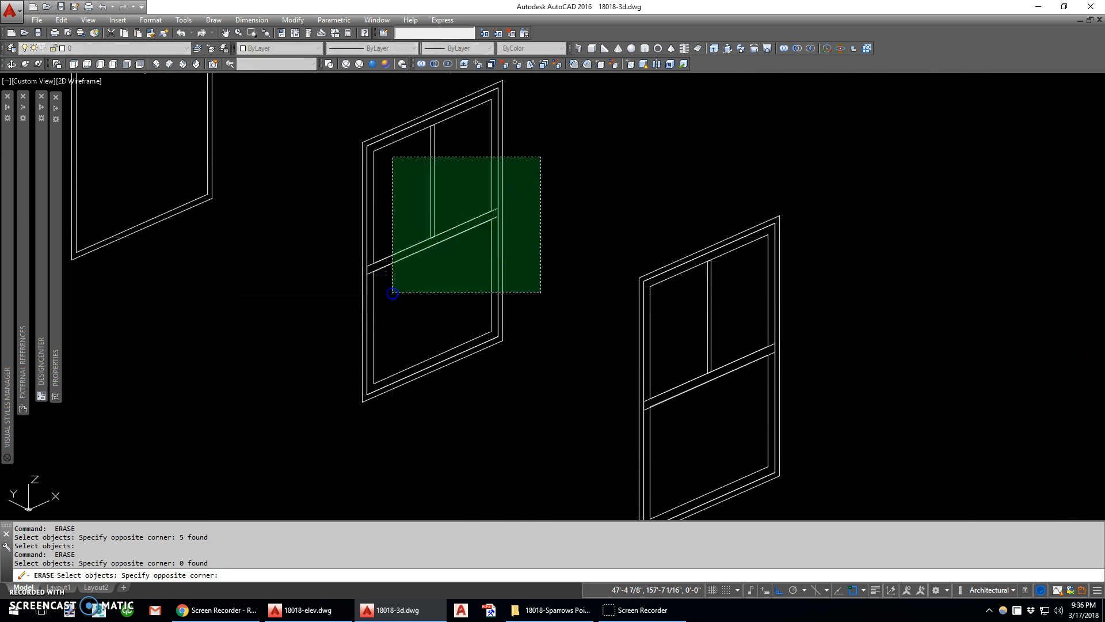
pyautogui.click(409, 219)
pyautogui.rightClick(396, 278)
pyautogui.scroll(-6, 457, 207)
# Try to erase the frame and muntin of the middle row's center copy, and undo the erasure
pyautogui.moveTo(385, 390); pyautogui.dragTo(443, 260, button='middle')
pyautogui.rightClick(421, 244)
pyautogui.rightClick(399, 305)
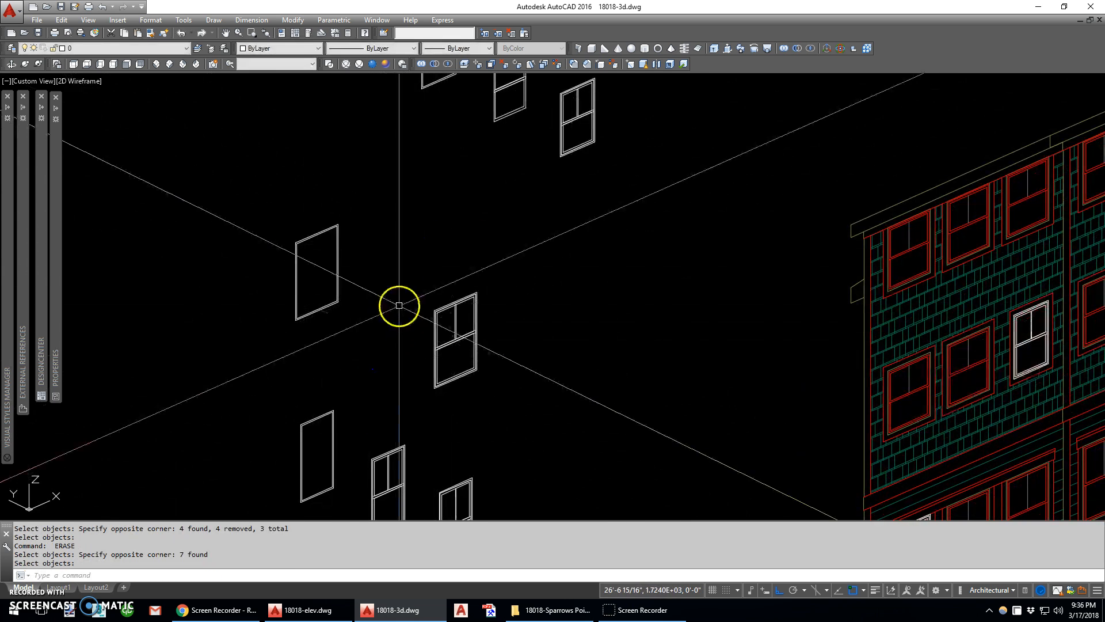
pyautogui.scroll(2, 402, 322)
# Erase the frame outlines and muntin of the center copies in the middle and bottom rows, keeping their sash and glass outlines
pyautogui.write('e ERASE')
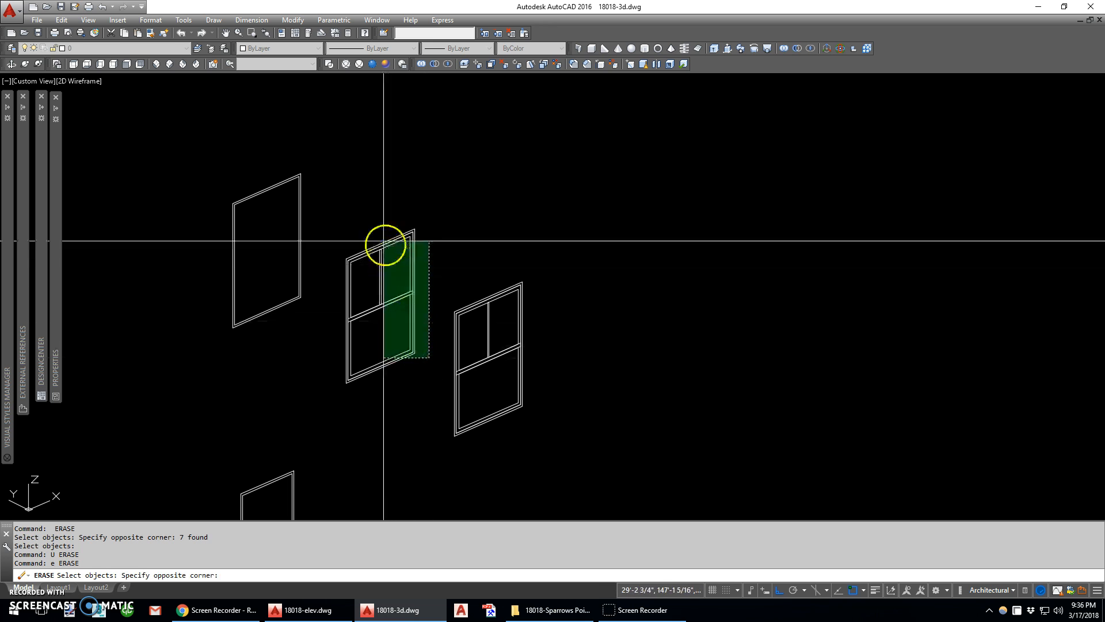
pyautogui.rightClick(400, 346)
pyautogui.moveTo(415, 399); pyautogui.dragTo(468, 148, button='middle')
pyautogui.rightClick(465, 397)
pyautogui.click(472, 422)
pyautogui.click(385, 260)
pyautogui.scroll(4, 429, 347)
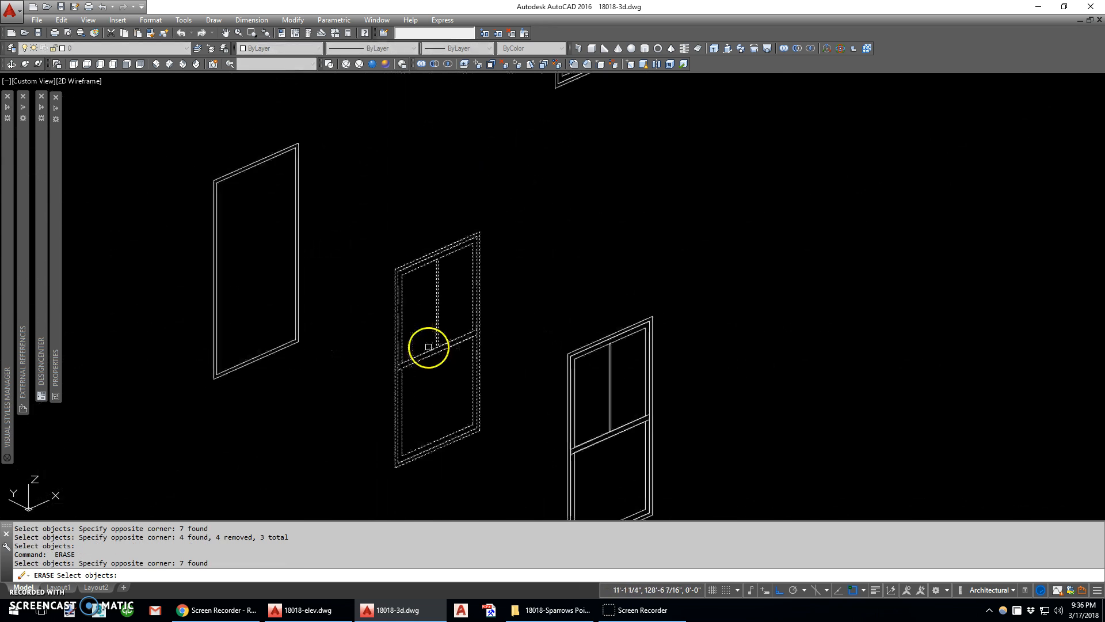
pyautogui.keyDown('shift'); pyautogui.click(410, 378); pyautogui.keyUp('shift')
pyautogui.keyDown('shift'); pyautogui.click(386, 305); pyautogui.keyUp('shift')
pyautogui.rightClick(384, 292)
pyautogui.scroll(-4, 383, 290)
# Erase the frame and sash outlines of all three right copies, keeping only the glass panes and muntins
pyautogui.scroll(4, 544, 363)
pyautogui.press('Return')
pyautogui.click(555, 386)
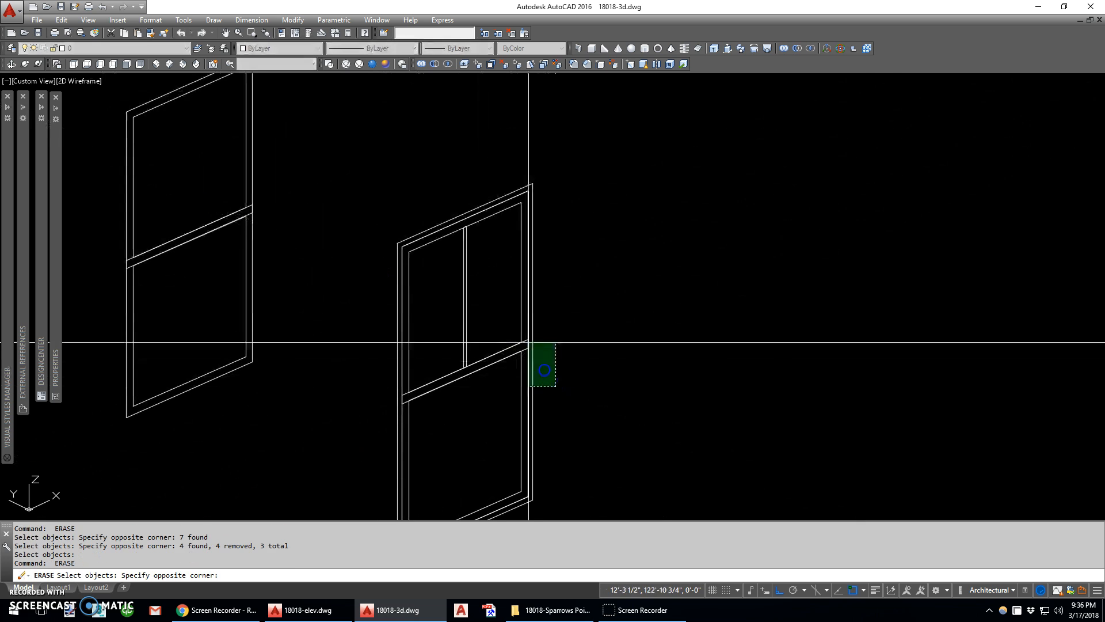
pyautogui.click(525, 323)
pyautogui.scroll(-5, 518, 340)
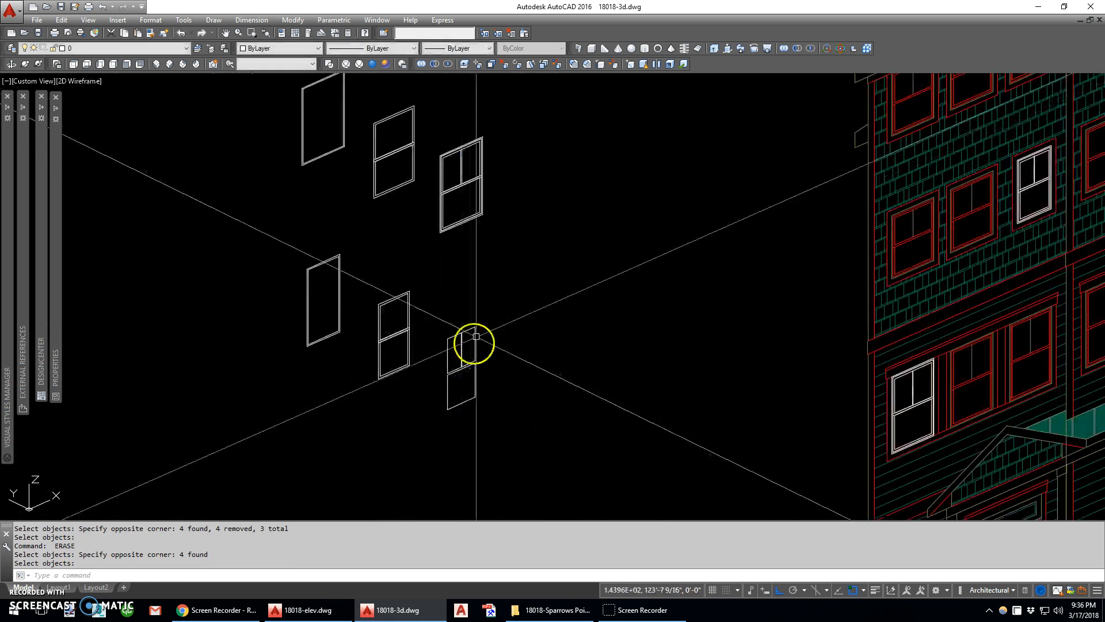
pyautogui.press('Return')
pyautogui.scroll(5, 474, 281)
pyautogui.click(493, 266)
pyautogui.scroll(-6, 446, 362)
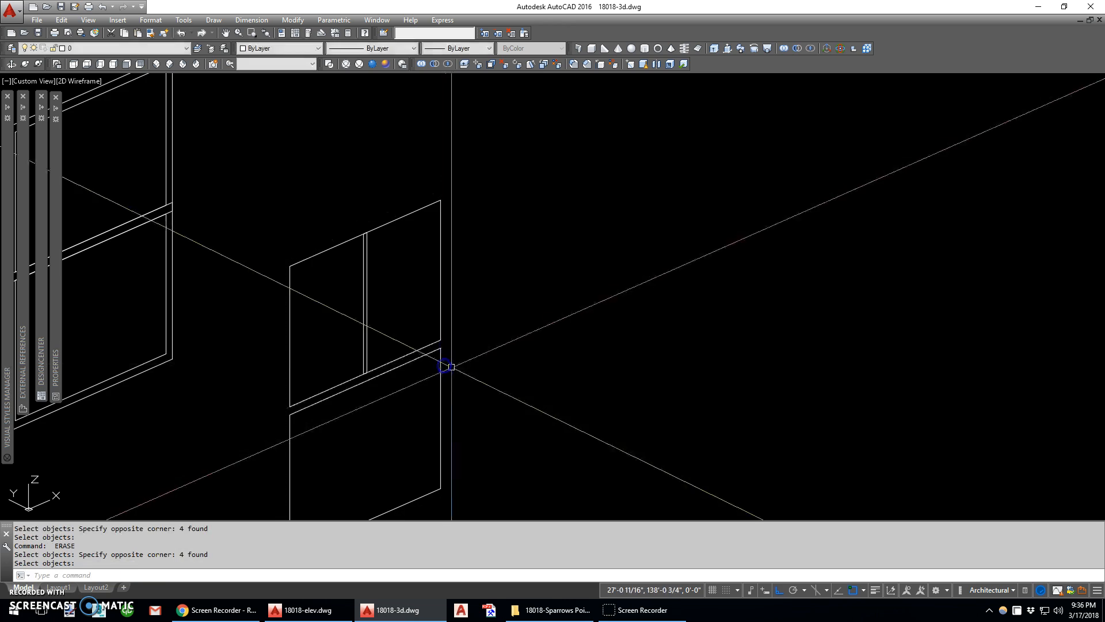
pyautogui.scroll(6, 548, 247)
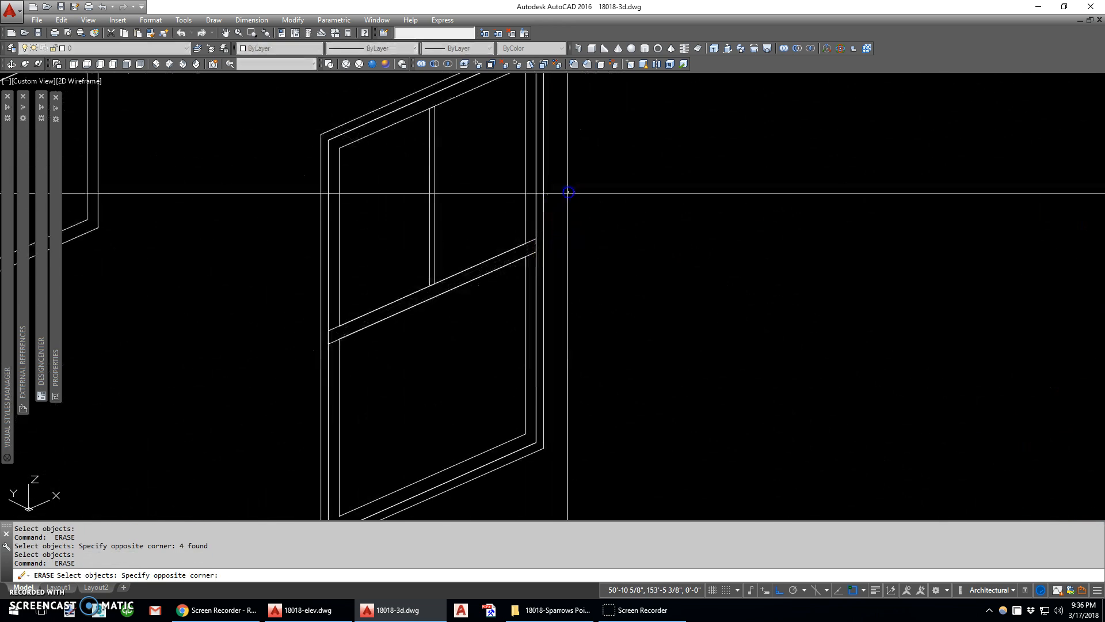
pyautogui.click(535, 260)
pyautogui.press('Return')
# Extrude the frame outlines of the three left window copies by 4.5 inches
pyautogui.scroll(-6, 530, 164)
pyautogui.moveTo(410, 233); pyautogui.dragTo(437, 206, button='middle')
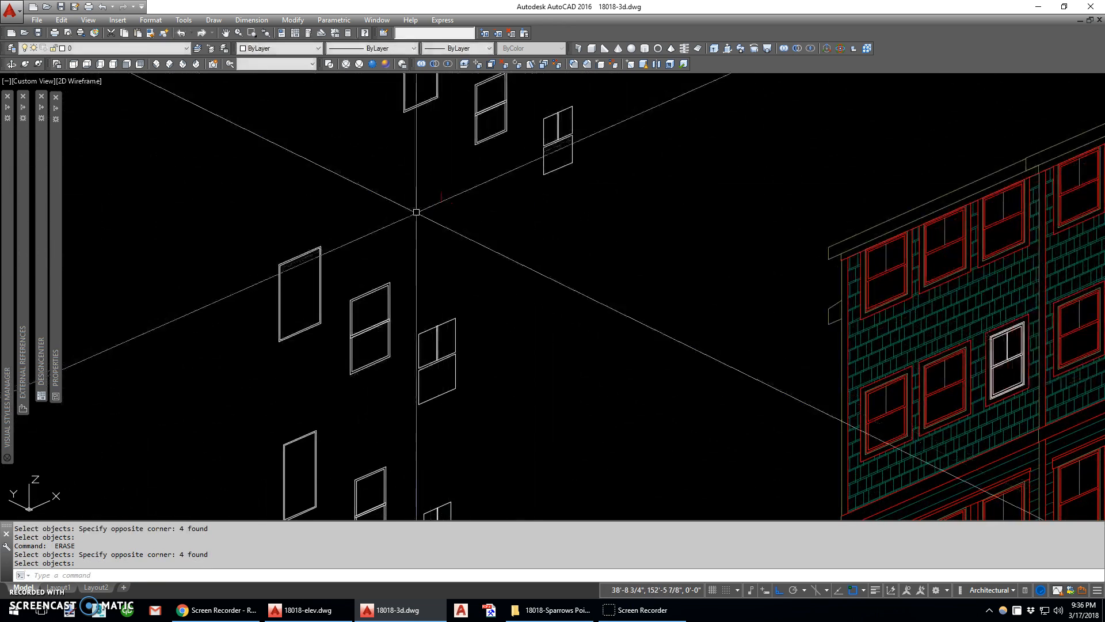
pyautogui.scroll(-2, 359, 250)
pyautogui.write('ext')
pyautogui.press('Return')
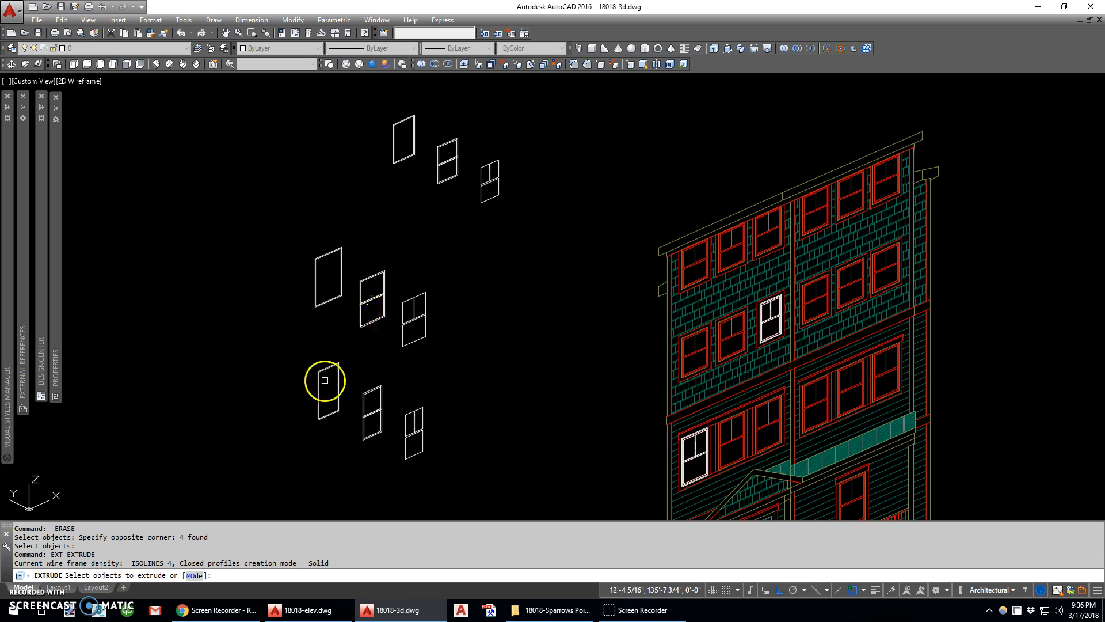
pyautogui.click(331, 364)
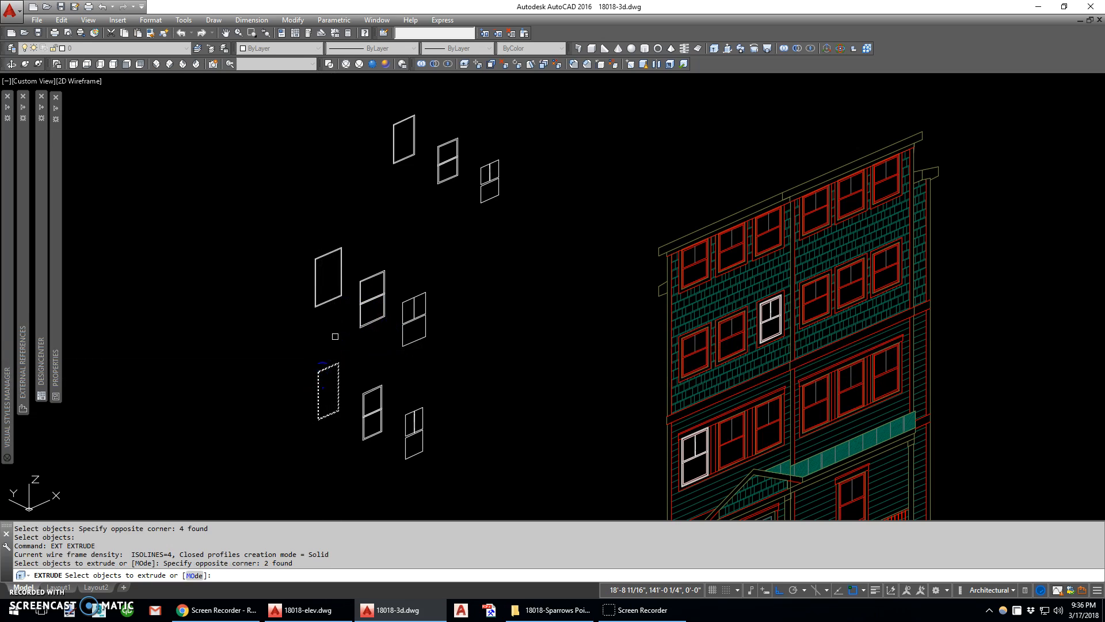
pyautogui.click(398, 125)
pyautogui.press('Return')
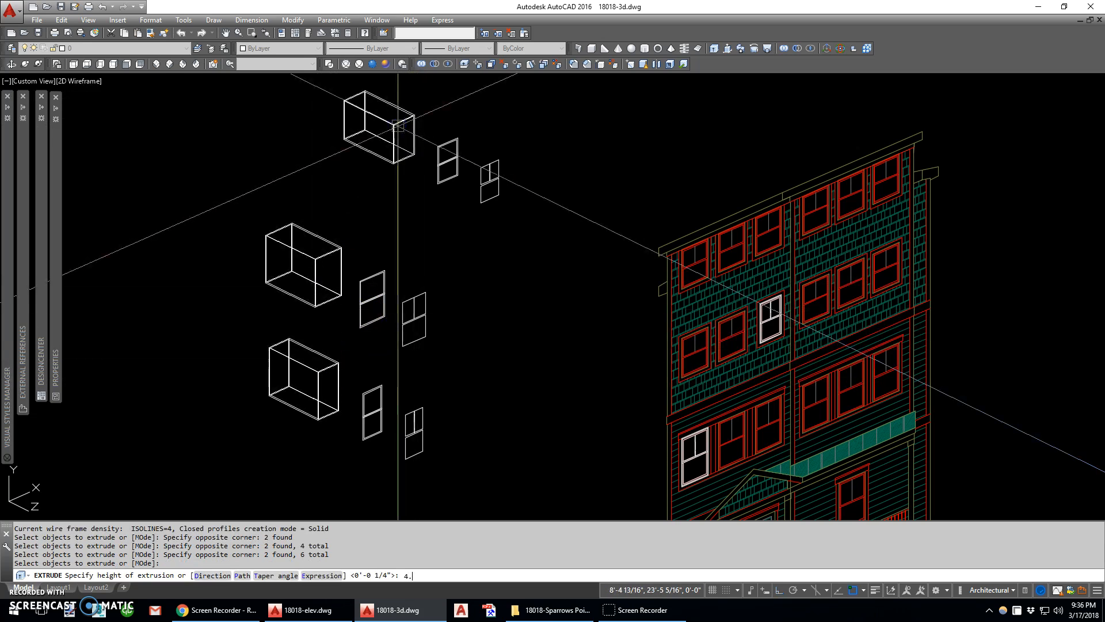
pyautogui.press('Return')
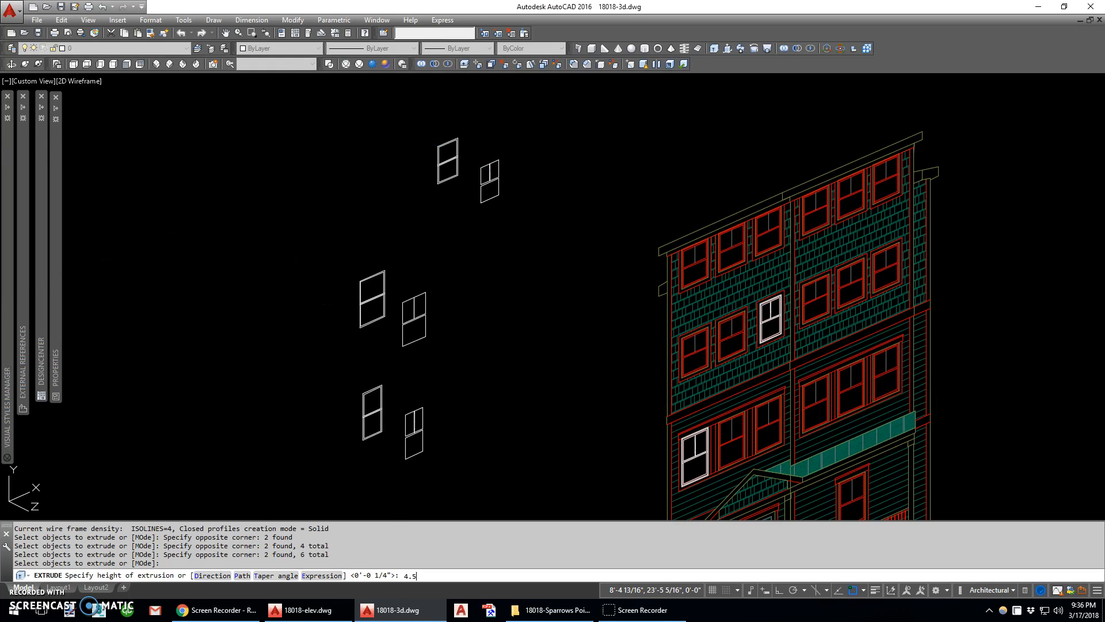
pyautogui.press('Return')
# Extrude the sash outlines of the three center window copies by 1.5 inches
pyautogui.click(451, 123)
pyautogui.click(435, 210)
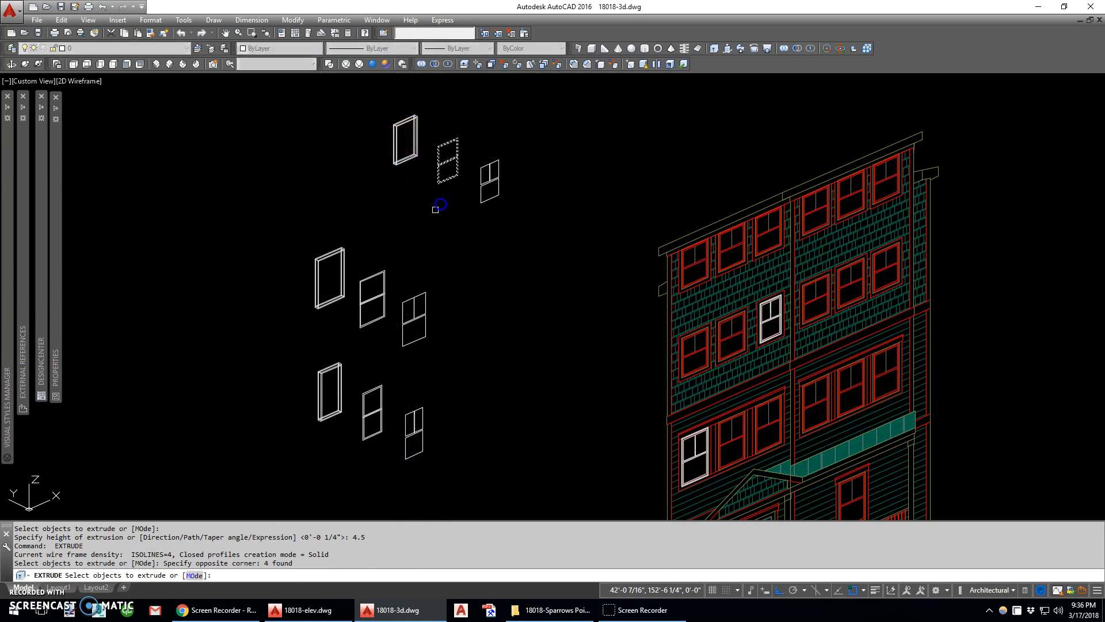
pyautogui.click(378, 327)
pyautogui.press('Return')
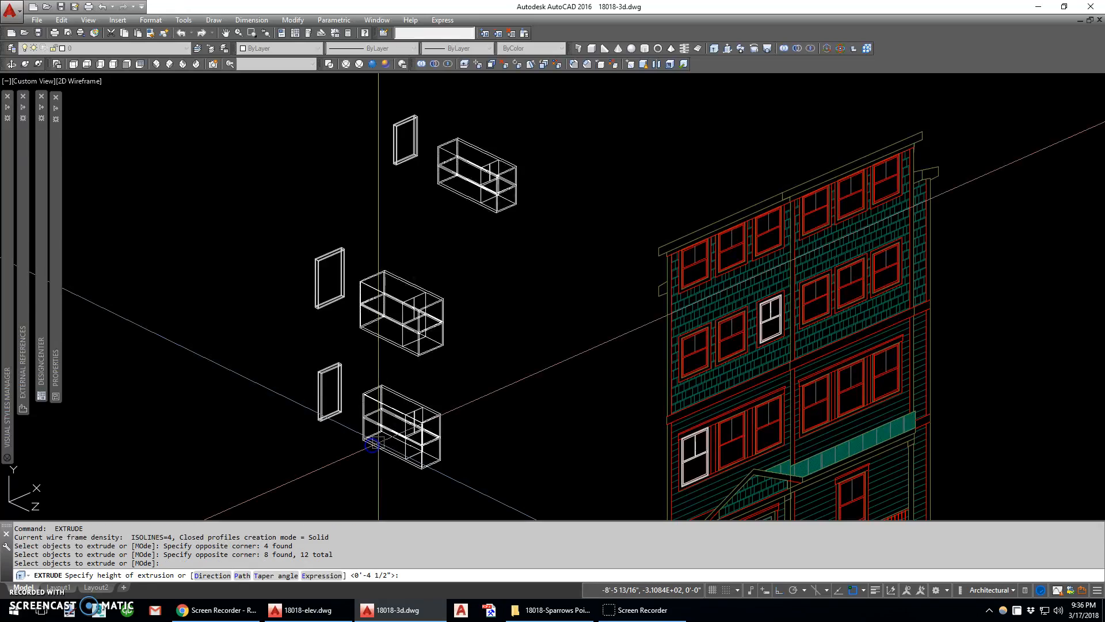
pyautogui.write('1.5')
pyautogui.press('Return')
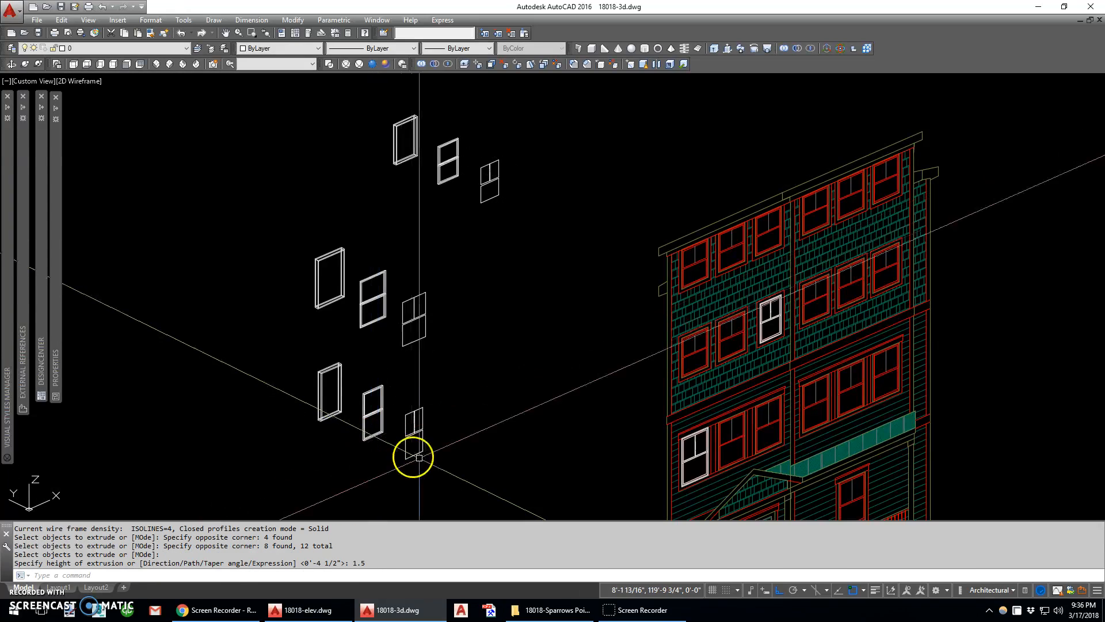
# Extrude the glass pane outlines of the three right window copies by -0.25 inch
pyautogui.press('Return')
pyautogui.click(436, 465)
pyautogui.click(420, 393)
pyautogui.click(433, 360)
pyautogui.click(423, 290)
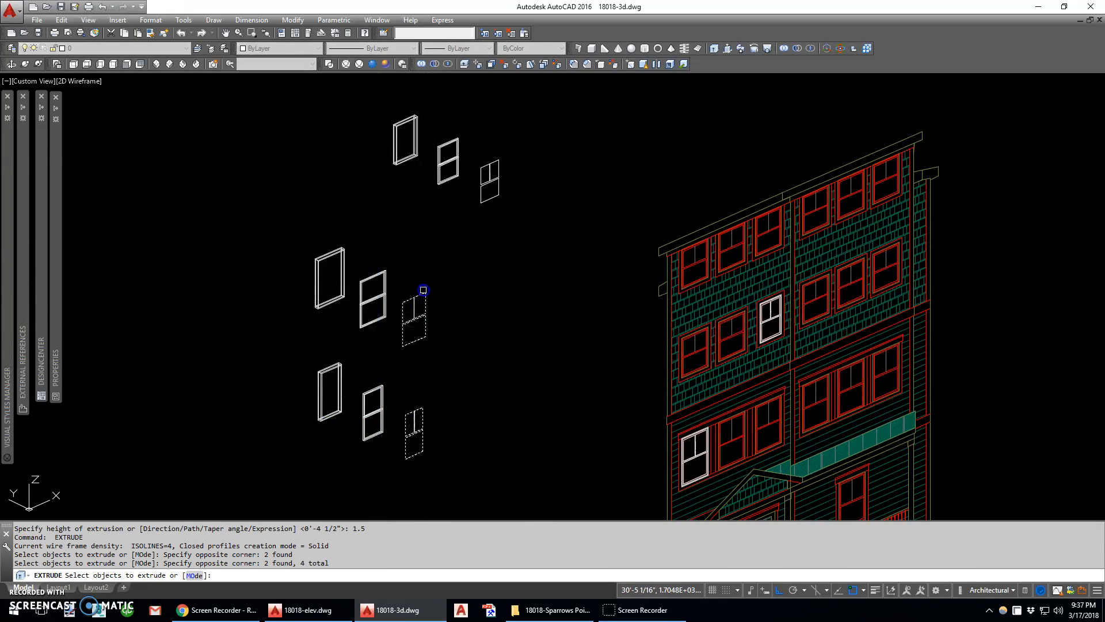
pyautogui.click(500, 172)
pyautogui.press('Return')
pyautogui.write('-.25')
pyautogui.press('Return')
# Extrude the remaining muntin outlines of the three right window copies by 0.25 inch
pyautogui.rightClick(477, 144)
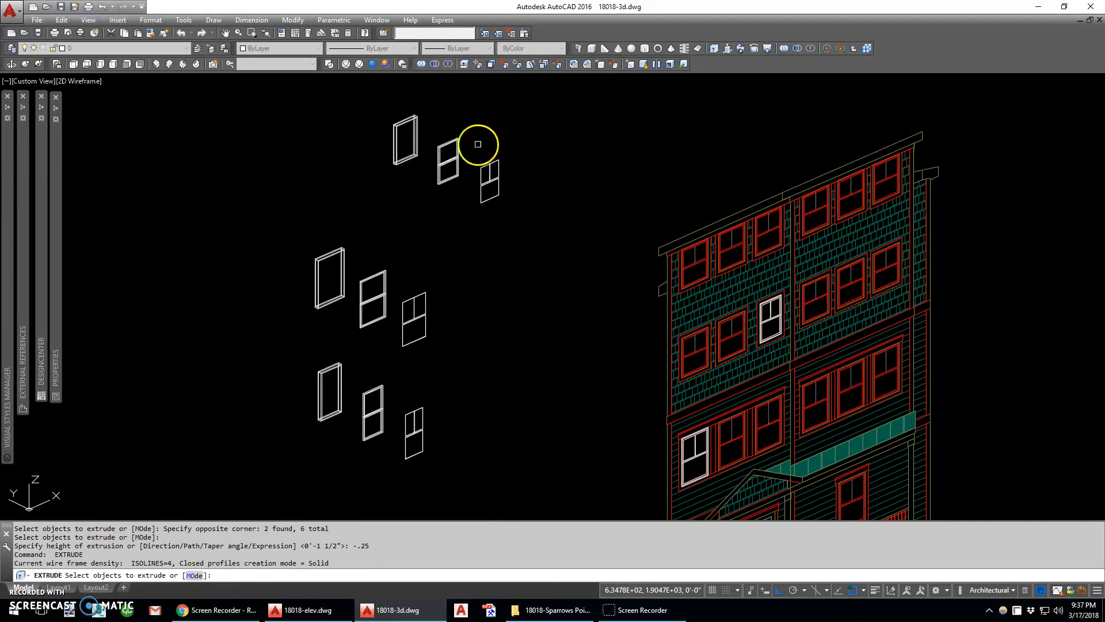
pyautogui.click(245, 113)
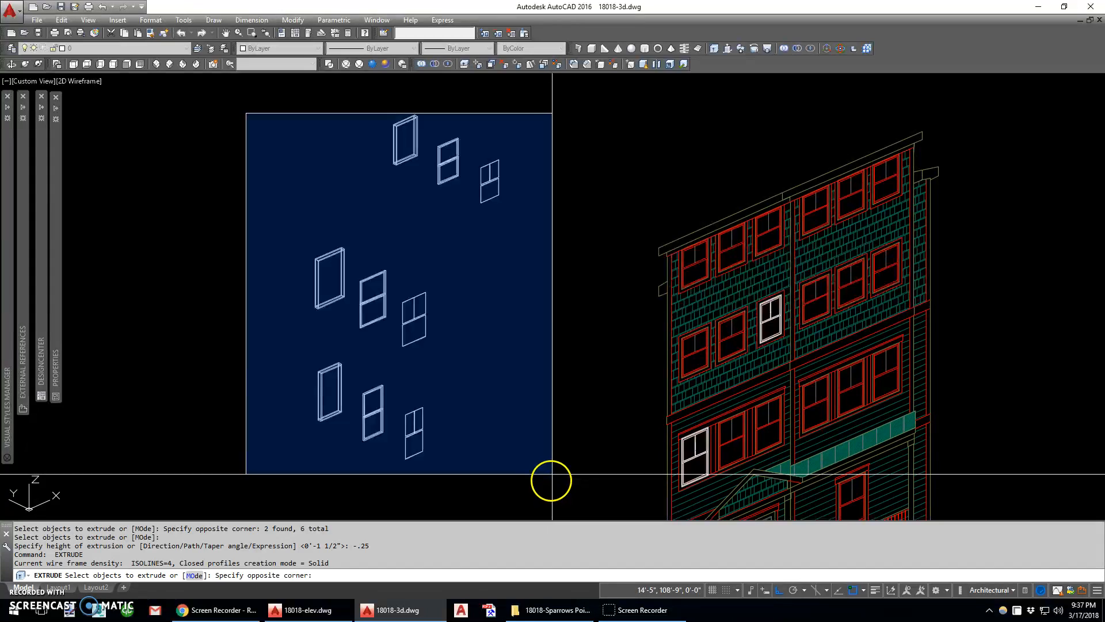
pyautogui.click(547, 481)
pyautogui.rightClick(546, 433)
pyautogui.write('.')
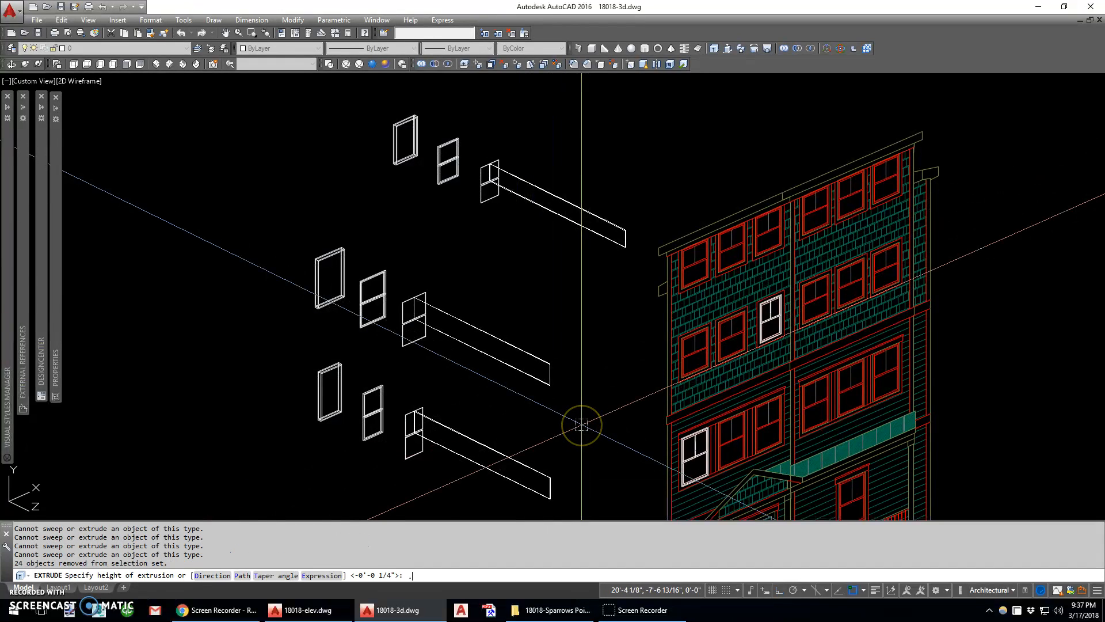
pyautogui.write('25')
pyautogui.press('Return')
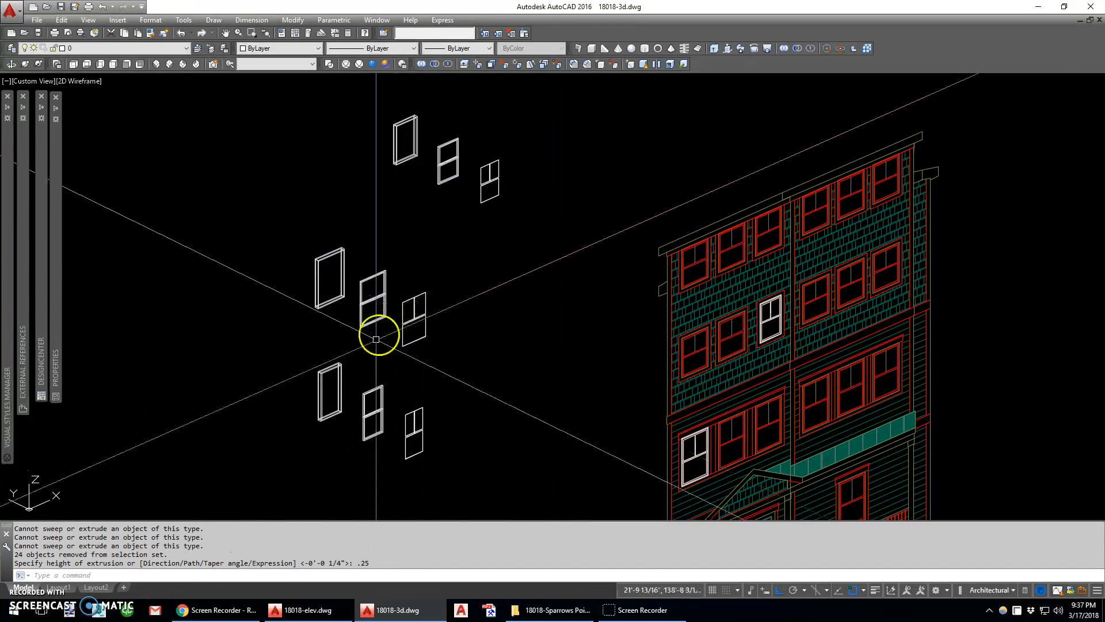
# Preview the extruded window parts in the Realistic visual style, and return to 2D Wireframe
pyautogui.scroll(3, 332, 414)
pyautogui.scroll(2, 332, 415)
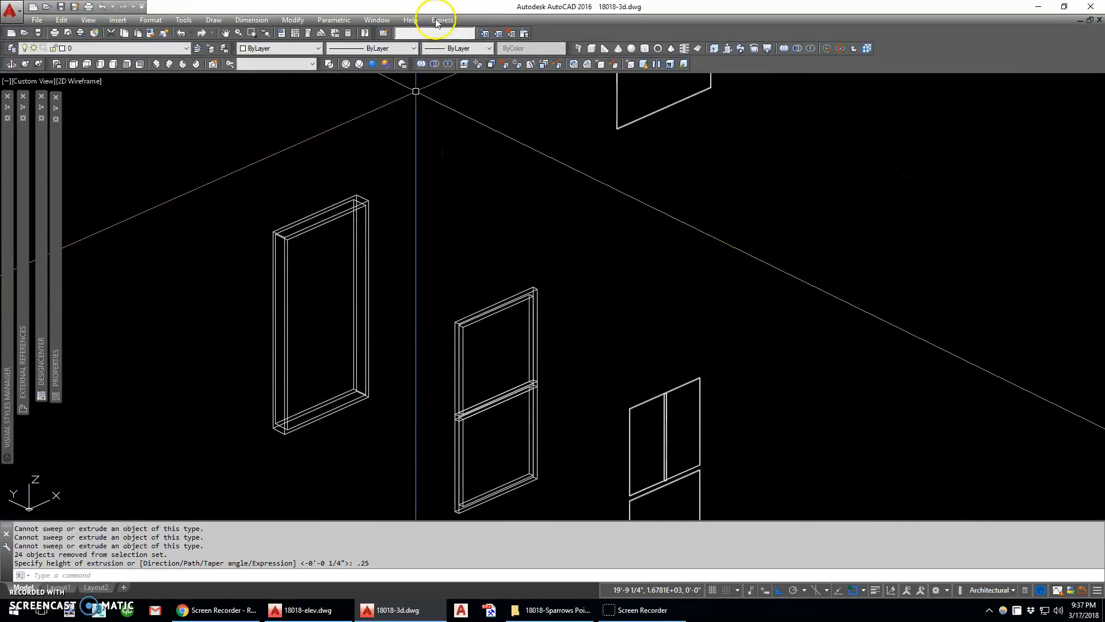
pyautogui.click(385, 65)
pyautogui.click(331, 64)
# Subtract the inner opening solid from the outer frame solid of the lowest window
pyautogui.write('su')
pyautogui.press('space')
pyautogui.scroll(4, 332, 420)
pyautogui.click(316, 410)
pyautogui.rightClick(317, 409)
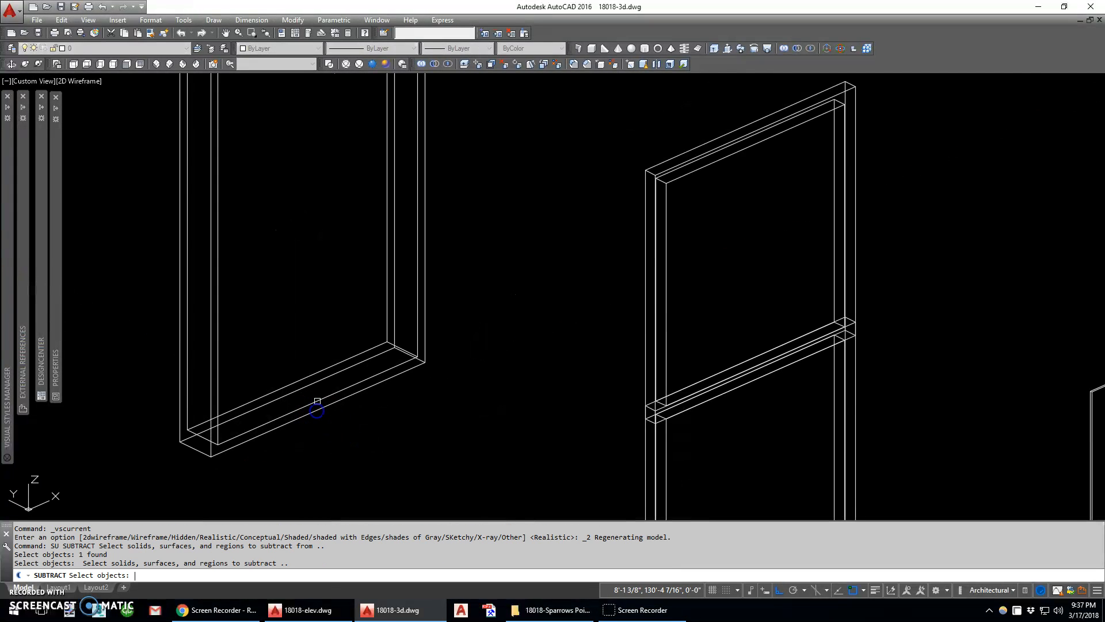
pyautogui.click(316, 403)
pyautogui.rightClick(317, 403)
# Subtract the inner opening solids from the lower and upper sashes of the lowest window
pyautogui.scroll(-4, 320, 402)
pyautogui.scroll(4, 429, 434)
pyautogui.press('space')
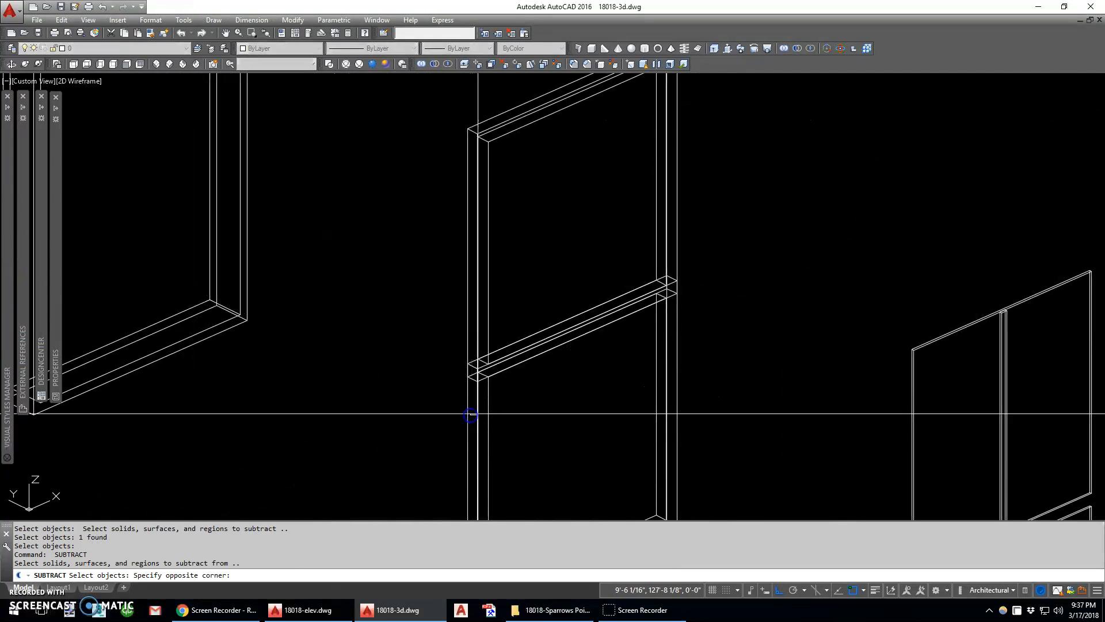
pyautogui.press('Escape')
pyautogui.press('space')
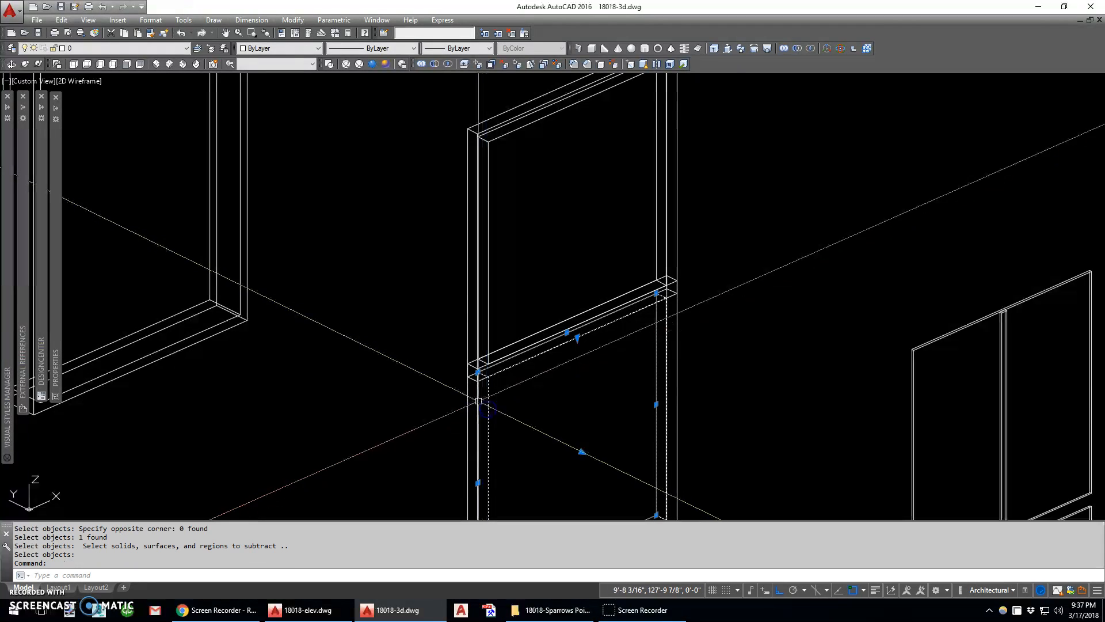
pyautogui.click(468, 405)
pyautogui.rightClick(489, 404)
pyautogui.click(473, 331)
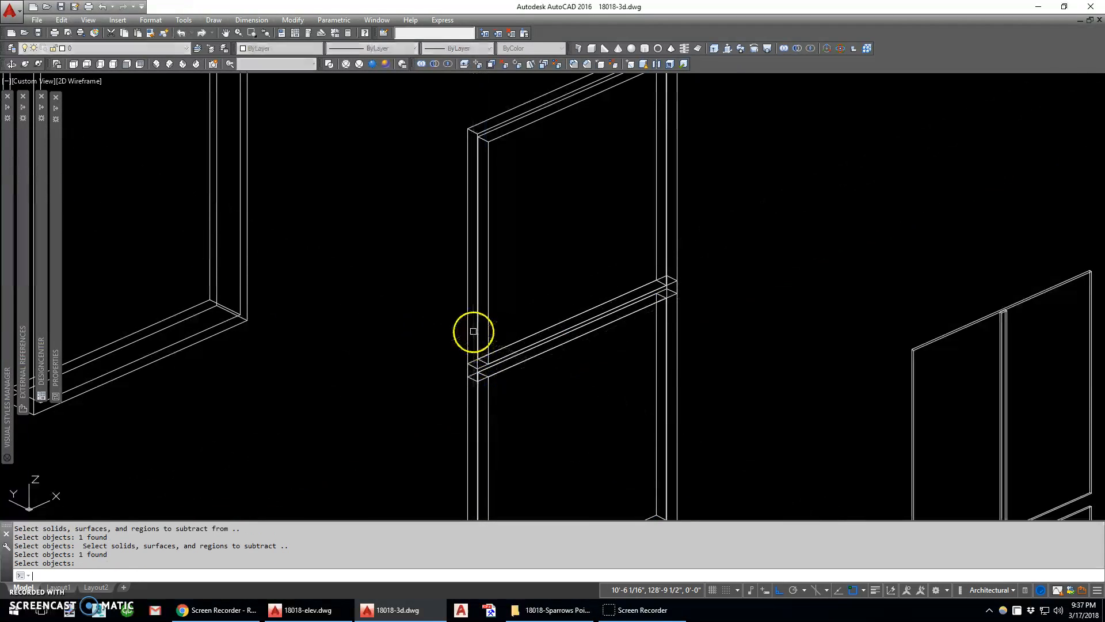
pyautogui.rightClick(487, 326)
# Subtract the inner opening solids from both sashes and the frame of the middle window
pyautogui.scroll(-7, 482, 362)
pyautogui.moveTo(483, 252); pyautogui.dragTo(483, 314, button='middle')
pyautogui.scroll(6, 482, 301)
pyautogui.rightClick(471, 296)
pyautogui.rightClick(468, 283)
pyautogui.rightClick(446, 109)
pyautogui.rightClick(311, 119)
pyautogui.rightClick(296, 128)
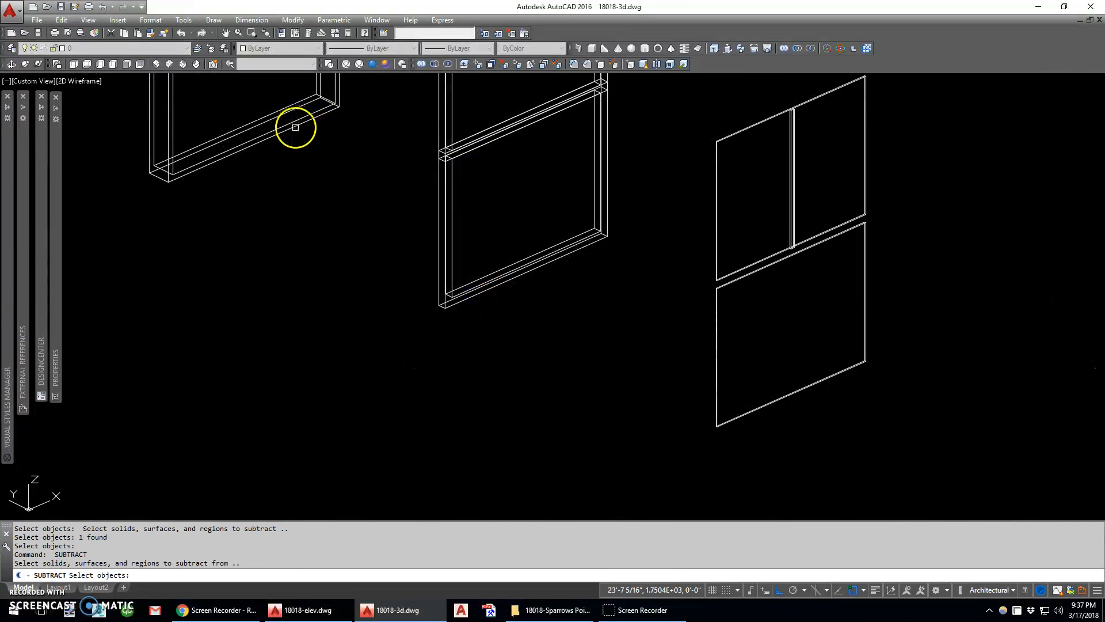
pyautogui.click(295, 121)
pyautogui.rightClick(295, 123)
# Subtract the inner opening solids from the frame and both sashes of the top window
pyautogui.scroll(-7, 302, 230)
pyautogui.moveTo(367, 167); pyautogui.dragTo(355, 306, button='middle')
pyautogui.moveTo(405, 153); pyautogui.dragTo(368, 296, button='middle')
pyautogui.scroll(8, 375, 268)
pyautogui.rightClick(375, 266)
pyautogui.rightClick(484, 282)
pyautogui.rightClick(606, 281)
pyautogui.click(608, 281)
pyautogui.rightClick(628, 280)
pyautogui.rightClick(626, 382)
pyautogui.click(606, 461)
pyautogui.click(603, 401)
pyautogui.rightClick(629, 395)
# Check the hollowed frames and sashes in the Realistic visual style
pyautogui.scroll(-10, 578, 345)
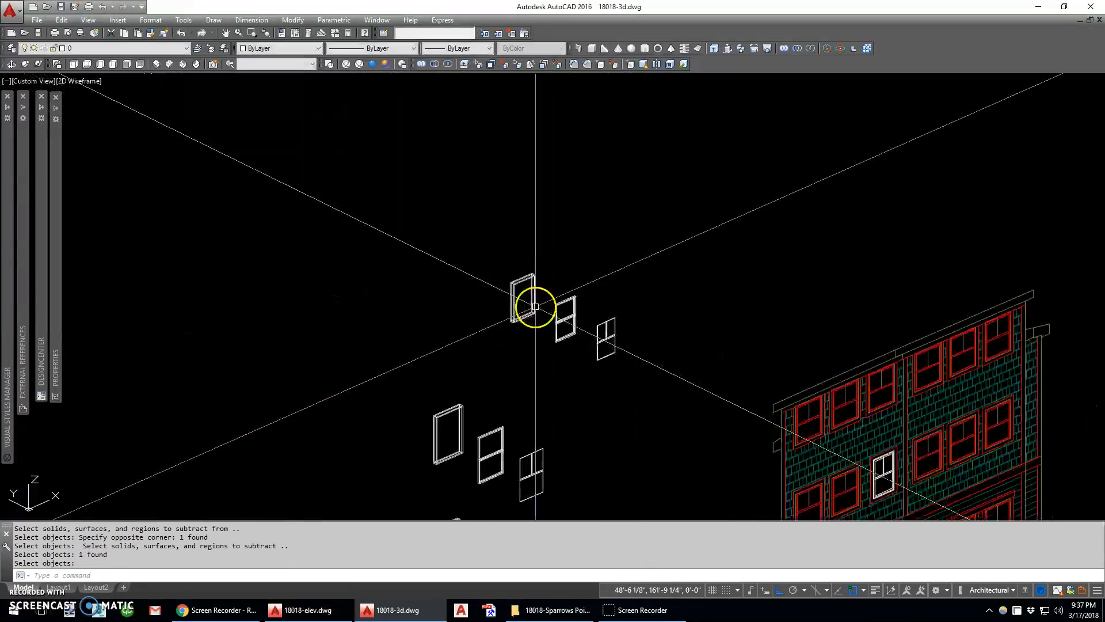
pyautogui.moveTo(442, 234); pyautogui.dragTo(416, 141, button='middle')
pyautogui.click(373, 64)
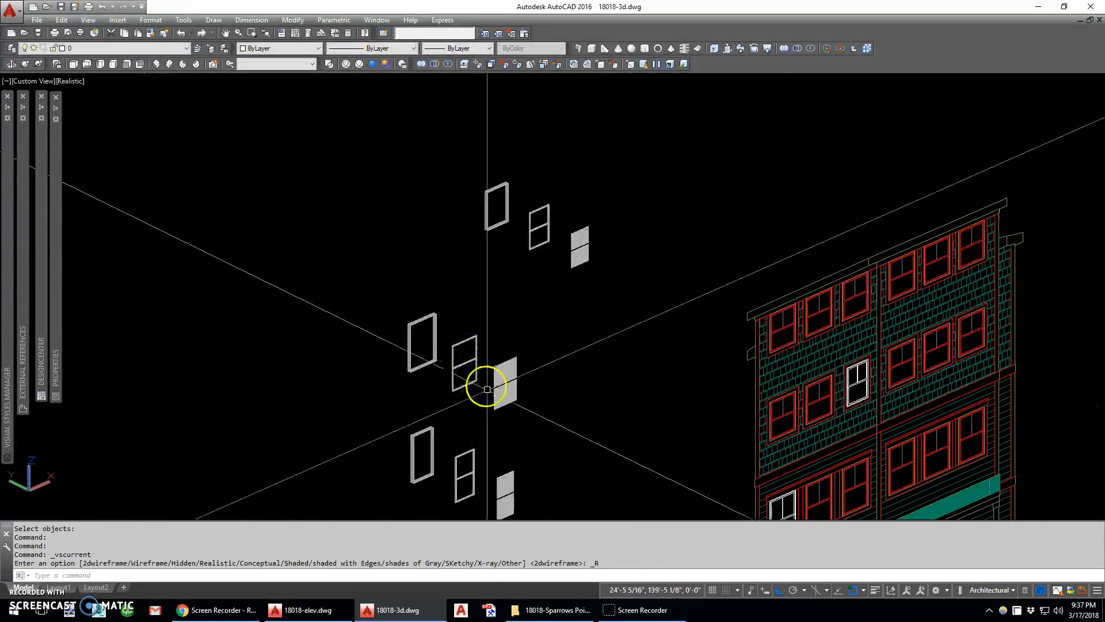
pyautogui.moveTo(465, 363); pyautogui.dragTo(456, 296, button='middle')
pyautogui.scroll(5, 537, 451)
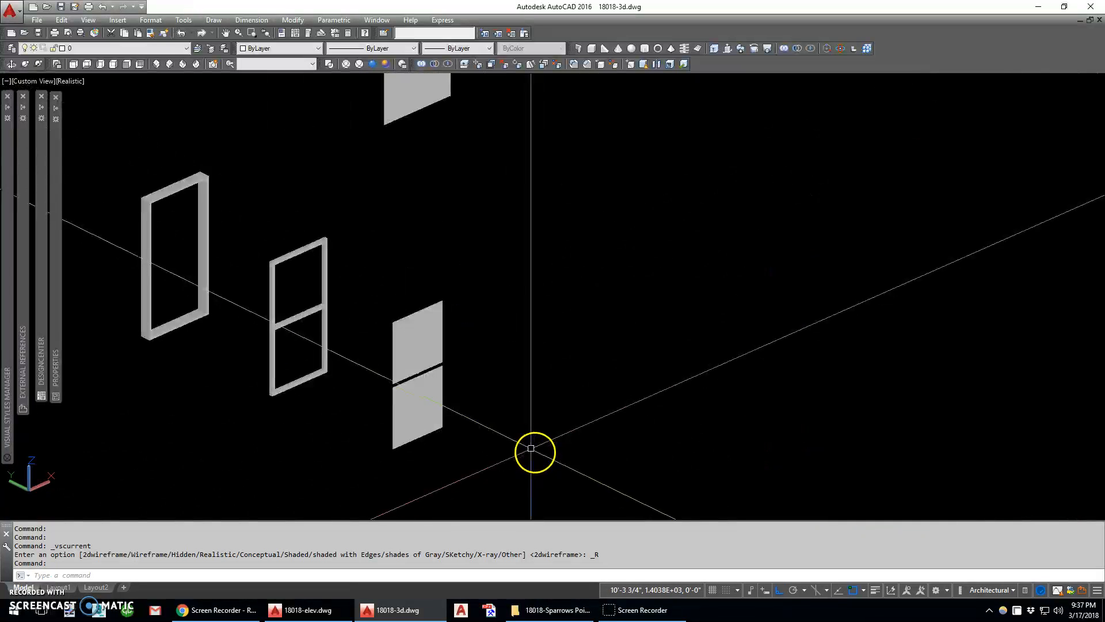
# Put the lowest window's lower glass pane on the blue layer and match the upper pane's properties to it
pyautogui.click(439, 384)
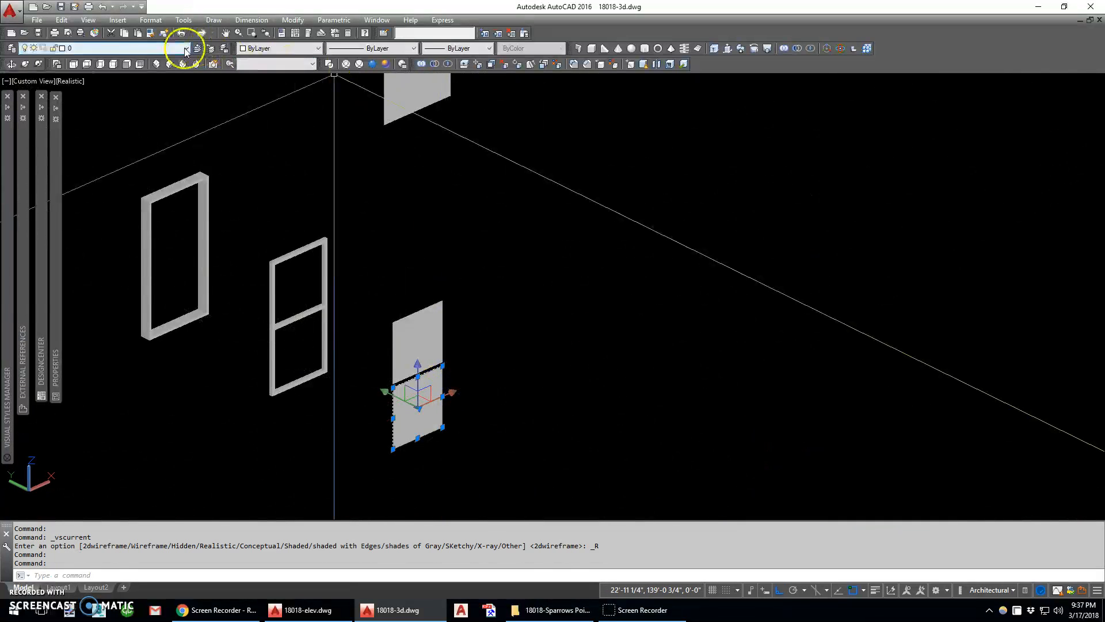
pyautogui.click(159, 49)
pyautogui.click(125, 243)
pyautogui.write('ma')
pyautogui.press('Return')
pyautogui.click(436, 319)
# Match the glass panes of the middle and top windows to the blue glass pane
pyautogui.moveTo(454, 129); pyautogui.dragTo(411, 326, button='middle')
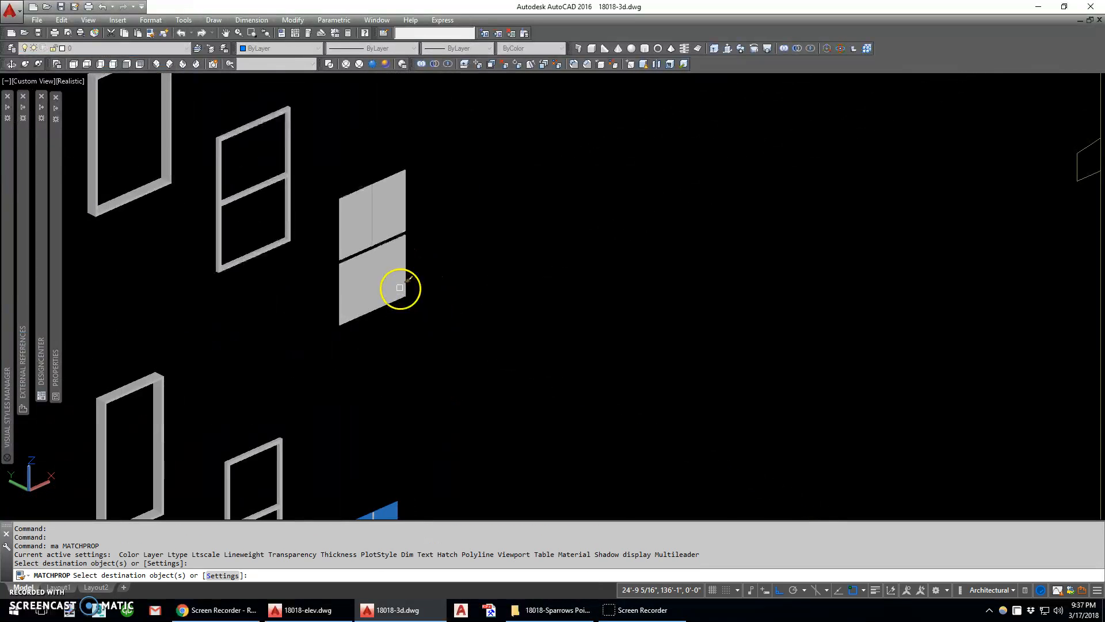
pyautogui.click(400, 288)
pyautogui.click(401, 210)
pyautogui.moveTo(479, 200); pyautogui.dragTo(417, 434, button='middle')
pyautogui.scroll(-2, 418, 433)
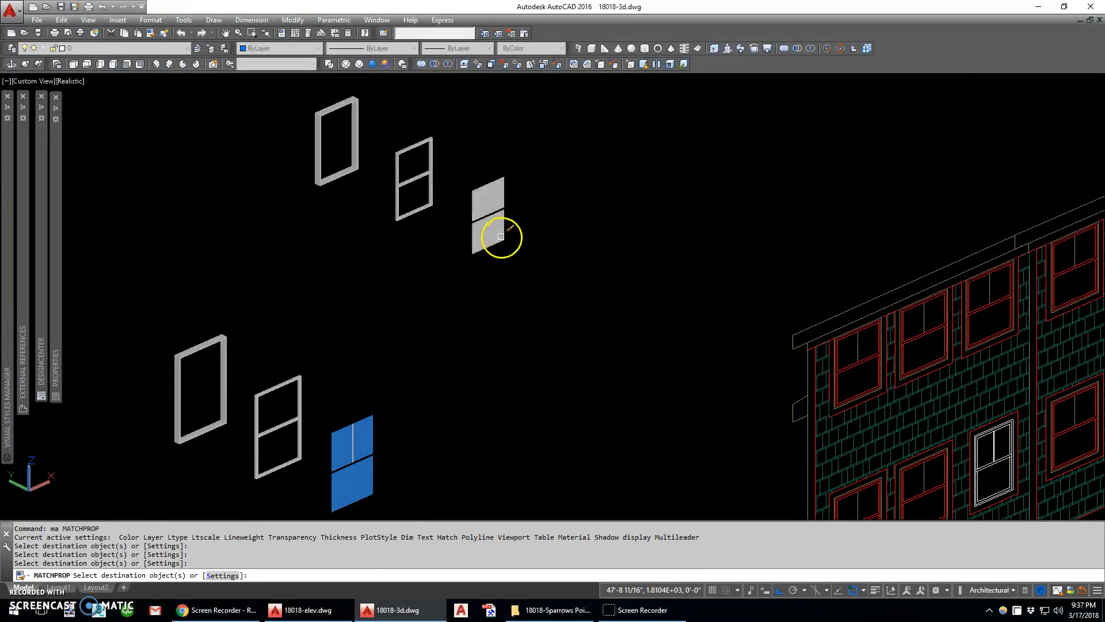
pyautogui.click(501, 236)
pyautogui.click(495, 195)
pyautogui.press('Return')
pyautogui.scroll(-4, 458, 275)
pyautogui.moveTo(452, 327); pyautogui.dragTo(467, 264, button='middle')
pyautogui.write('m')
pyautogui.press('Return')
pyautogui.click(451, 286)
pyautogui.click(409, 403)
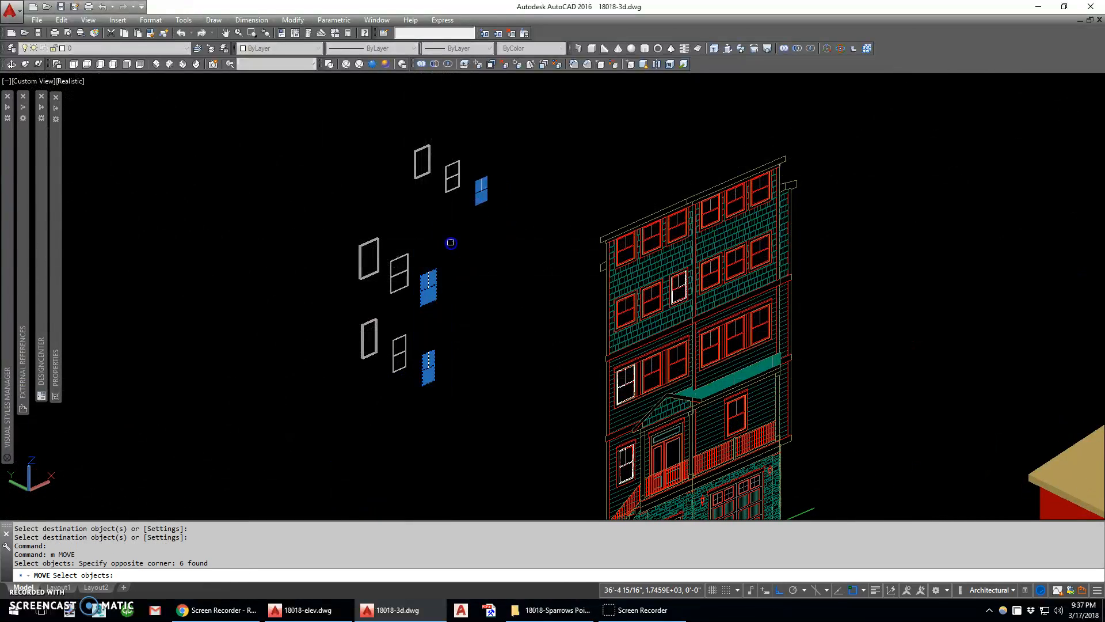
pyautogui.press('Escape')
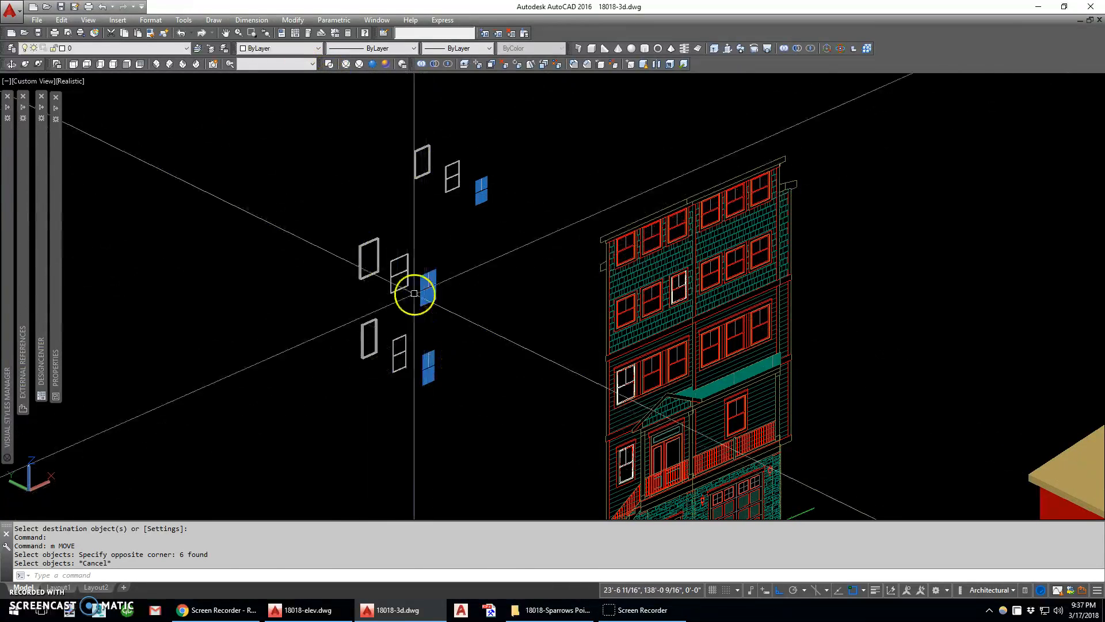
# Return to 2D Wireframe and move the glass and muntins of all three windows into their sashes, aligning the midpoints of the top corner edges
pyautogui.click(328, 63)
pyautogui.write('m')
pyautogui.press('Return')
pyautogui.click(417, 412)
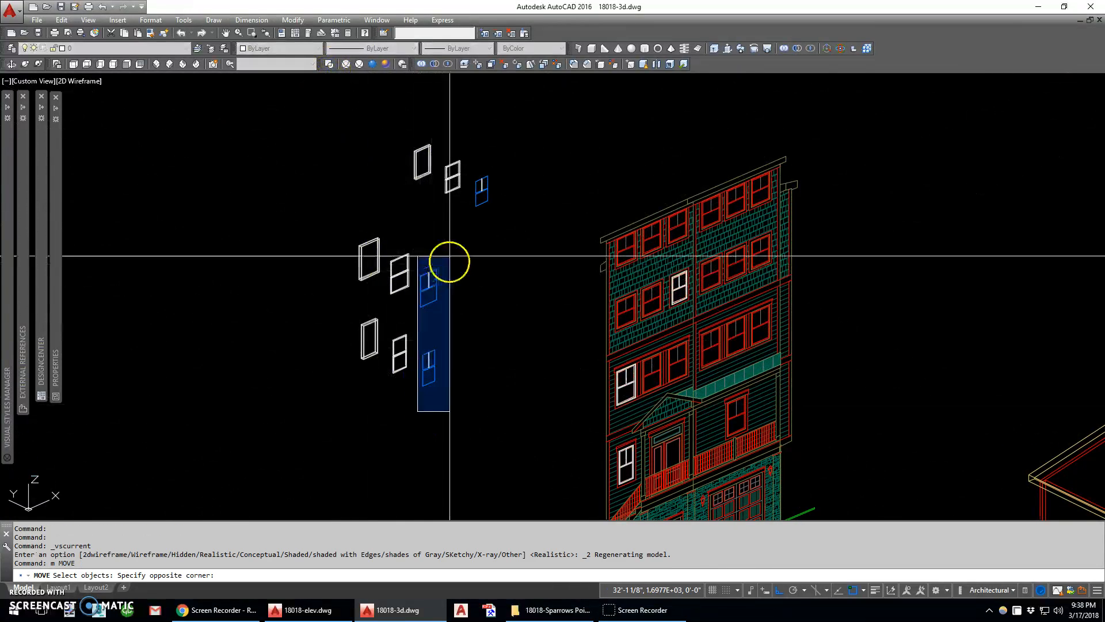
pyautogui.click(453, 240)
pyautogui.click(468, 232)
pyautogui.click(504, 149)
pyautogui.scroll(8, 494, 155)
pyautogui.press('Return')
pyautogui.write('mid')
pyautogui.press('space')
pyautogui.scroll(3, 439, 375)
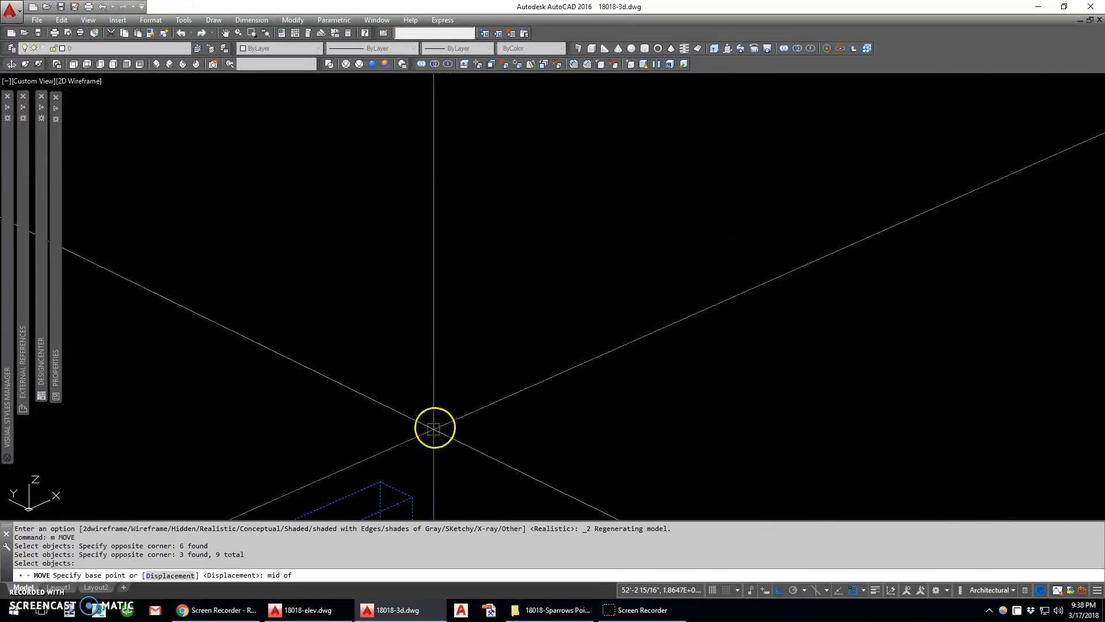
pyautogui.click(399, 485)
pyautogui.scroll(-5, 440, 446)
pyautogui.write('mid')
pyautogui.press('space')
pyautogui.scroll(6, 301, 314)
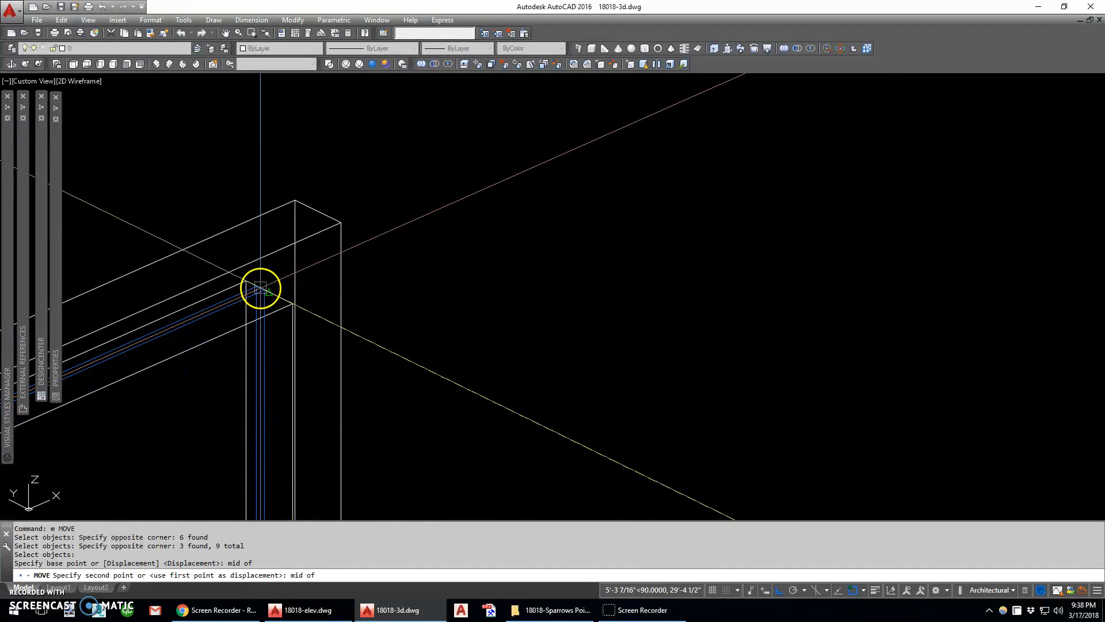
pyautogui.click(262, 290)
# Move the upper sashes of all three windows, with their glass and muntins, forward by one sash depth from back corner to front corner
pyautogui.scroll(-8, 341, 234)
pyautogui.scroll(-2, 342, 232)
pyautogui.scroll(4, 343, 233)
pyautogui.press('space')
pyautogui.click(348, 225)
pyautogui.click(312, 249)
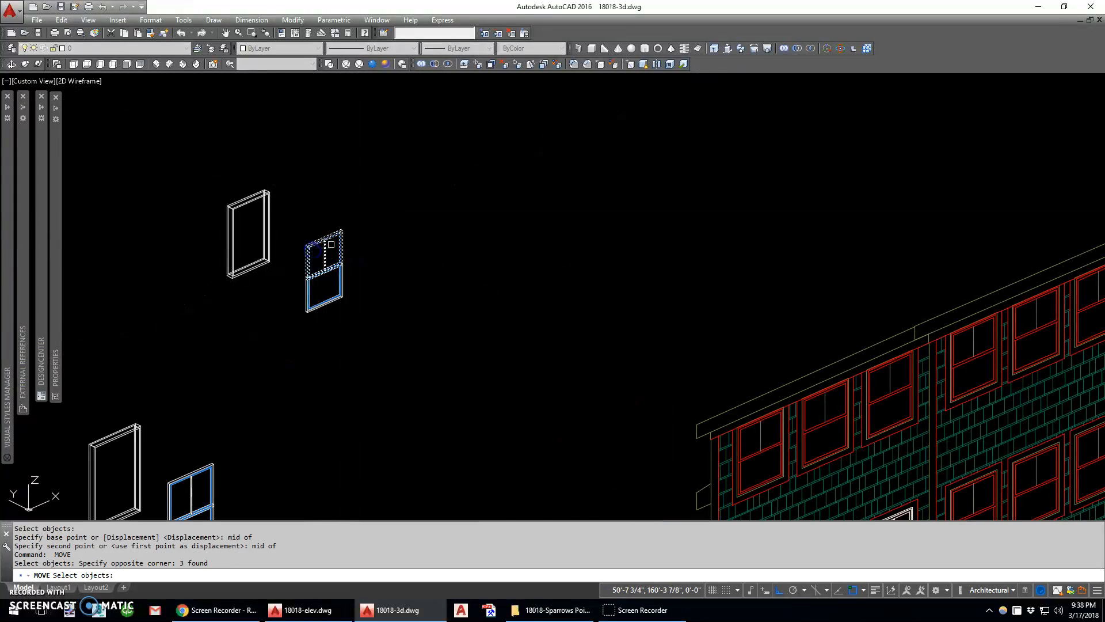
pyautogui.scroll(-3, 338, 242)
pyautogui.scroll(6, 291, 339)
pyautogui.scroll(-5, 282, 298)
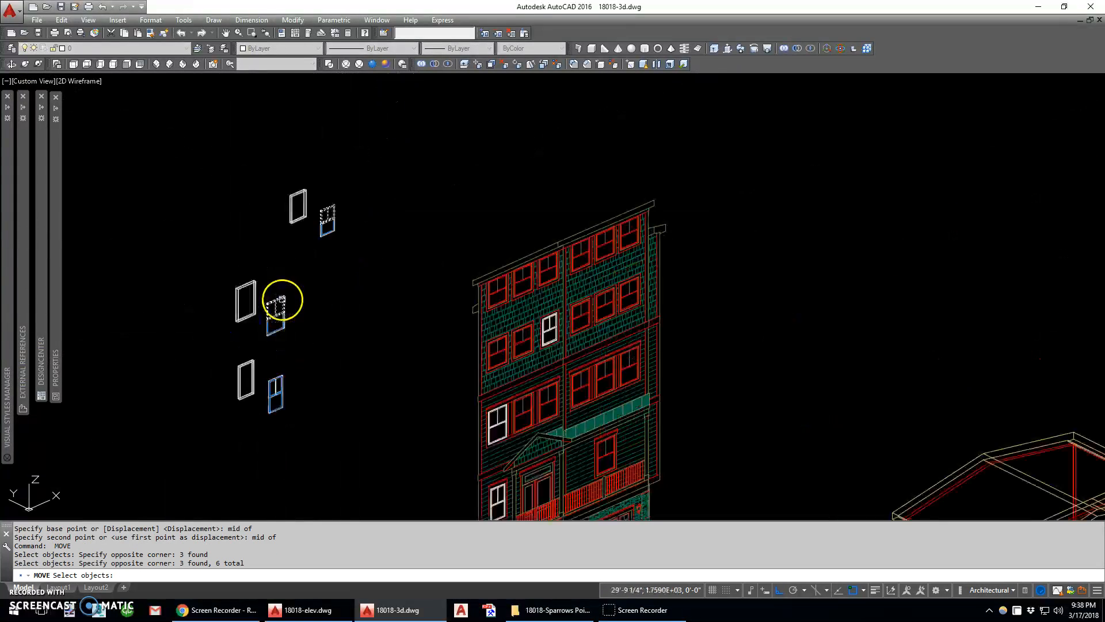
pyautogui.scroll(6, 276, 414)
pyautogui.click(243, 212)
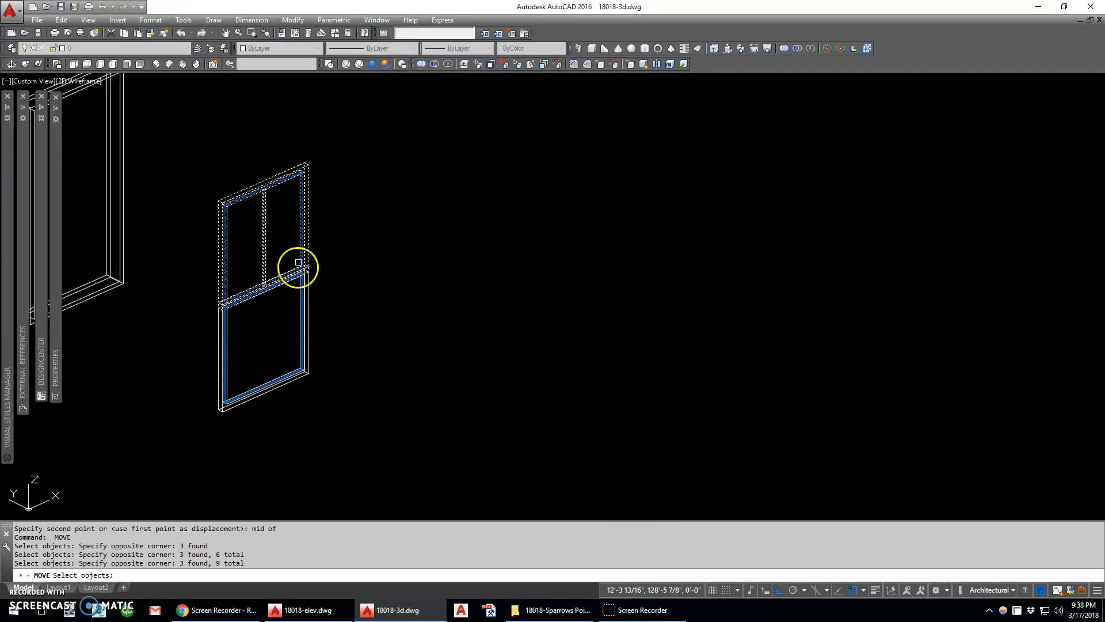
pyautogui.scroll(-4, 292, 363)
pyautogui.press('Return')
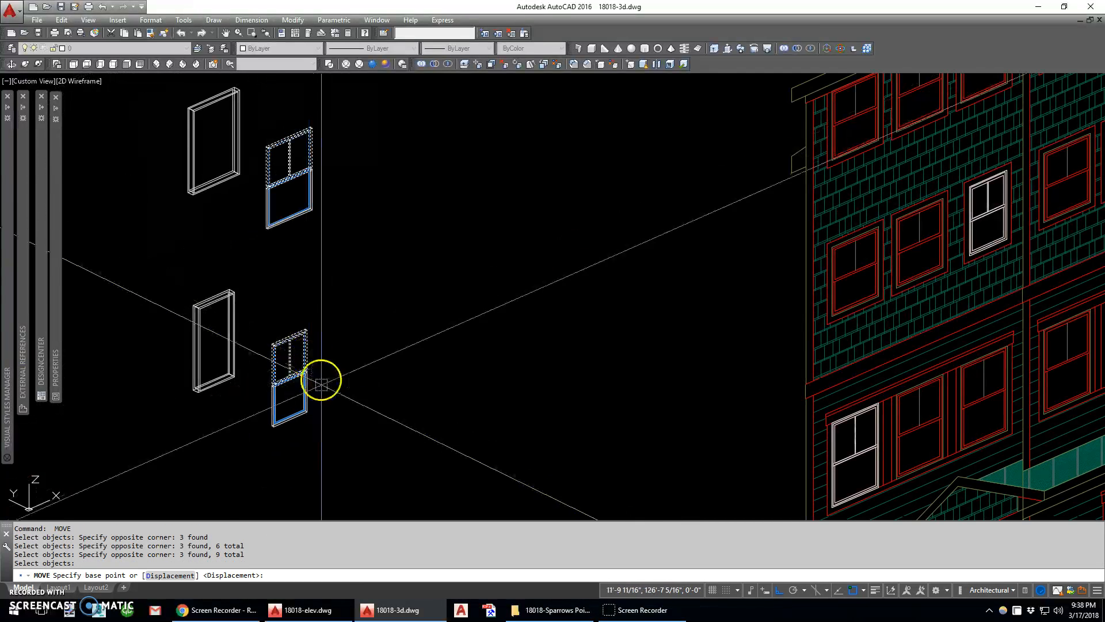
pyautogui.scroll(8, 298, 274)
pyautogui.click(258, 207)
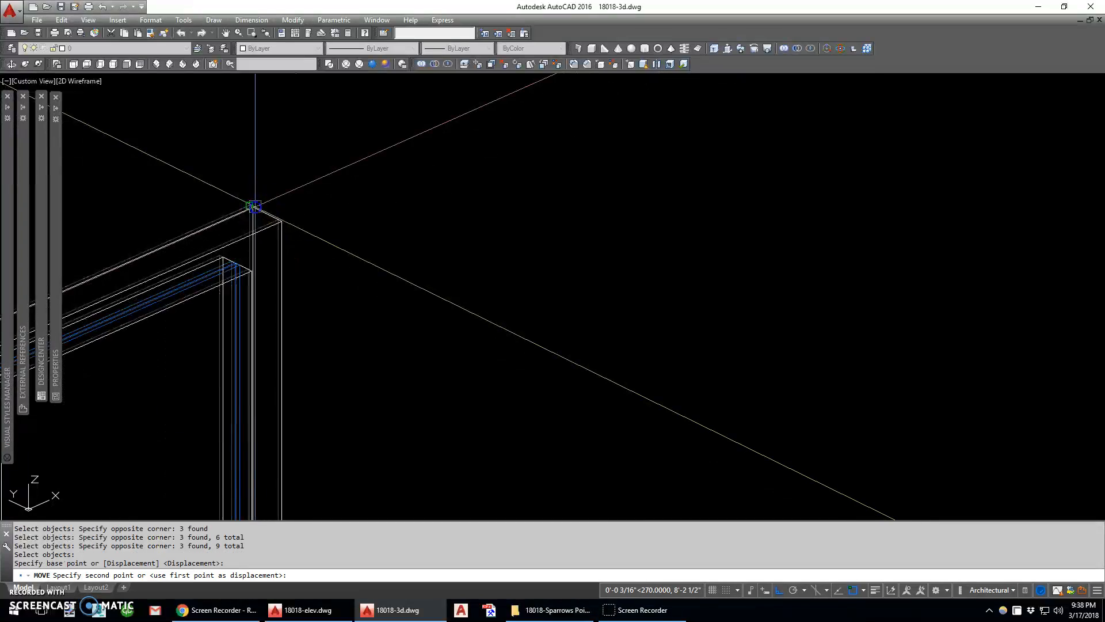
pyautogui.click(274, 222)
pyautogui.scroll(-8, 315, 264)
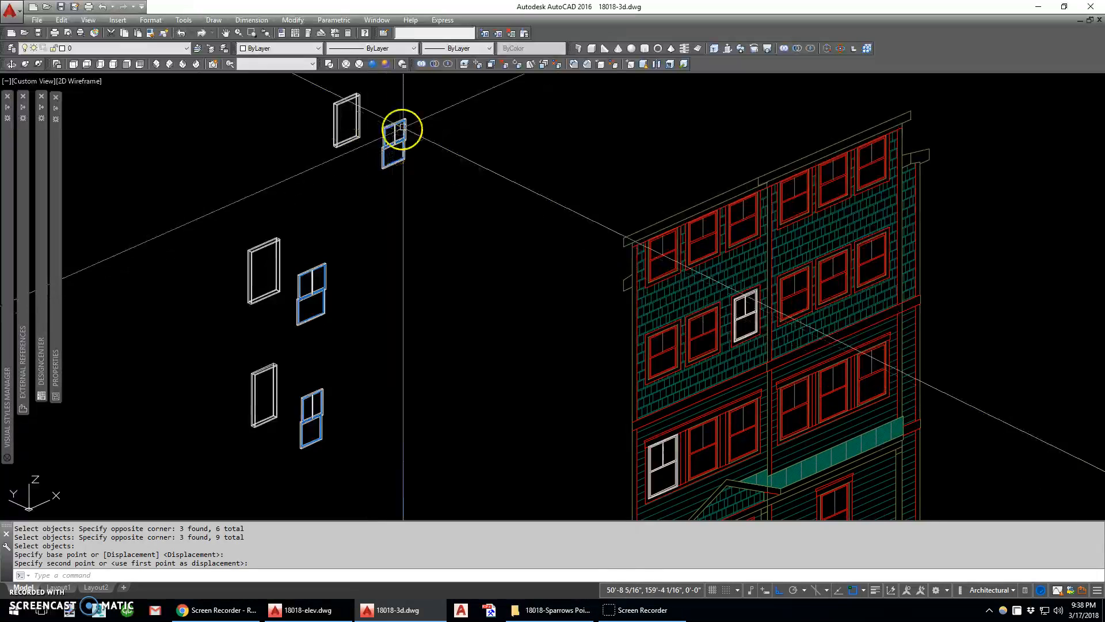
# Move the sash assemblies of all three windows into their frames, from the upper sash's back top corner to the midpoint of the frame's inner corner edge
pyautogui.press('Return')
pyautogui.click(409, 110)
pyautogui.click(378, 166)
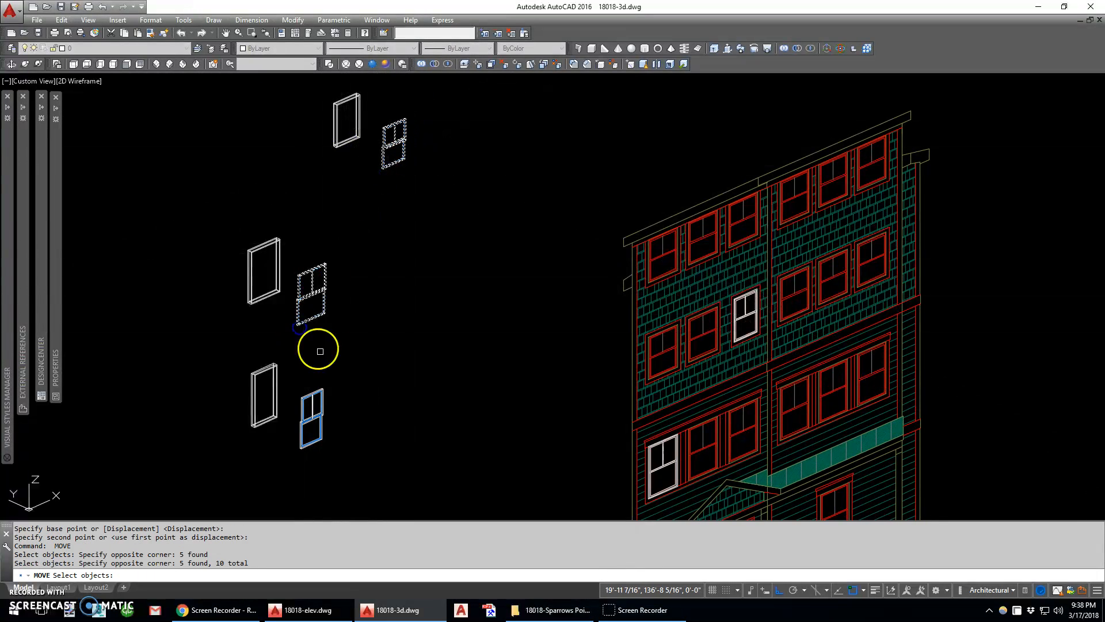
pyautogui.scroll(10, 323, 380)
pyautogui.press('Return')
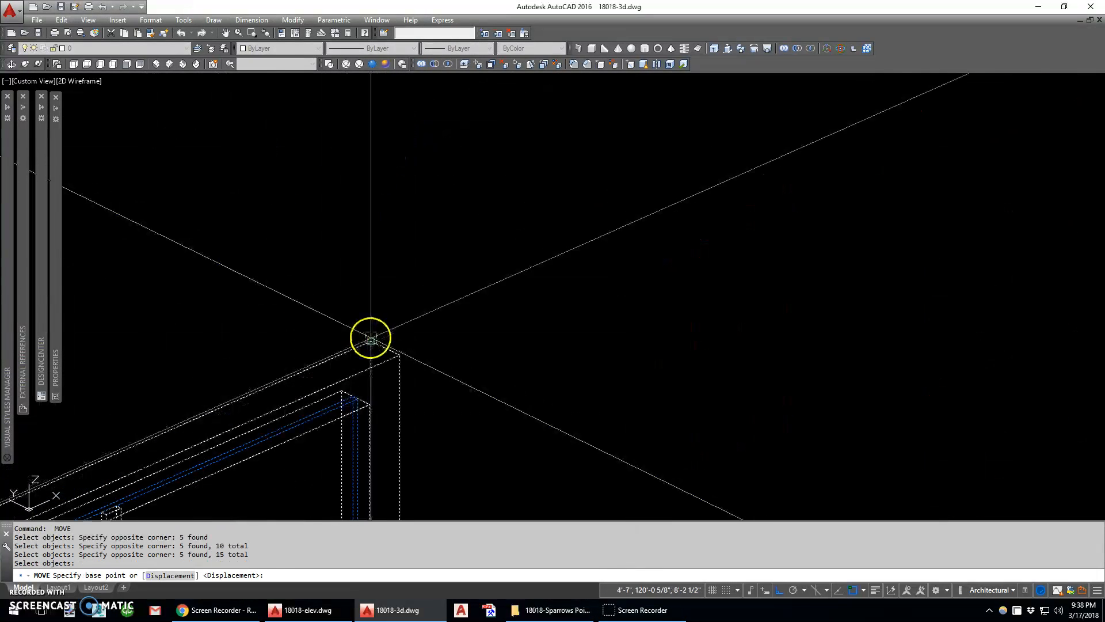
pyautogui.click(372, 345)
pyautogui.scroll(-8, 375, 357)
pyautogui.write('mid')
pyautogui.scroll(8, 253, 300)
pyautogui.press('Return')
pyautogui.click(196, 304)
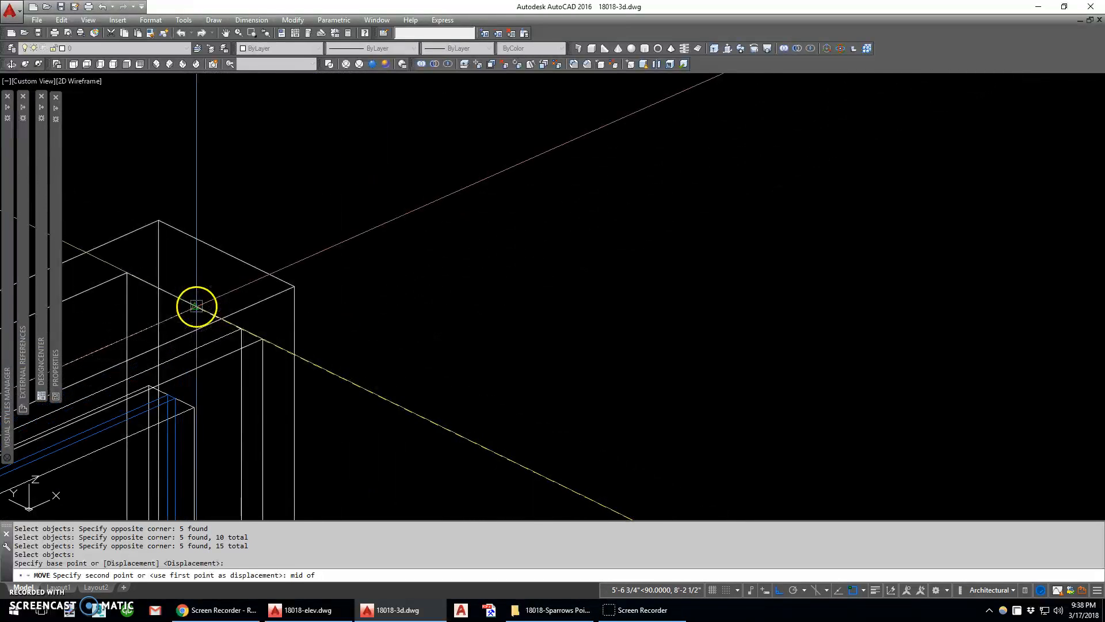
pyautogui.scroll(-5, 247, 305)
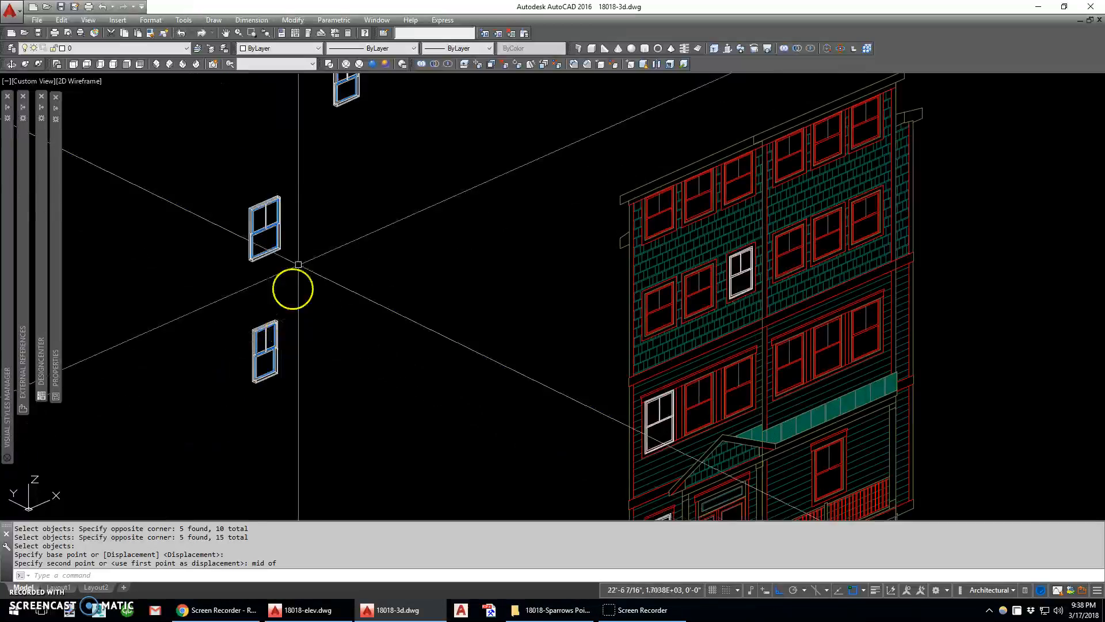
# Copy all parts of the lowest window with a base point at its bottom front corner
pyautogui.scroll(-1, 317, 197)
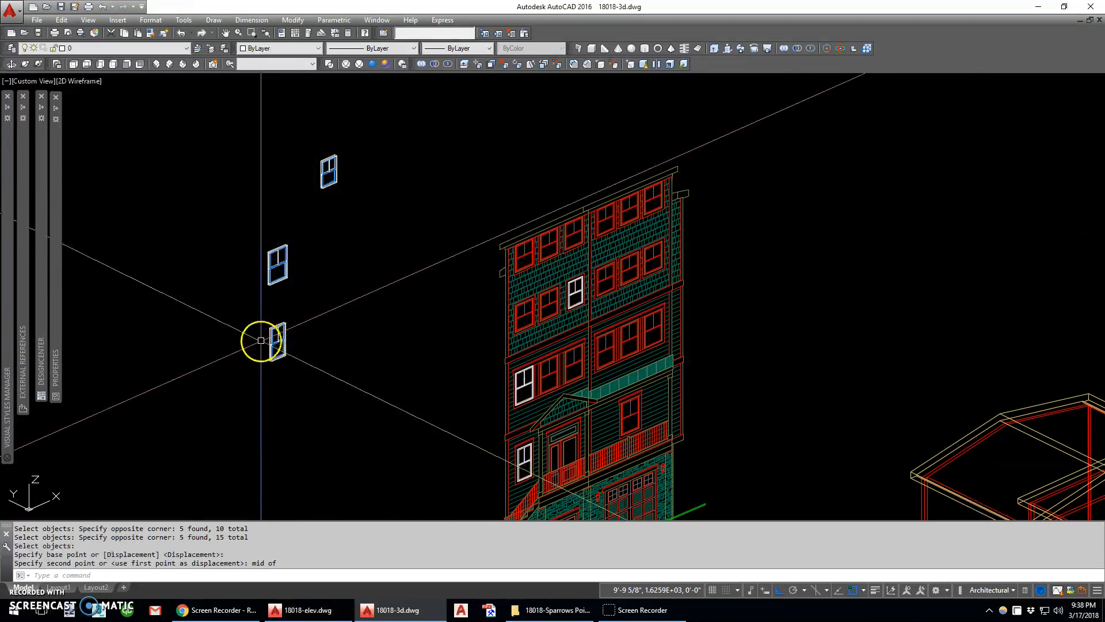
pyautogui.scroll(6, 288, 360)
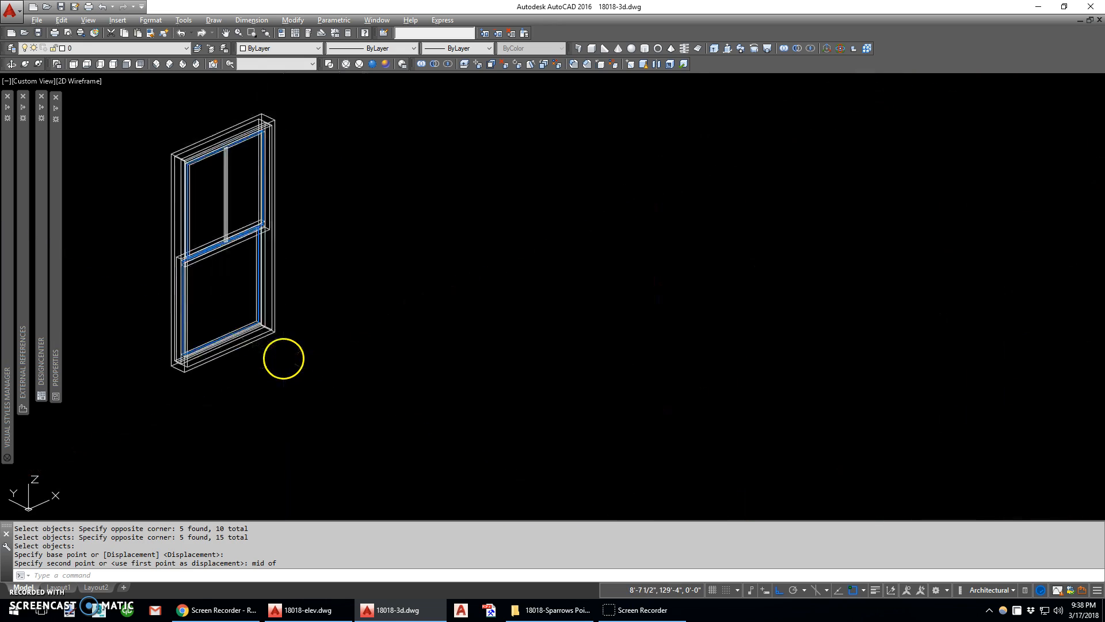
pyautogui.hotkey('alt', 'e')
pyautogui.press('b')
pyautogui.scroll(3, 188, 374)
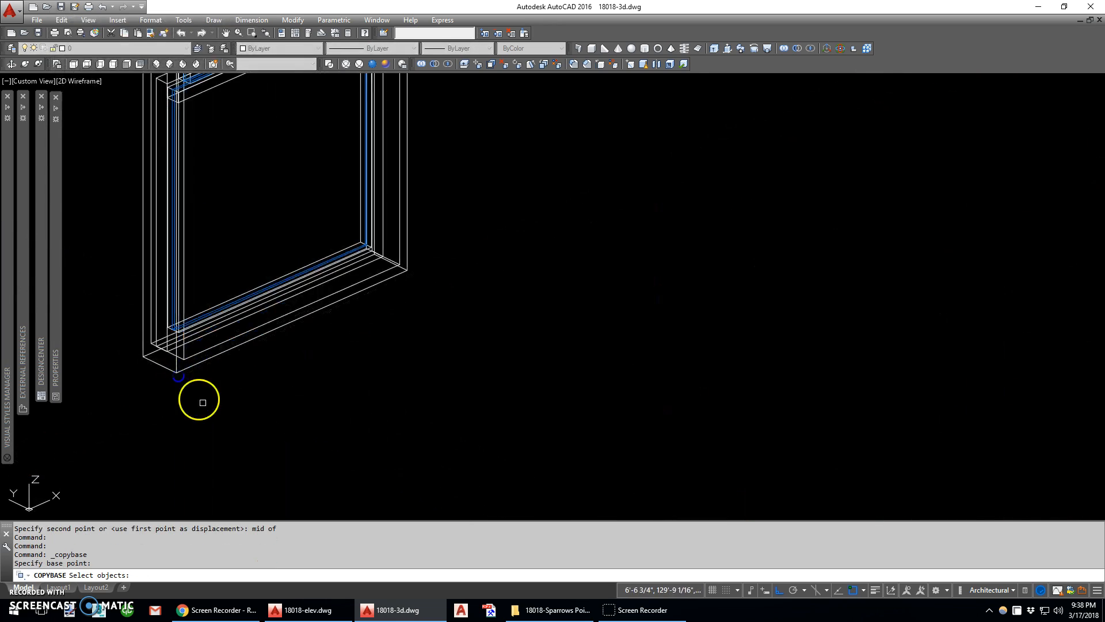
pyautogui.scroll(-6, 203, 402)
pyautogui.click(266, 419)
pyautogui.click(227, 350)
pyautogui.scroll(-5, 187, 276)
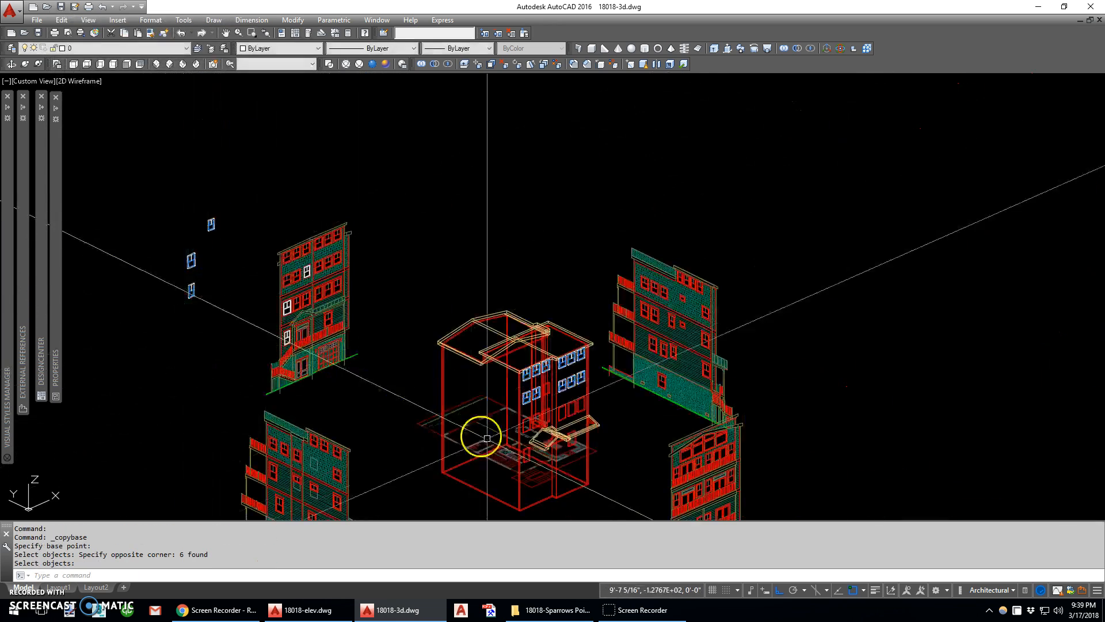
pyautogui.press('Return')
# Paste the copied window as a block into the entry-level front opening of the 3D building
pyautogui.hotkey('ctrl', 'shift', 'v')
pyautogui.scroll(10, 487, 438)
pyautogui.scroll(-2, 432, 328)
pyautogui.click(419, 320)
pyautogui.scroll(-8, 422, 374)
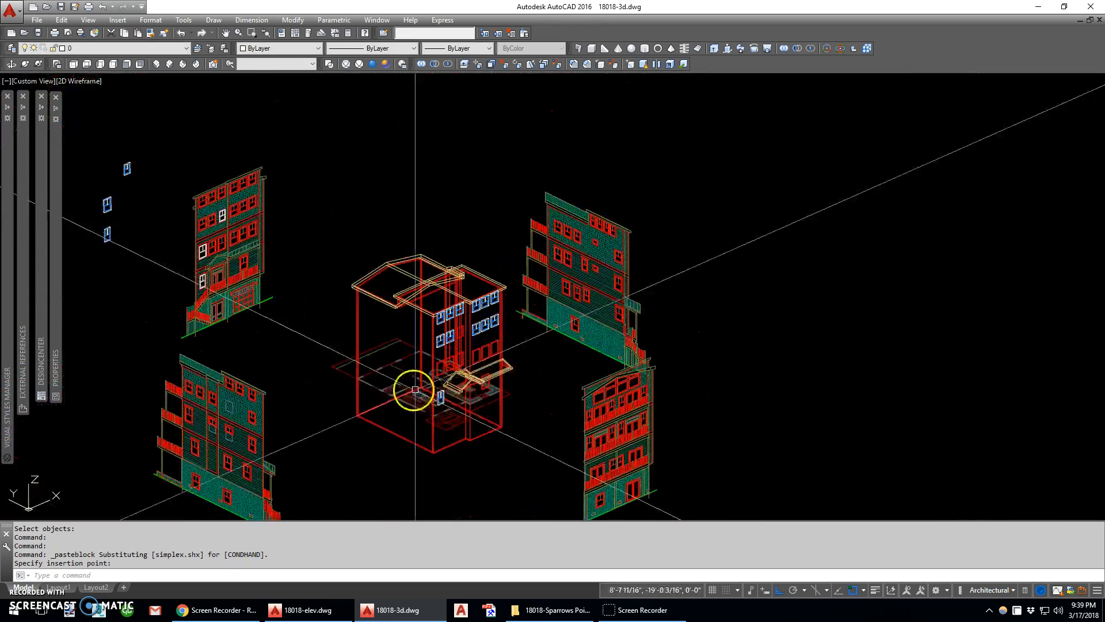
# Erase the loose parts of the original lowest window and save the drawing
pyautogui.scroll(7, 215, 298)
pyautogui.write('e')
pyautogui.press('Return')
pyautogui.click(172, 280)
pyautogui.click(244, 380)
pyautogui.moveTo(246, 246); pyautogui.dragTo(259, 318, button='middle')
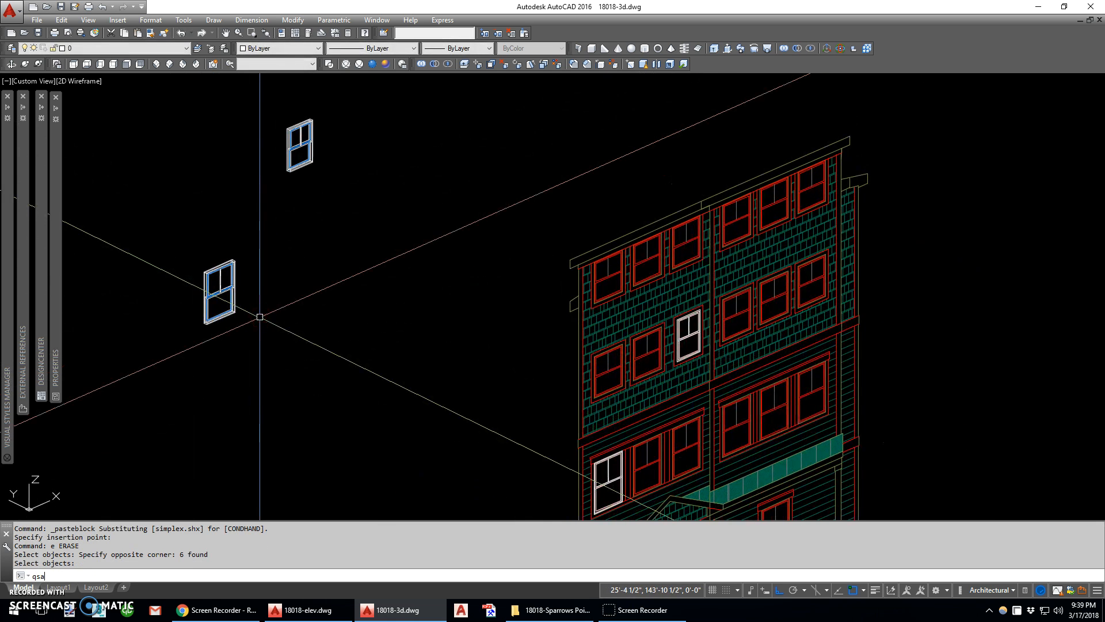
pyautogui.write('QSAve')
pyautogui.press('Return')
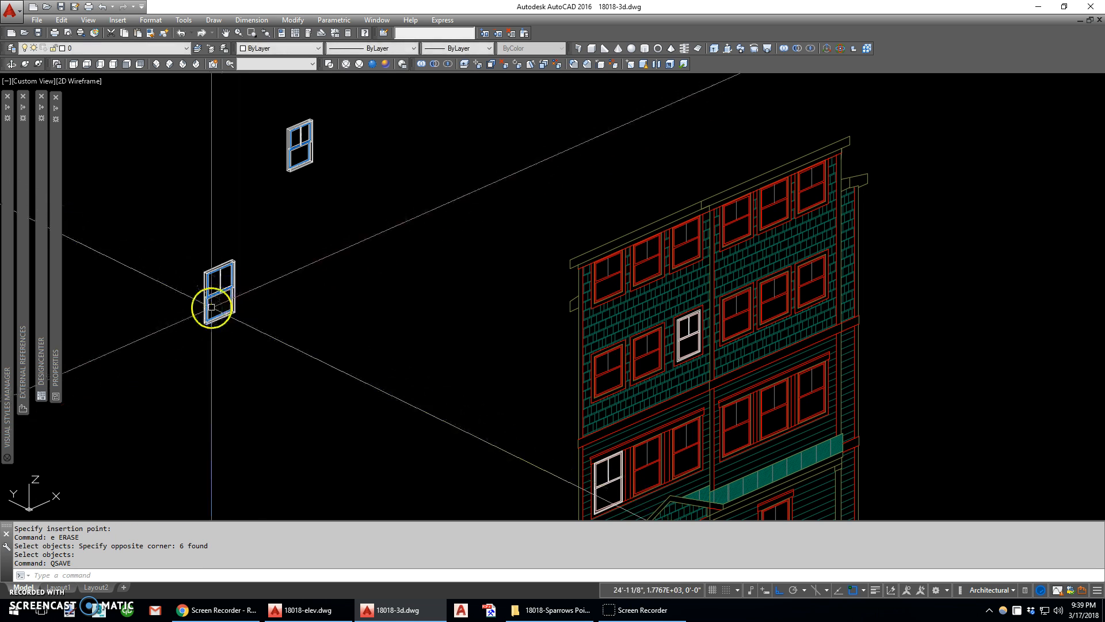
# Copy all parts of the middle window with a base point at its bottom front corner
pyautogui.scroll(8, 212, 317)
pyautogui.hotkey('alt', 'e')
pyautogui.press('b')
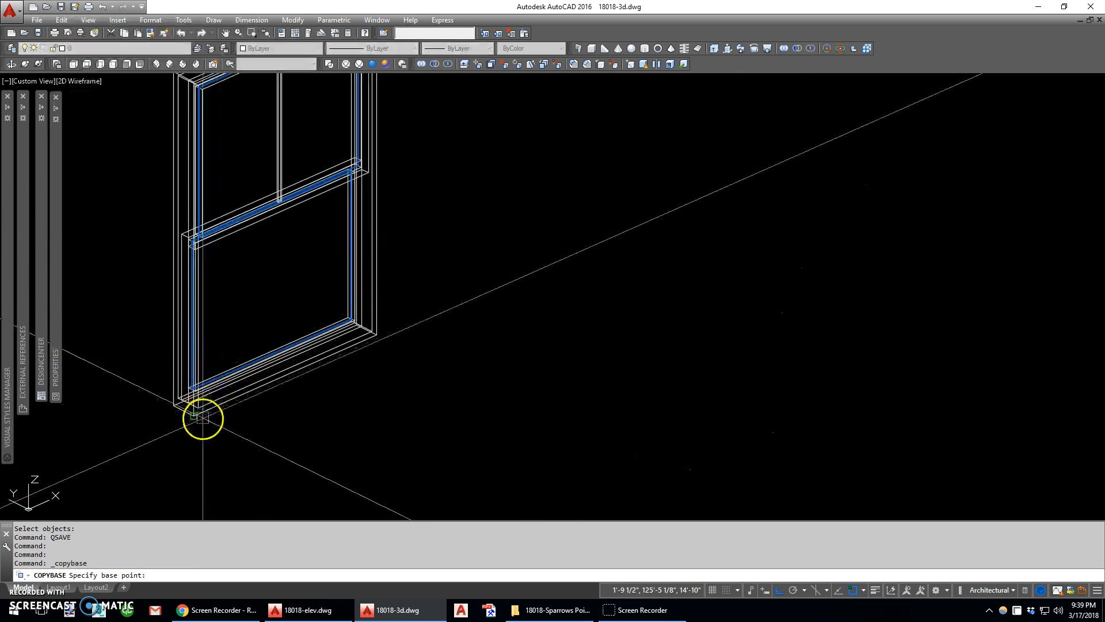
pyautogui.scroll(-7, 206, 425)
pyautogui.click(274, 443)
pyautogui.scroll(-8, 228, 265)
pyautogui.rightClick(370, 359)
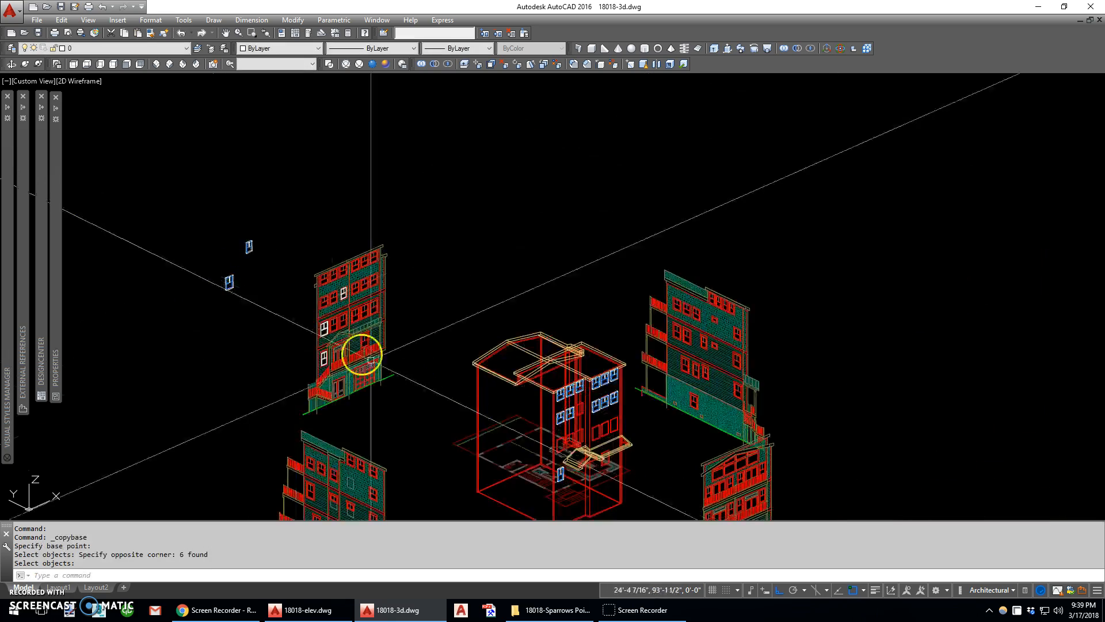
# Paste the copied middle window as a block into the three left-bay openings of the row just above the porch roof
pyautogui.scroll(8, 591, 483)
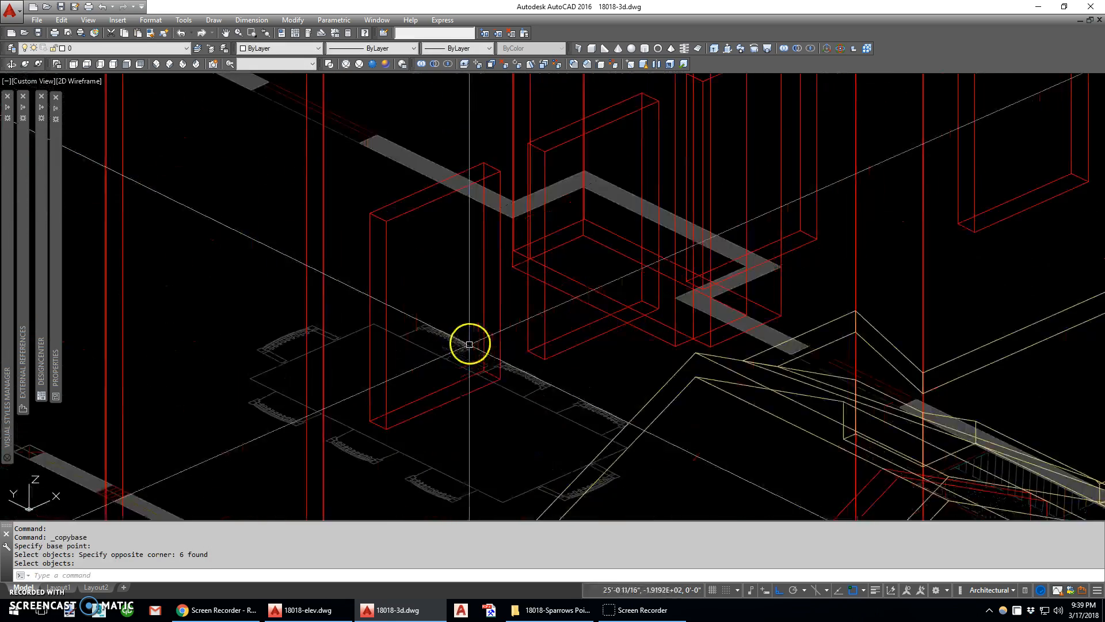
pyautogui.hotkey('ctrl', 'shift', 'v')
pyautogui.click(407, 415)
pyautogui.press('Return')
pyautogui.click(566, 345)
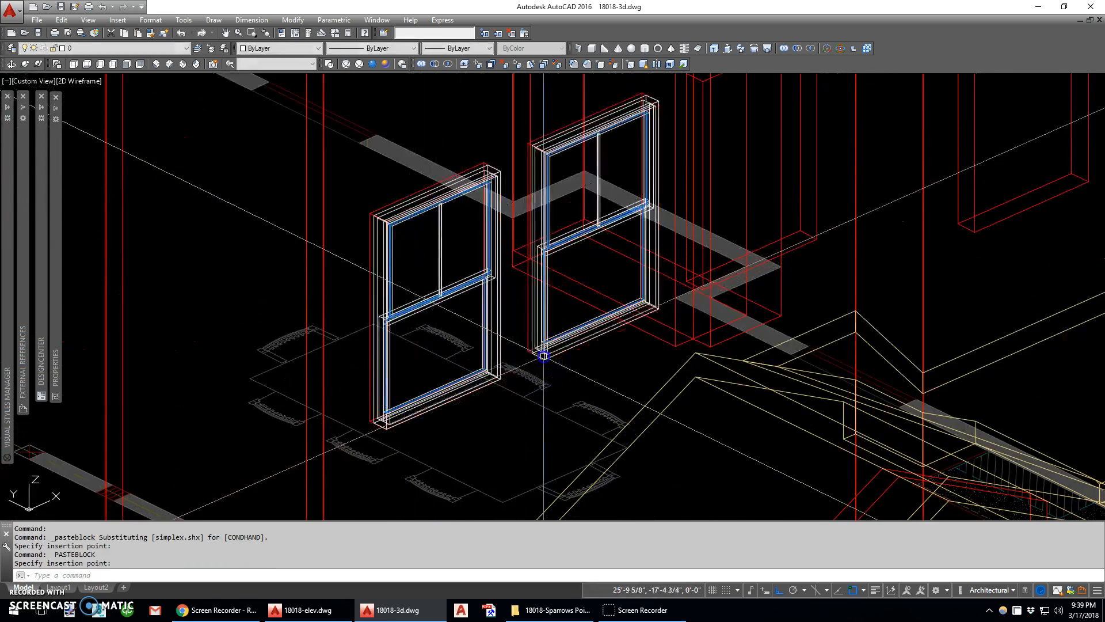
pyautogui.scroll(8, 714, 311)
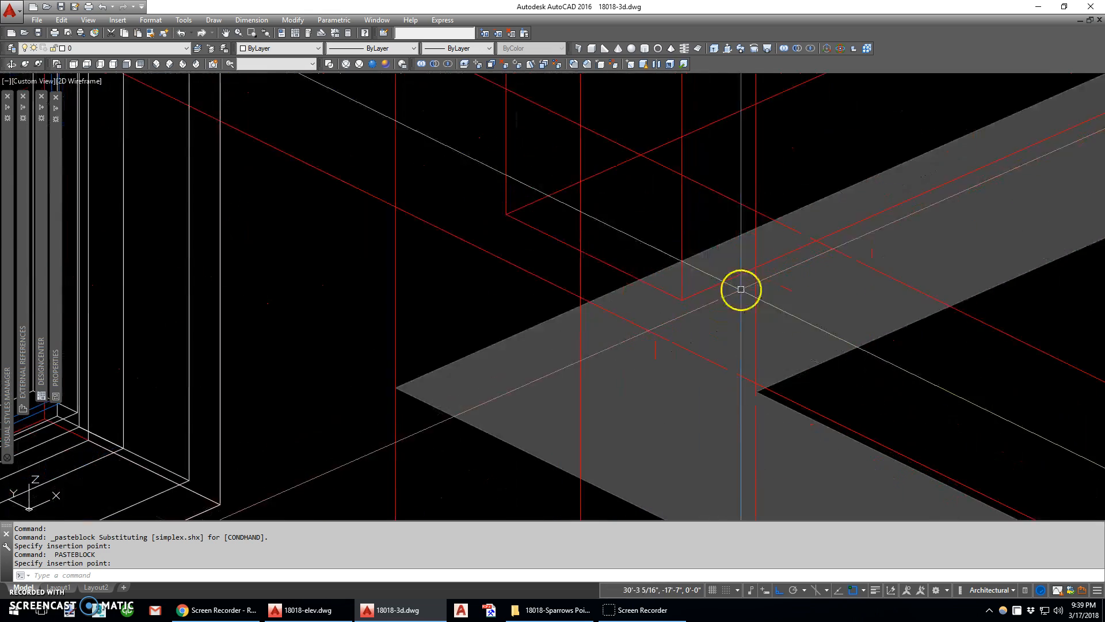
pyautogui.scroll(-6, 479, 334)
pyautogui.scroll(6, 487, 333)
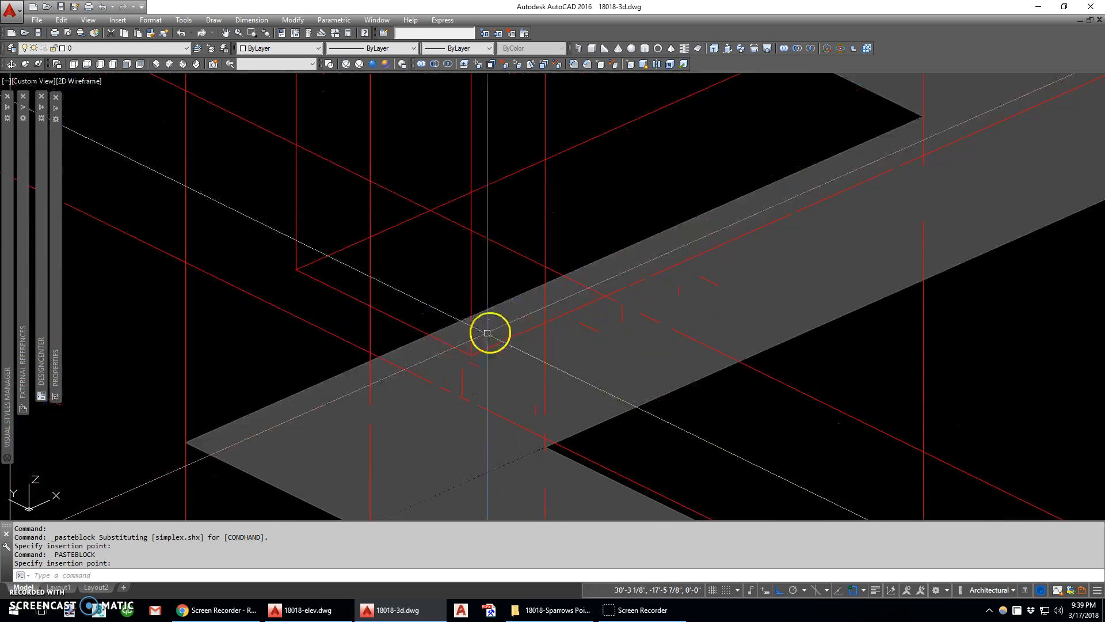
pyautogui.press('Return')
pyautogui.click(481, 349)
pyautogui.scroll(-10, 352, 385)
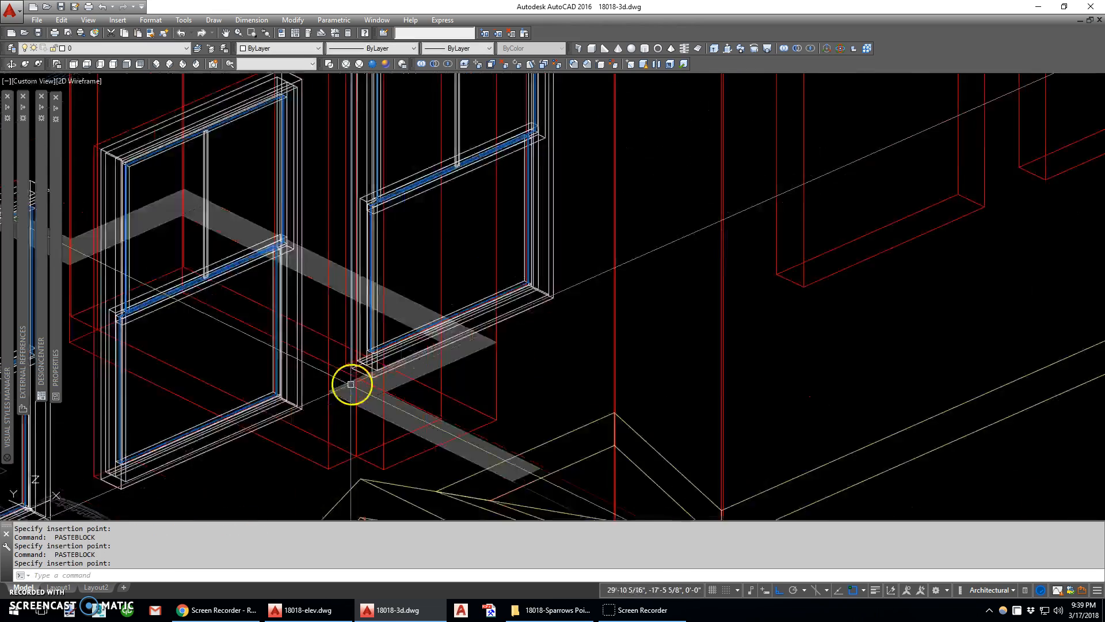
# Paste the same window block into the three right-bay openings of the row just above the porch roof
pyautogui.scroll(4, 427, 365)
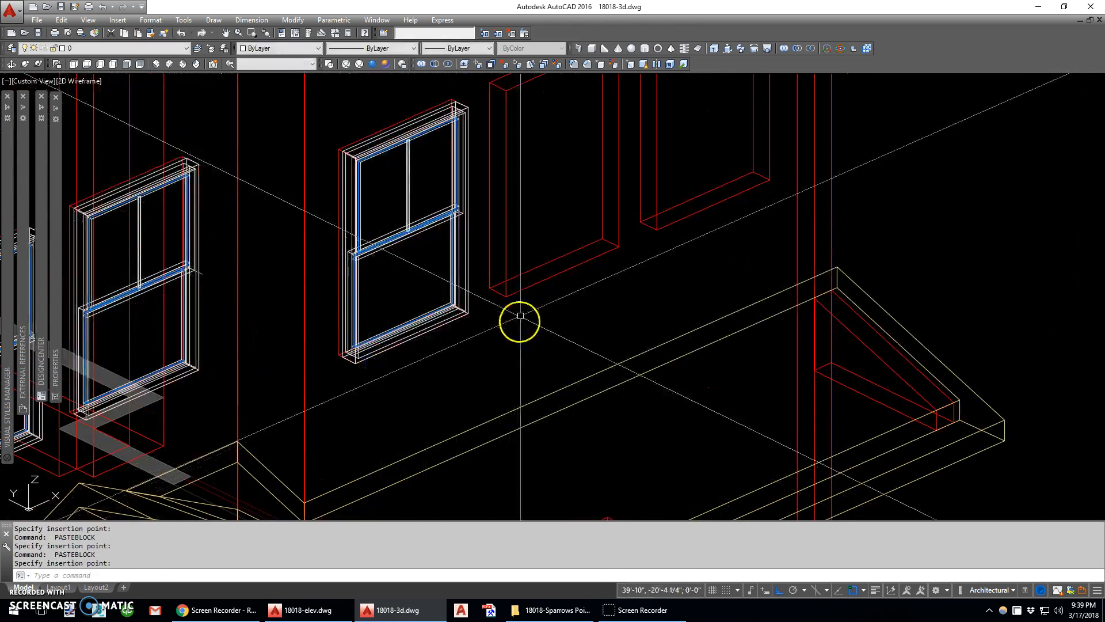
pyautogui.scroll(-5, 670, 333)
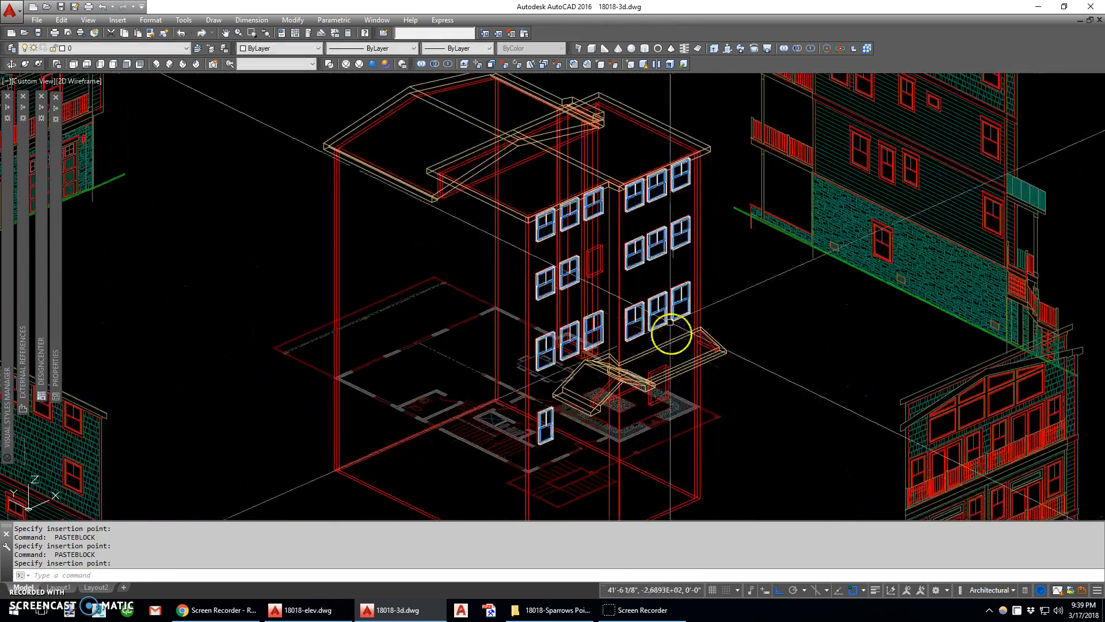
pyautogui.scroll(6, 692, 279)
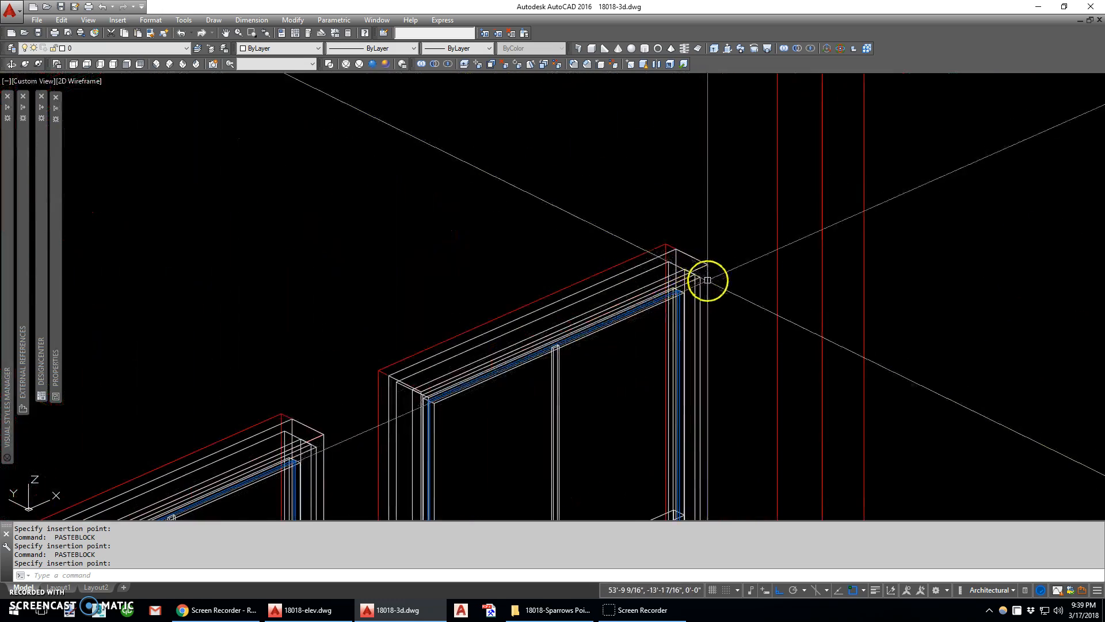
pyautogui.scroll(-6, 689, 272)
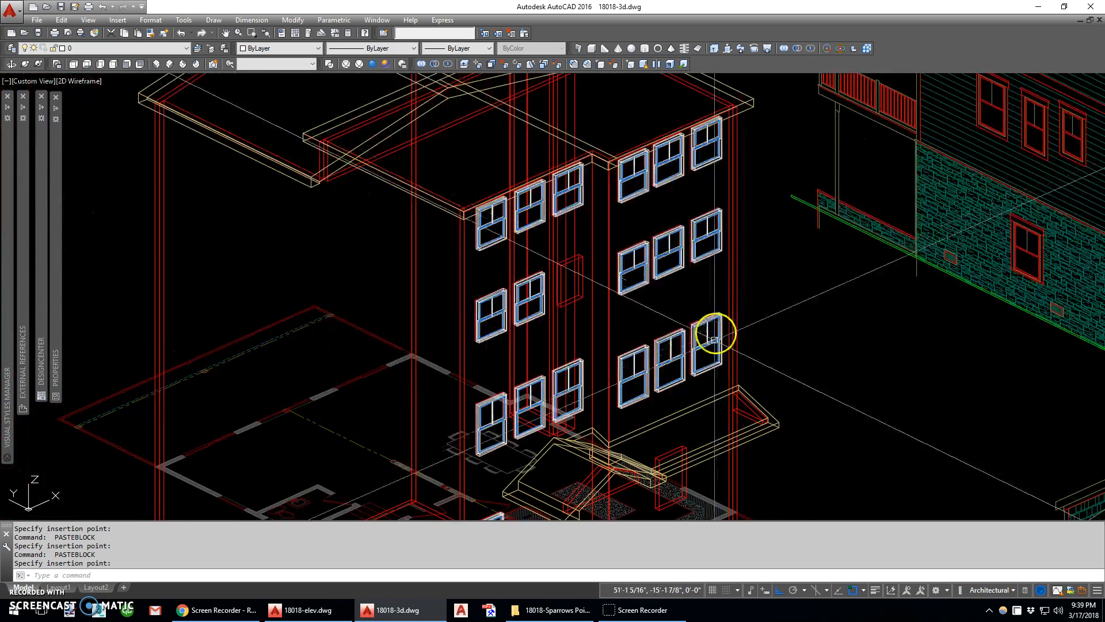
pyautogui.scroll(-4, 653, 337)
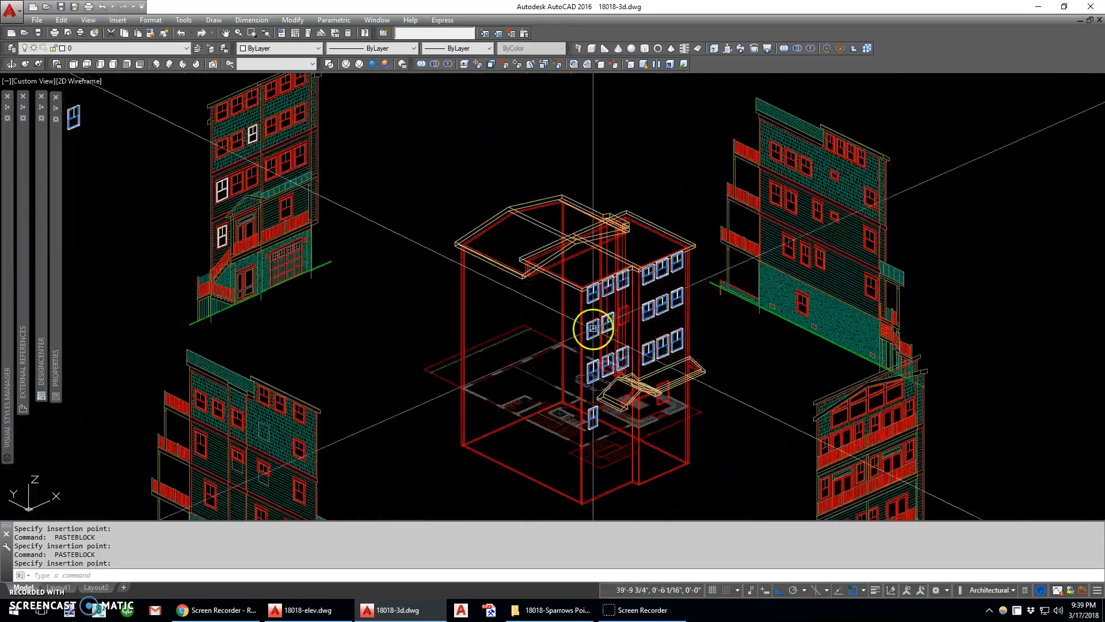
# Erase the loose parts of the original middle window beside the front elevation
pyautogui.moveTo(537, 351); pyautogui.dragTo(824, 406, button='middle')
pyautogui.click(391, 174)
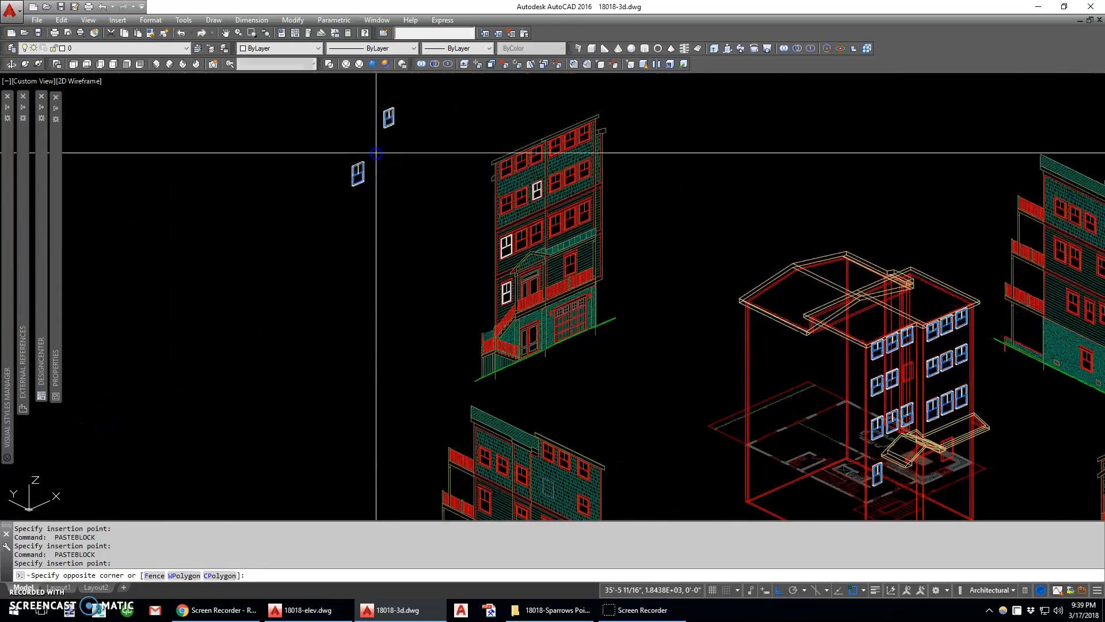
pyautogui.click(340, 193)
pyautogui.write('e')
pyautogui.press('Return')
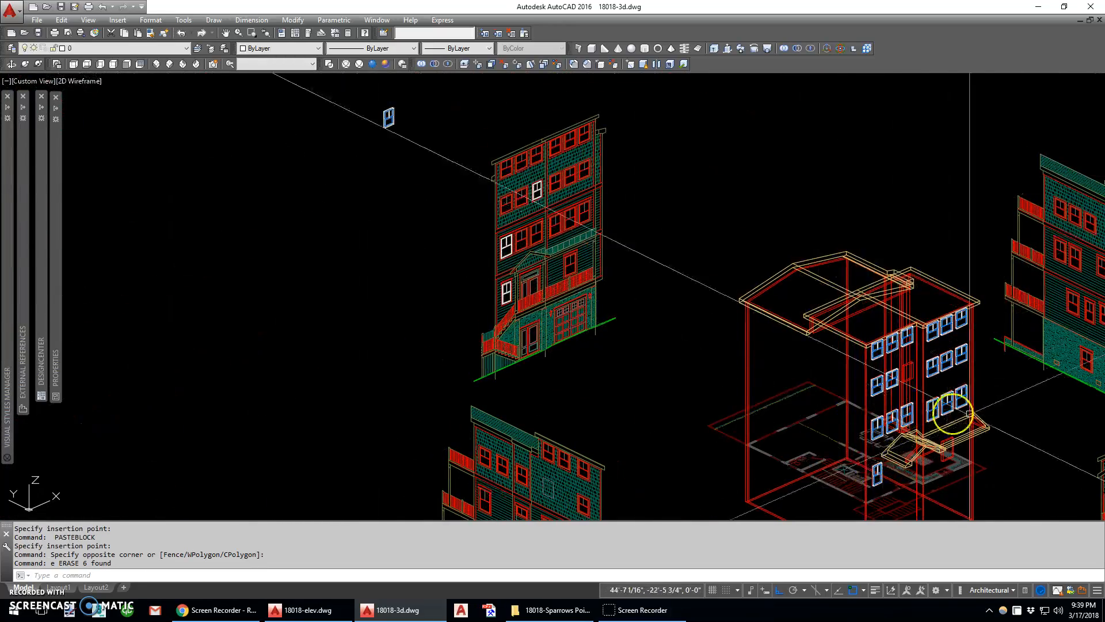
pyautogui.moveTo(417, 131); pyautogui.dragTo(384, 230, button='middle')
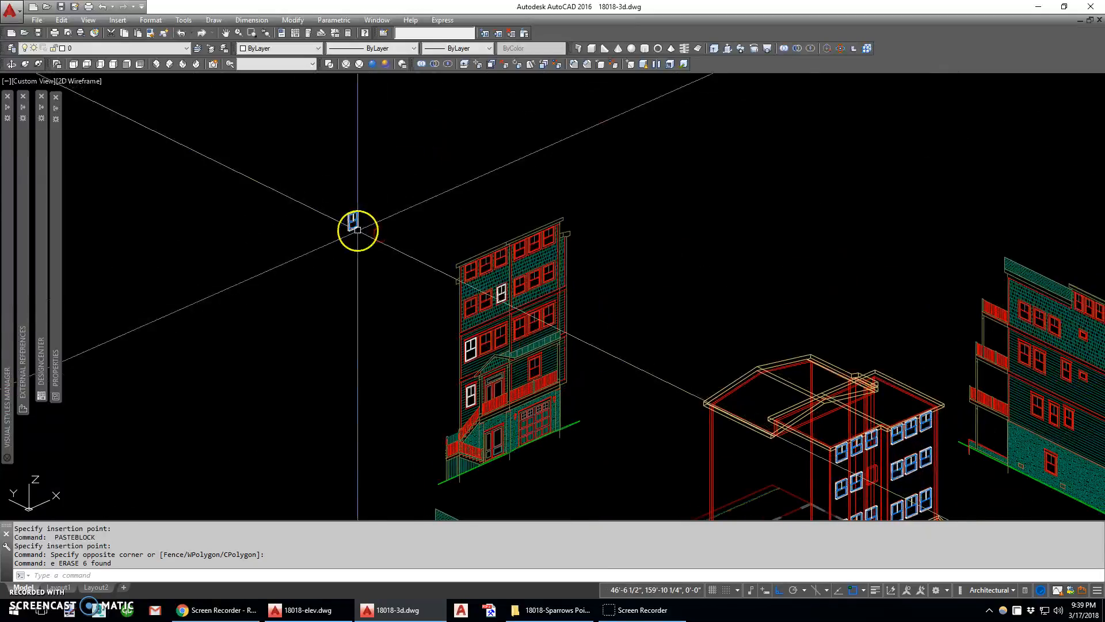
pyautogui.scroll(2, 501, 291)
pyautogui.scroll(4, 501, 291)
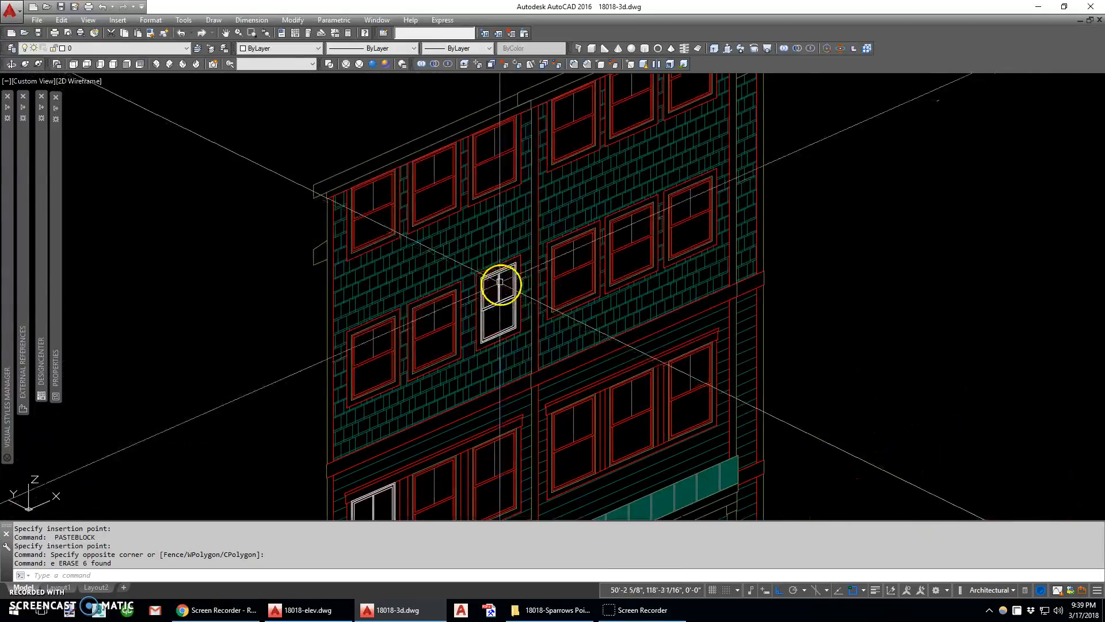
pyautogui.scroll(-4, 511, 306)
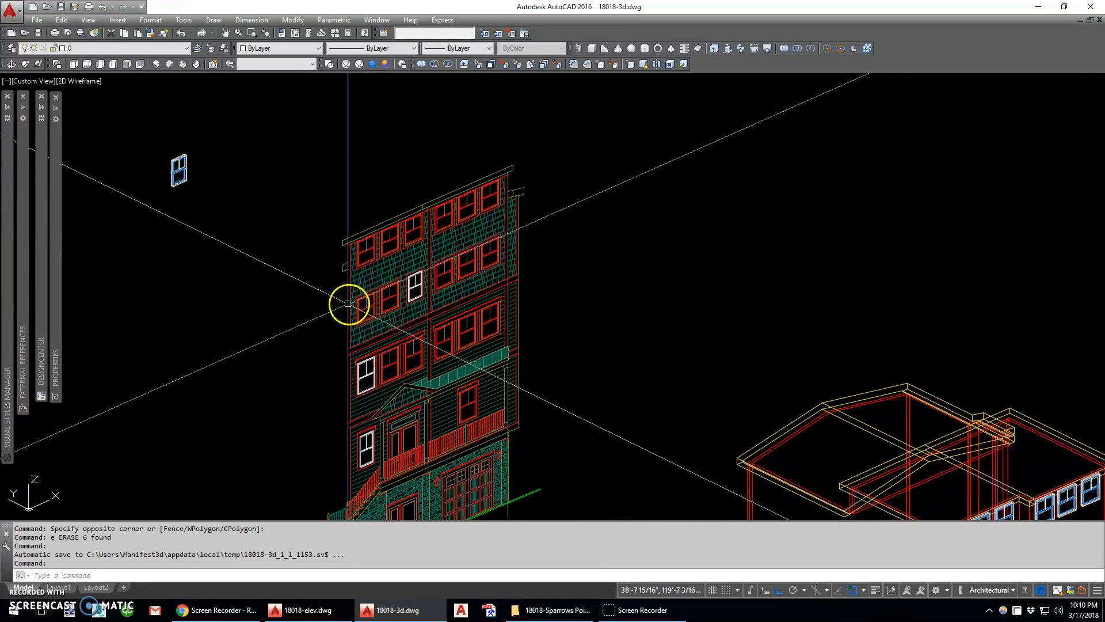
# Copy the end window block of the row above the porch roof down into the front opening beneath the porch roof
pyautogui.scroll(-3, 352, 261)
pyautogui.moveTo(593, 366); pyautogui.dragTo(498, 283, button='middle')
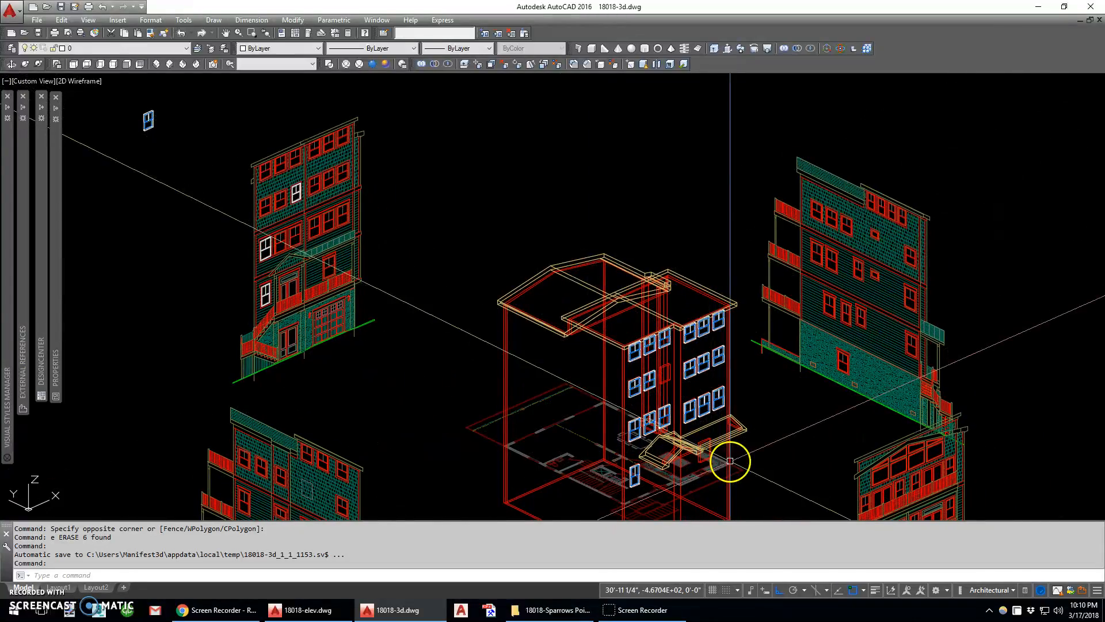
pyautogui.scroll(5, 720, 444)
pyautogui.click(713, 330)
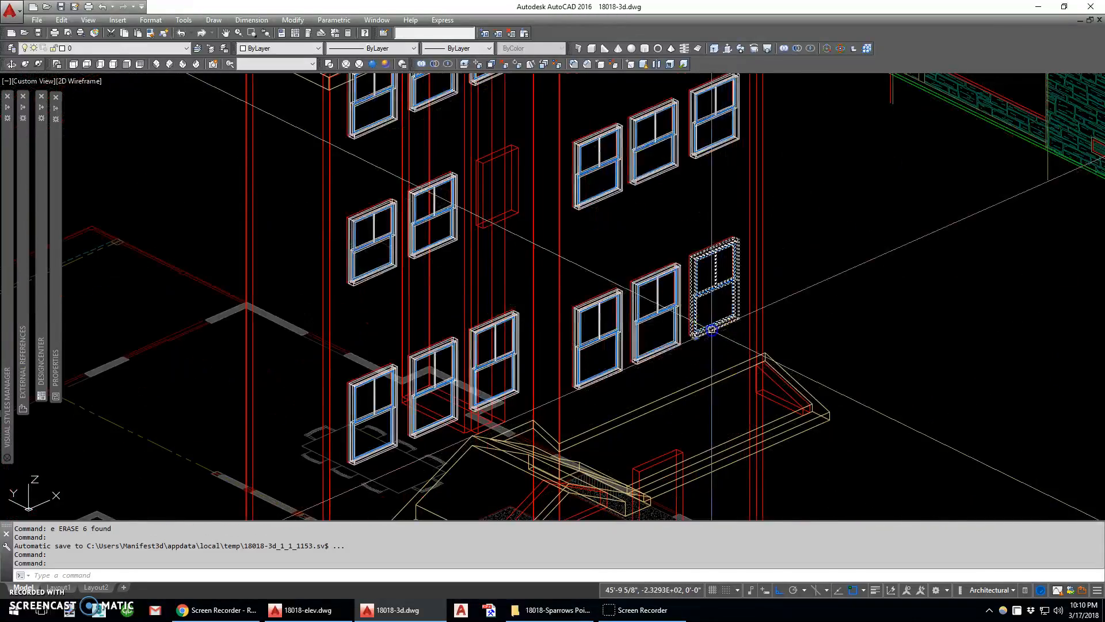
pyautogui.scroll(6, 693, 333)
pyautogui.write('c')
pyautogui.press('space')
pyautogui.click(697, 329)
pyautogui.scroll(-2, 706, 311)
pyautogui.scroll(-4, 708, 346)
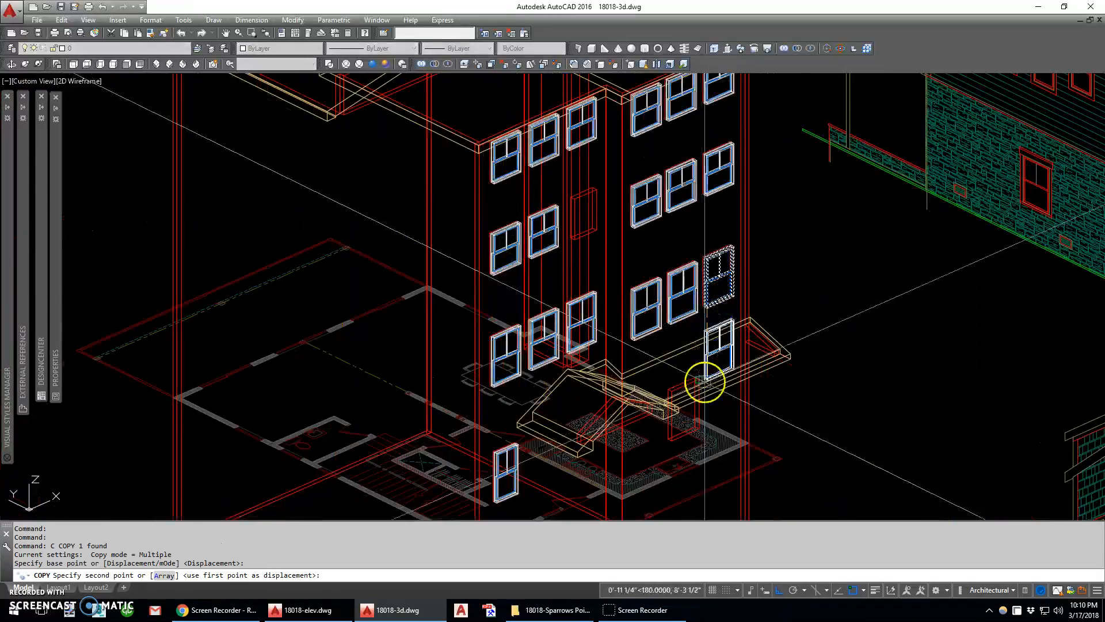
pyautogui.scroll(5, 673, 437)
pyautogui.click(672, 426)
pyautogui.scroll(-8, 674, 433)
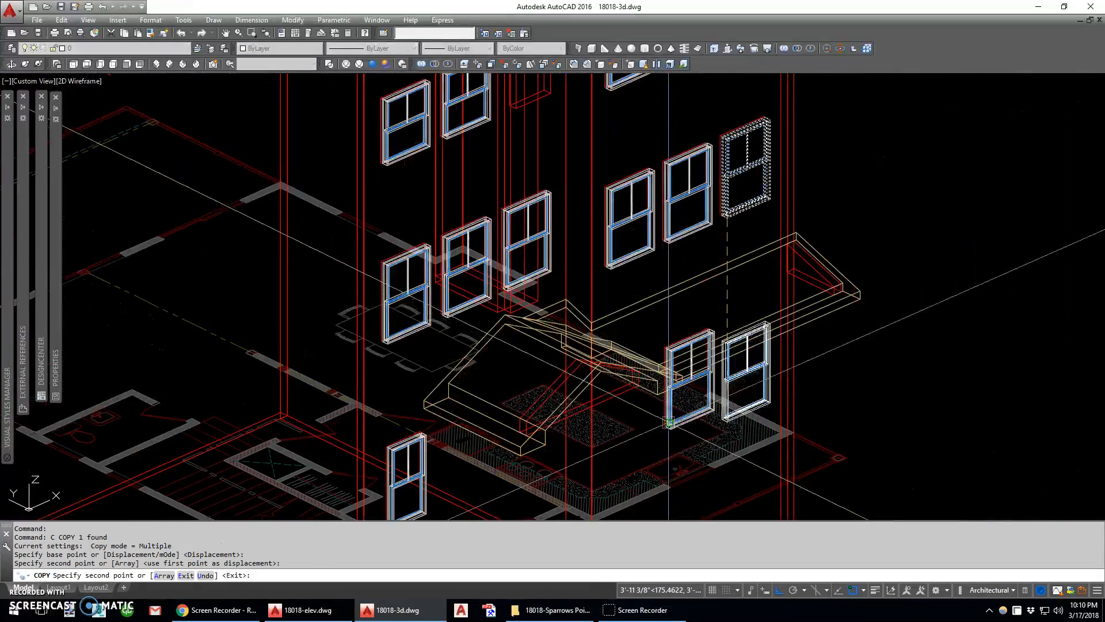
pyautogui.press('Escape')
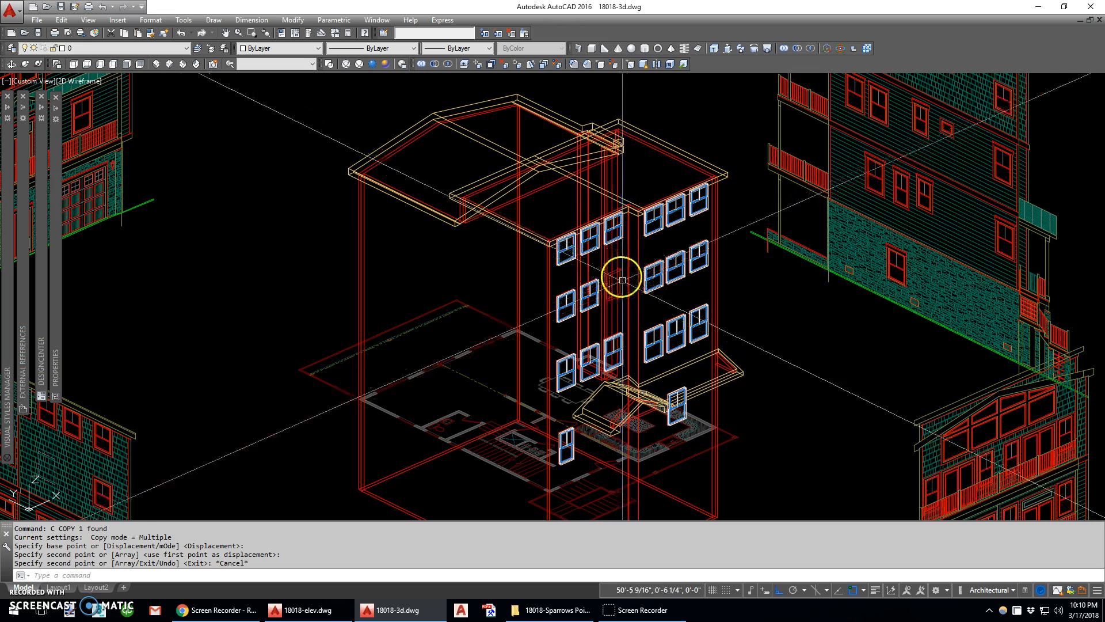
# Copy all parts of the remaining loose window with a base point at its bottom front corner
pyautogui.scroll(-5, 610, 285)
pyautogui.scroll(3, 328, 149)
pyautogui.scroll(2, 330, 154)
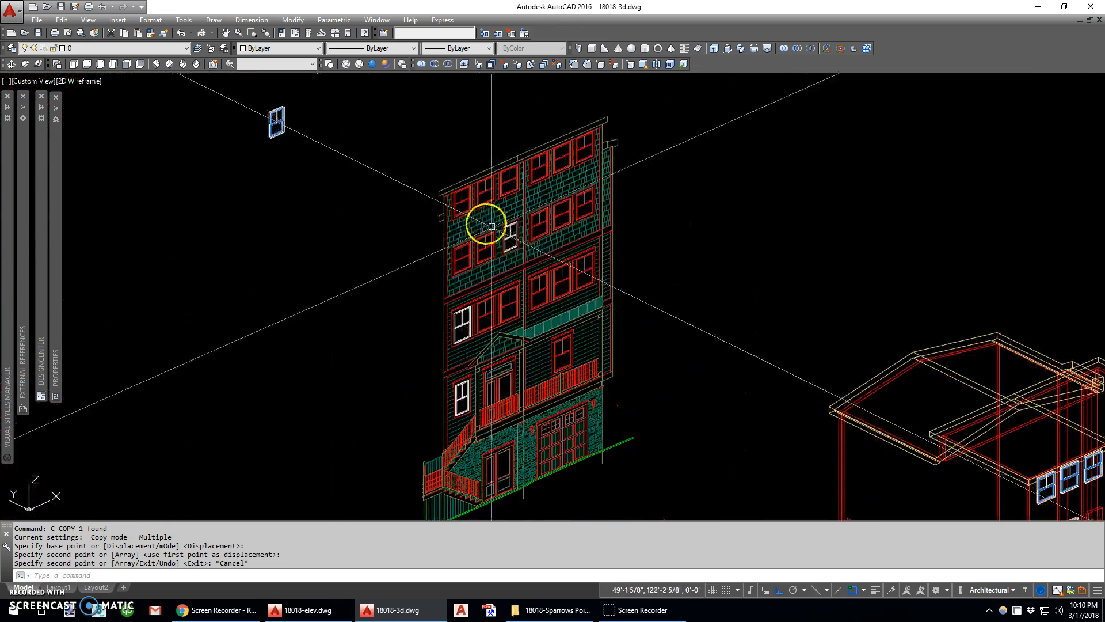
pyautogui.moveTo(282, 129); pyautogui.dragTo(293, 223, button='middle')
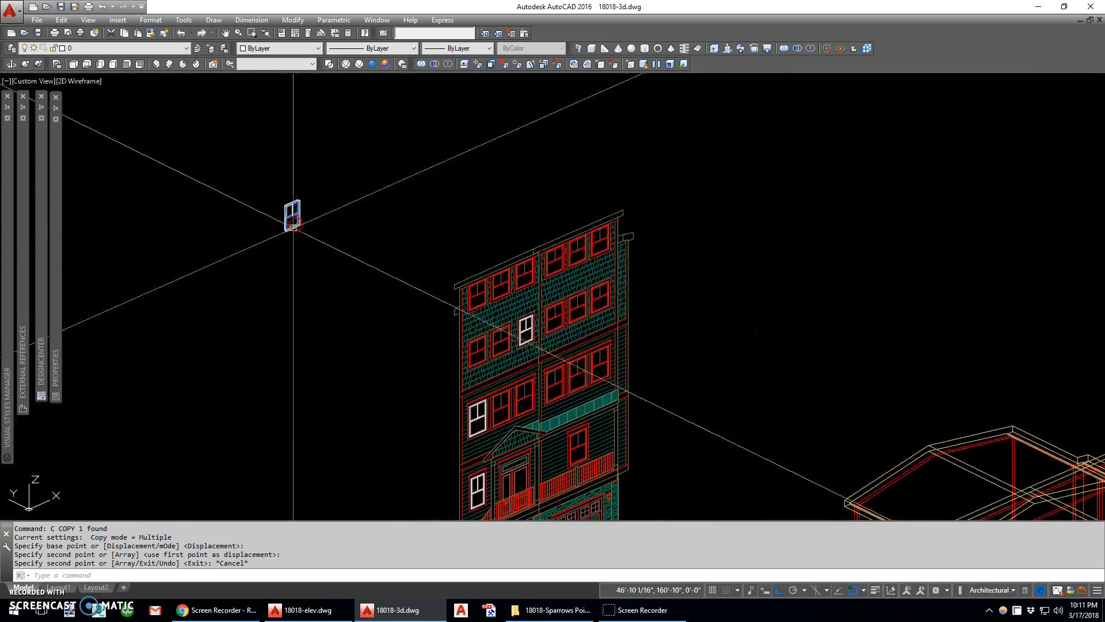
pyautogui.scroll(5, 289, 227)
pyautogui.hotkey('alt', 'e')
pyautogui.press('b')
pyautogui.scroll(3, 289, 230)
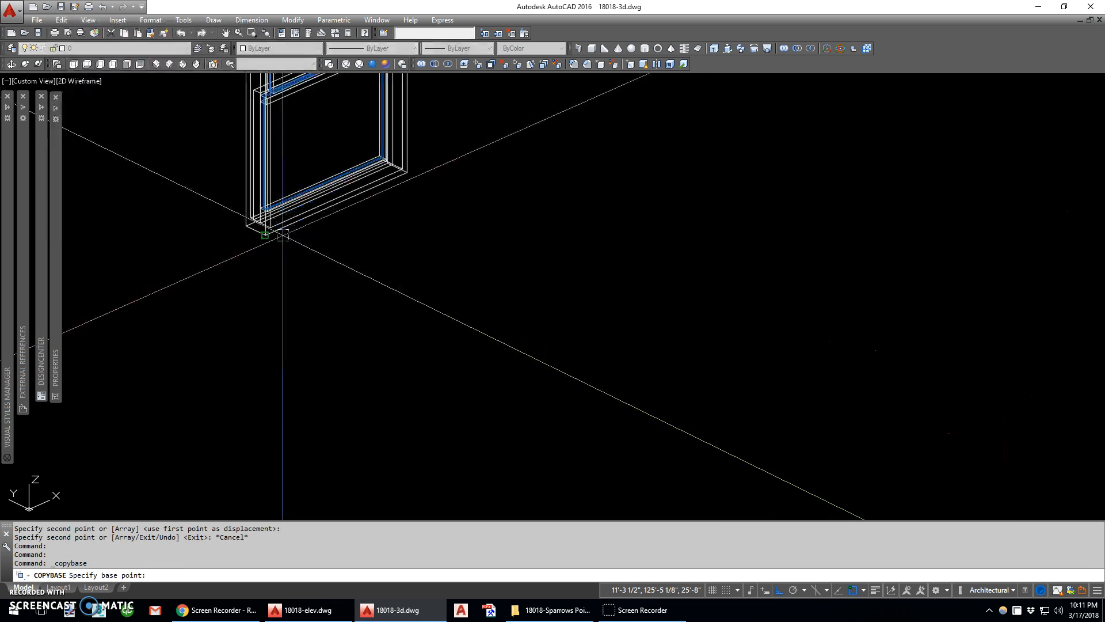
pyautogui.scroll(-3, 267, 236)
pyautogui.click(328, 288)
pyautogui.click(262, 165)
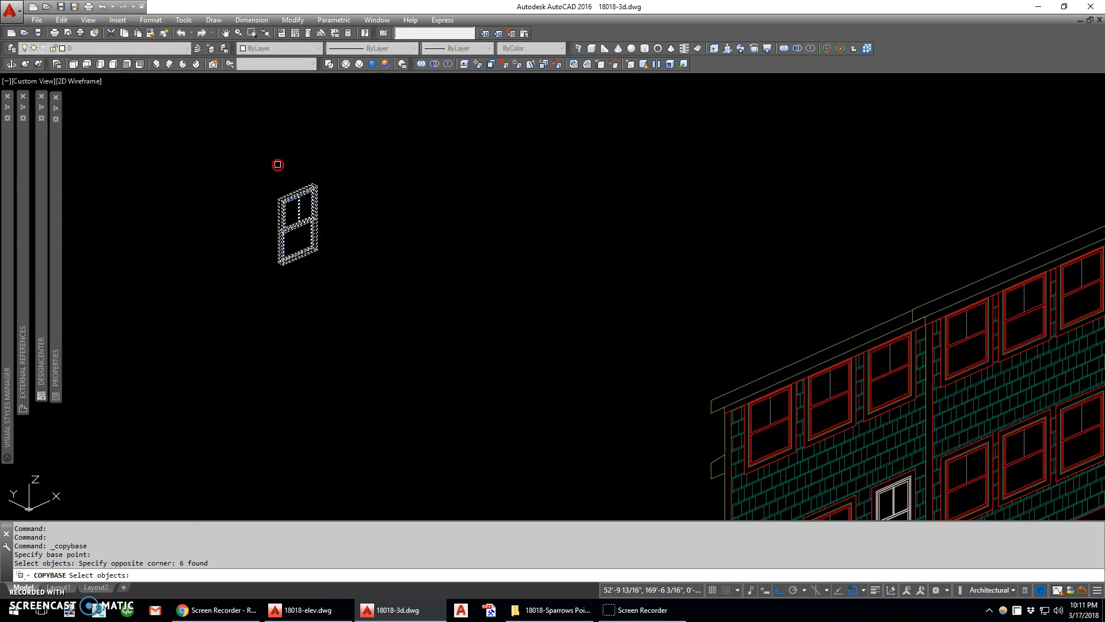
pyautogui.press('Return')
# Erase the loose parts of the last original window beside the front elevation
pyautogui.scroll(-2, 273, 165)
pyautogui.click(252, 166)
pyautogui.click(338, 266)
pyautogui.write('e')
pyautogui.press('Return')
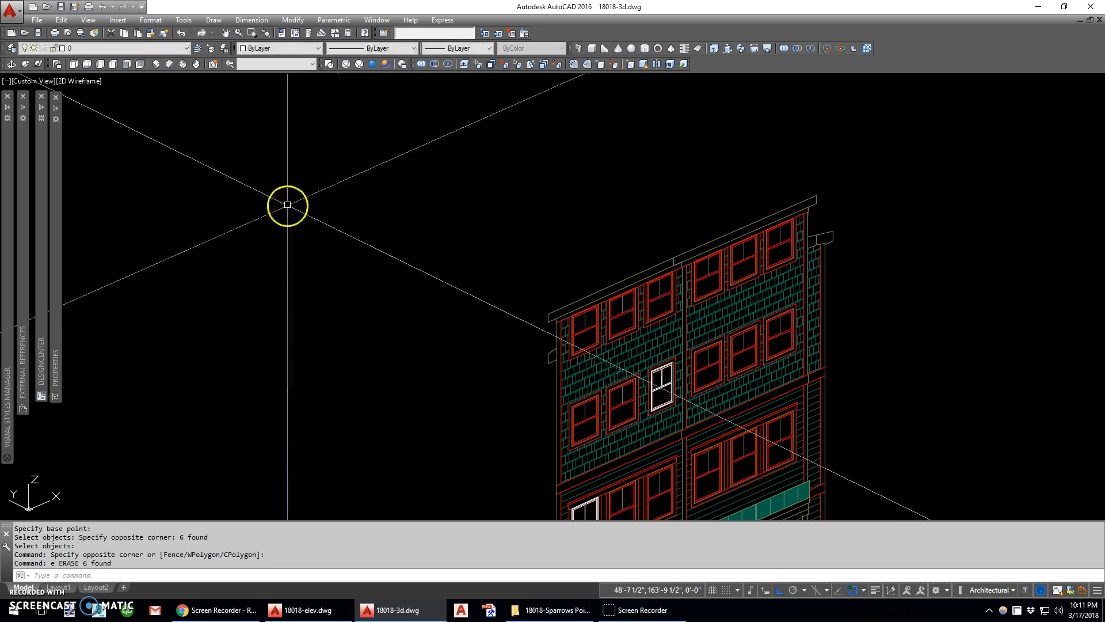
# Paste the copied window as a block into the empty narrow opening in the second row from the roof
pyautogui.scroll(-6, 286, 205)
pyautogui.scroll(8, 629, 382)
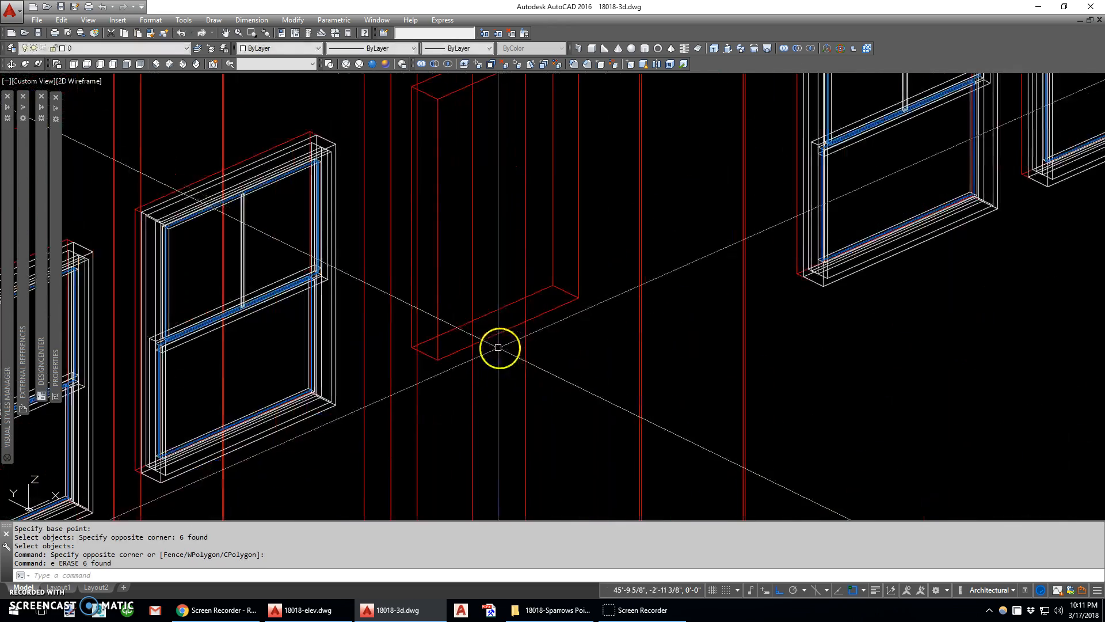
pyautogui.hotkey('ctrl', 'shift', 'v')
pyautogui.click(465, 348)
pyautogui.scroll(-8, 460, 333)
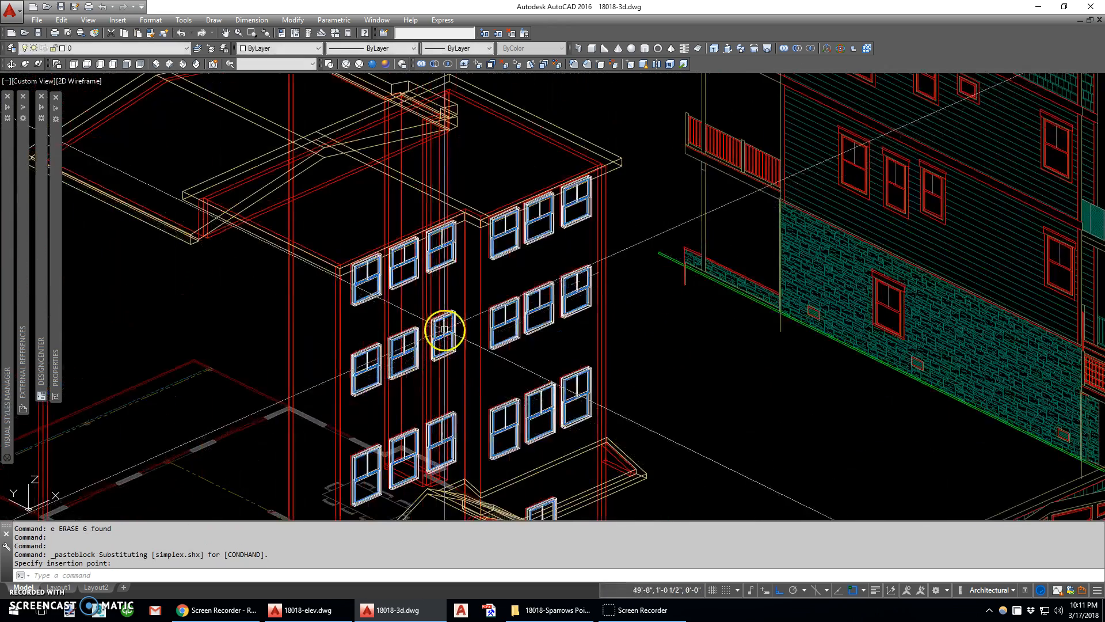
pyautogui.scroll(-2, 455, 311)
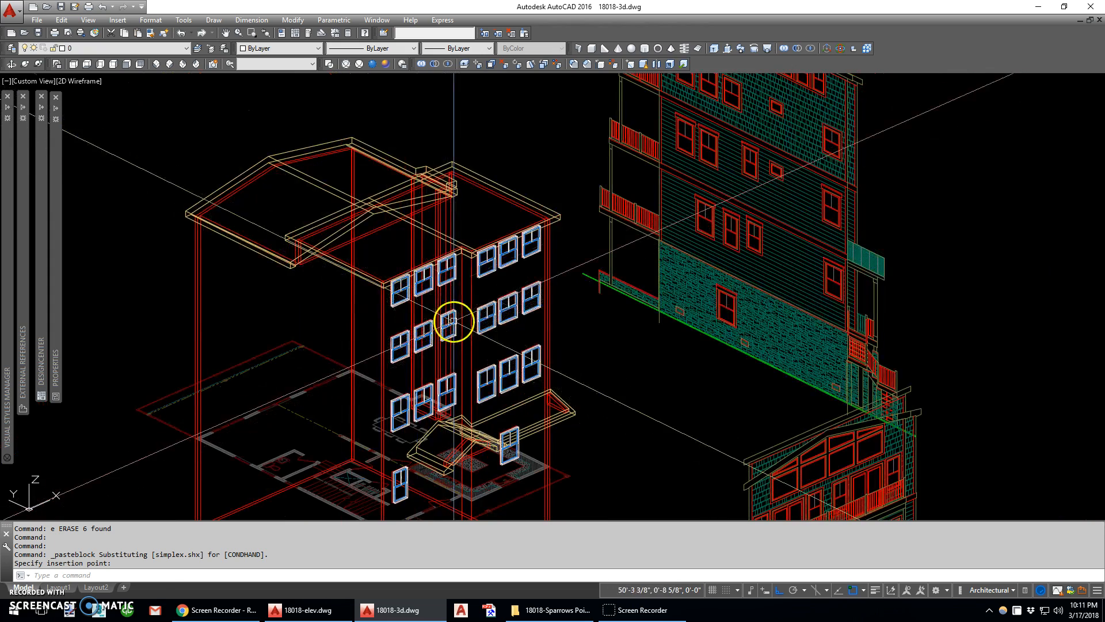
# Shade the model in the Realistic visual style and orbit around the building to examine the placed front windows
pyautogui.click(371, 65)
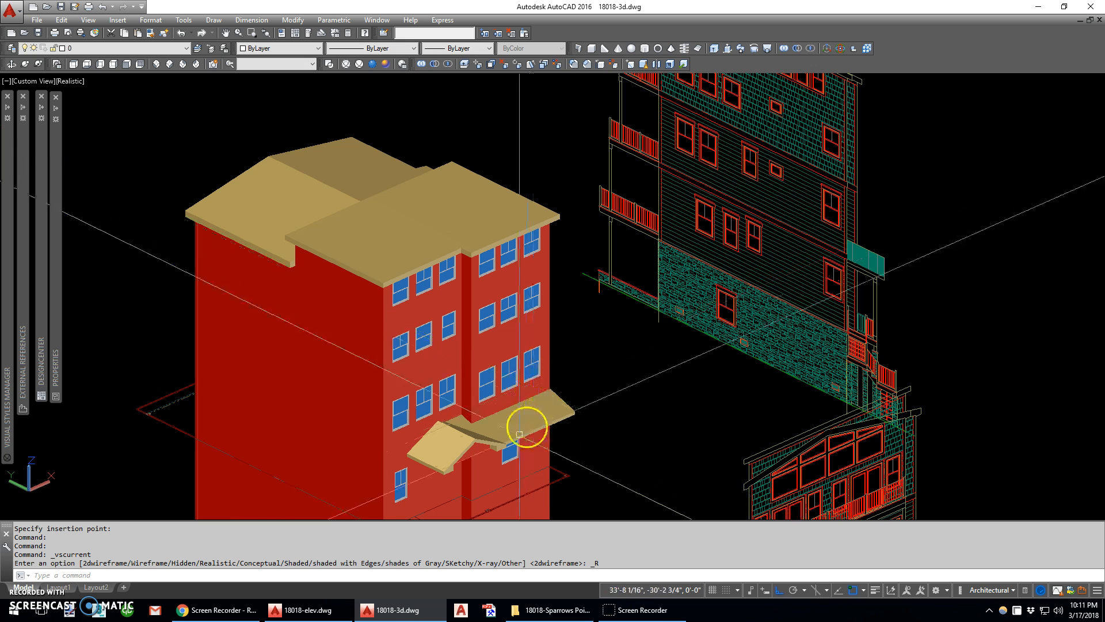
pyautogui.moveTo(526, 425); pyautogui.dragTo(504, 367, button='middle')
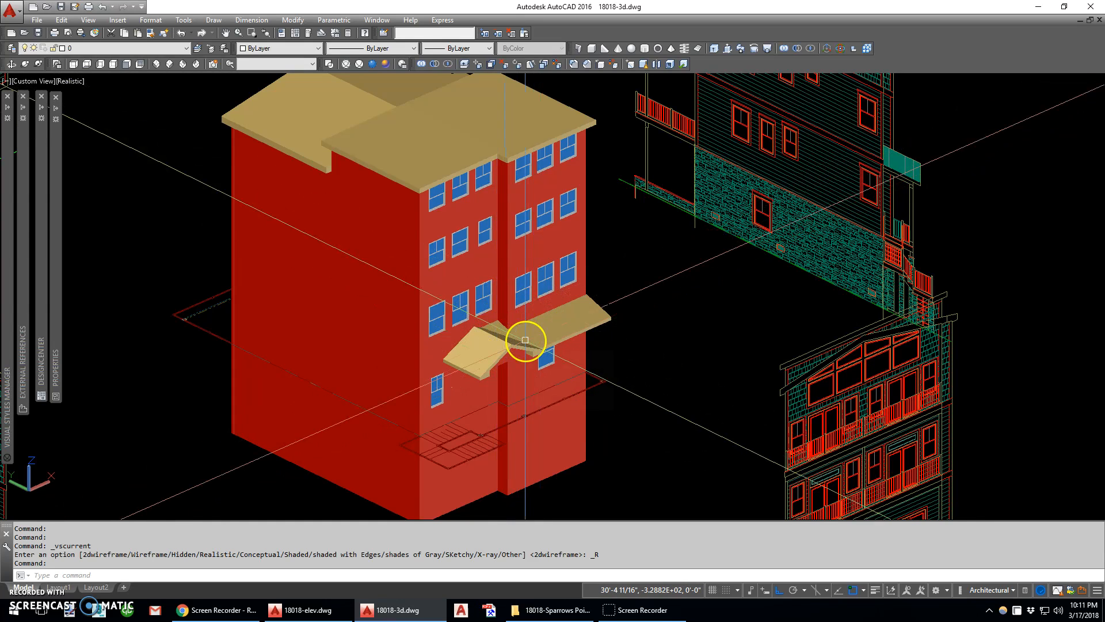
pyautogui.keyDown('shift'); pyautogui.moveTo(577, 383); pyautogui.dragTo(424, 387, button='middle'); pyautogui.keyUp('shift')
pyautogui.moveTo(614, 342); pyautogui.dragTo(519, 270, button='middle')
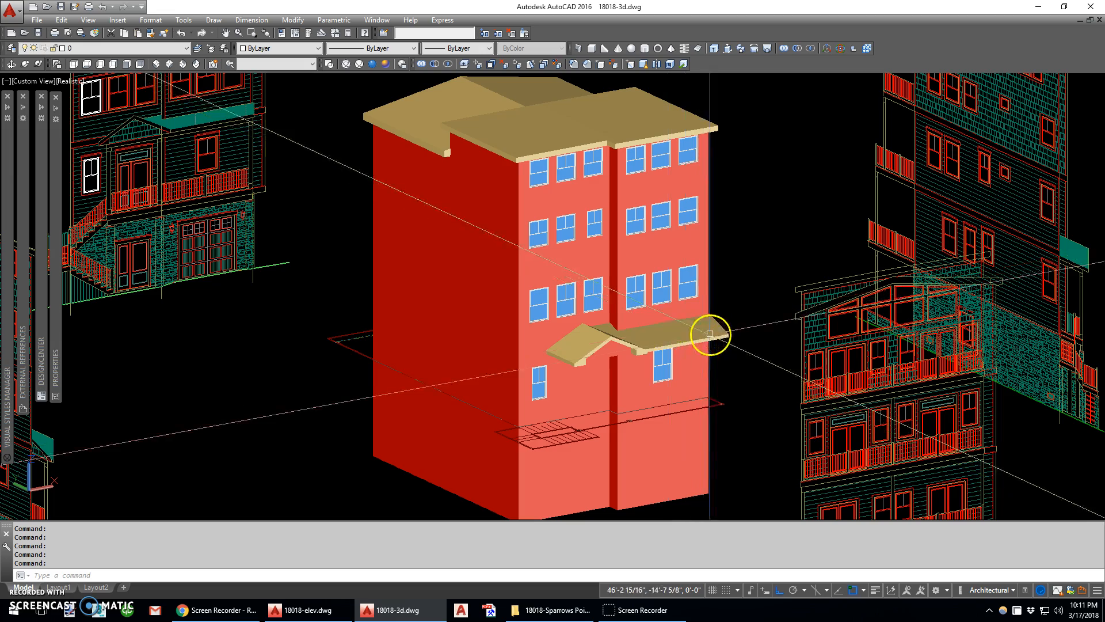
pyautogui.keyDown('shift'); pyautogui.moveTo(674, 321); pyautogui.dragTo(512, 343, button='middle'); pyautogui.keyUp('shift')
pyautogui.scroll(-3, 489, 314)
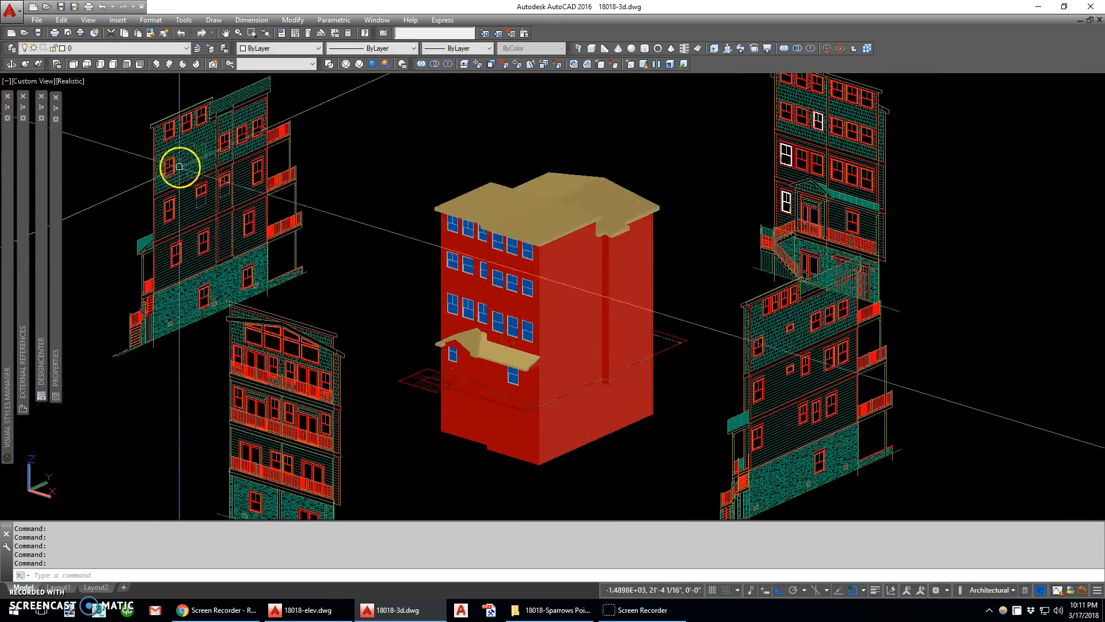
# Return to the 2D Wireframe style, set the Right view to align the UCS, and switch to the SE Isometric view
pyautogui.click(328, 64)
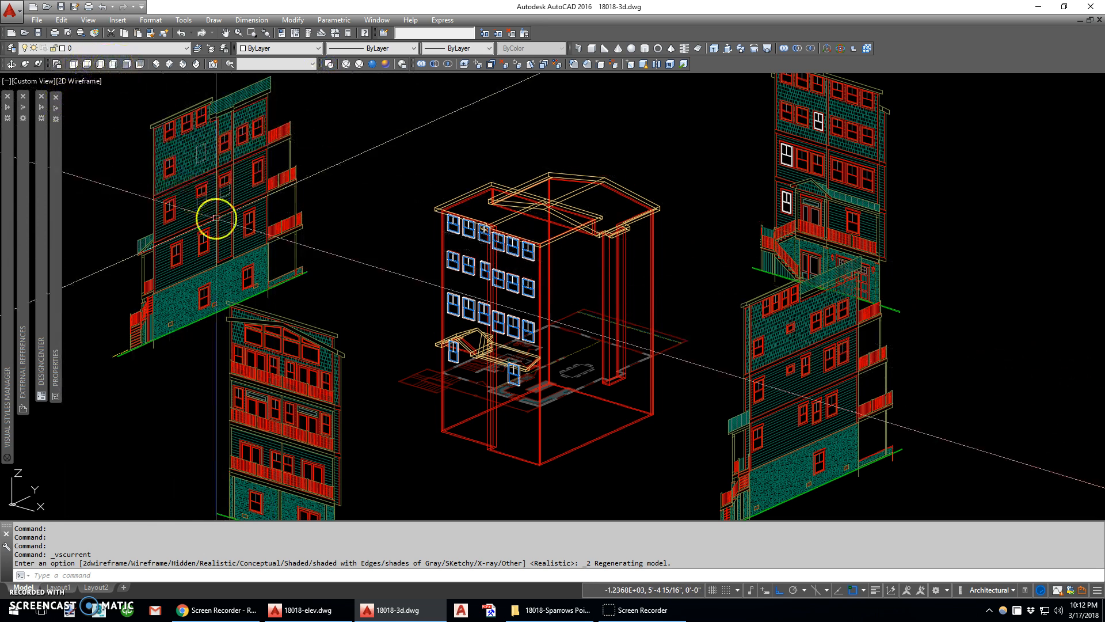
pyautogui.click(113, 64)
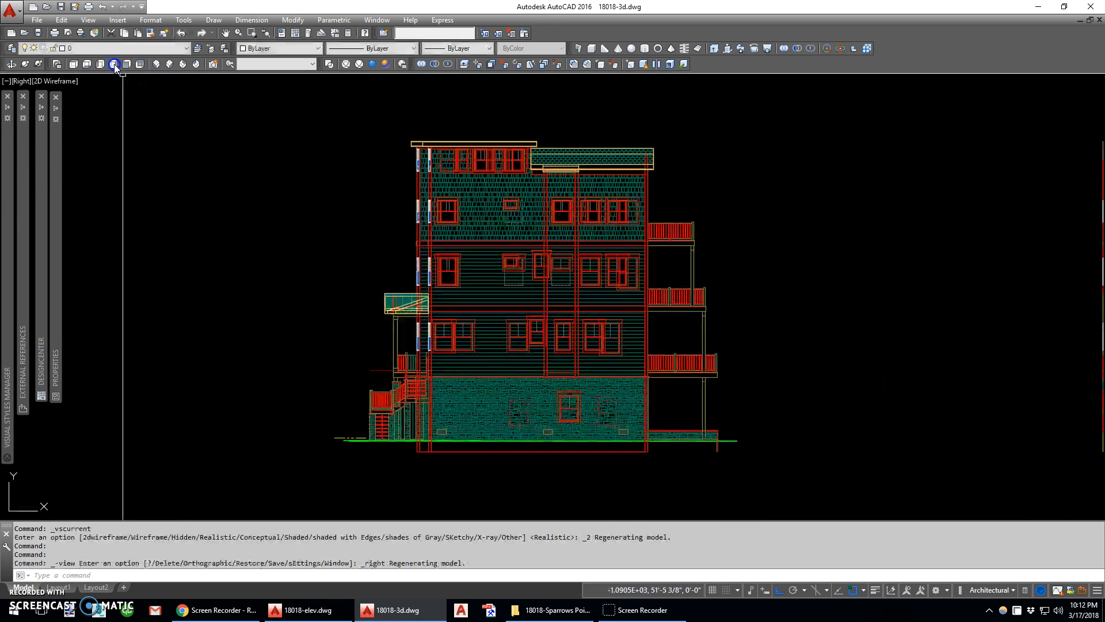
pyautogui.click(169, 64)
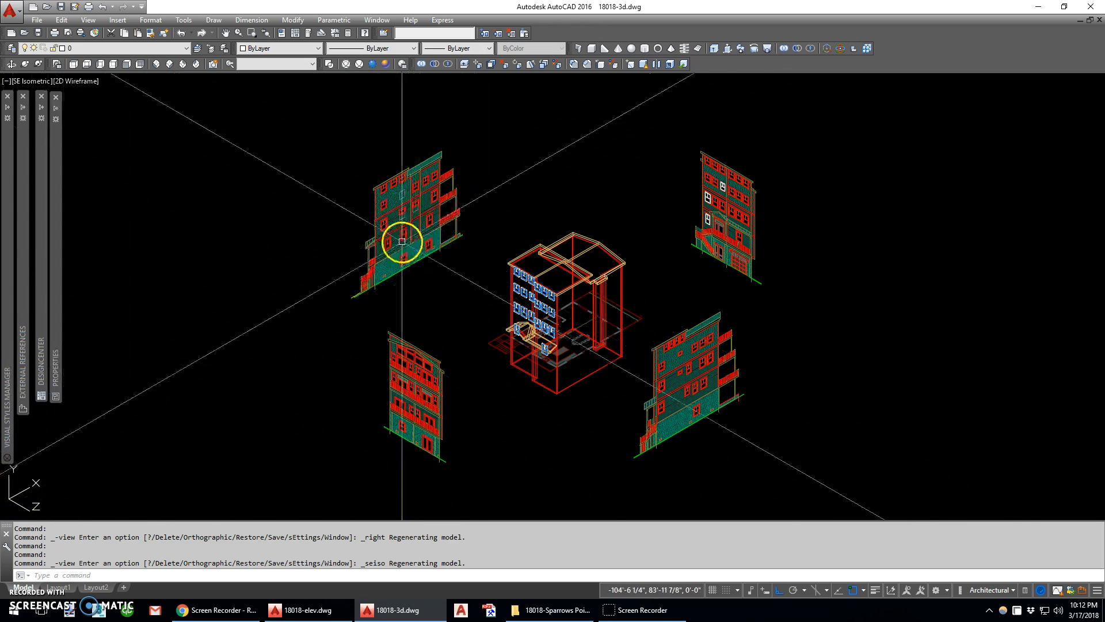
# Draw a rectangle around the frame of the side elevation's leftmost window in the upper clapboard storey
pyautogui.scroll(7, 392, 230)
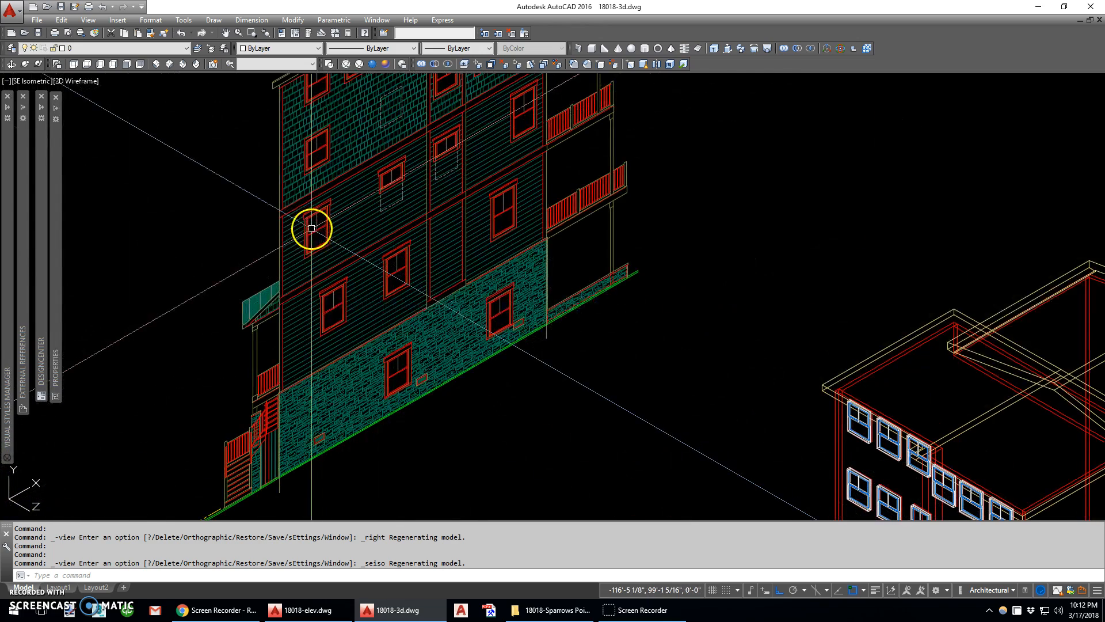
pyautogui.write('rec')
pyautogui.press('Return')
pyautogui.scroll(8, 311, 230)
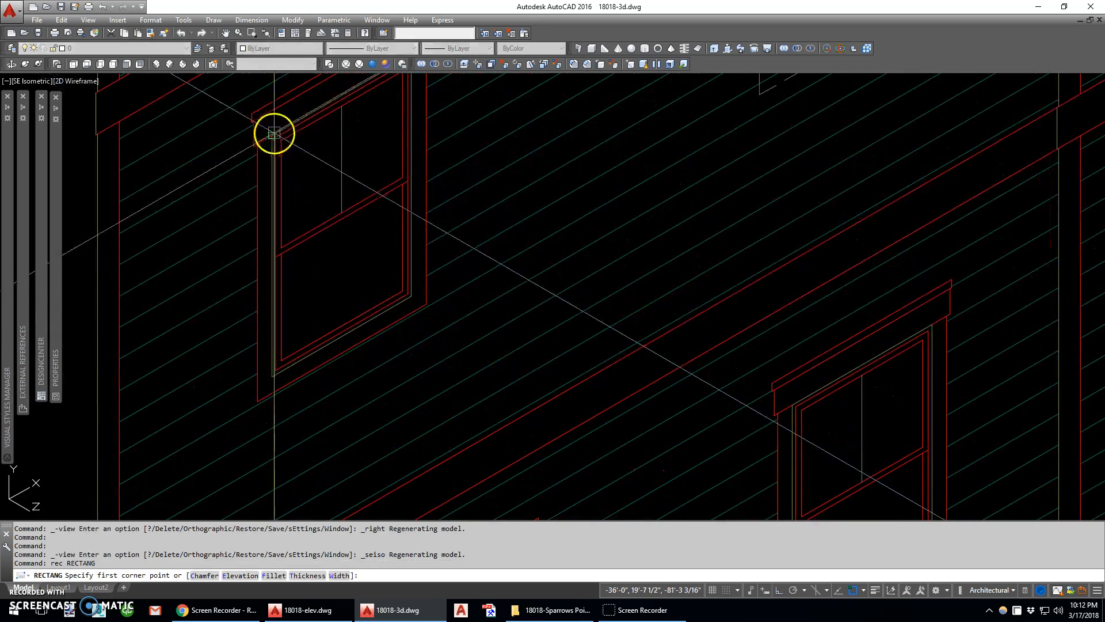
pyautogui.click(271, 134)
pyautogui.click(407, 294)
# Copy the rectangle by its lower corner onto the three windows of the lower clapboard storey
pyautogui.write('c')
pyautogui.press('Return')
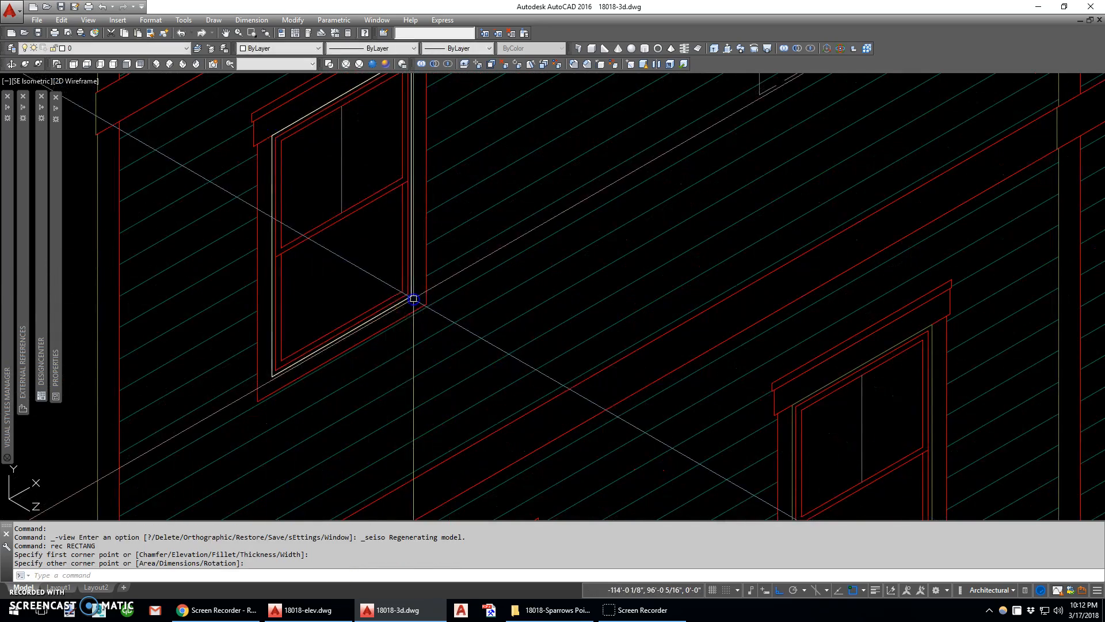
pyautogui.scroll(-5, 403, 294)
pyautogui.click(361, 320)
pyautogui.press('Return')
pyautogui.scroll(3, 356, 325)
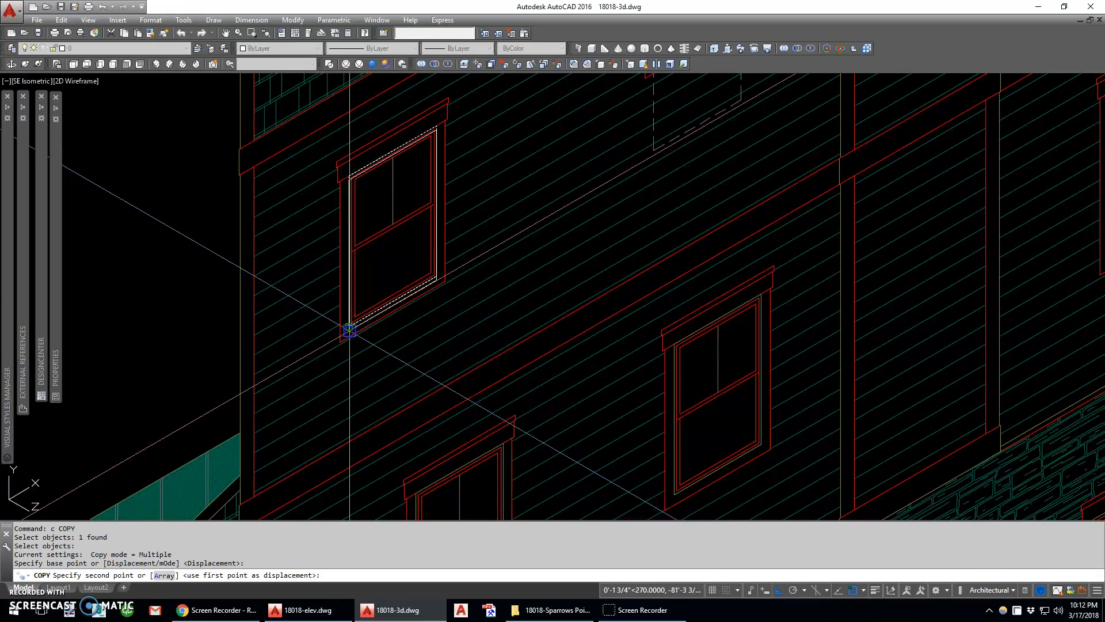
pyautogui.scroll(-5, 350, 330)
pyautogui.scroll(7, 387, 306)
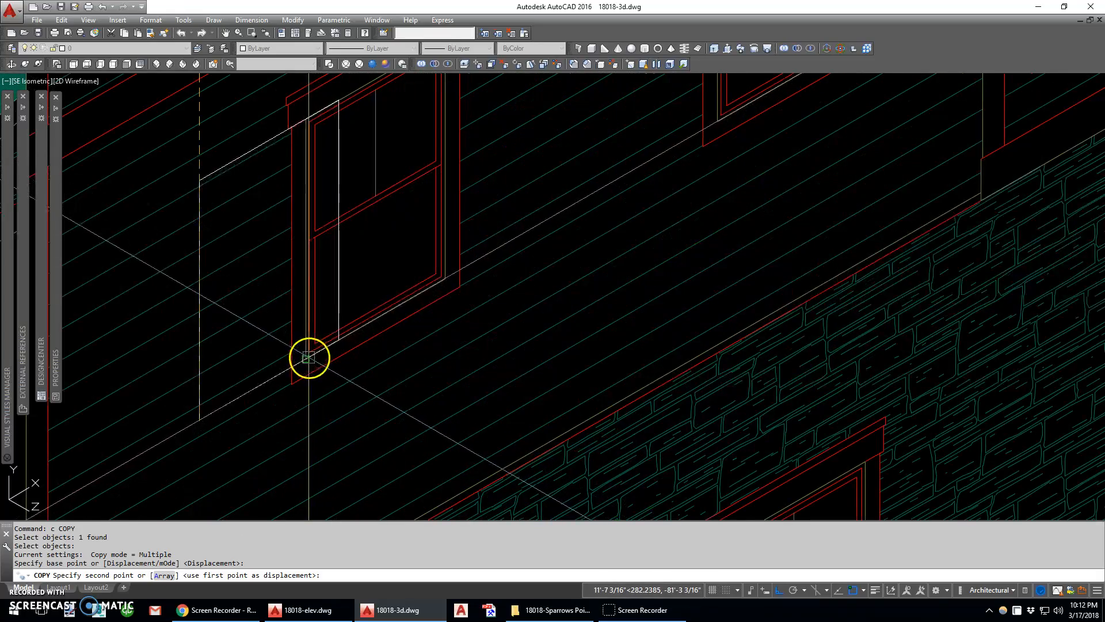
pyautogui.scroll(-5, 309, 361)
pyautogui.scroll(5, 451, 309)
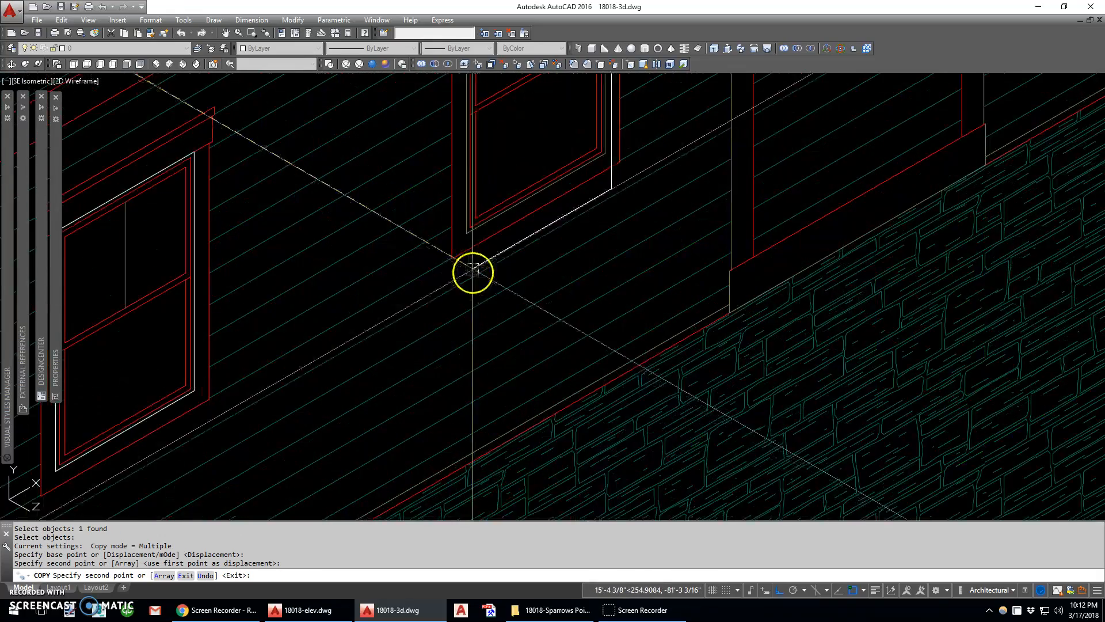
pyautogui.click(468, 237)
pyautogui.scroll(-5, 495, 253)
pyautogui.scroll(6, 515, 261)
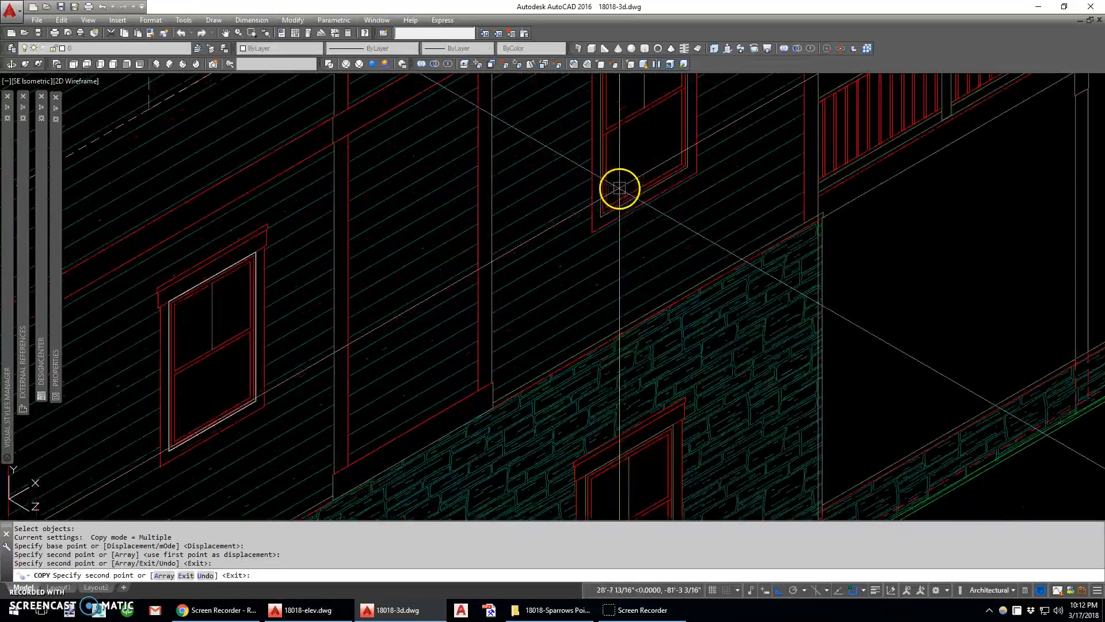
pyautogui.scroll(-5, 590, 233)
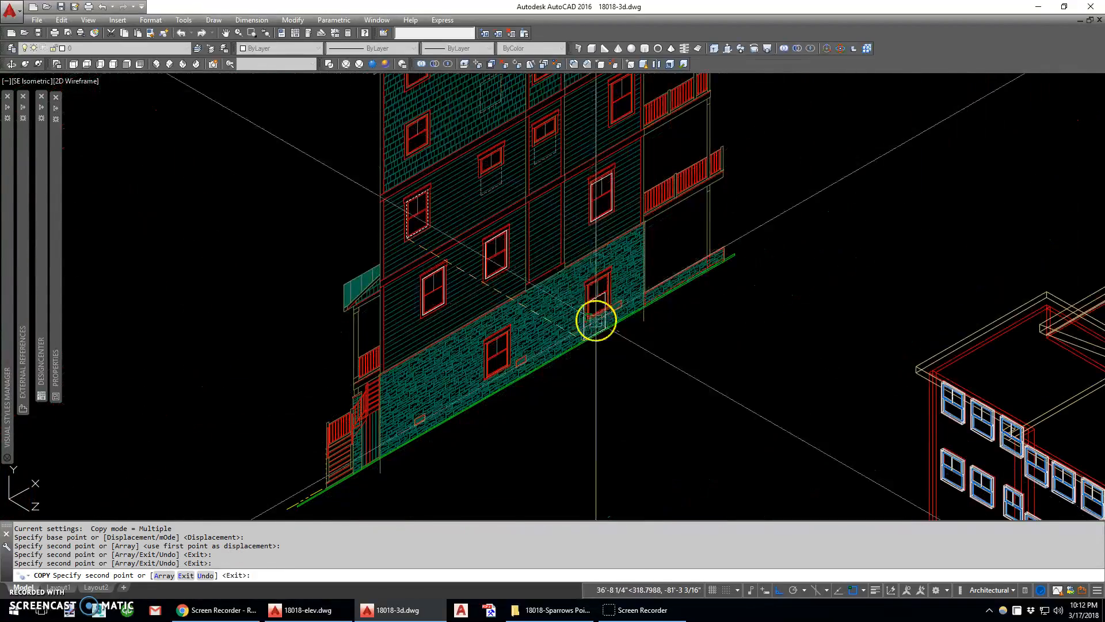
# Place another copy of the rectangle on the stone wall's window nearest the balconies and end the copying
pyautogui.scroll(5, 595, 320)
pyautogui.click(537, 296)
pyautogui.scroll(3, 537, 328)
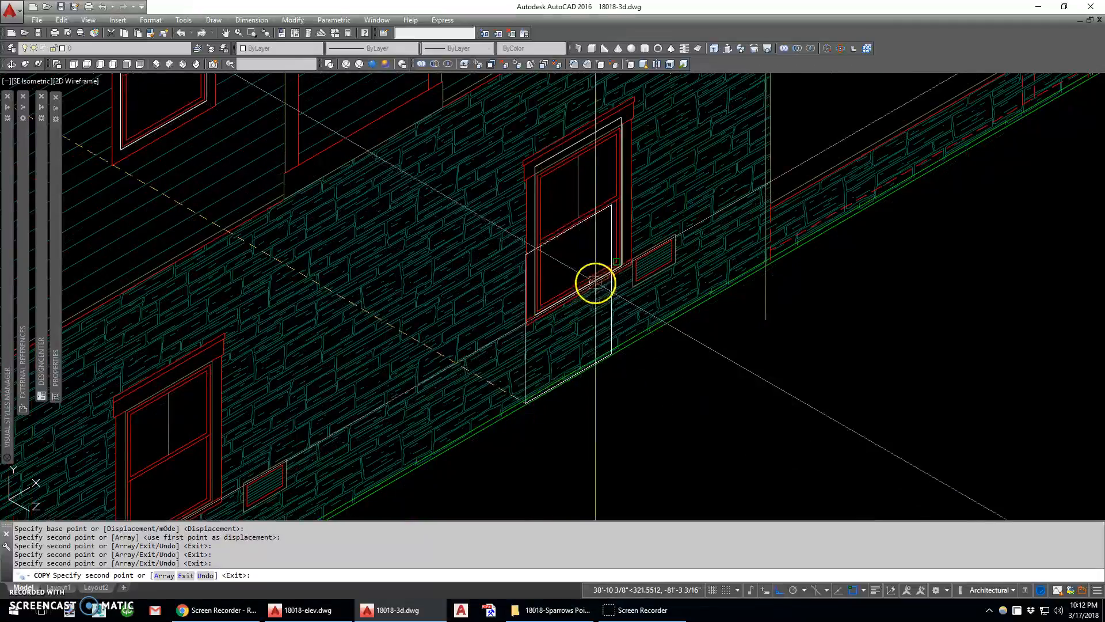
pyautogui.press('Escape')
# Stretch the top edge of the stone wall window's rectangle down to the top of the window frame
pyautogui.scroll(4, 624, 119)
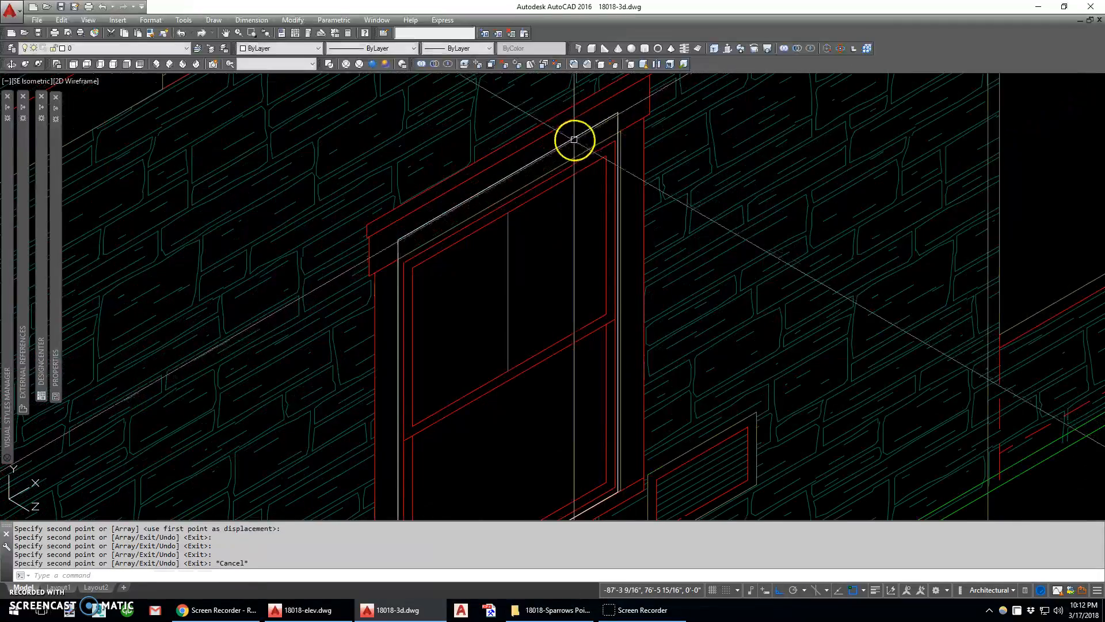
pyautogui.click(508, 176)
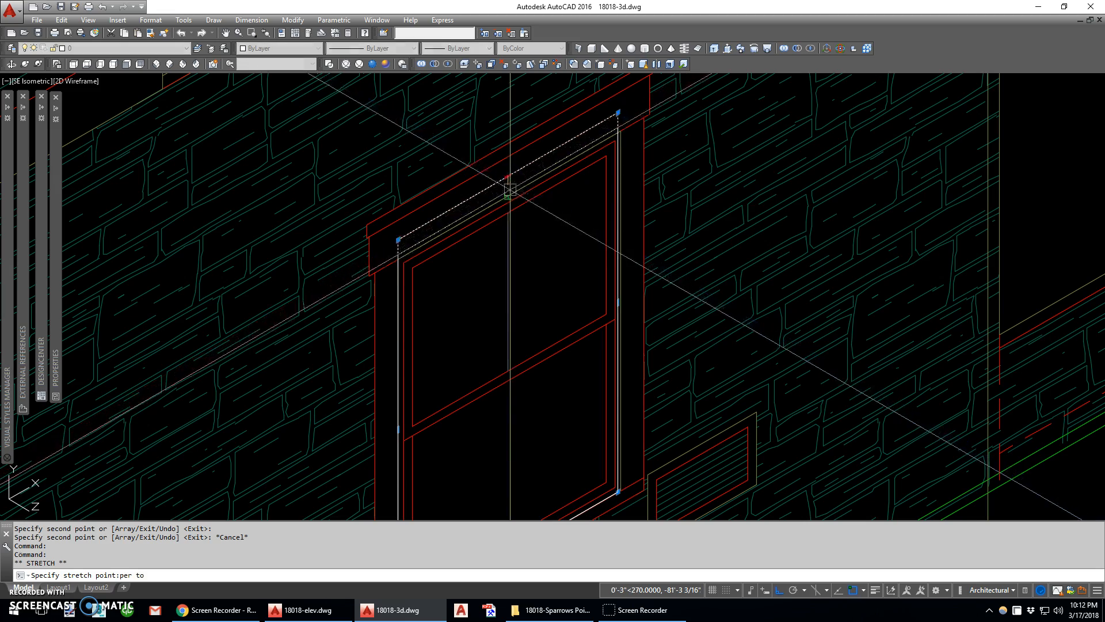
pyautogui.click(510, 191)
pyautogui.scroll(-5, 556, 225)
pyautogui.scroll(3, 548, 226)
pyautogui.scroll(1, 564, 198)
# Copy the shortened rectangle by its upper corner onto the other window in the stone wall
pyautogui.write('c')
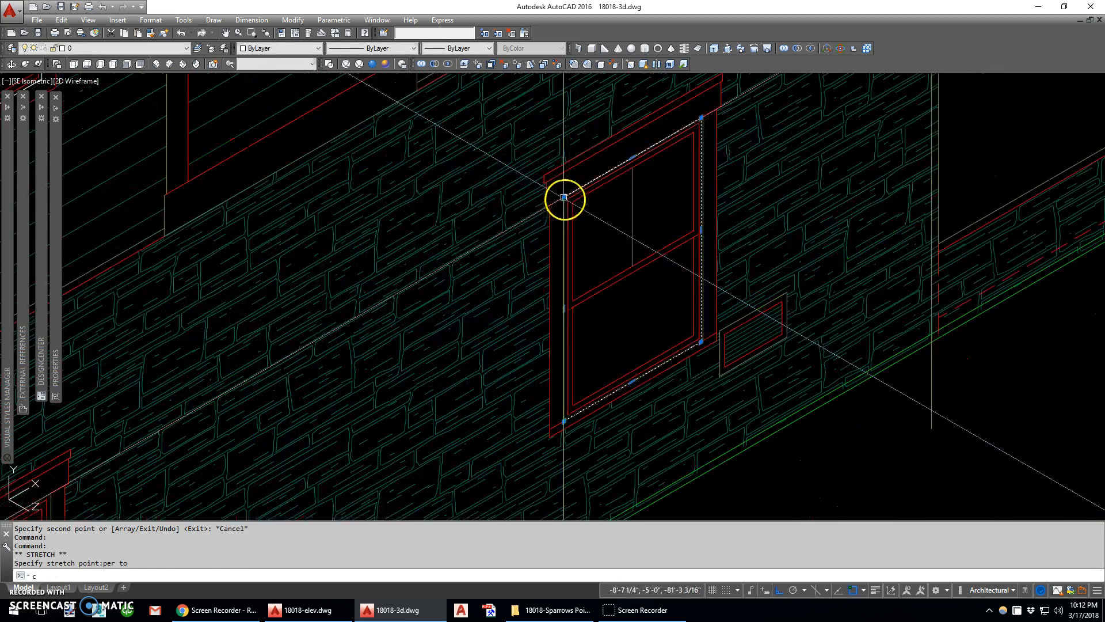
pyautogui.press('Return')
pyautogui.click(564, 198)
pyautogui.scroll(-3, 513, 227)
pyautogui.scroll(5, 320, 338)
pyautogui.click(298, 358)
pyautogui.scroll(-6, 402, 301)
pyautogui.press('Escape')
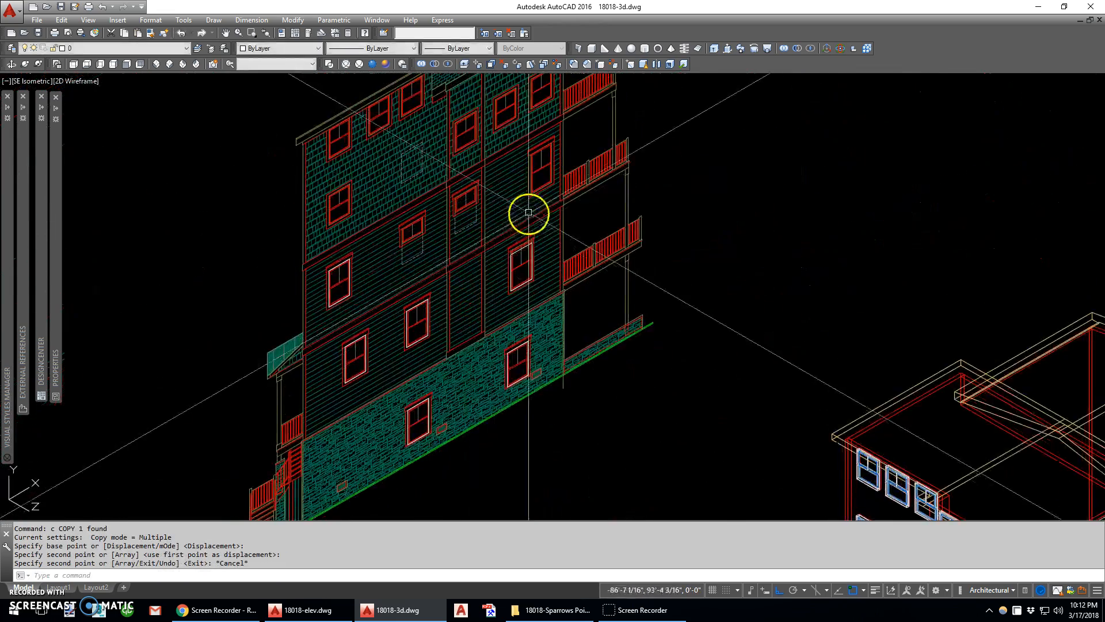
pyautogui.scroll(4, 537, 167)
pyautogui.write('c')
pyautogui.press('Return')
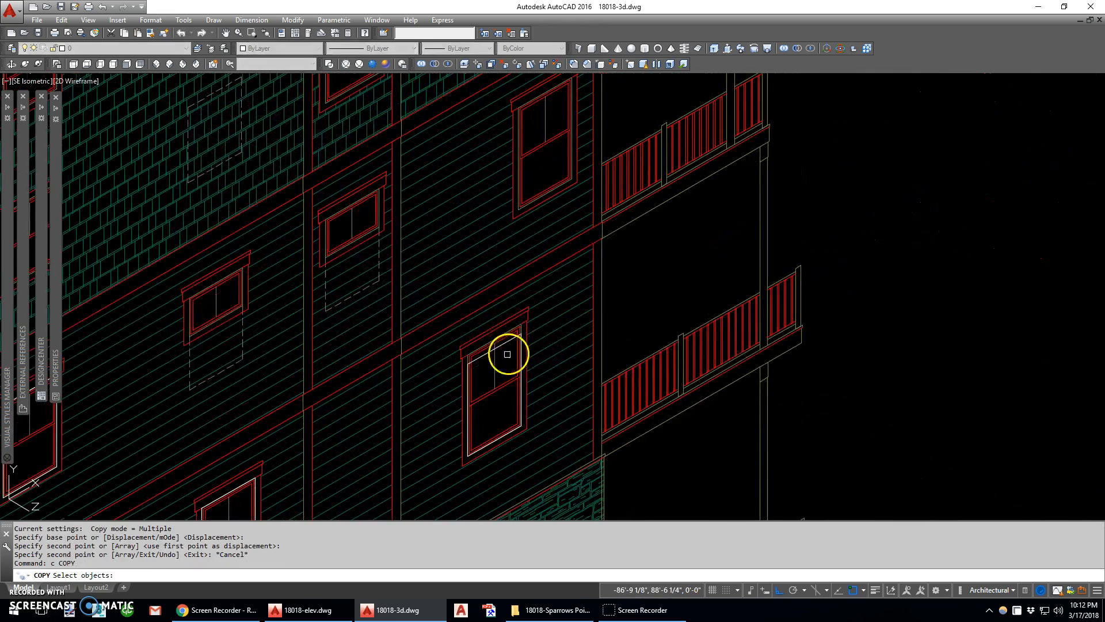
pyautogui.moveTo(507, 354); pyautogui.dragTo(629, 210, button='middle')
pyautogui.press('Escape')
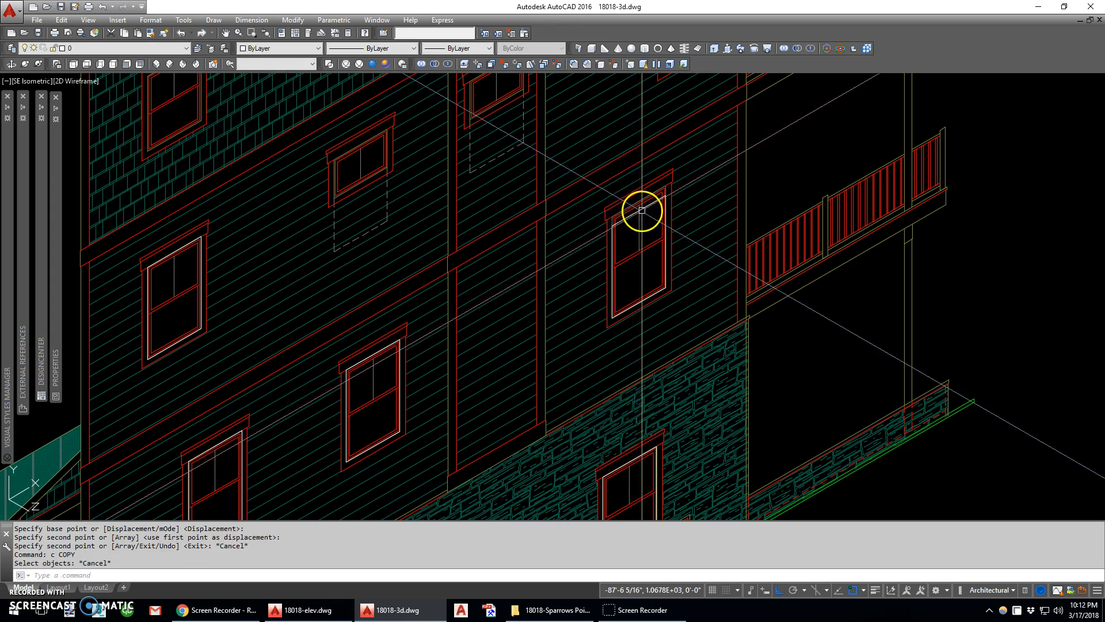
# Erase the copied rectangle from the lower clapboard window beside the lowest balcony
pyautogui.scroll(-2, 642, 211)
pyautogui.click(636, 205)
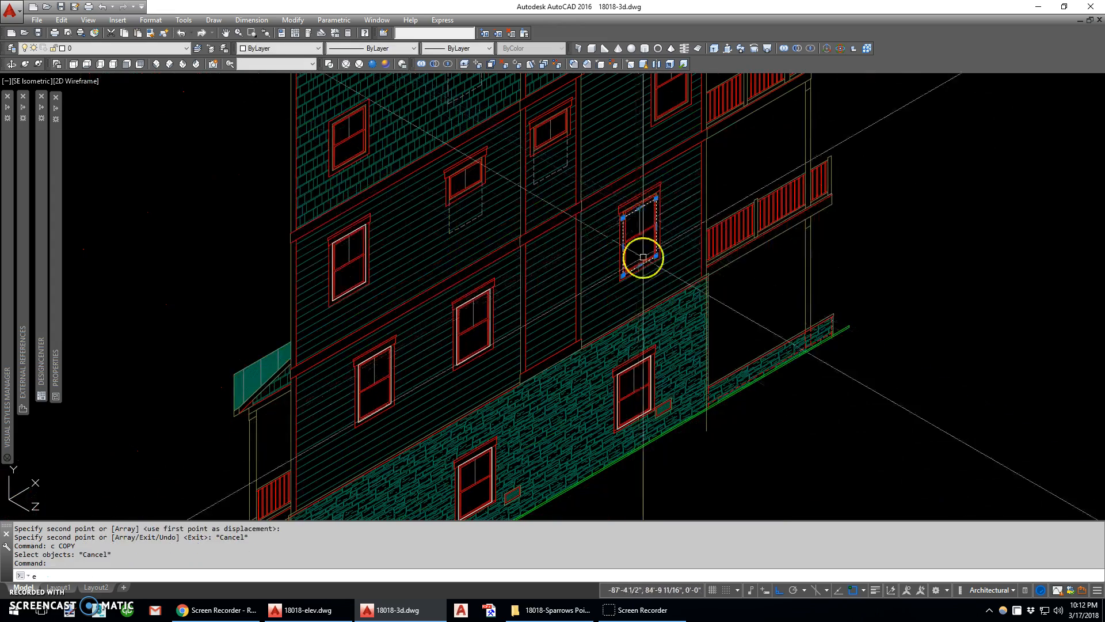
pyautogui.write('e c')
# Try copying the stone wall window's rectangle by its upper corner onto the clapboard window above it
pyautogui.click(648, 357)
pyautogui.scroll(5, 649, 357)
pyautogui.click(659, 350)
pyautogui.scroll(-2, 657, 350)
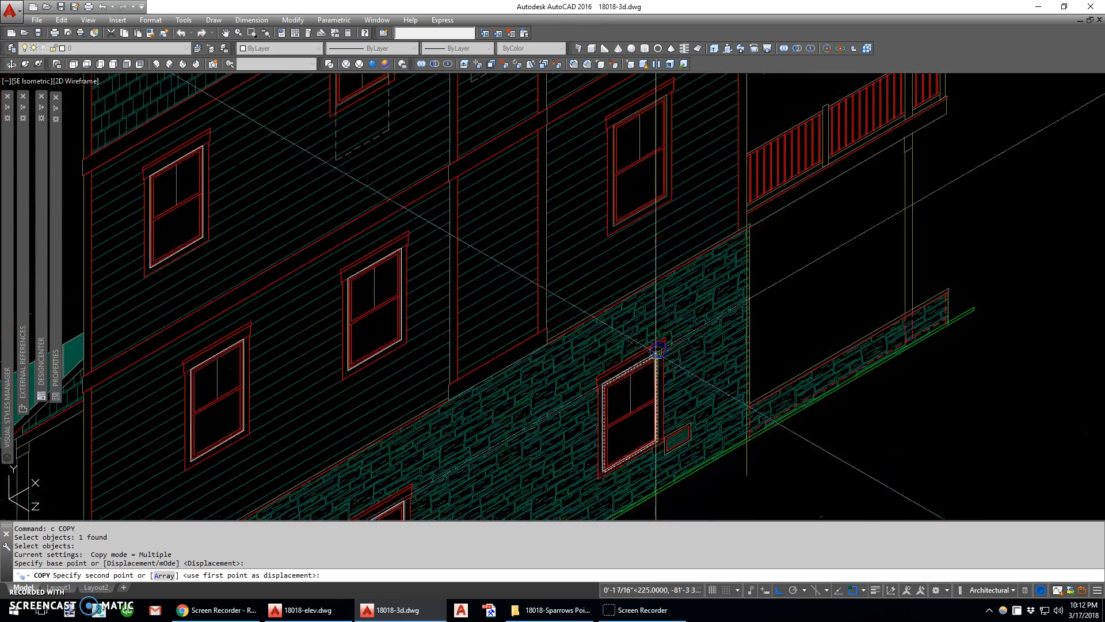
pyautogui.scroll(4, 663, 104)
pyautogui.press('Escape')
# Stretch the lower edge of the clapboard window's copied rectangle to match the window frame
pyautogui.write('s')
pyautogui.press('space')
pyautogui.scroll(-3, 672, 257)
pyautogui.write('c')
pyautogui.press('space')
pyautogui.click(681, 265)
pyautogui.click(599, 330)
pyautogui.press('space')
pyautogui.scroll(4, 610, 311)
pyautogui.click(622, 333)
pyautogui.click(623, 341)
pyautogui.scroll(-5, 621, 303)
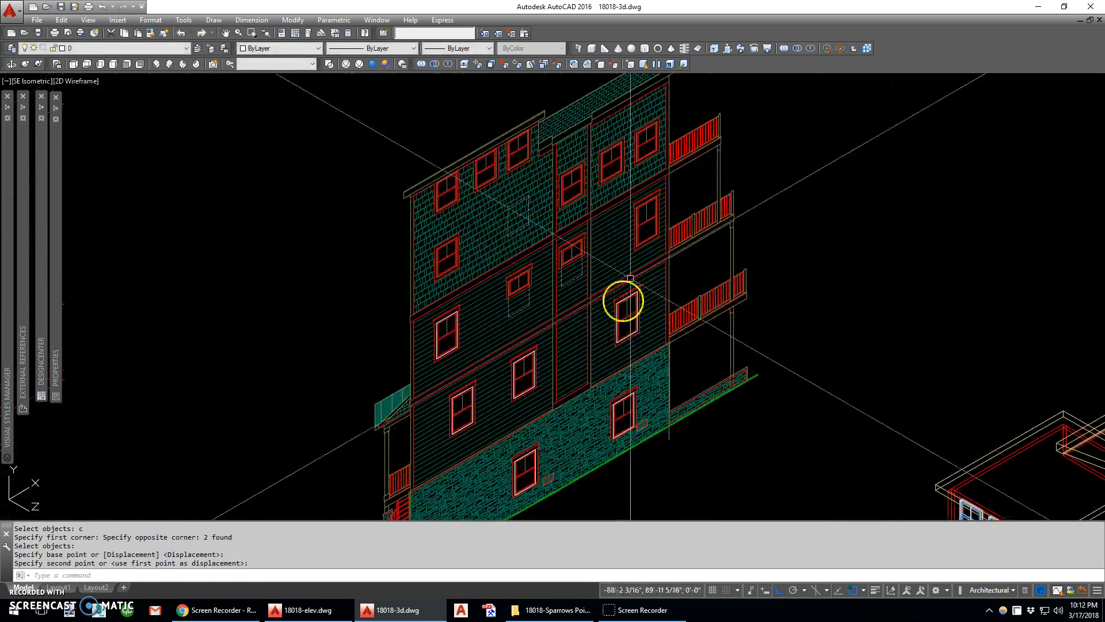
pyautogui.scroll(3, 656, 212)
pyautogui.scroll(3, 618, 358)
pyautogui.scroll(4, 618, 358)
pyautogui.write('c')
pyautogui.press('space')
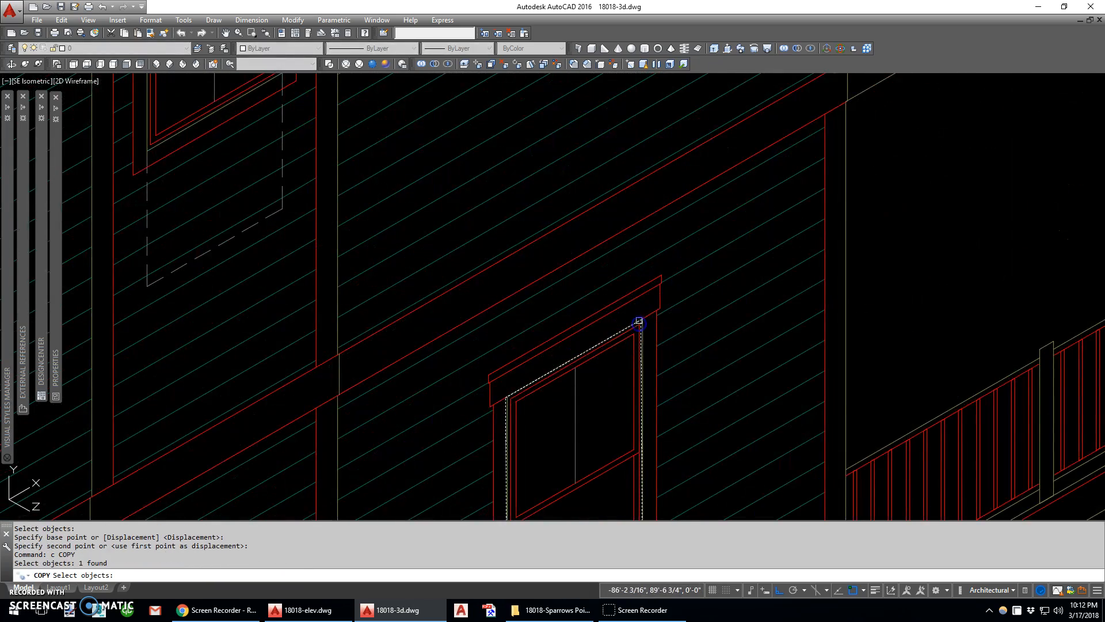
pyautogui.scroll(3, 639, 322)
pyautogui.press('Escape')
# Replace the rectangle on the clapboard window beside the lowest balcony with one drawn corner to corner over its frame
pyautogui.write('E')
pyautogui.press('space')
pyautogui.write('rec')
pyautogui.press('space')
pyautogui.click(630, 289)
pyautogui.scroll(-3, 627, 236)
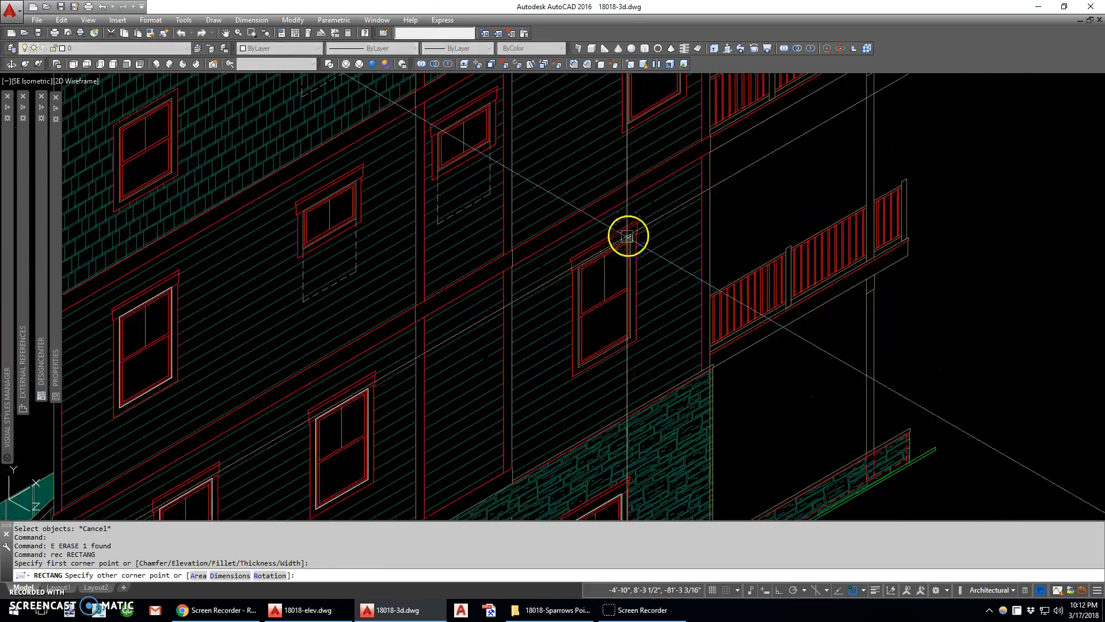
pyautogui.scroll(5, 576, 374)
pyautogui.click(558, 394)
# Draw a rectangle around the frame of the tall window one storey up, beside the middle balcony
pyautogui.scroll(-5, 559, 397)
pyautogui.moveTo(563, 399); pyautogui.dragTo(613, 207, button='middle')
pyautogui.scroll(4, 581, 190)
pyautogui.press('space')
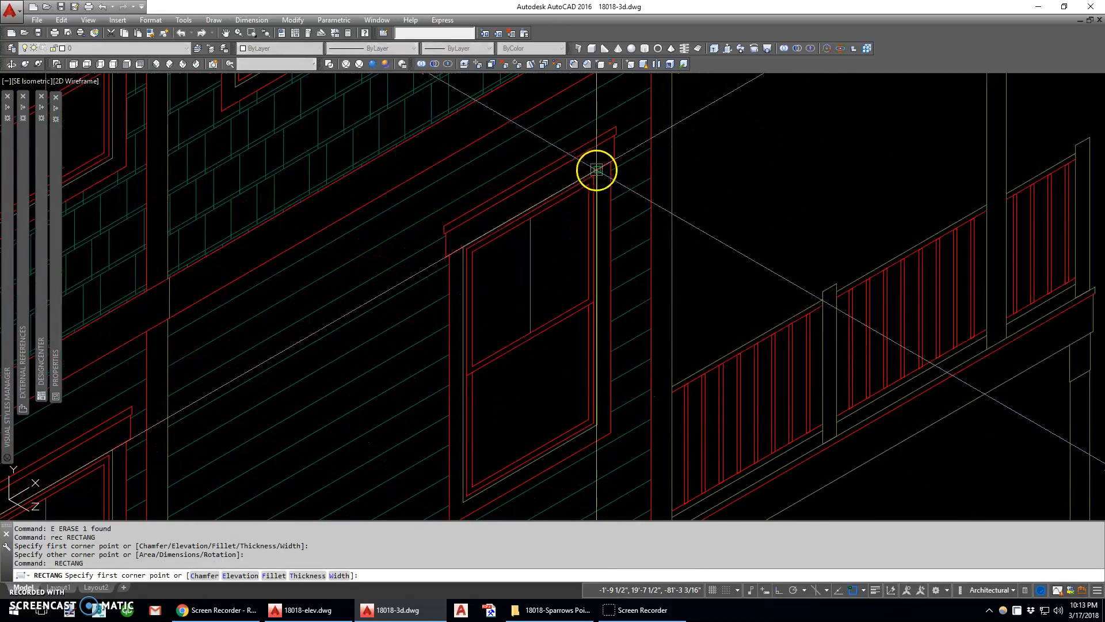
pyautogui.scroll(-4, 548, 314)
pyautogui.scroll(5, 535, 311)
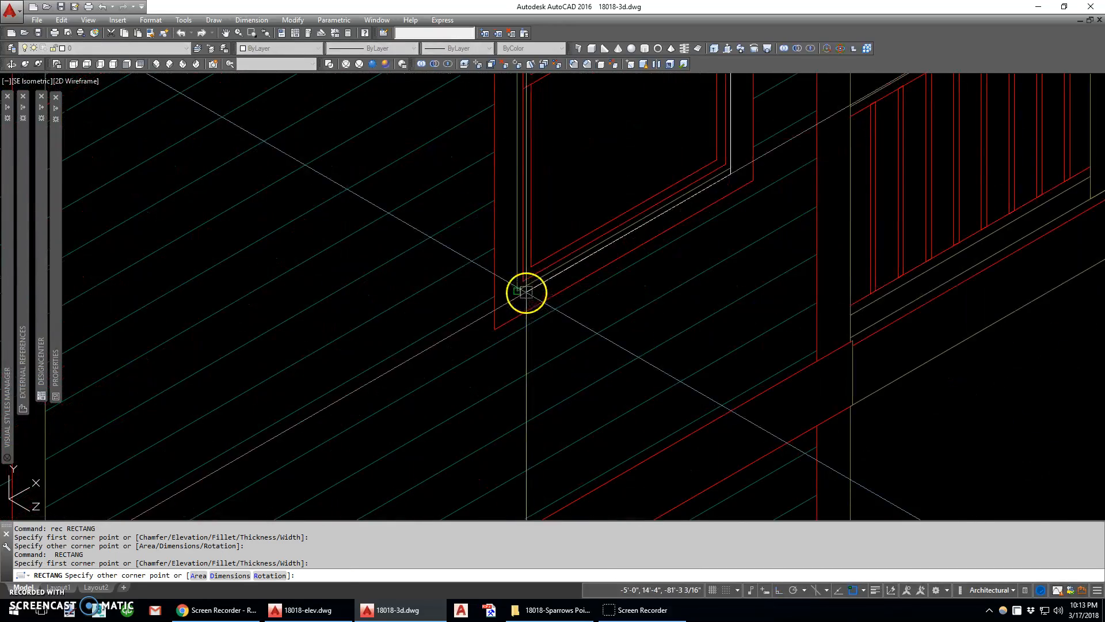
pyautogui.click(526, 293)
# Draw a rectangle around the frame of the small window in the narrow clapboard bay
pyautogui.press('space')
pyautogui.scroll(-5, 481, 320)
pyautogui.scroll(4, 378, 316)
pyautogui.click(416, 255)
pyautogui.click(281, 420)
pyautogui.click(282, 425)
pyautogui.scroll(-5, 345, 406)
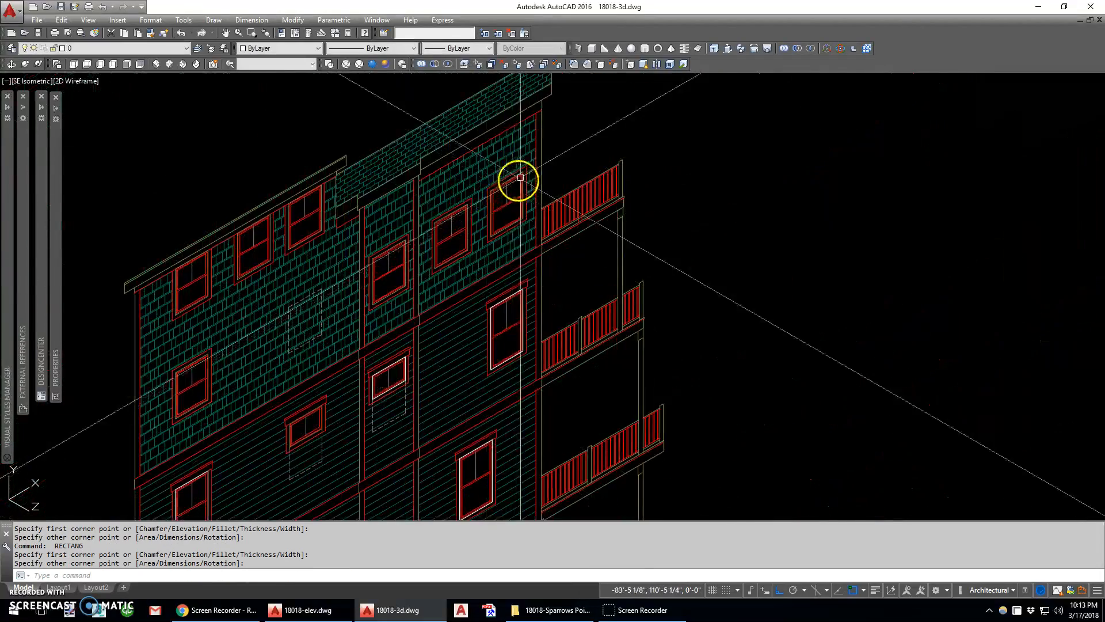
# Draw a rectangle around the frame of the shingle wall's window nearest the top balcony
pyautogui.scroll(4, 521, 168)
pyautogui.press('space')
pyautogui.scroll(2, 525, 163)
pyautogui.click(524, 163)
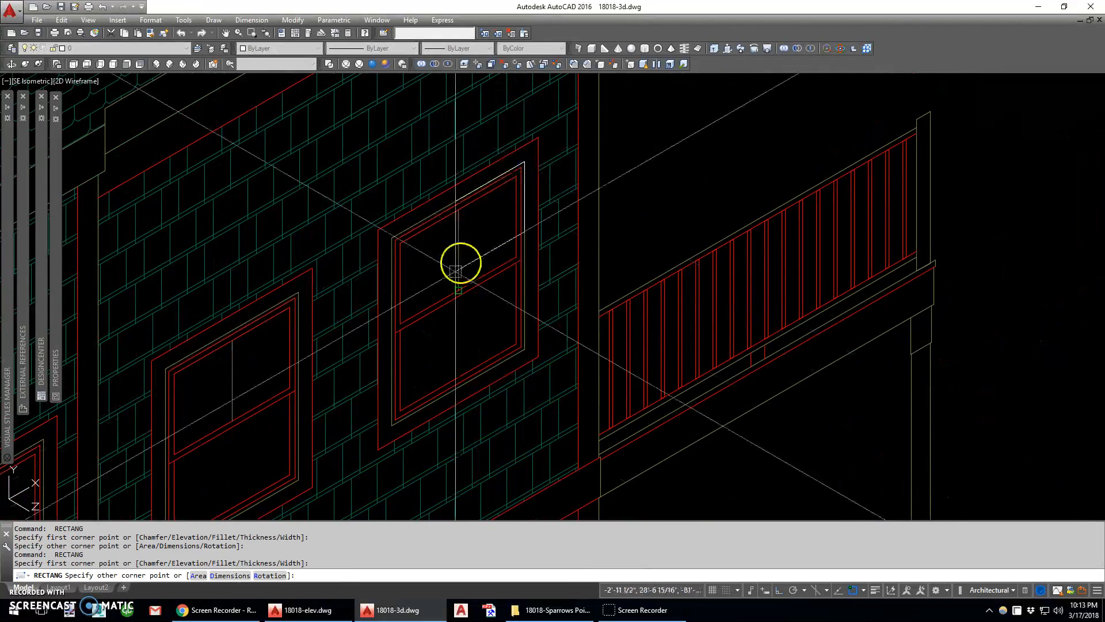
pyautogui.click(395, 426)
# Copy that rectangle by its lower corner onto the next two shingle wall windows to its left
pyautogui.write('c')
pyautogui.press('space')
pyautogui.click(392, 427)
pyautogui.press('space')
pyautogui.click(393, 427)
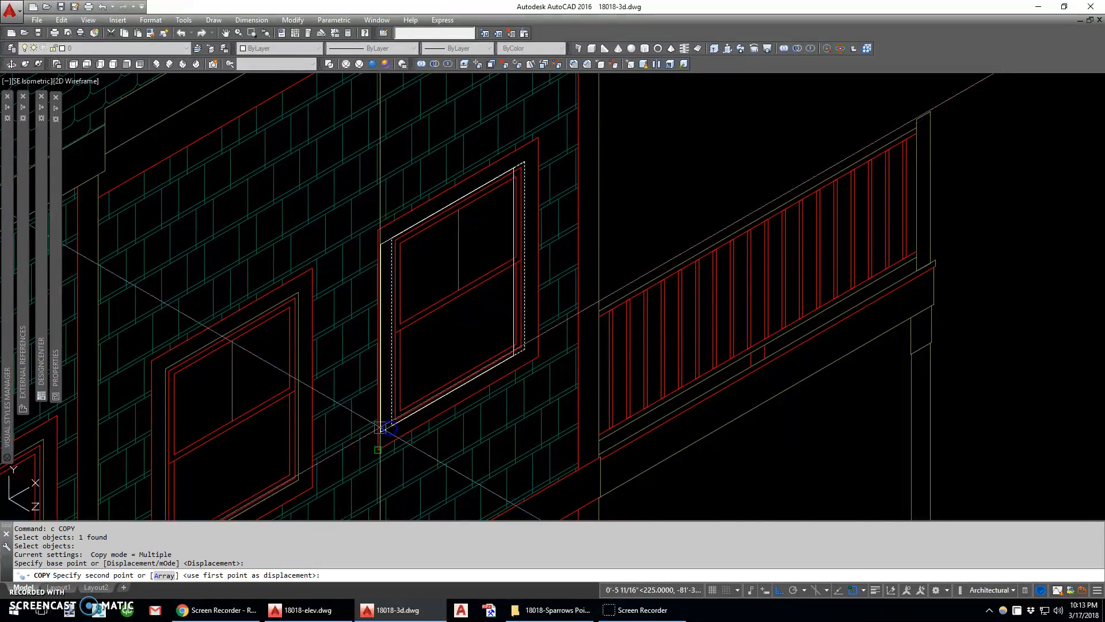
pyautogui.moveTo(285, 491); pyautogui.dragTo(652, 233, button='middle')
pyautogui.click(500, 324)
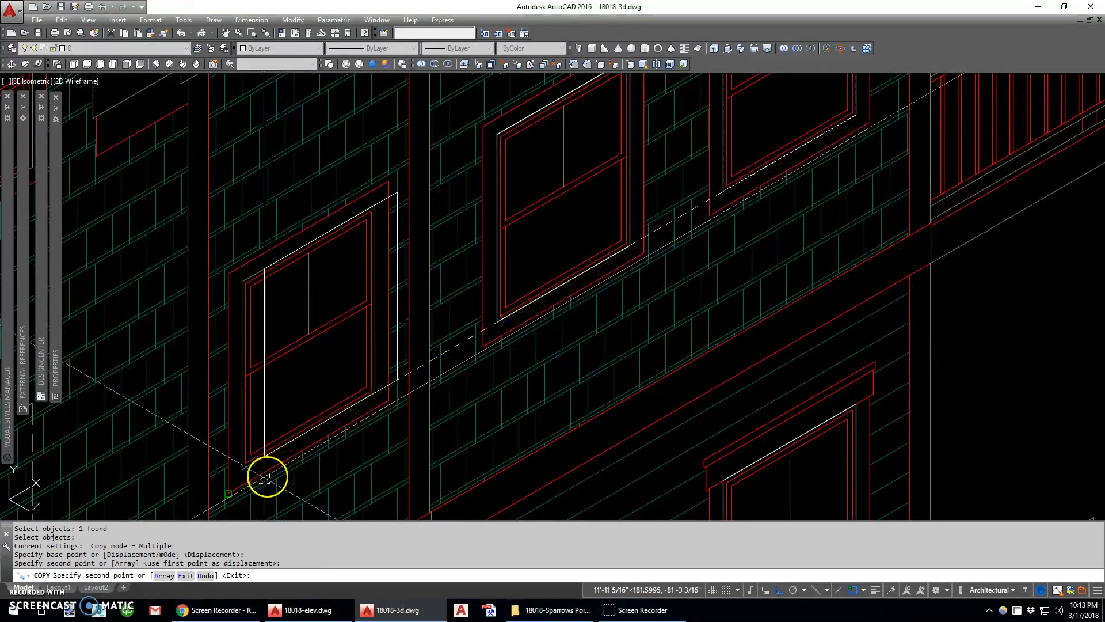
pyautogui.click(245, 473)
pyautogui.scroll(-6, 446, 338)
pyautogui.press('Escape')
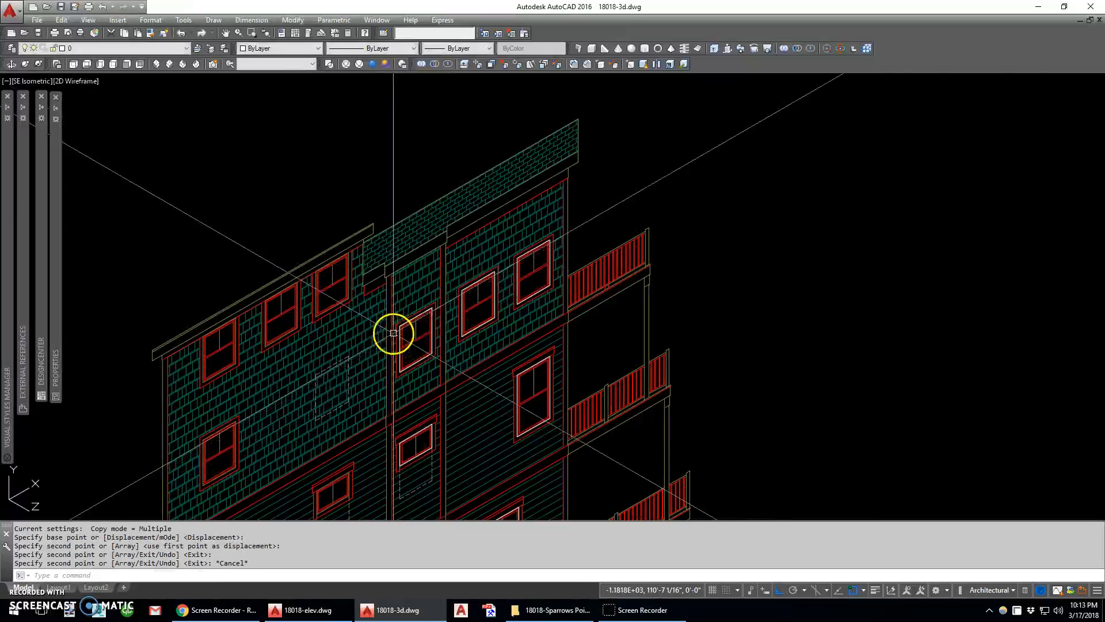
# Copy the narrow shingled bay's window rectangle onto the three windows under the lower eave
pyautogui.scroll(4, 404, 374)
pyautogui.write('c')
pyautogui.press('space')
pyautogui.click(404, 371)
pyautogui.press('space')
pyautogui.click(404, 366)
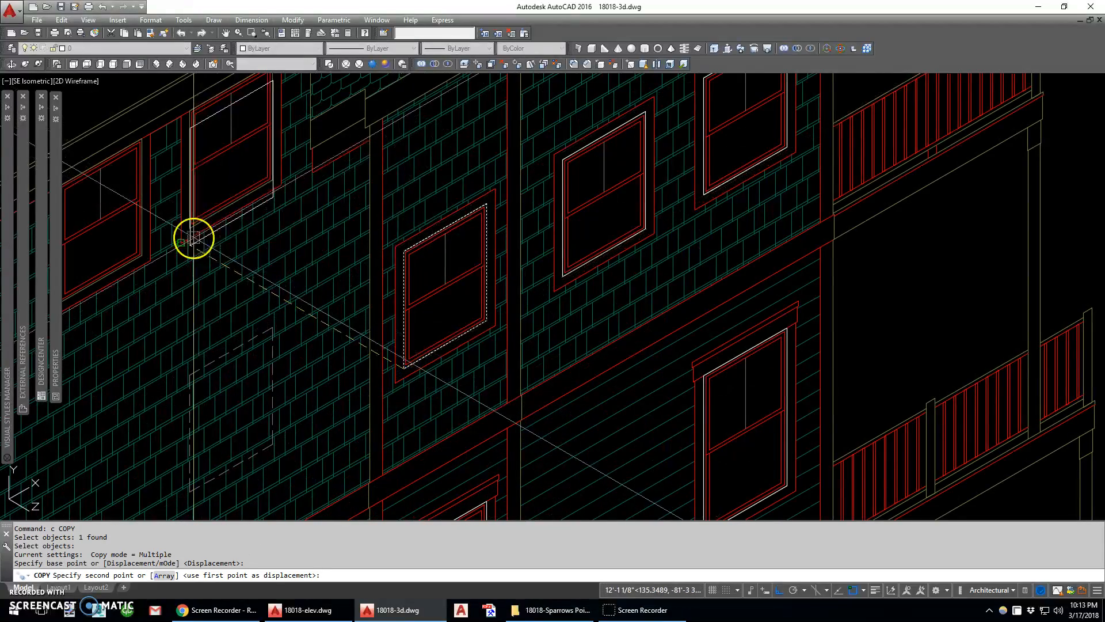
pyautogui.click(153, 257)
pyautogui.moveTo(119, 268); pyautogui.dragTo(346, 252, button='middle')
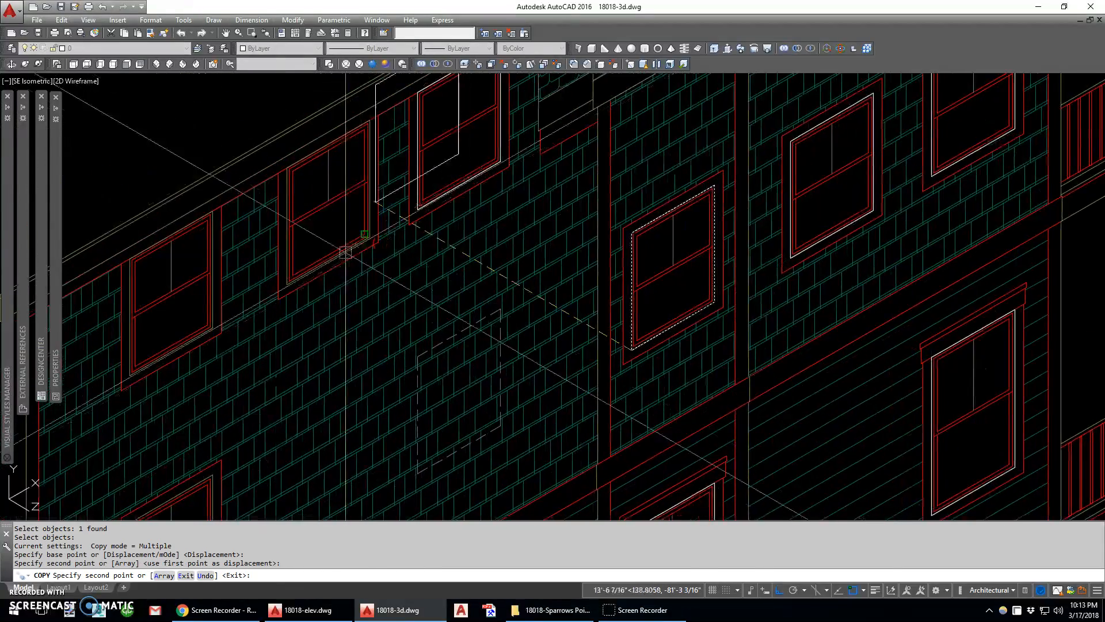
pyautogui.click(289, 285)
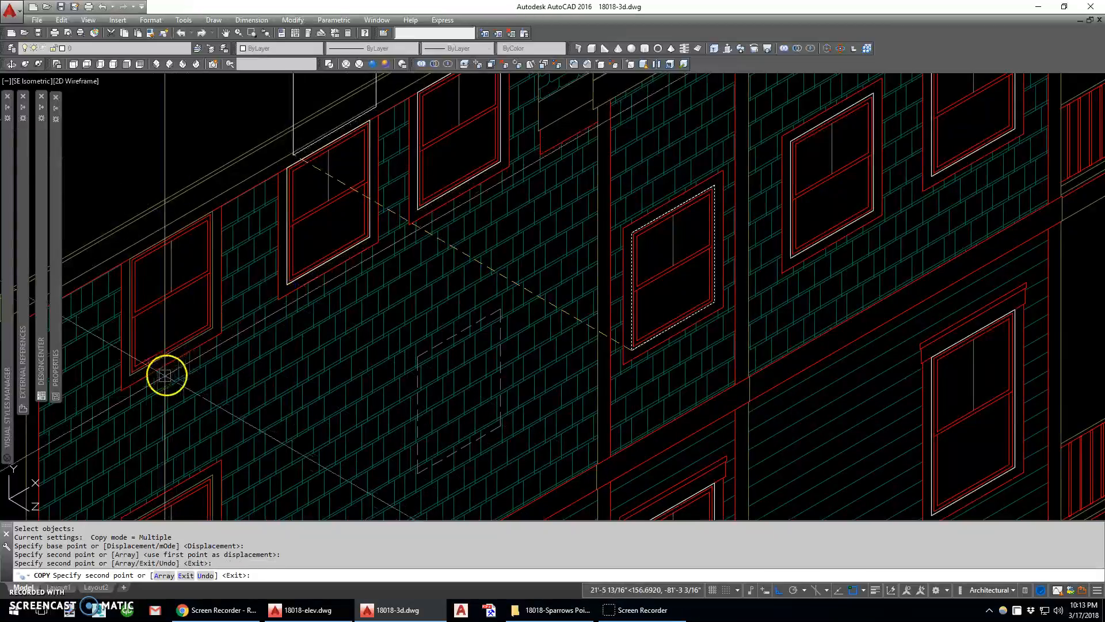
pyautogui.click(133, 380)
# Place one more copy on the shingle wall window below the leftmost eave window and end the copying
pyautogui.moveTo(132, 380); pyautogui.dragTo(325, 204, button='middle')
pyautogui.scroll(2, 319, 442)
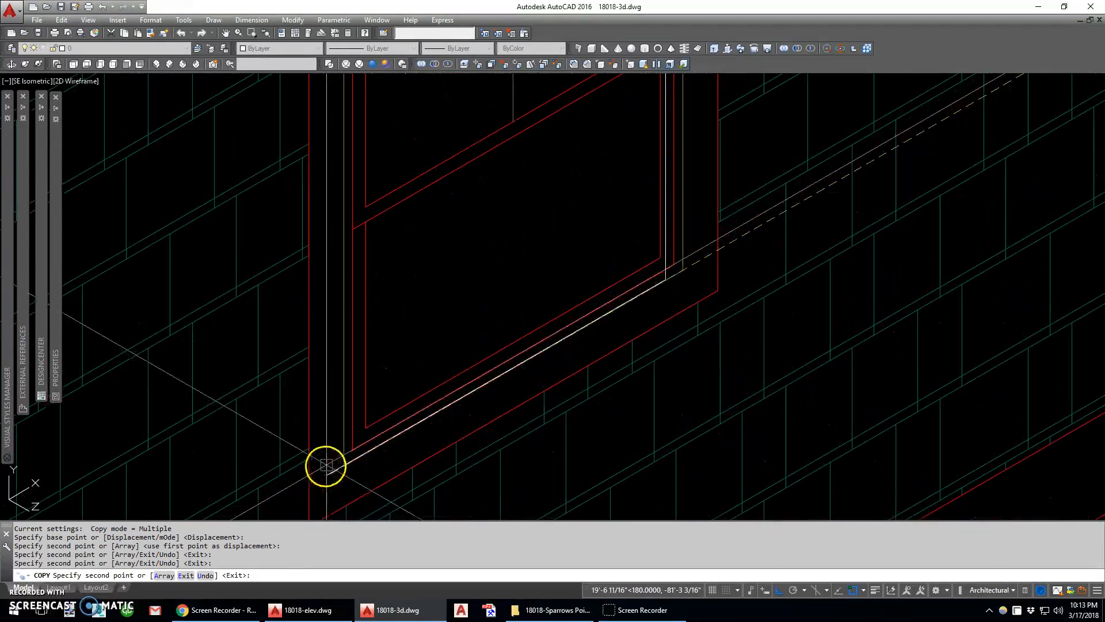
pyautogui.click(340, 464)
pyautogui.scroll(-5, 328, 299)
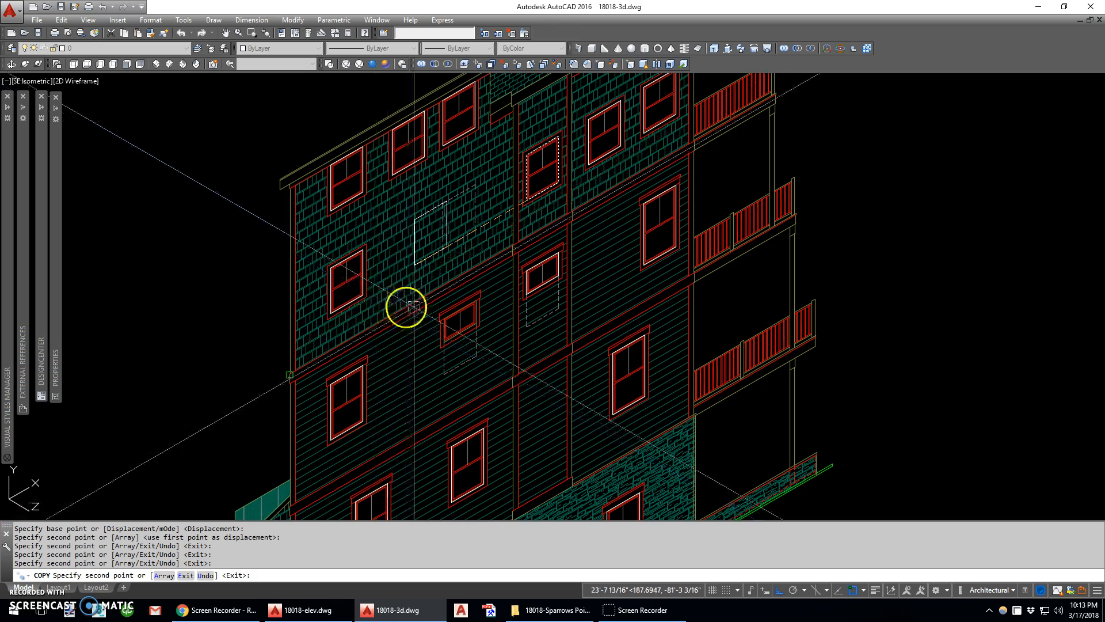
pyautogui.press('Escape')
# Copy the small window's rectangle by its lower corner onto the other small clapboard window to its left
pyautogui.scroll(5, 535, 304)
pyautogui.write('c')
pyautogui.press('Return')
pyautogui.click(538, 252)
pyautogui.press('Return')
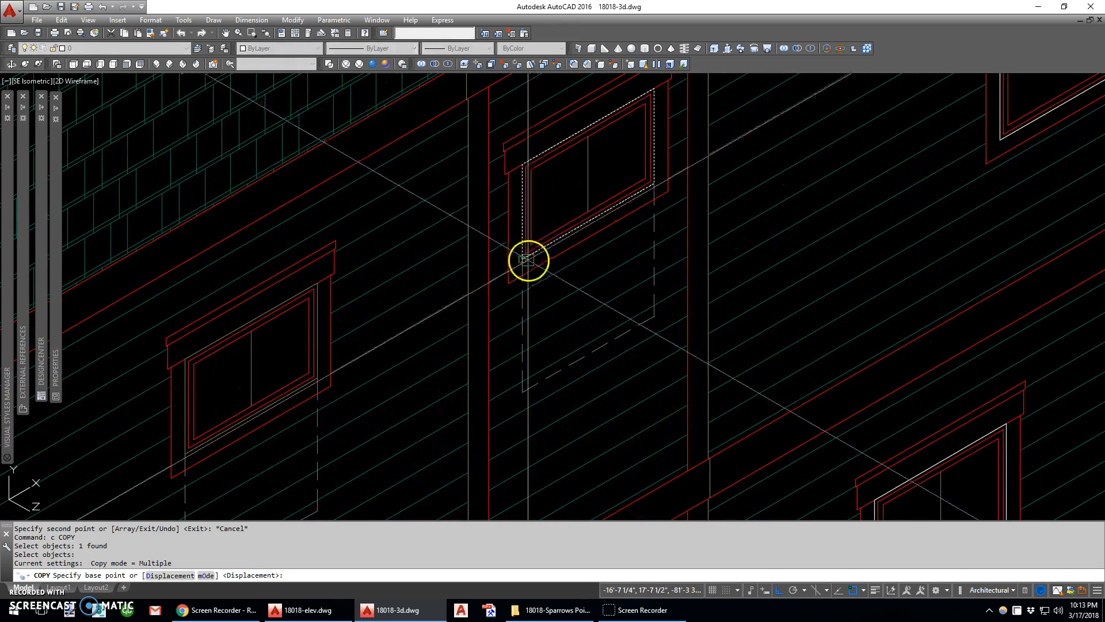
pyautogui.scroll(4, 185, 444)
pyautogui.click(175, 399)
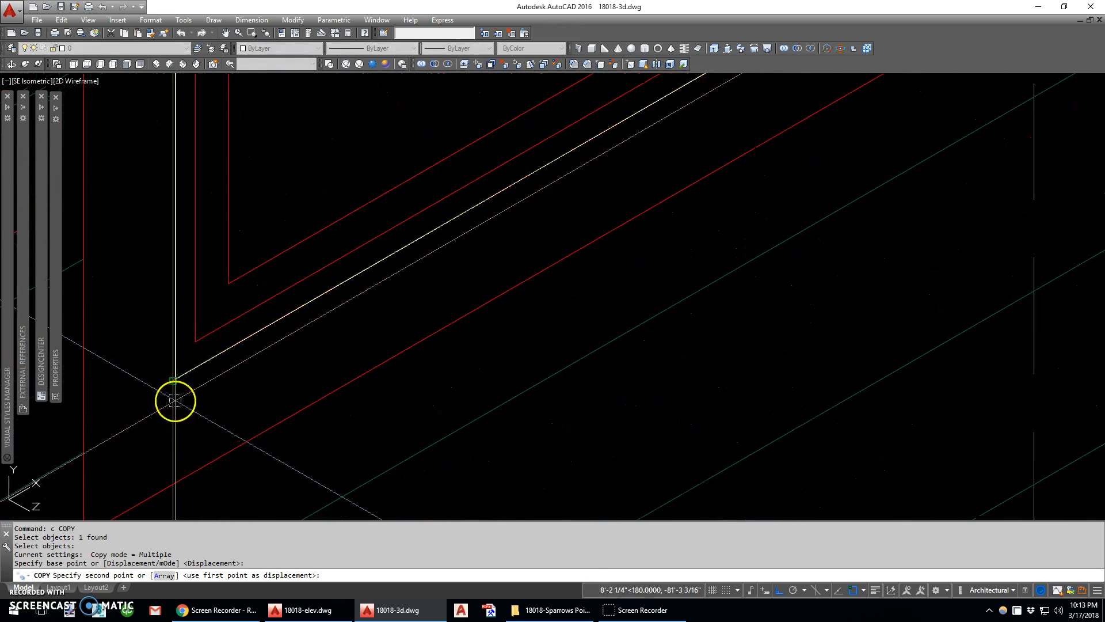
pyautogui.scroll(-5, 247, 409)
pyautogui.press('Escape')
pyautogui.scroll(-5, 391, 254)
pyautogui.scroll(-3, 455, 264)
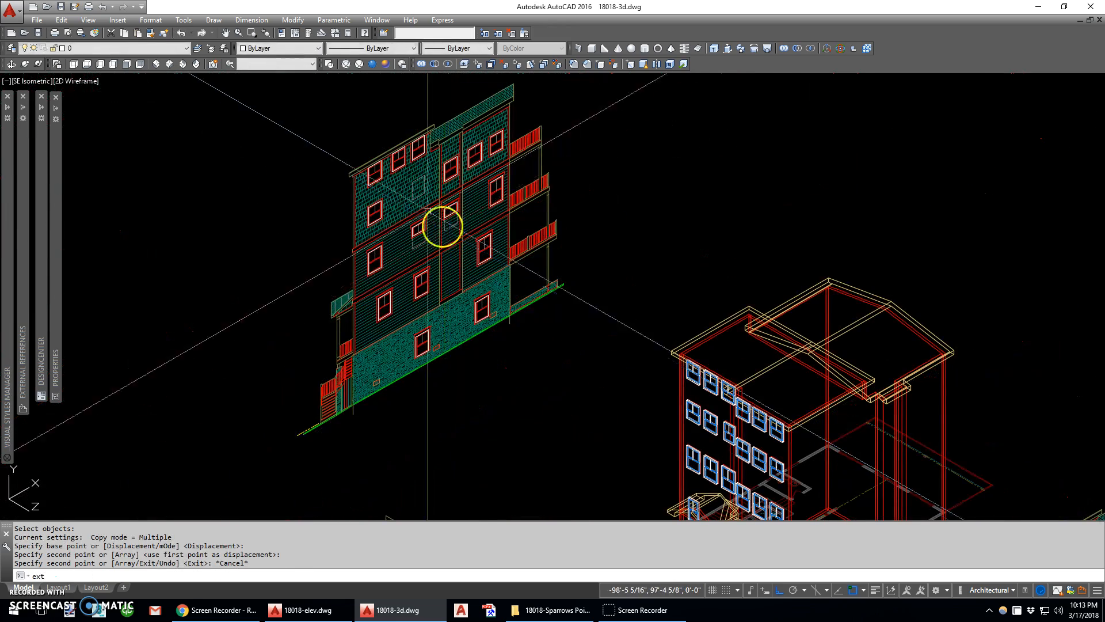
# Extrude all the window rectangles on the side elevation into long boxes that pass completely through the building
pyautogui.press('Return')
pyautogui.click(295, 94)
pyautogui.click(518, 414)
pyautogui.scroll(-2, 512, 276)
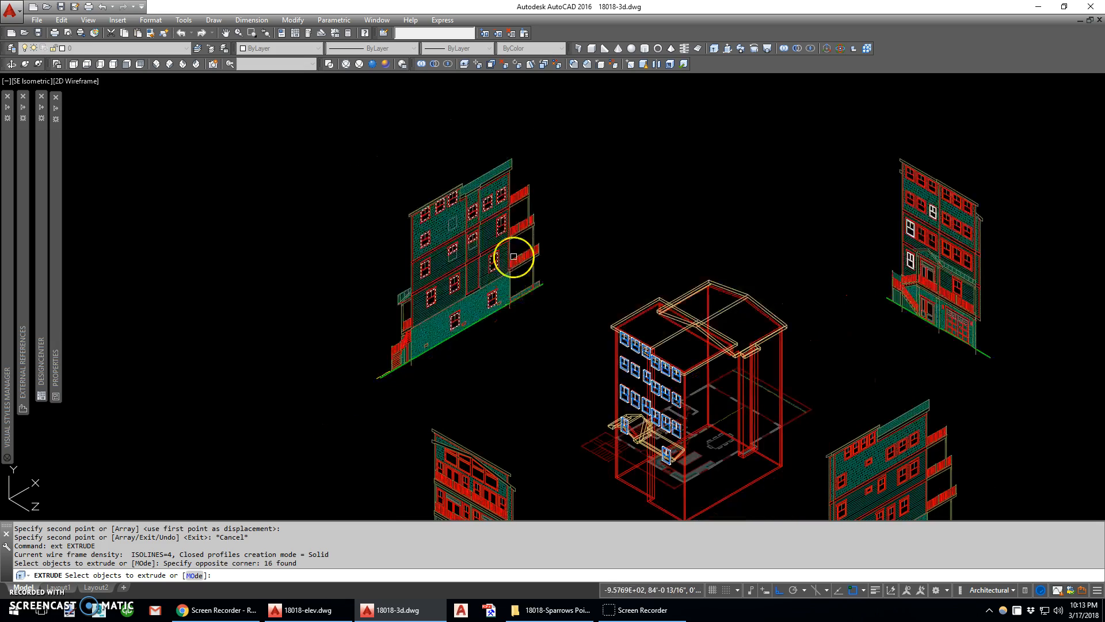
pyautogui.press('Return')
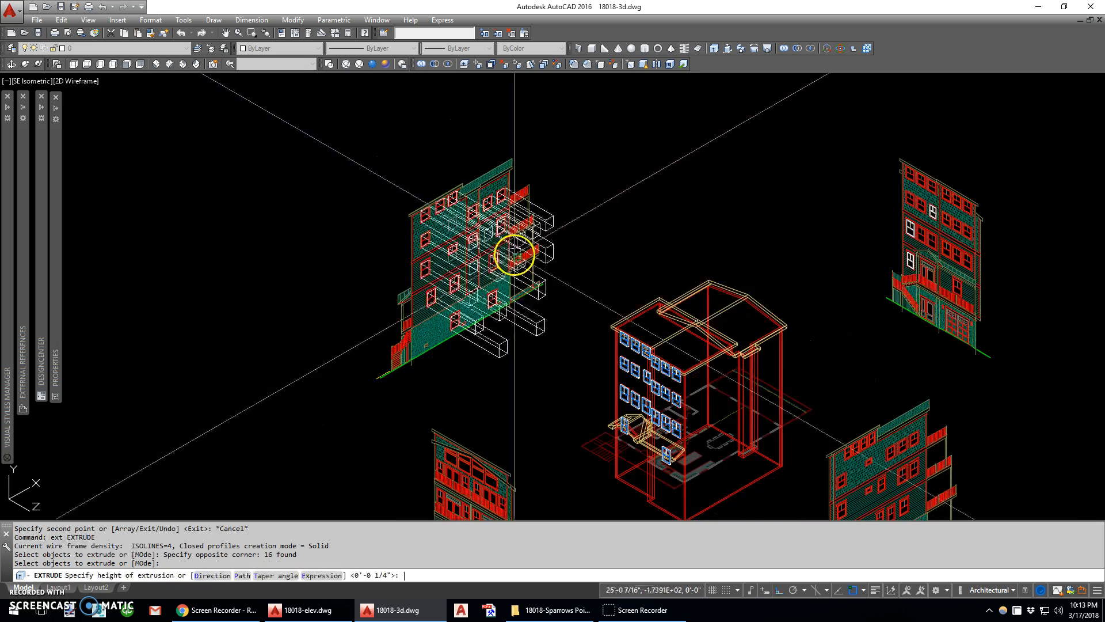
pyautogui.click(834, 336)
pyautogui.moveTo(834, 334); pyautogui.dragTo(712, 266, button='middle')
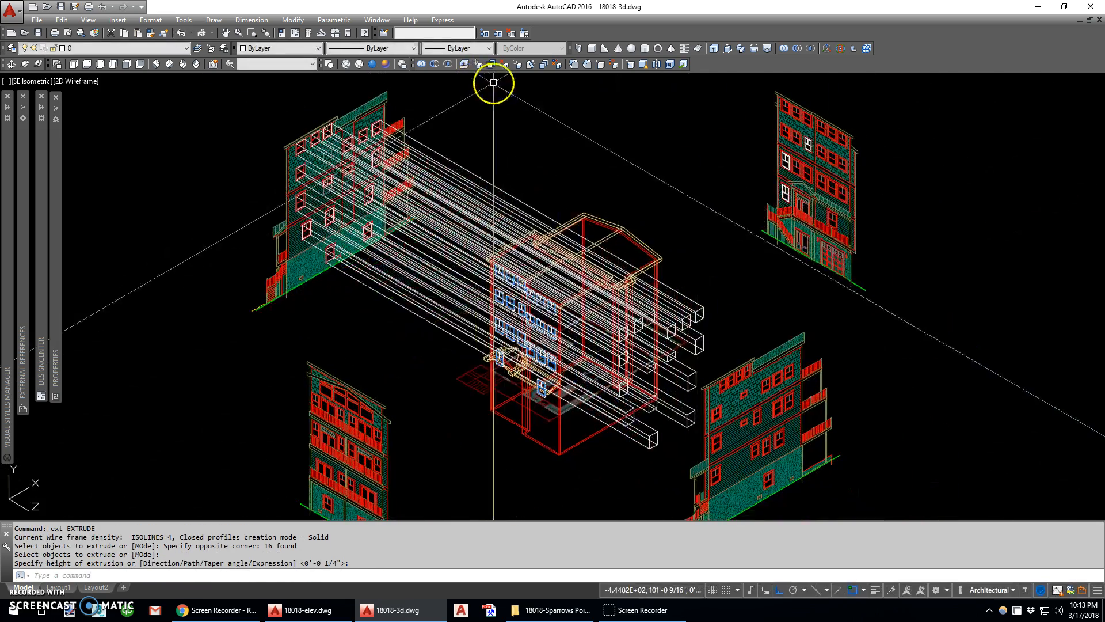
pyautogui.scroll(6, 654, 378)
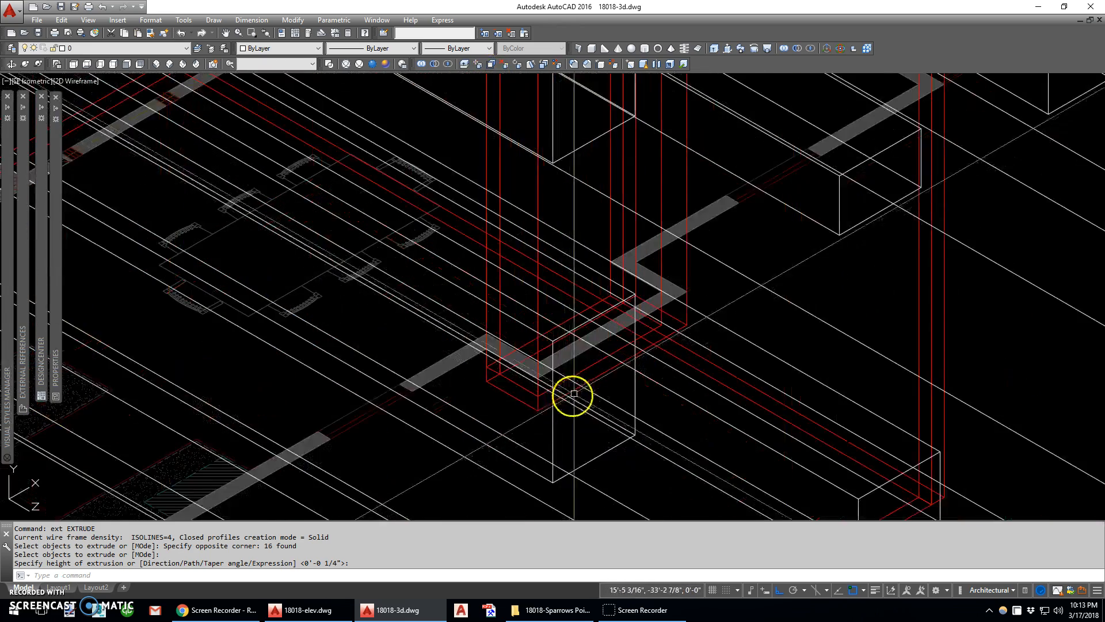
pyautogui.click(597, 376)
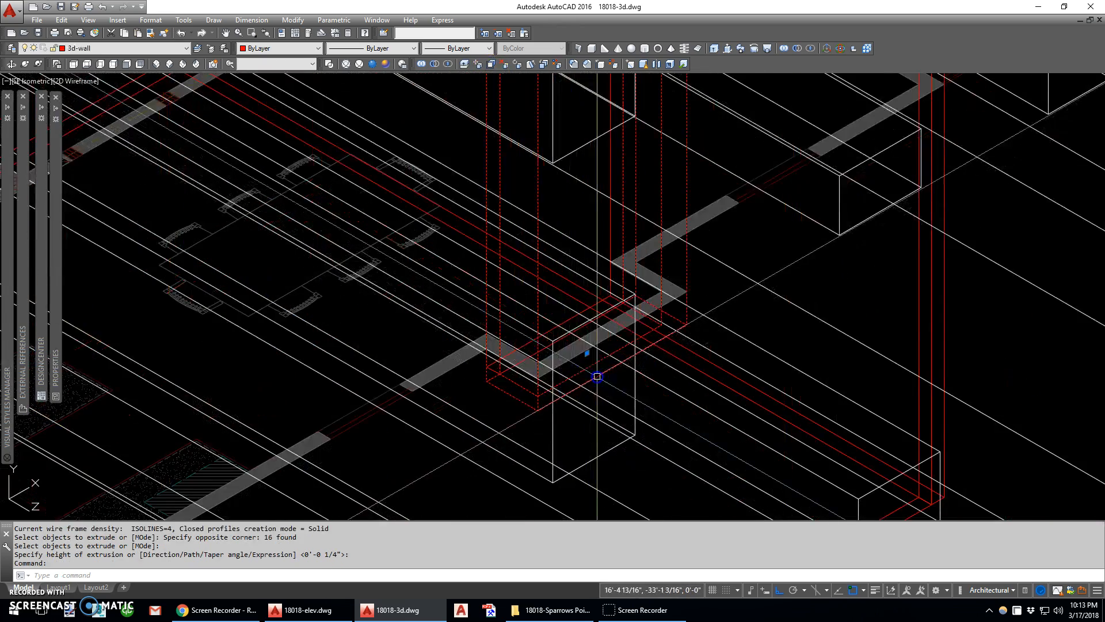
pyautogui.scroll(-6, 602, 366)
pyautogui.moveTo(615, 250); pyautogui.dragTo(614, 303, button='middle')
pyautogui.scroll(-4, 614, 305)
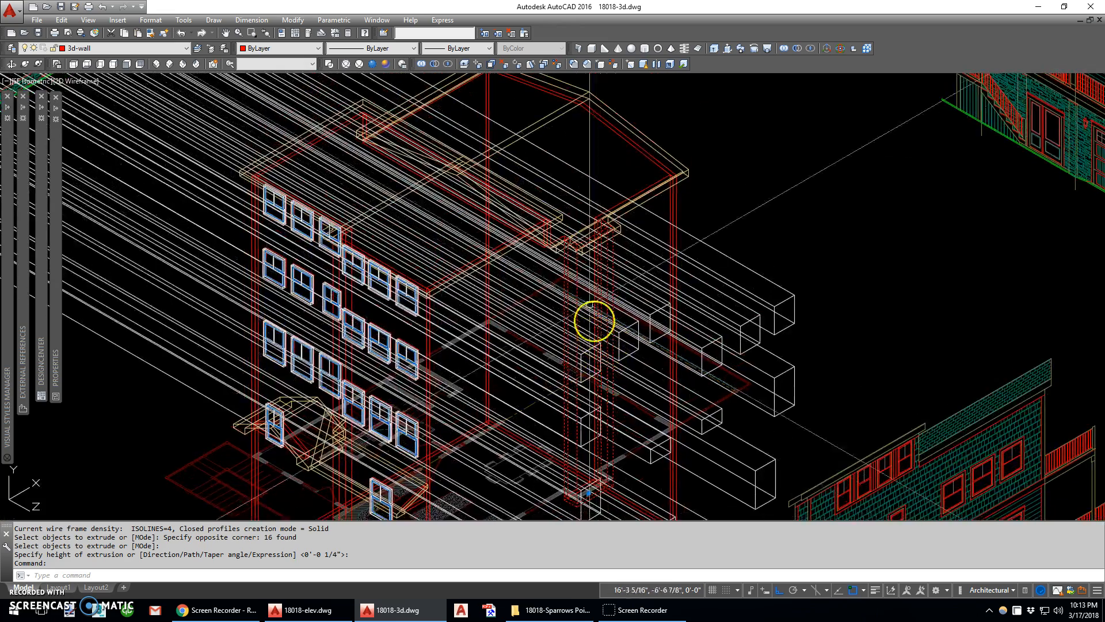
pyautogui.press('Escape')
pyautogui.press('Escape')
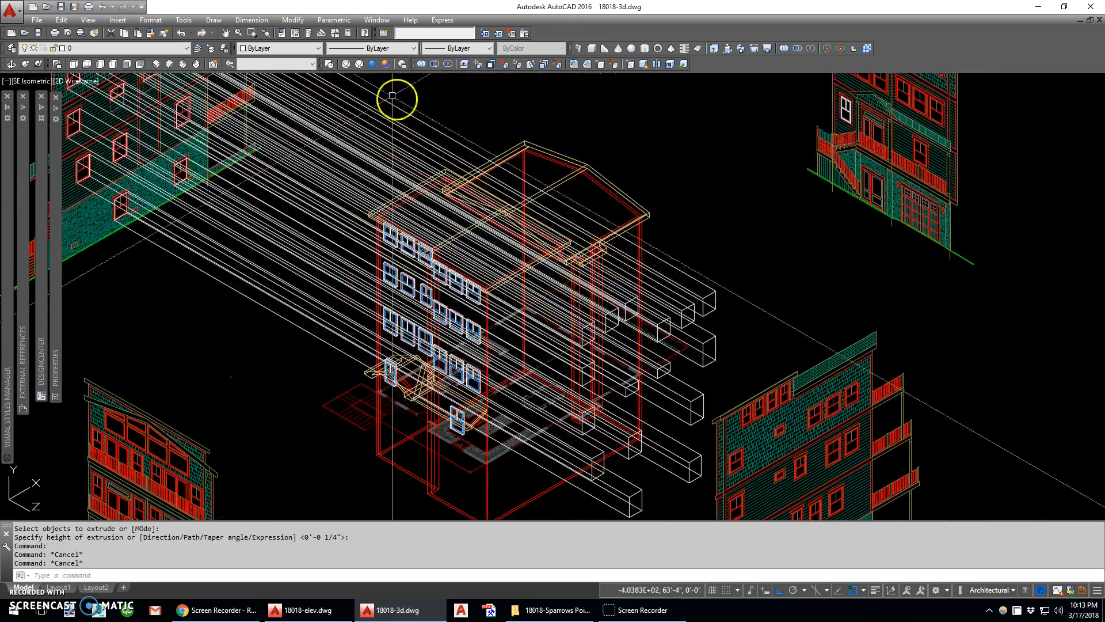
# Show the model in the Realistic visual style and orbit to the side wall pierced by the extruded boxes
pyautogui.click(373, 64)
pyautogui.moveTo(523, 299)
pyautogui.keyDown('shift'); pyautogui.mouseDown(button='middle')
pyautogui.moveTo(468, 313)
pyautogui.moveTo(496, 279)
pyautogui.moveTo(483, 260)
pyautogui.moveTo(513, 288)
pyautogui.mouseUp(button='middle'); pyautogui.keyUp('shift')
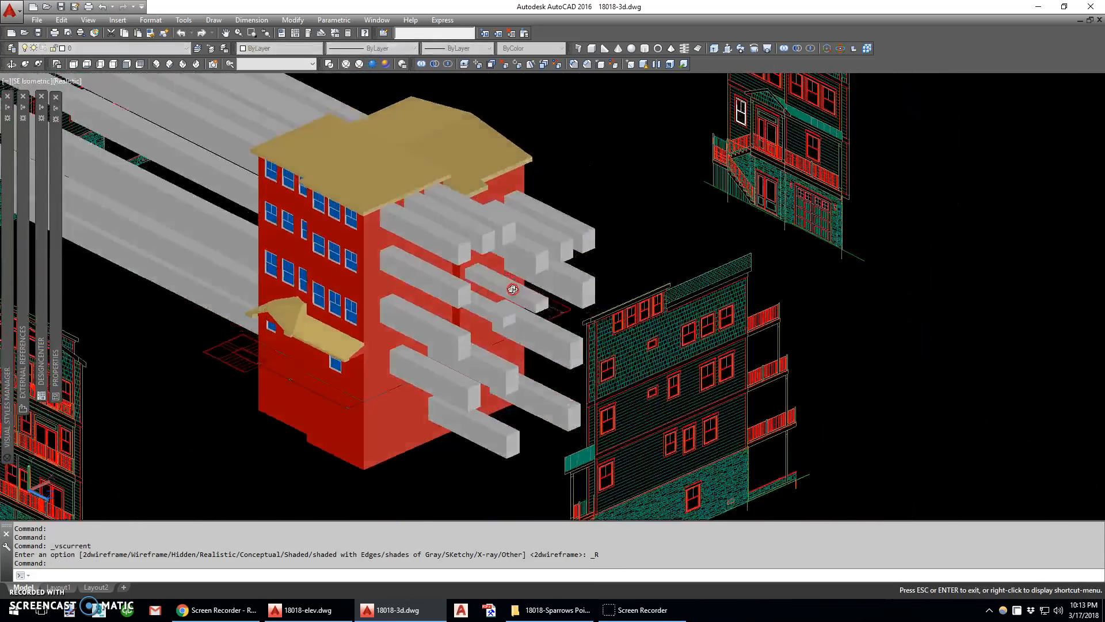
pyautogui.scroll(2, 470, 261)
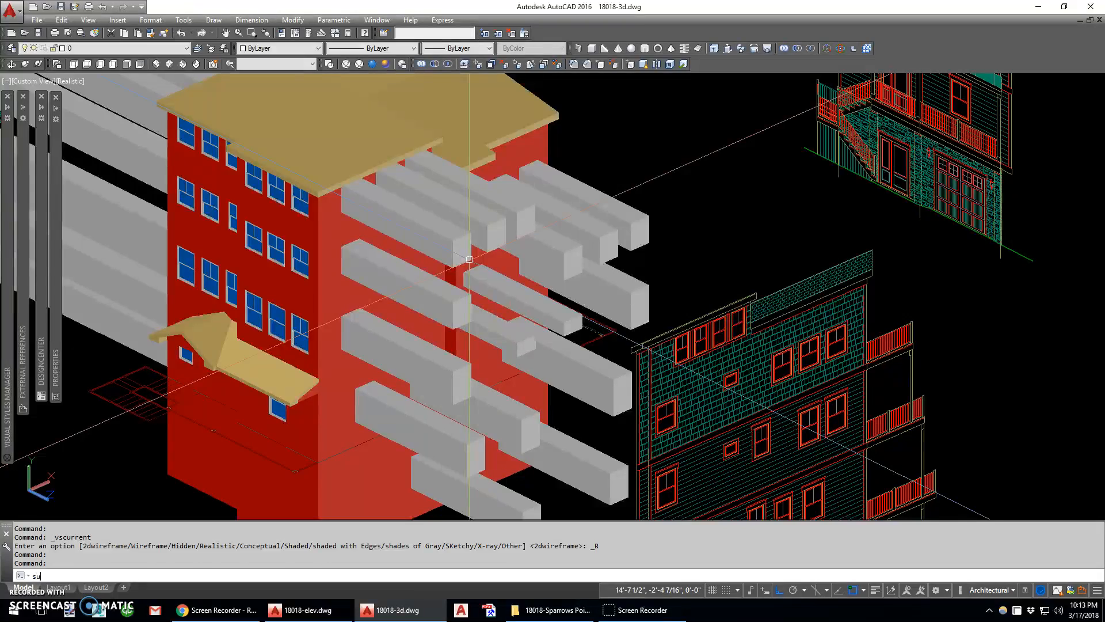
# Subtract the three top-floor window boxes under the main eave from the side wall nearest the front corner
pyautogui.press('Return')
pyautogui.scroll(3, 398, 241)
pyautogui.click(406, 251)
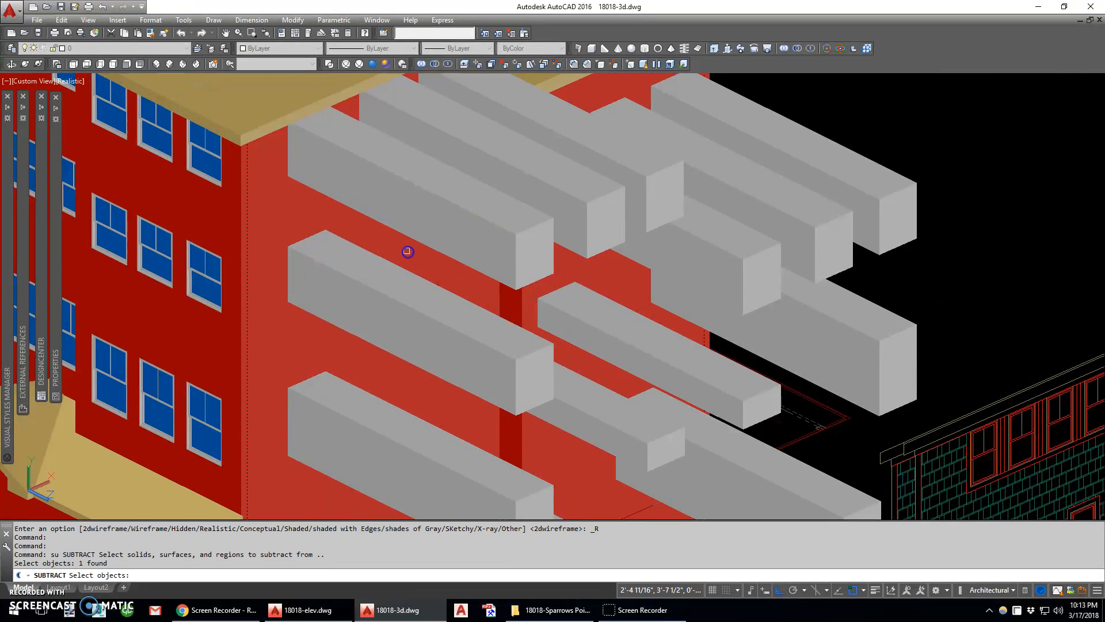
pyautogui.scroll(-5, 407, 252)
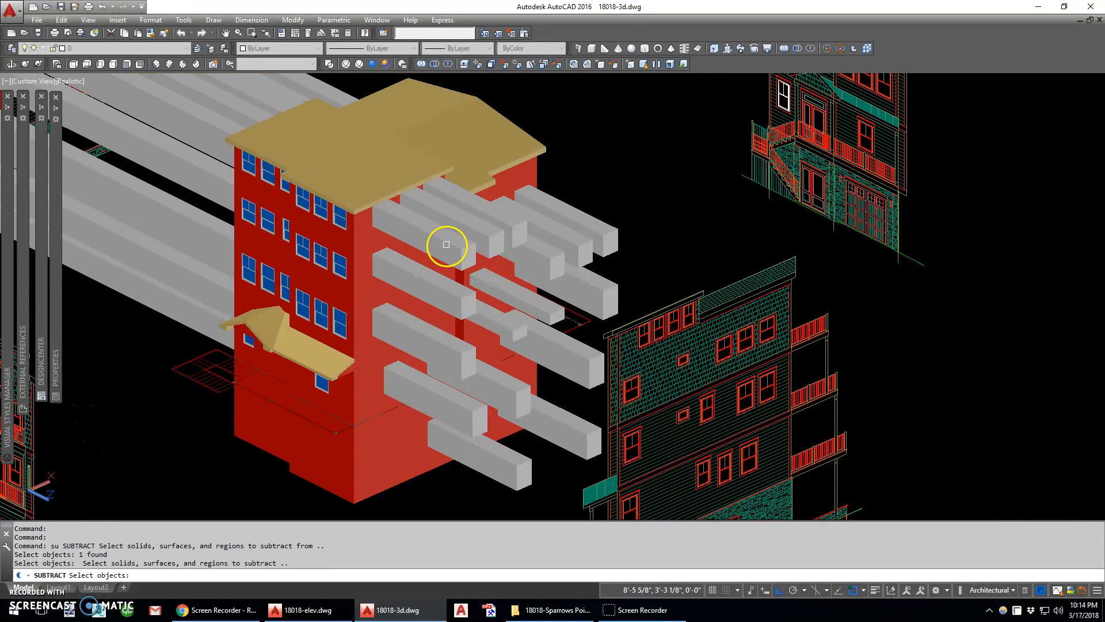
pyautogui.press('Return')
pyautogui.press('Return')
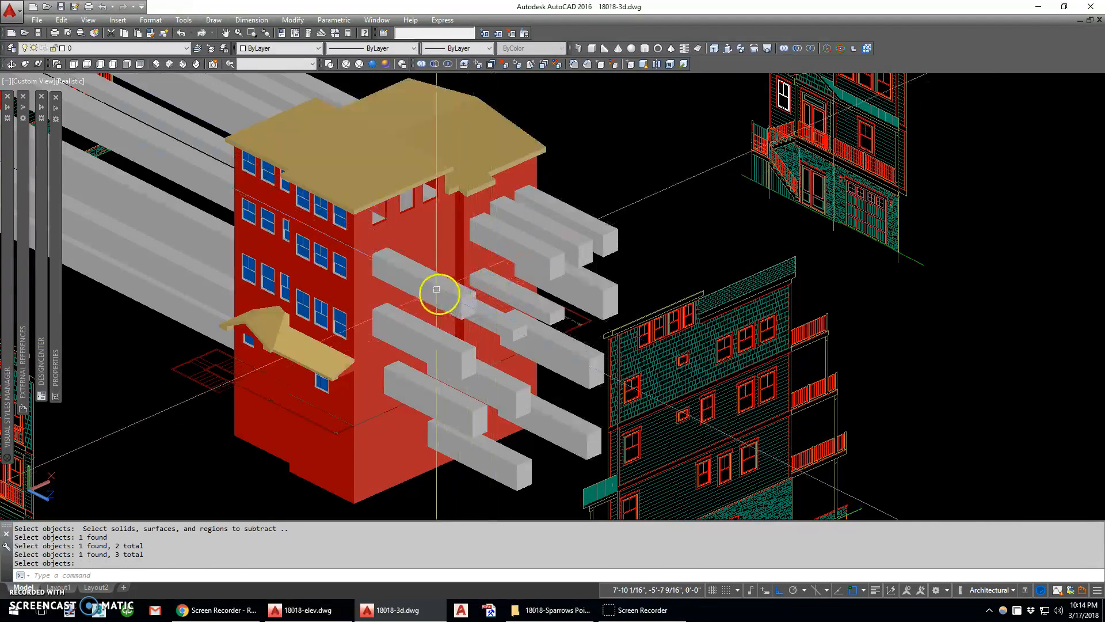
# Subtract the remaining lower window boxes, including the small window's box, from the same side wall section
pyautogui.click(411, 226)
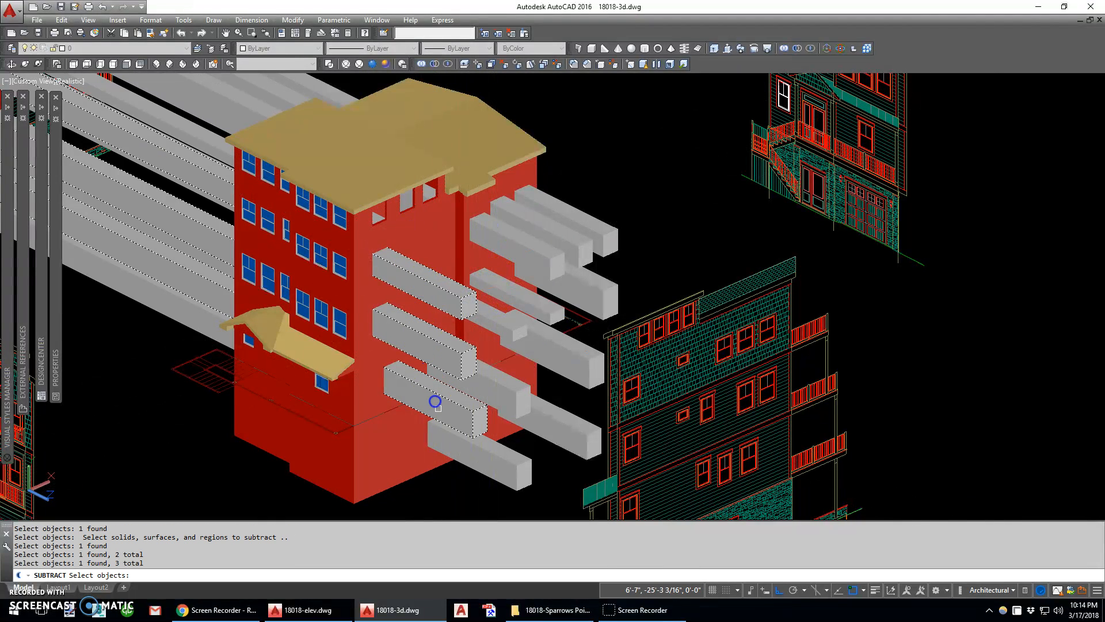
pyautogui.click(497, 392)
pyautogui.press('Return')
pyautogui.press('Return')
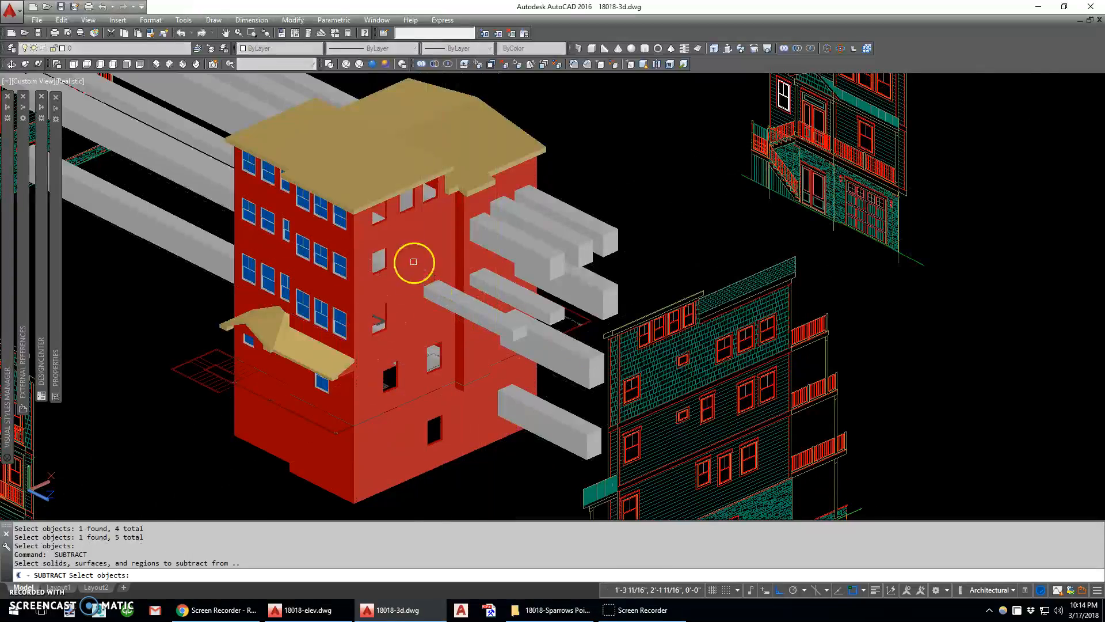
# Subtract the small window box and the larger box above it from the narrow bay wall
pyautogui.press('Return')
pyautogui.press('Return')
pyautogui.scroll(4, 482, 256)
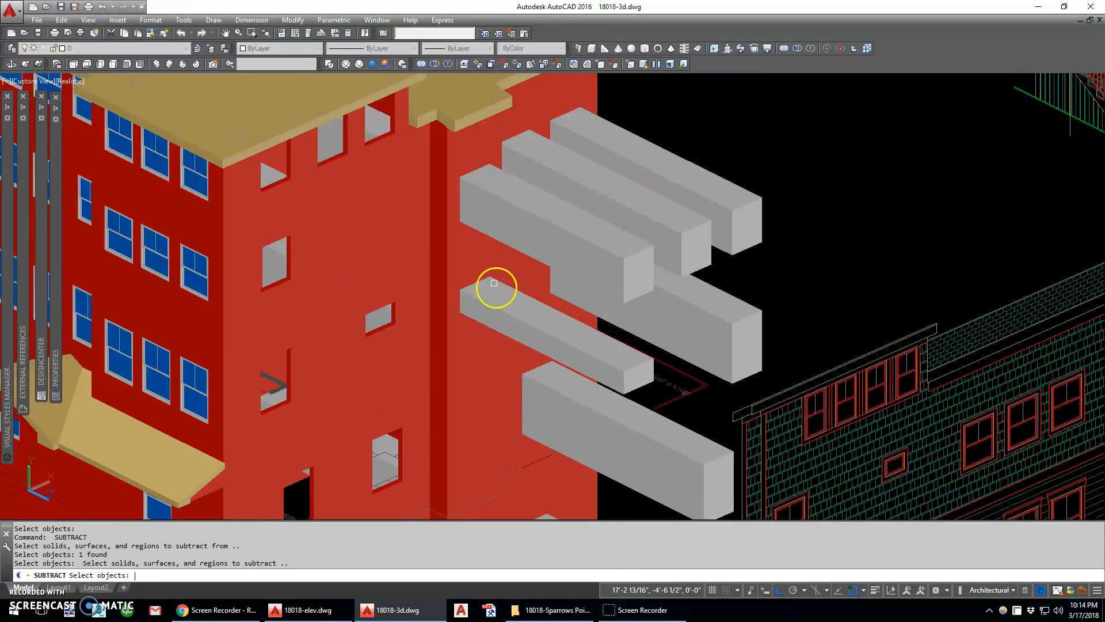
pyautogui.press('Return')
pyautogui.press('Return')
pyautogui.click(473, 258)
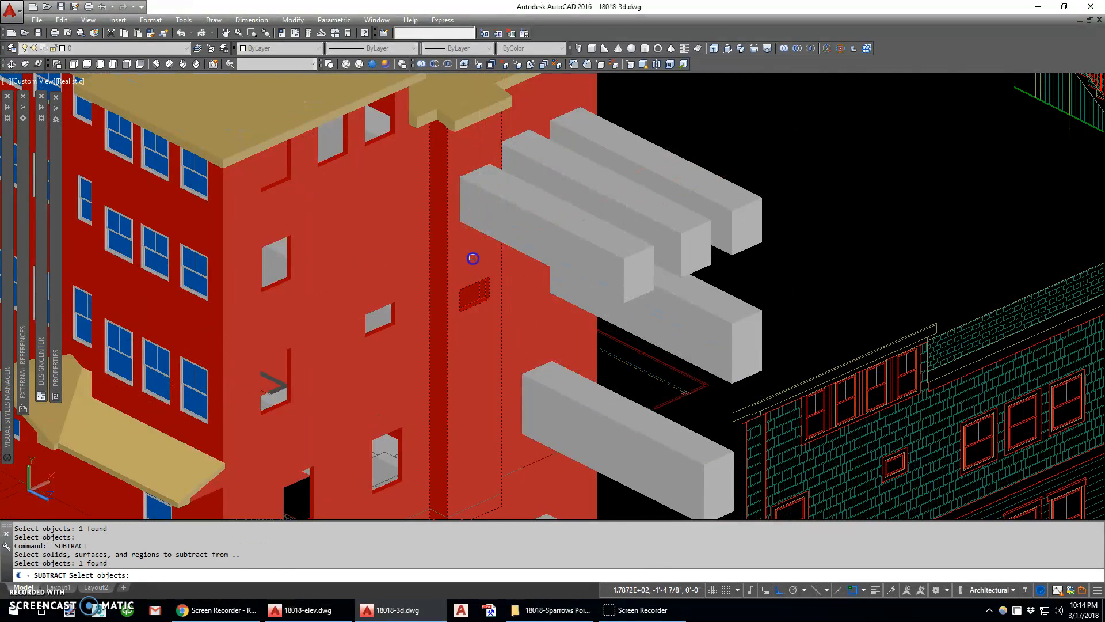
# Subtract all the remaining window boxes from the rear section of the side wall beyond the narrow bay
pyautogui.press('Return')
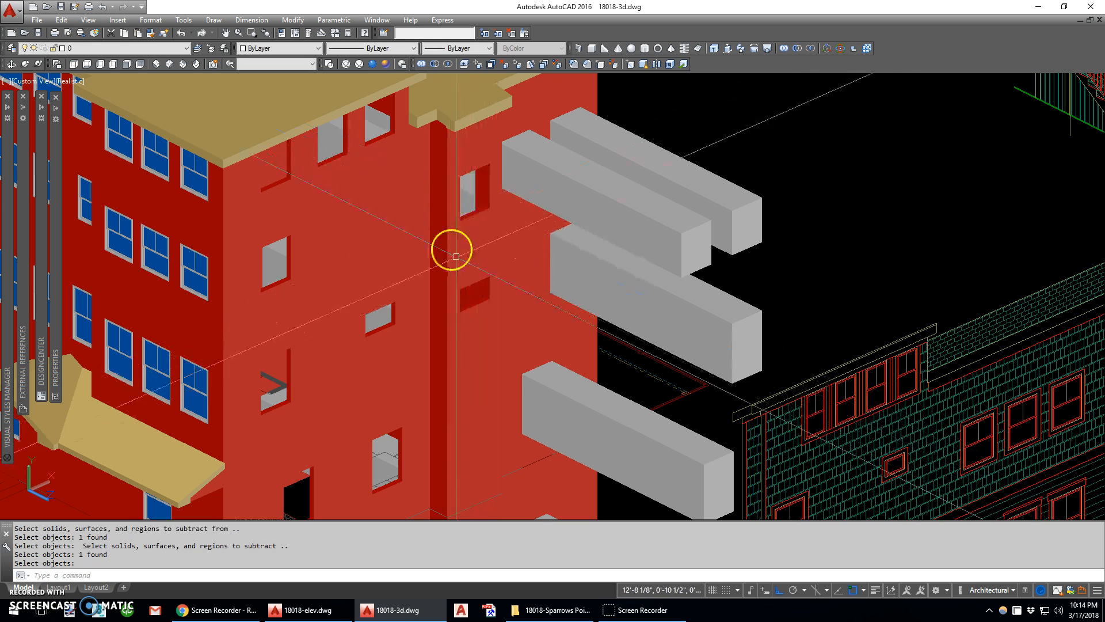
pyautogui.scroll(-3, 451, 228)
pyautogui.press('Return')
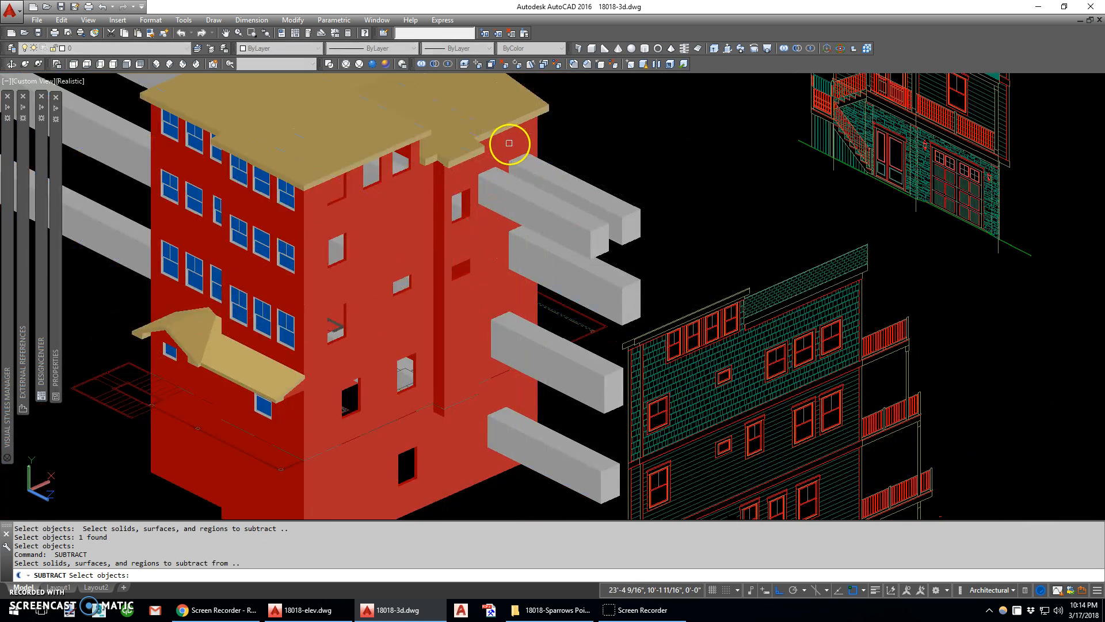
pyautogui.press('Return')
pyautogui.click(605, 153)
pyautogui.click(552, 468)
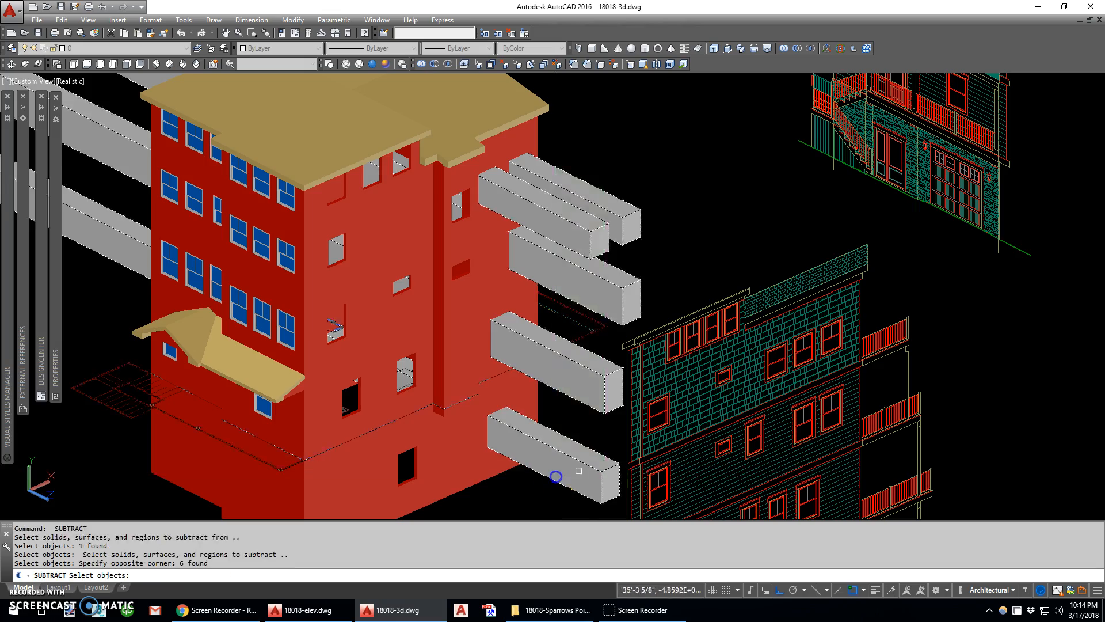
pyautogui.press('Return')
# Examine the cut window openings along the side wall from a new angle and at close range
pyautogui.scroll(-2, 505, 375)
pyautogui.click(11, 64)
pyautogui.moveTo(520, 371)
pyautogui.mouseDown()
pyautogui.moveTo(459, 309)
pyautogui.moveTo(399, 293)
pyautogui.moveTo(478, 331)
pyautogui.moveTo(517, 367)
pyautogui.mouseUp()
pyautogui.press('Escape')
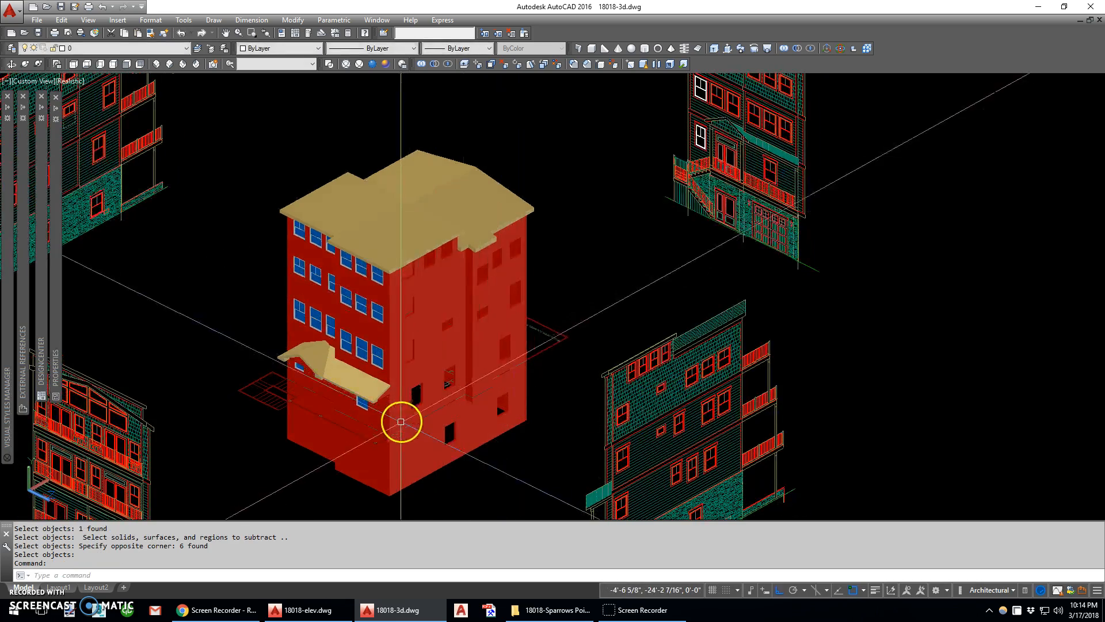
pyautogui.scroll(3, 404, 431)
pyautogui.scroll(3, 404, 430)
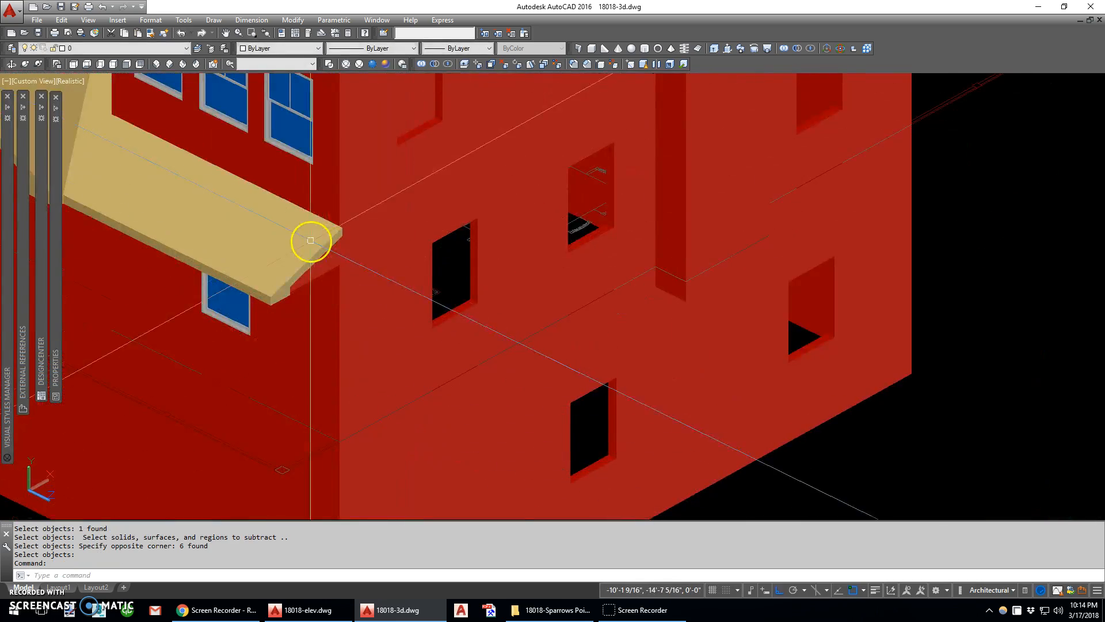
pyautogui.moveTo(310, 125); pyautogui.dragTo(364, 261, button='middle')
pyautogui.scroll(-2, 318, 243)
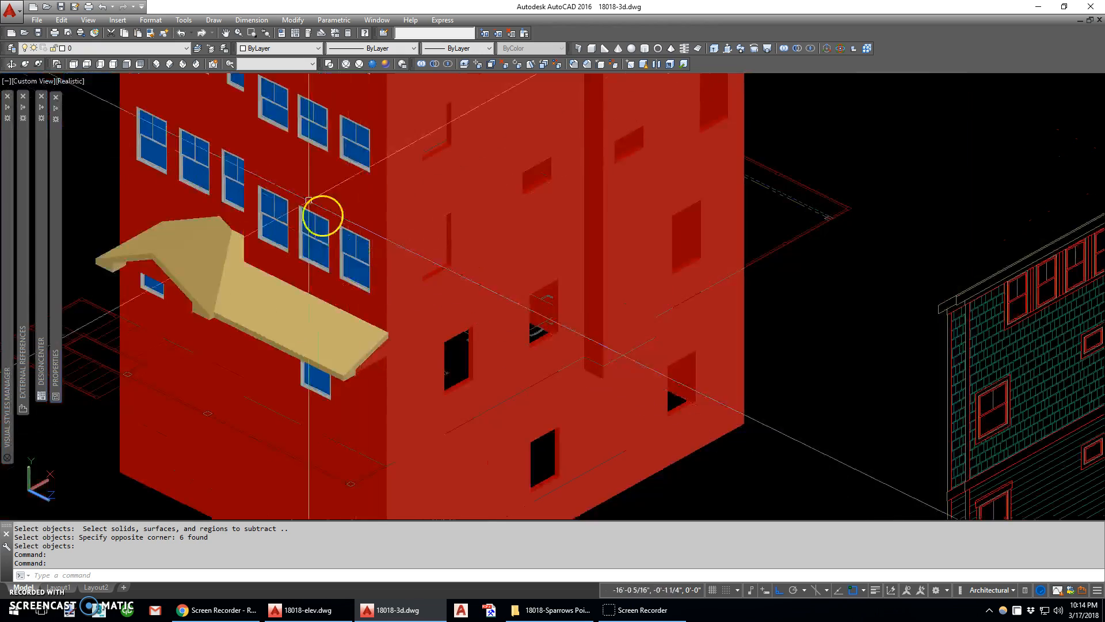
pyautogui.moveTo(422, 132); pyautogui.dragTo(385, 259, button='middle')
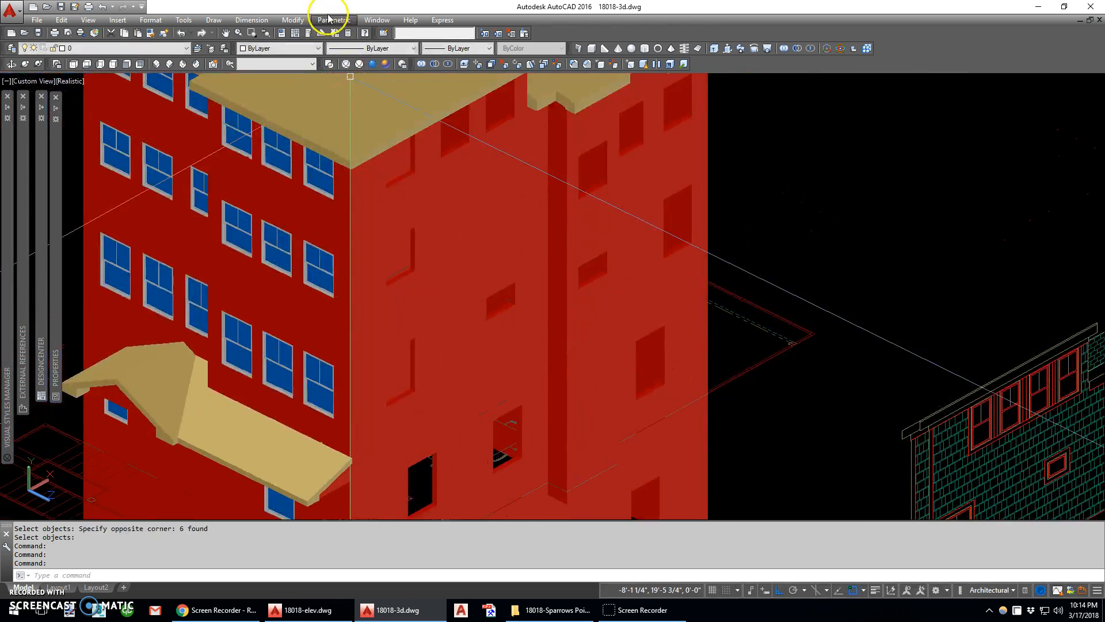
# In the 2D Wireframe style, copy the front wall window nearest the corner to the adjacent side wall opening on the same floor
pyautogui.click(330, 64)
pyautogui.scroll(4, 340, 276)
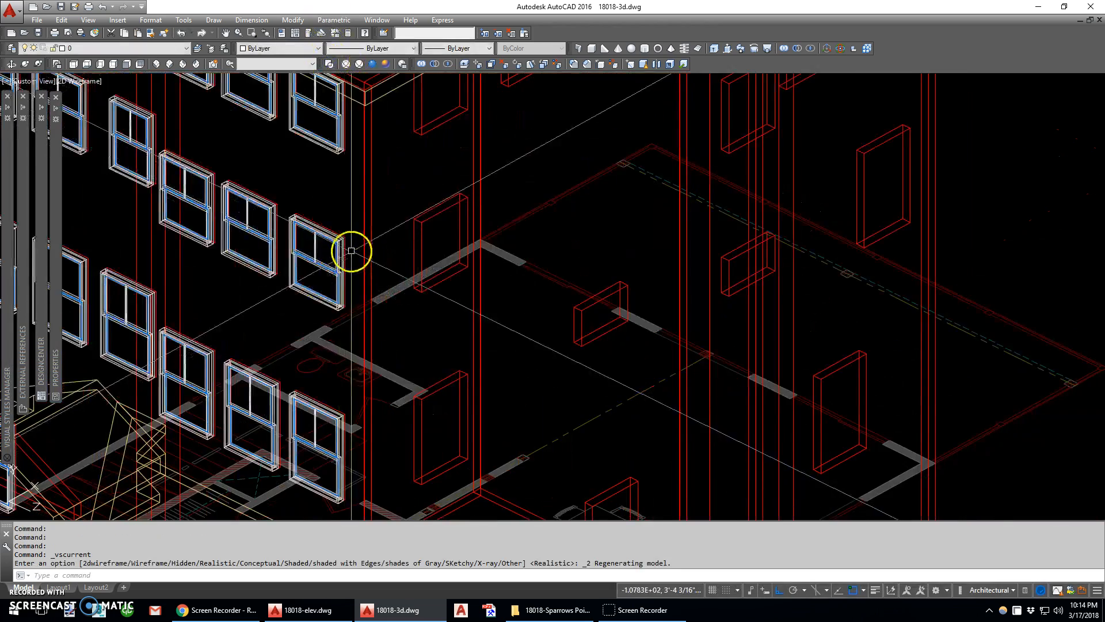
pyautogui.scroll(3, 333, 320)
pyautogui.write('c')
pyautogui.press('Return')
pyautogui.click(234, 239)
pyautogui.click(228, 236)
pyautogui.click(252, 235)
pyautogui.press('Return')
pyautogui.click(224, 232)
pyautogui.click(561, 241)
pyautogui.moveTo(582, 267); pyautogui.dragTo(593, 354, button='middle')
pyautogui.press('Escape')
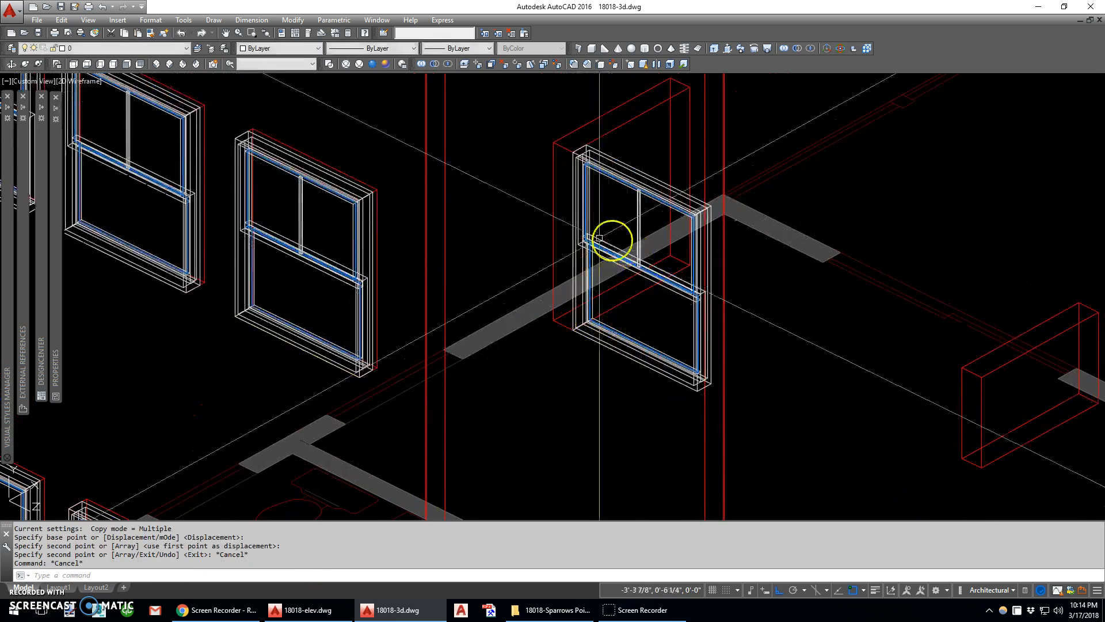
pyautogui.scroll(-5, 591, 253)
pyautogui.write('rt')
pyautogui.press('Return')
pyautogui.click(600, 317)
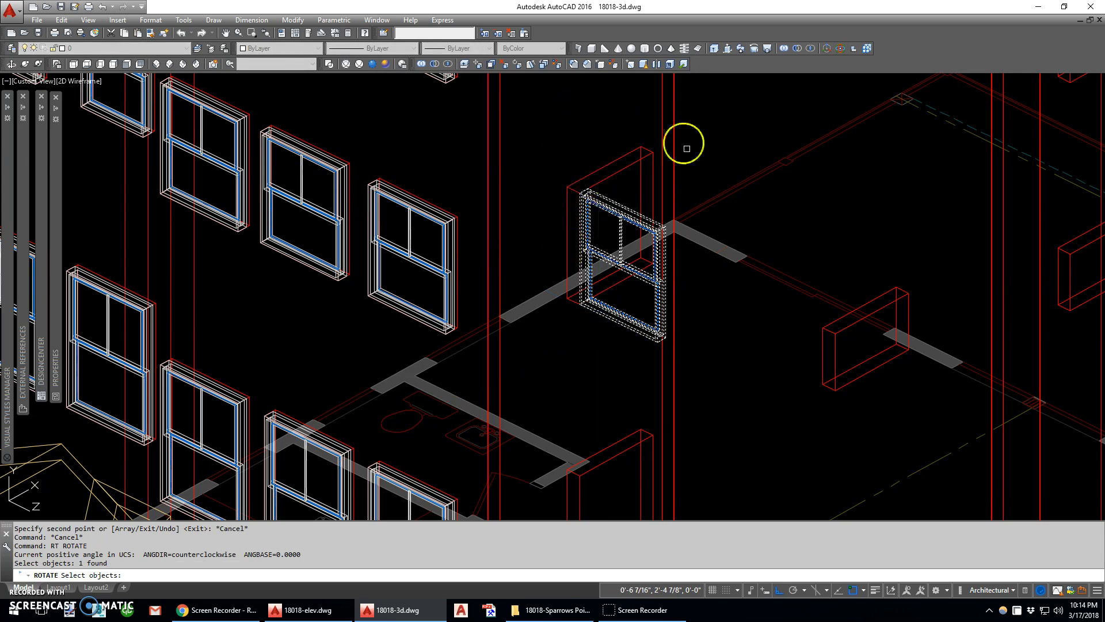
pyautogui.scroll(4, 533, 305)
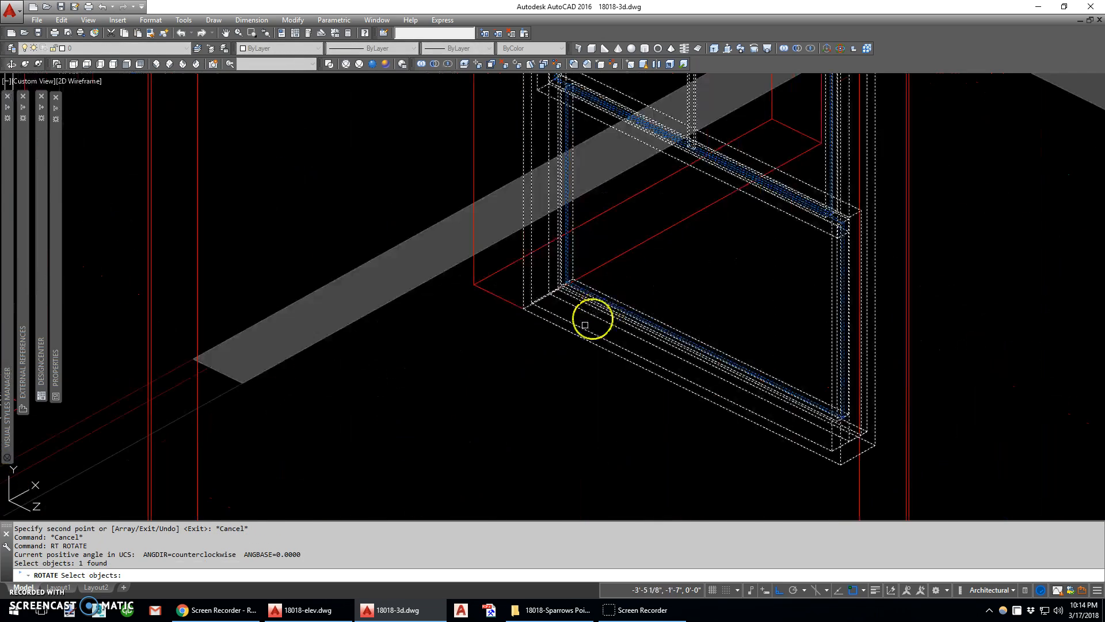
pyautogui.press('Return')
pyautogui.click(543, 323)
pyautogui.scroll(-3, 523, 390)
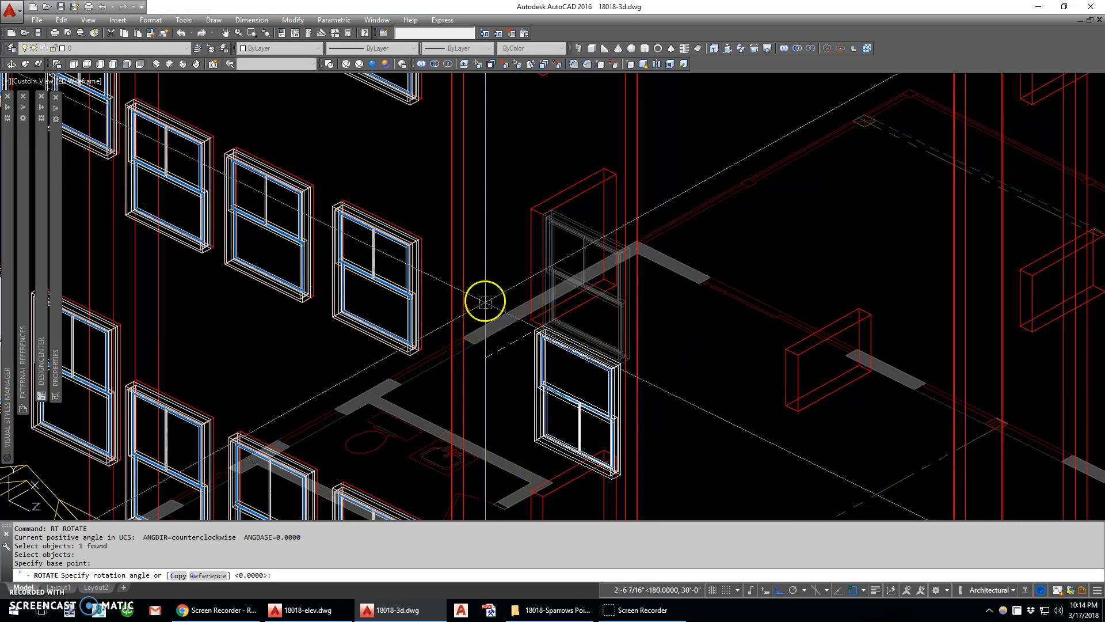
pyautogui.press('Escape')
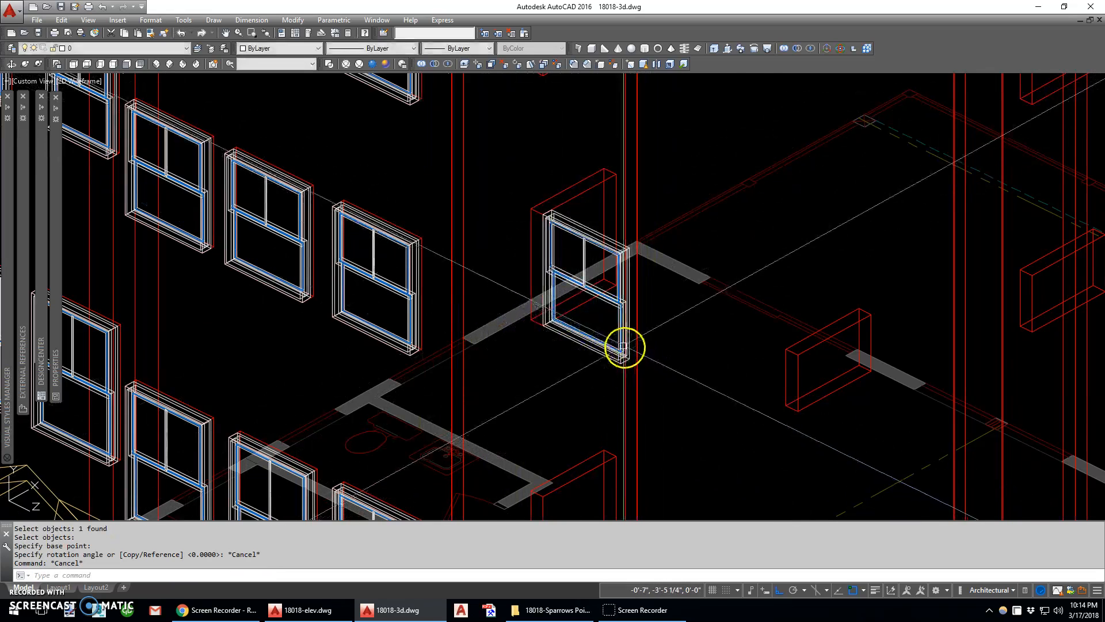
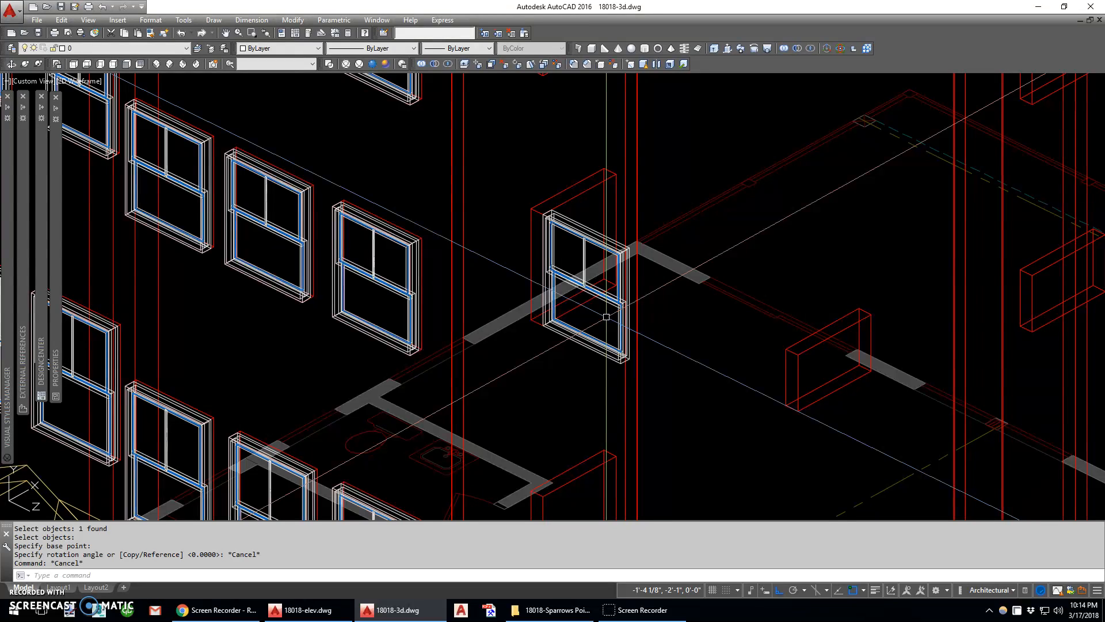
# Reset the UCS to World and rotate the copied window 90 degrees about its lower corner into the side wall opening
pyautogui.click(507, 296)
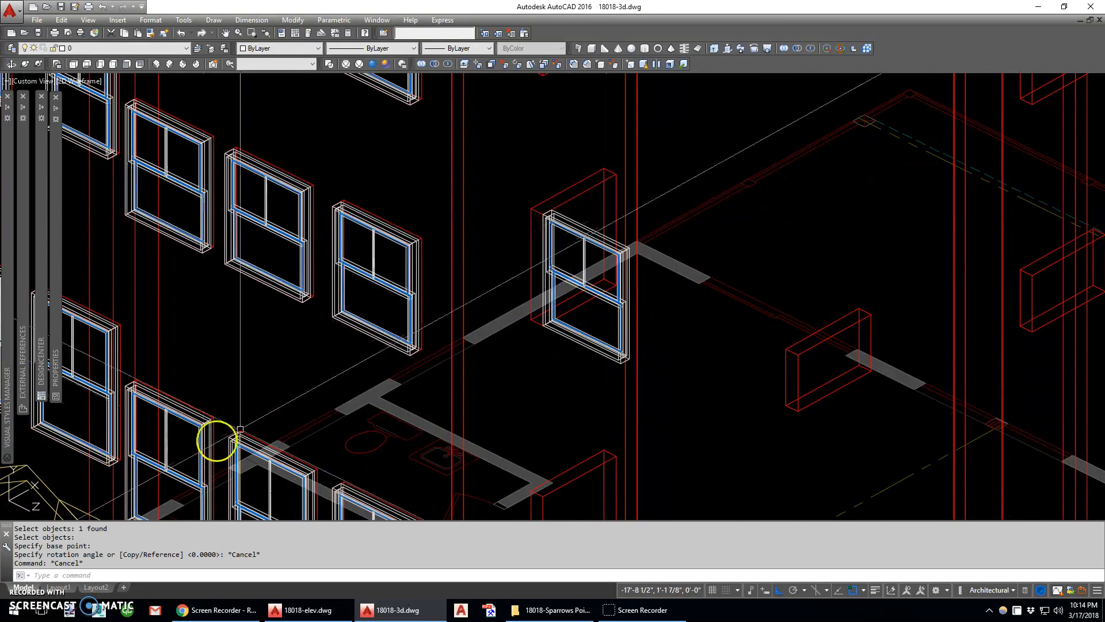
pyautogui.moveTo(615, 394); pyautogui.dragTo(587, 355, button='middle')
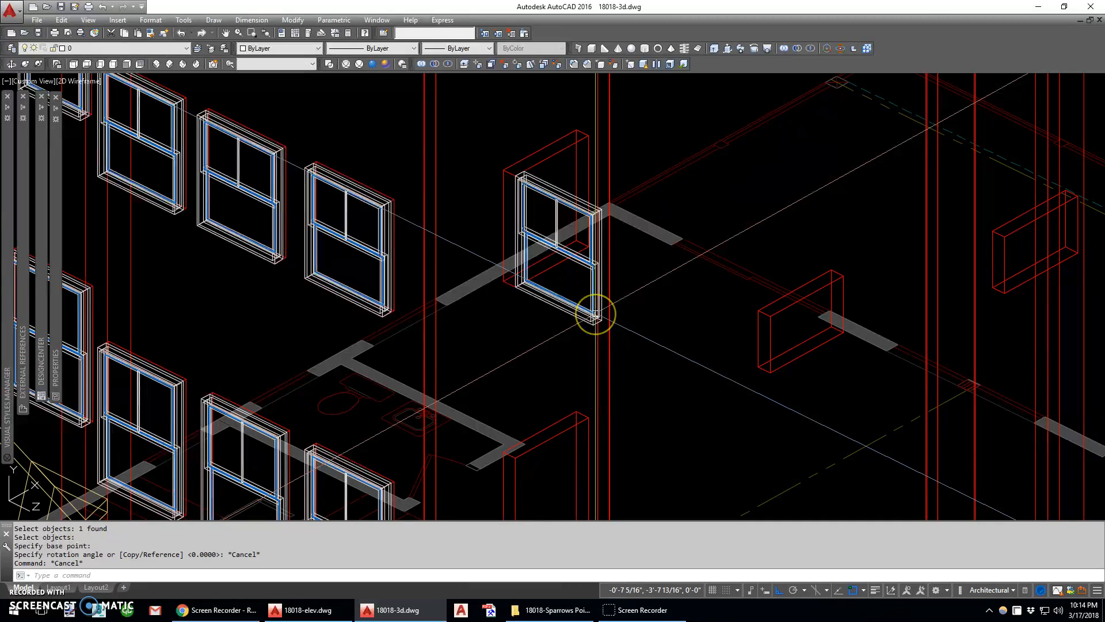
pyautogui.press('Return')
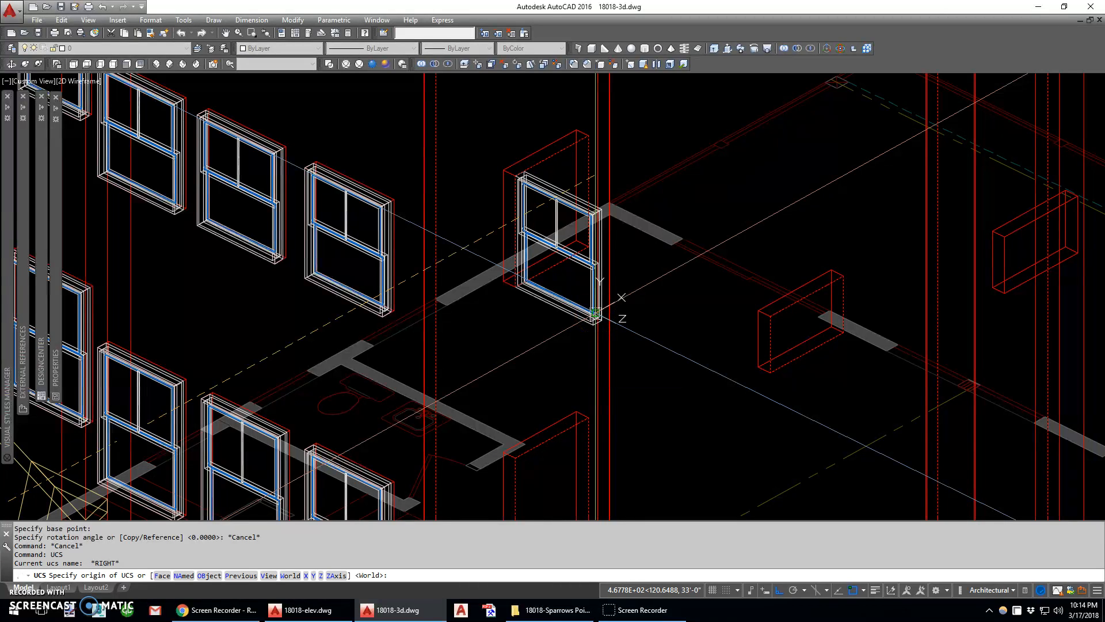
pyautogui.press('Return')
pyautogui.write('rt')
pyautogui.press('Return')
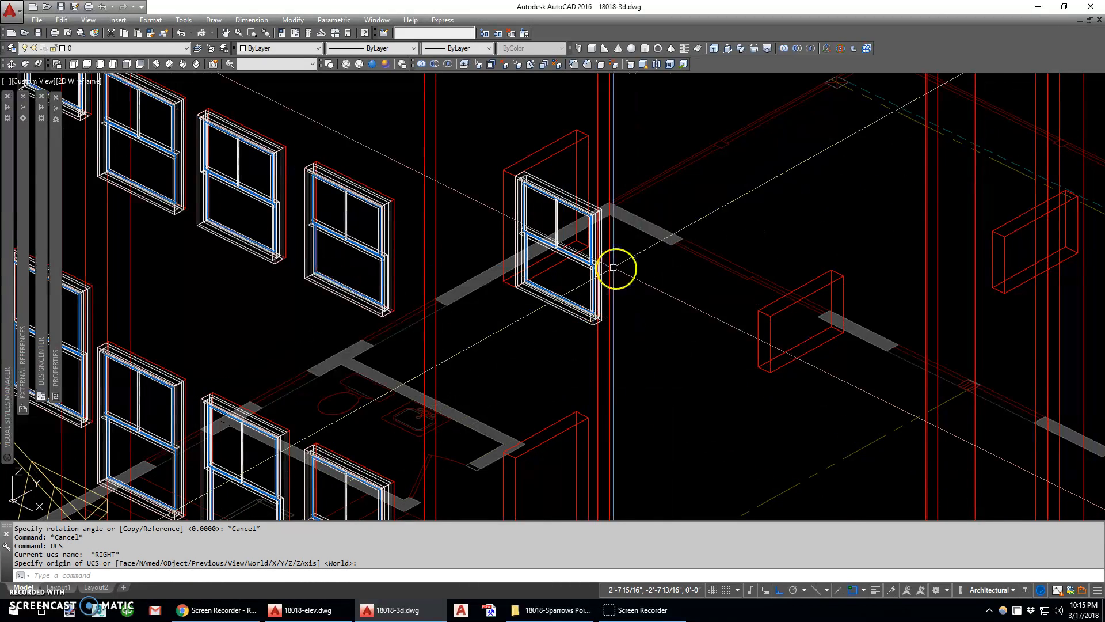
pyautogui.click(518, 291)
pyautogui.scroll(5, 518, 290)
pyautogui.press('Return')
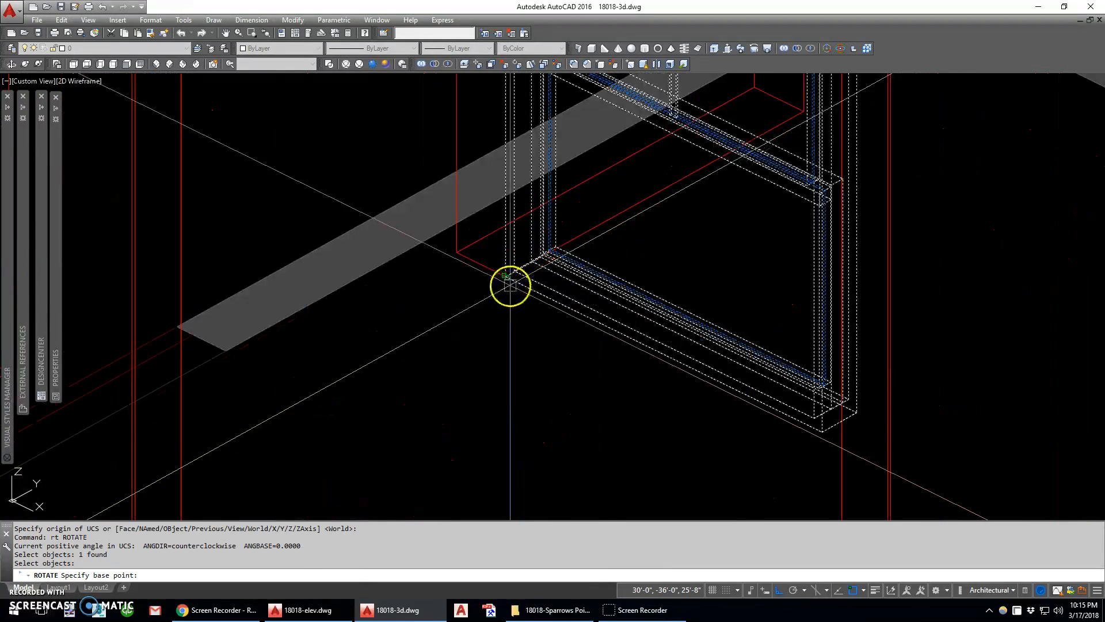
pyautogui.click(509, 284)
pyautogui.scroll(-5, 509, 284)
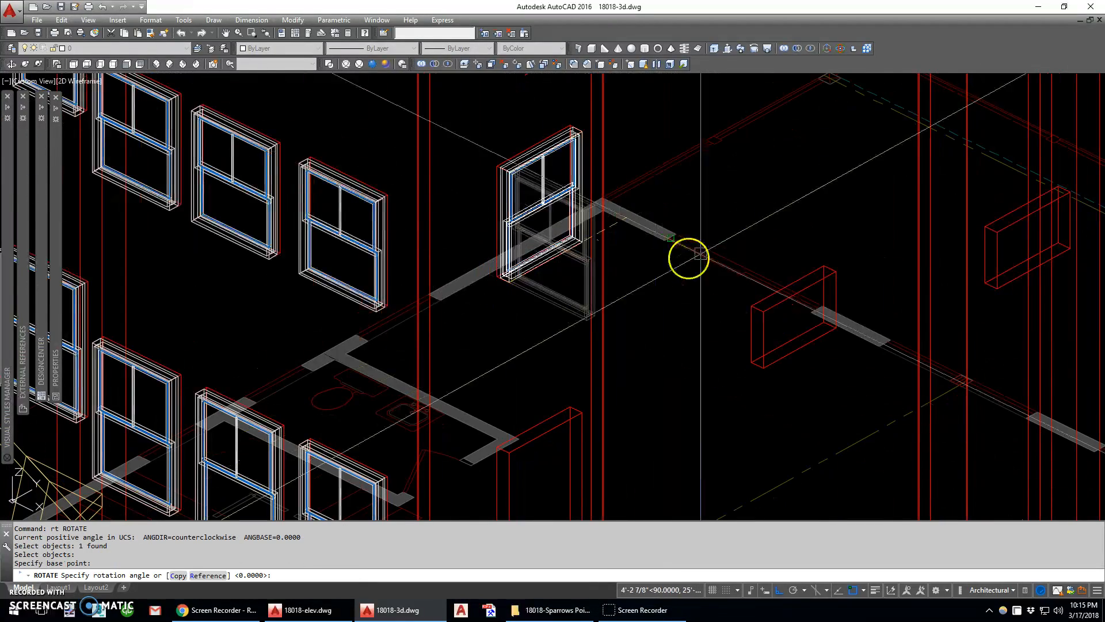
pyautogui.click(819, 176)
# Copy the rotated window from its lower corner into the three top-floor openings of the side wall's front section
pyautogui.scroll(-3, 563, 276)
pyautogui.write('c')
pyautogui.press('Return')
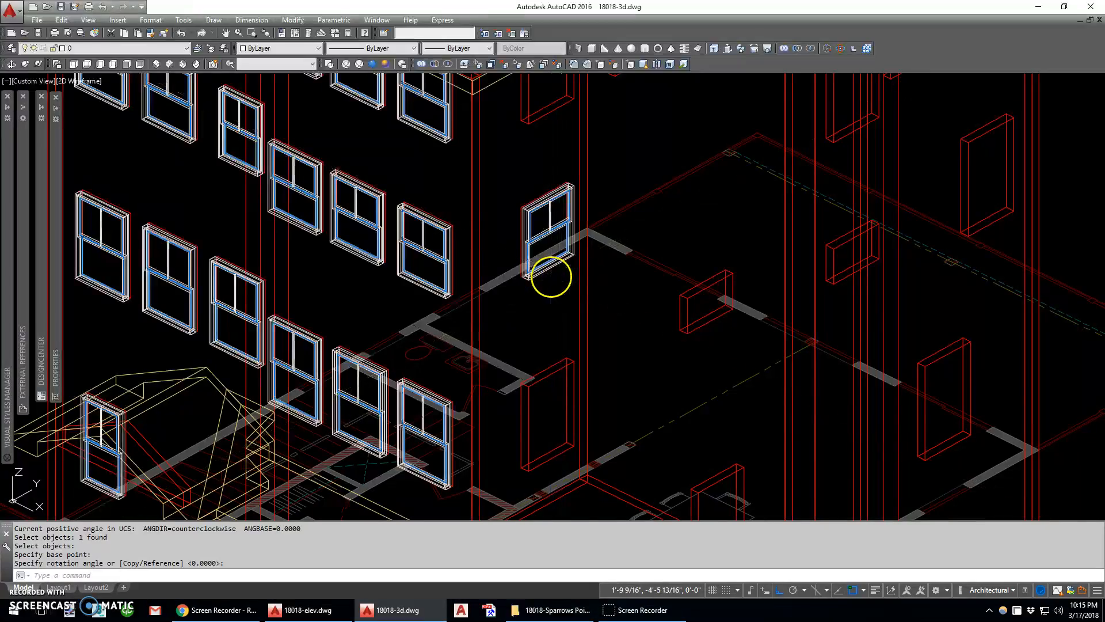
pyautogui.click(541, 274)
pyautogui.press('Return')
pyautogui.scroll(4, 541, 274)
pyautogui.click(537, 311)
pyautogui.scroll(-5, 547, 227)
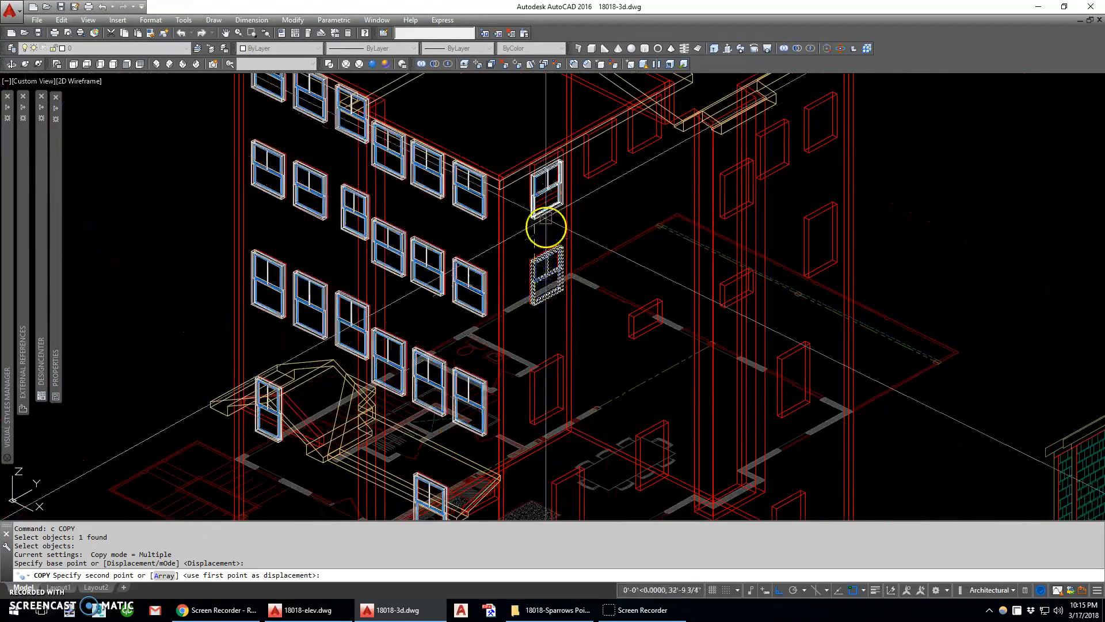
pyautogui.scroll(4, 543, 210)
pyautogui.click(538, 207)
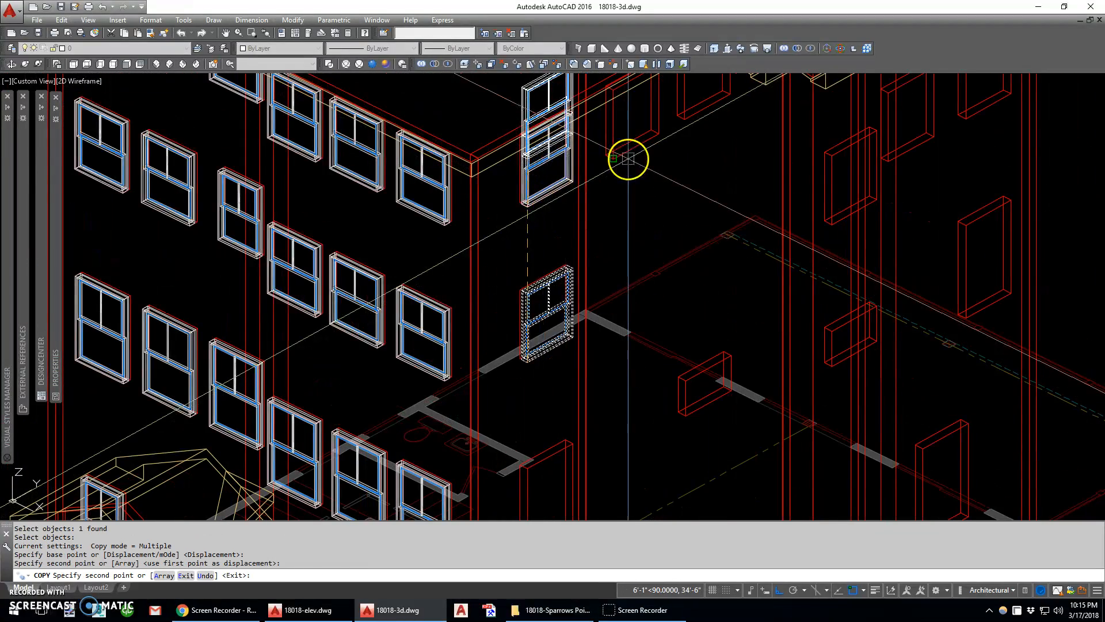
pyautogui.click(627, 157)
pyautogui.moveTo(746, 139); pyautogui.dragTo(614, 286, button='middle')
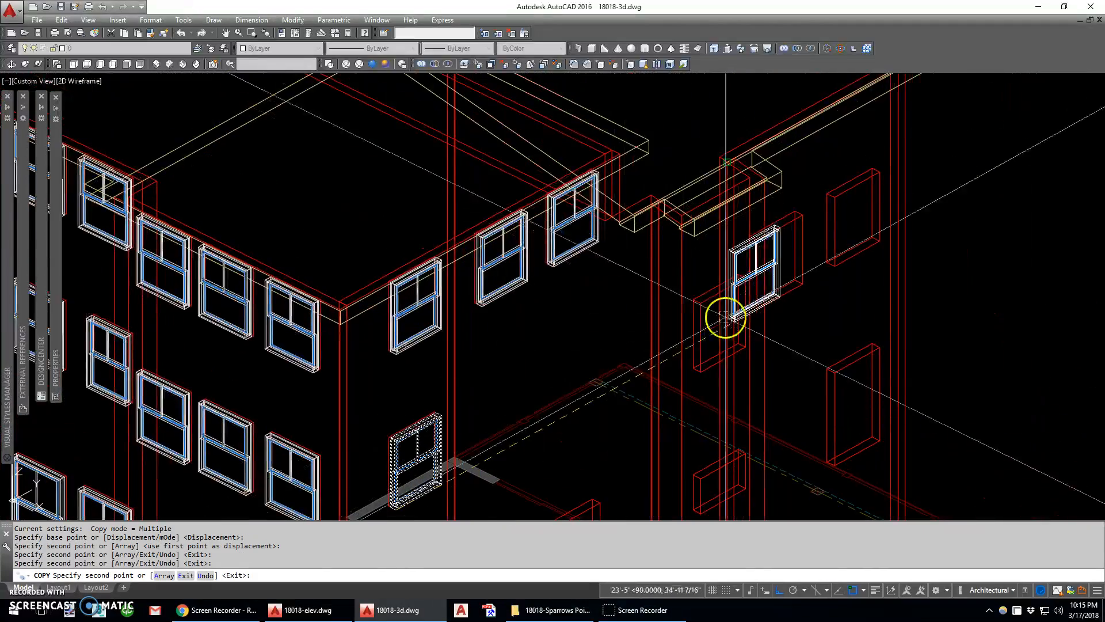
# Place further copies in the two top-floor openings of the rear section and the upper opening of the narrow bay
pyautogui.click(759, 306)
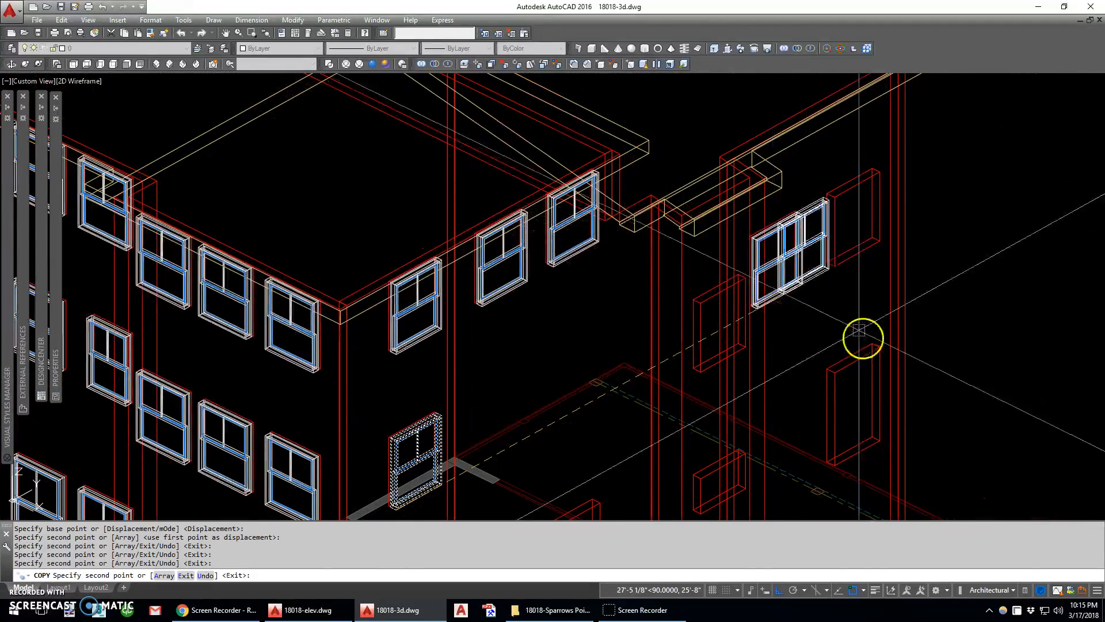
pyautogui.click(835, 268)
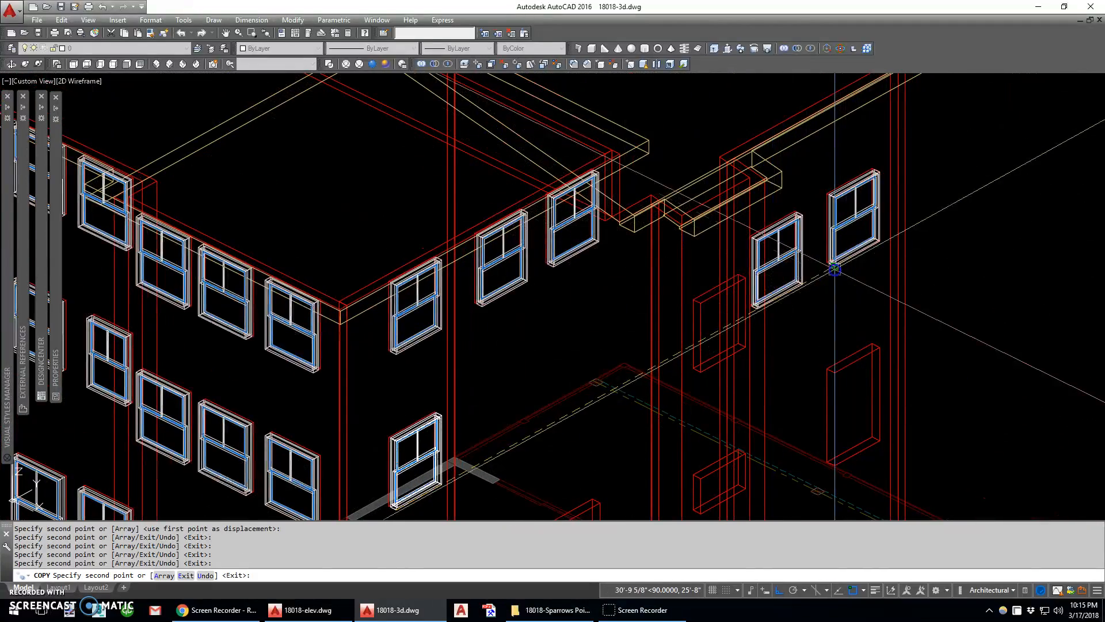
pyautogui.click(700, 373)
# Try a copy of the same window in the second lower-floor opening of the side wall's front section, and erase it
pyautogui.scroll(-3, 790, 448)
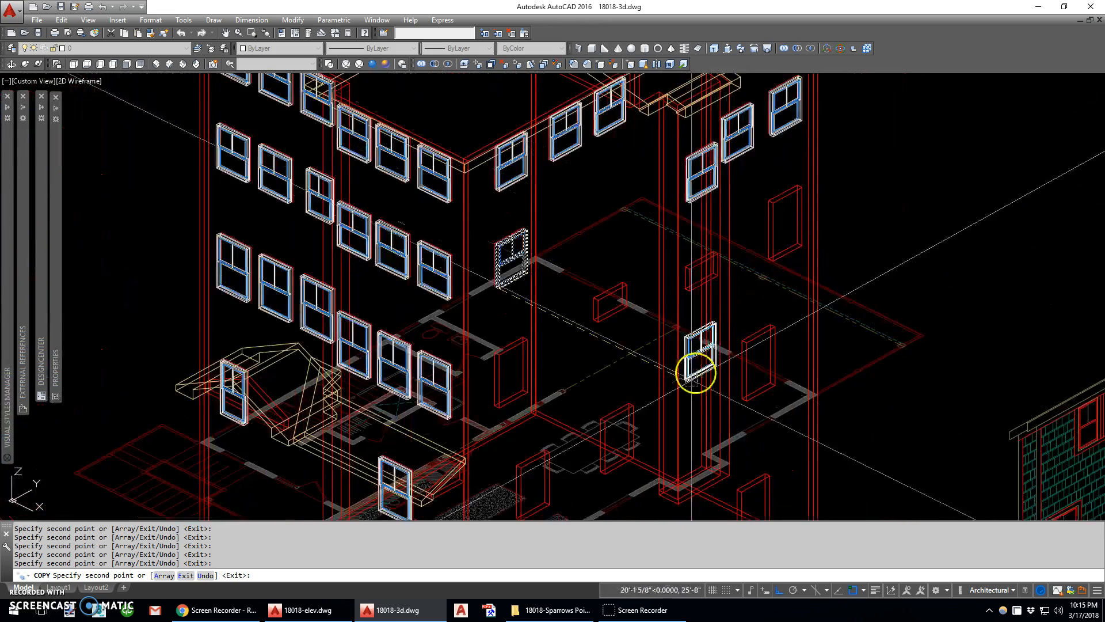
pyautogui.scroll(6, 693, 281)
pyautogui.click(632, 308)
pyautogui.scroll(-3, 633, 304)
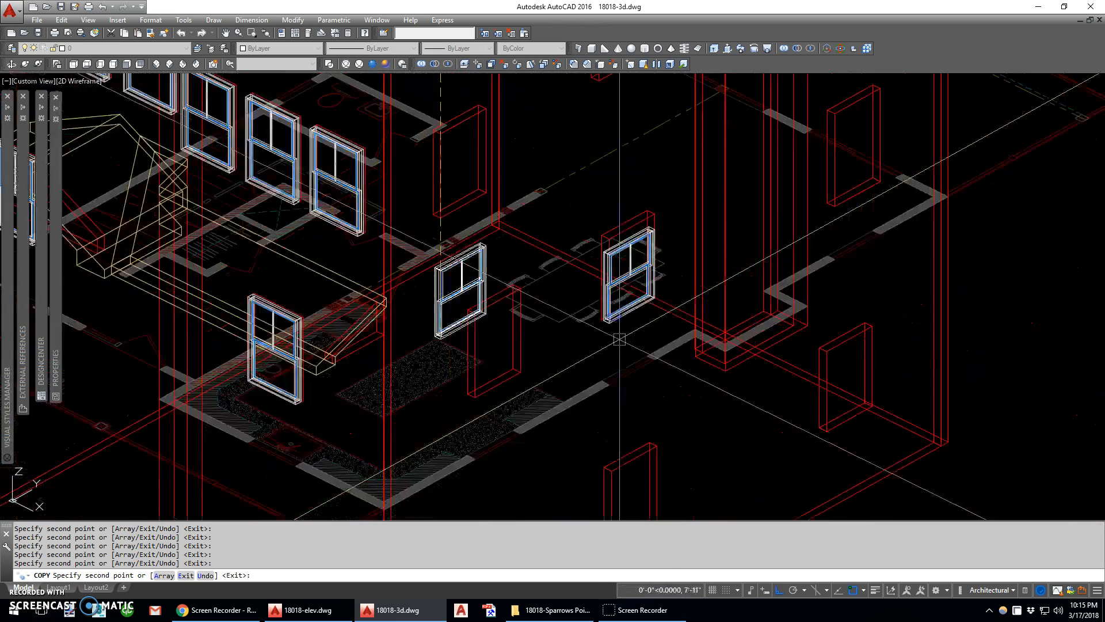
pyautogui.press('Escape')
pyautogui.scroll(-3, 649, 324)
pyautogui.write('e')
pyautogui.press('Return')
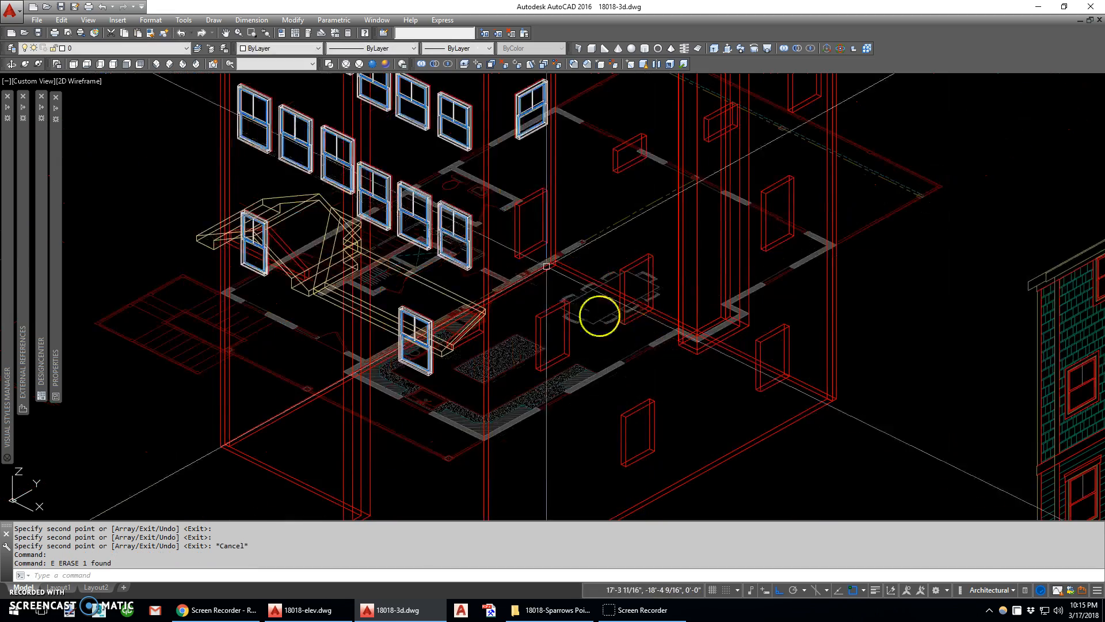
# Try a copy of the upper side wall window in the rear opening at basement level, and erase it
pyautogui.scroll(6, 528, 130)
pyautogui.write('c')
pyautogui.press('Return')
pyautogui.click(498, 140)
pyautogui.rightClick(519, 130)
pyautogui.click(482, 154)
pyautogui.scroll(-5, 483, 156)
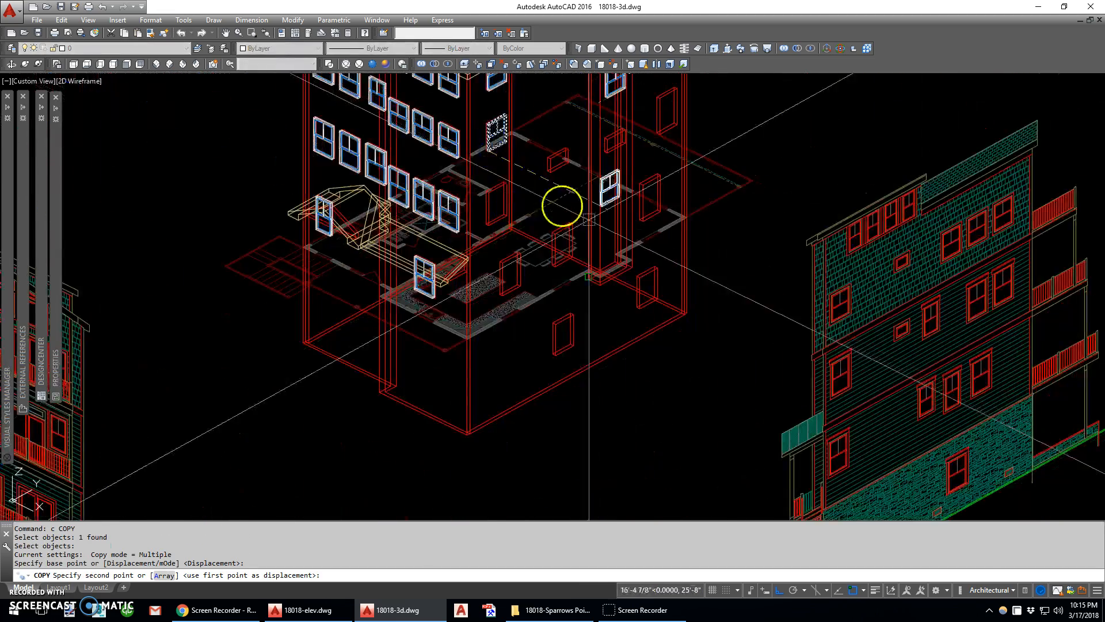
pyautogui.scroll(4, 641, 313)
pyautogui.click(635, 333)
pyautogui.scroll(-6, 646, 292)
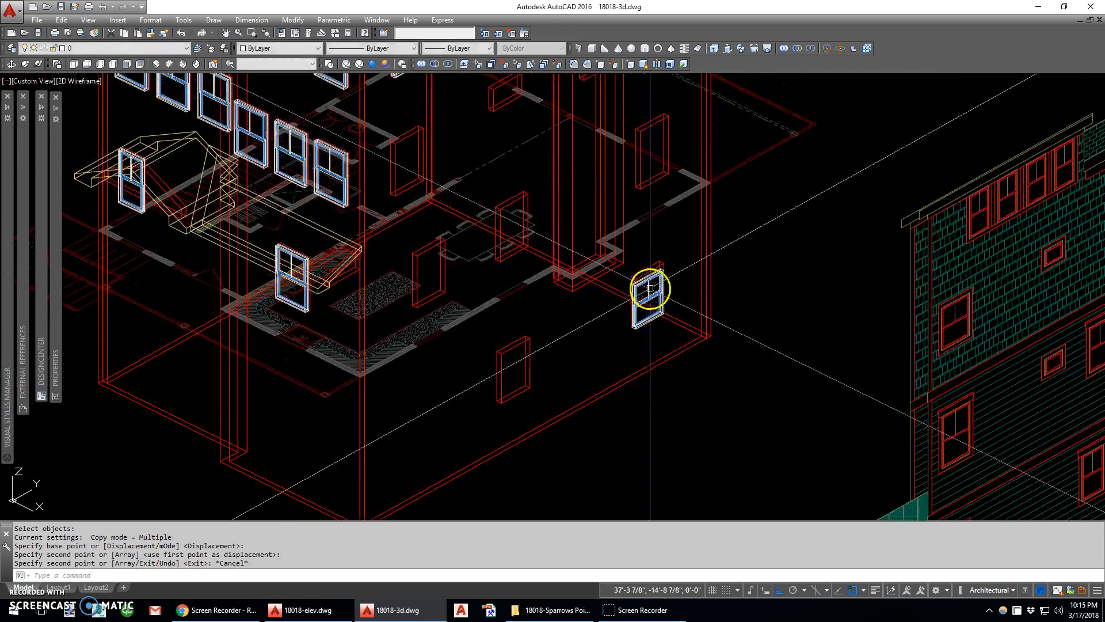
pyautogui.press('Escape')
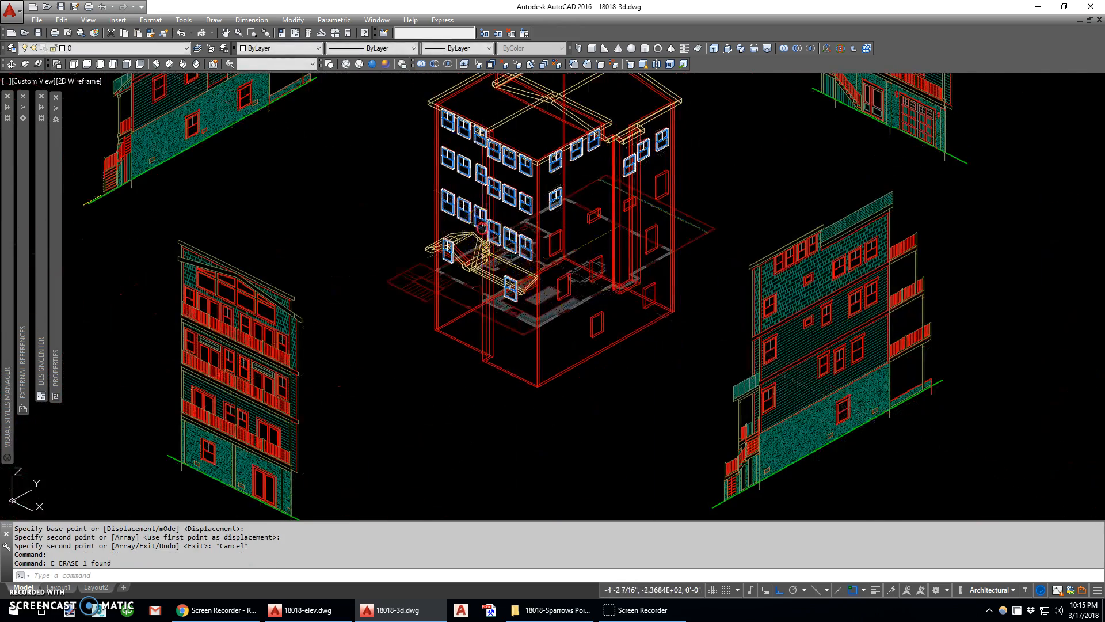
pyautogui.moveTo(481, 227); pyautogui.dragTo(533, 305, button='middle')
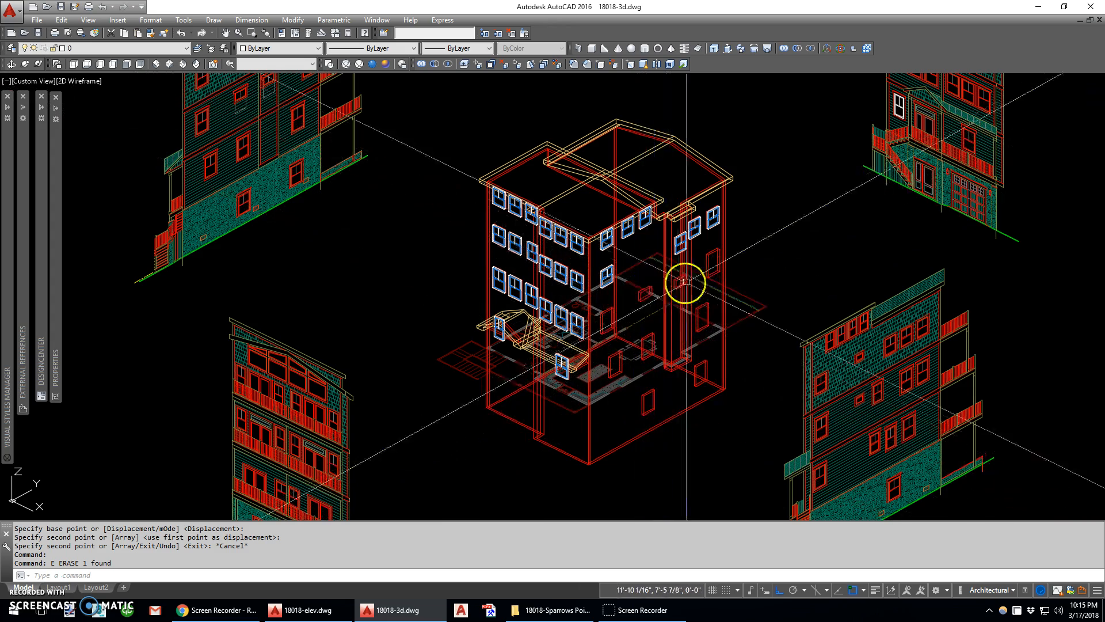
# Copy the taller front wall window nearest the corner to the adjacent side wall opening on the same floor
pyautogui.scroll(5, 592, 341)
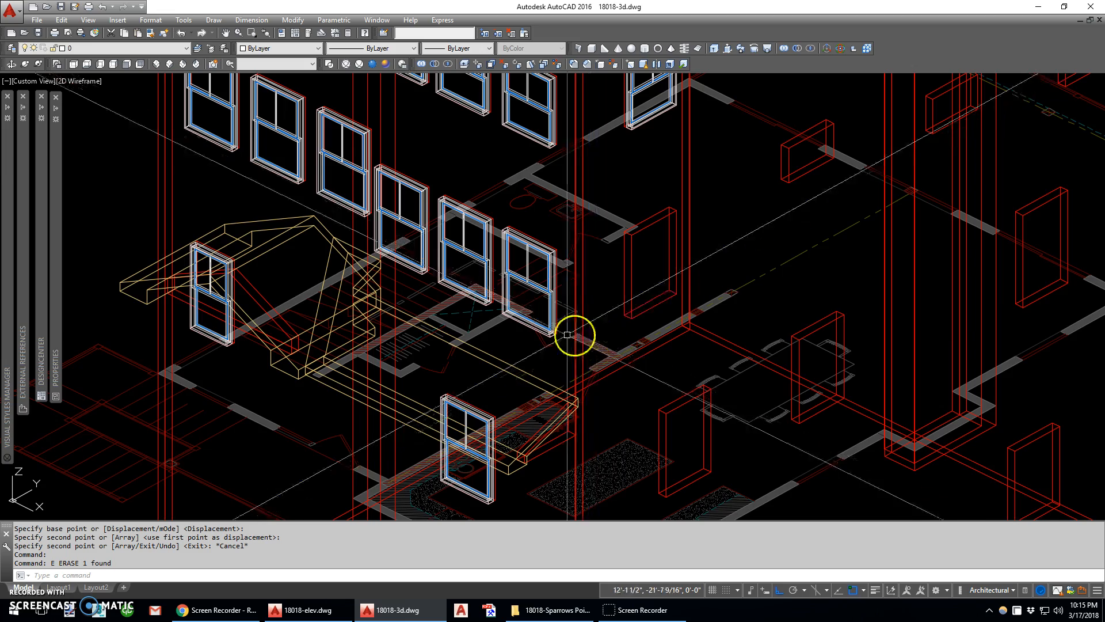
pyautogui.scroll(2, 567, 334)
pyautogui.click(539, 316)
pyautogui.write('c')
pyautogui.press('Return')
pyautogui.scroll(3, 475, 297)
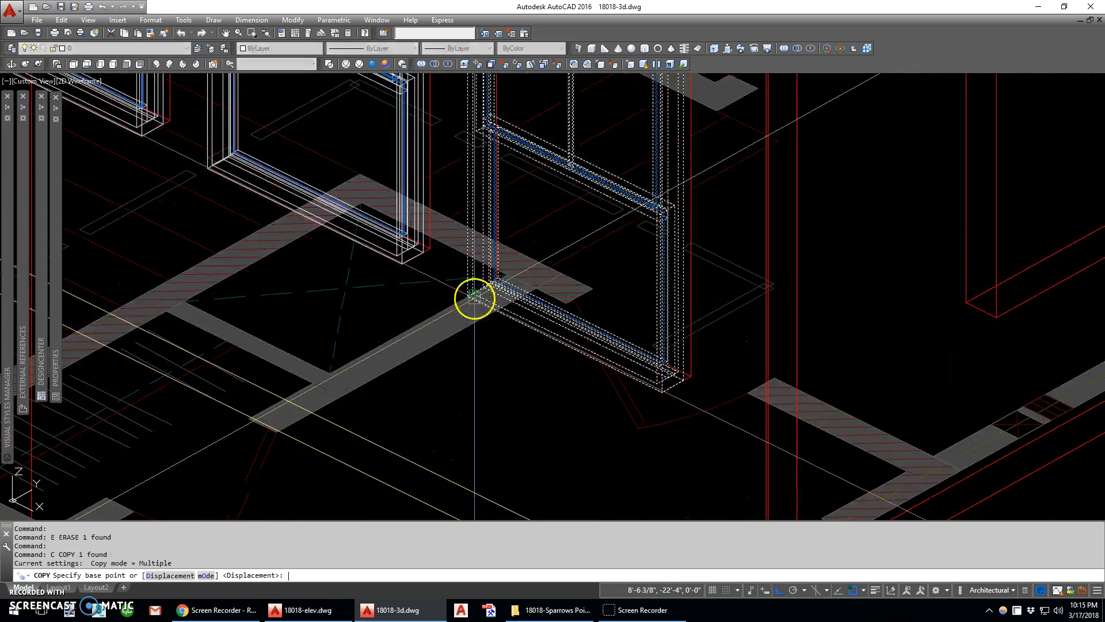
pyautogui.click(469, 300)
pyautogui.scroll(-3, 469, 300)
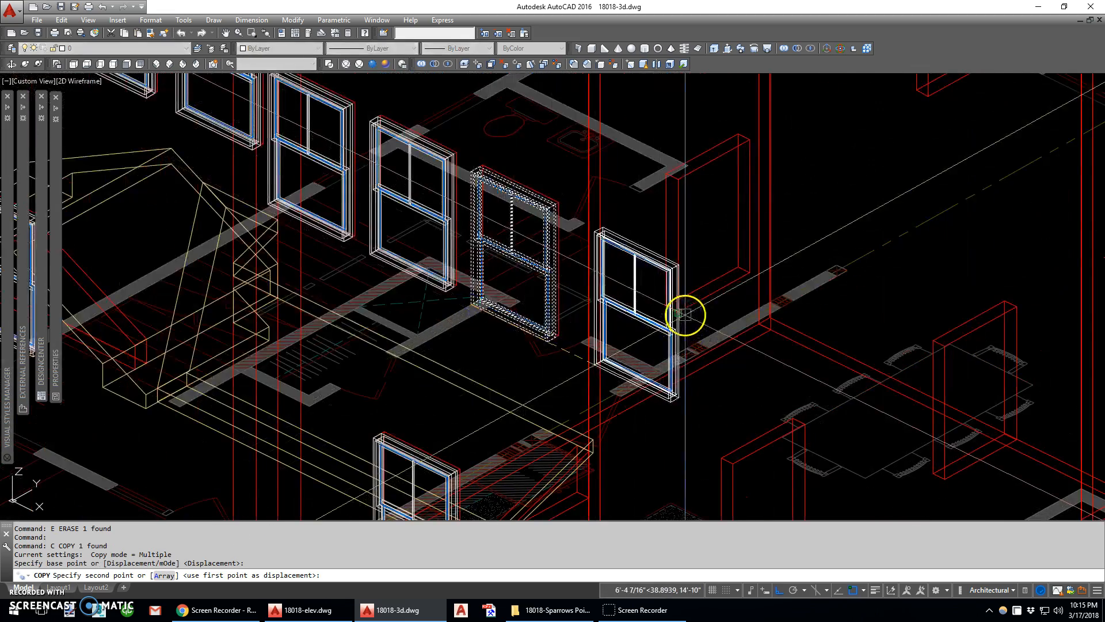
pyautogui.click(683, 315)
pyautogui.scroll(3, 687, 315)
pyautogui.press('Escape')
# Rotate the taller window copy 90 degrees about its lower corner so it sits in the side wall opening
pyautogui.write('rt')
pyautogui.press('Return')
pyautogui.click(653, 316)
pyautogui.press('Return')
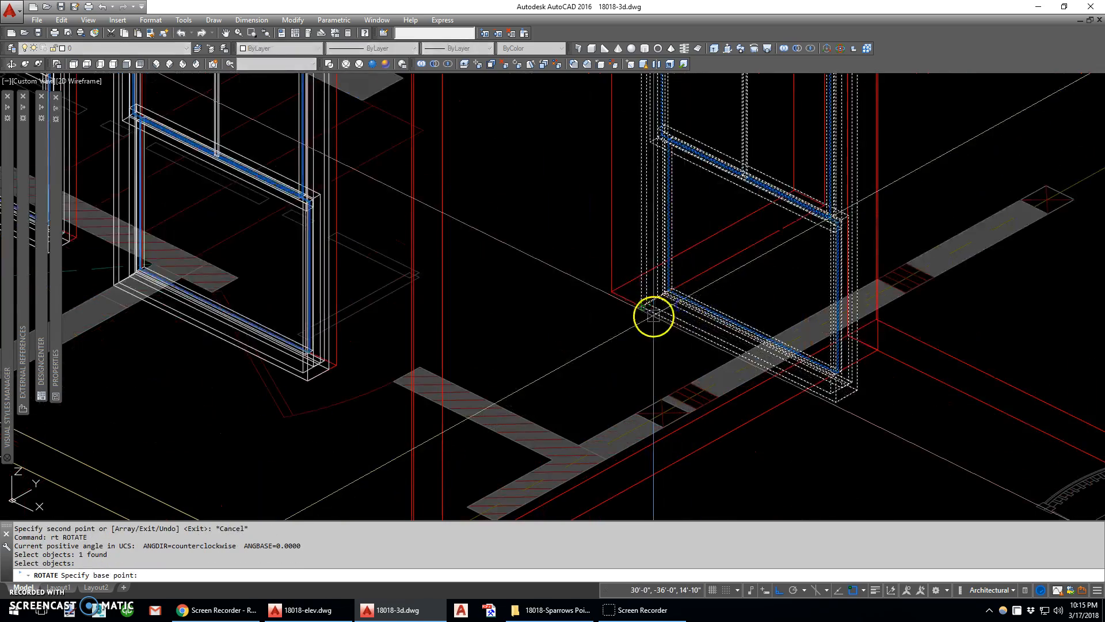
pyautogui.click(653, 316)
pyautogui.press('Return')
pyautogui.scroll(-5, 769, 276)
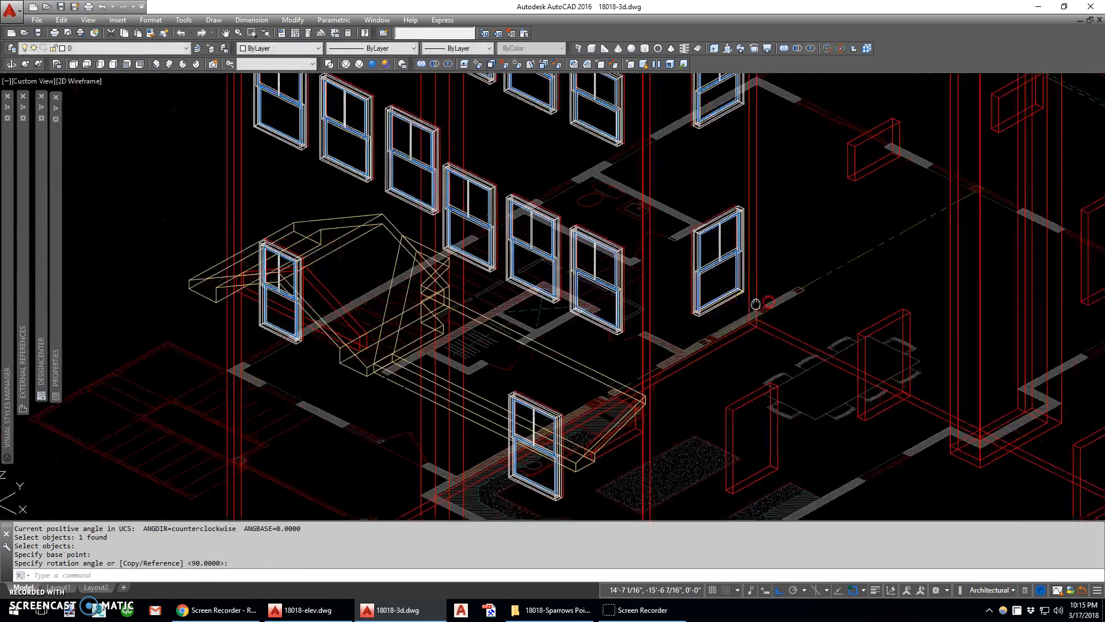
# Copy the rotated taller window into the two side wall openings on the floor below
pyautogui.write('c')
pyautogui.press('Return')
pyautogui.scroll(4, 550, 345)
pyautogui.press('Return')
pyautogui.click(587, 311)
pyautogui.press('Escape')
pyautogui.press('Return')
pyautogui.click(585, 312)
pyautogui.press('Return')
pyautogui.click(585, 311)
pyautogui.scroll(-5, 589, 271)
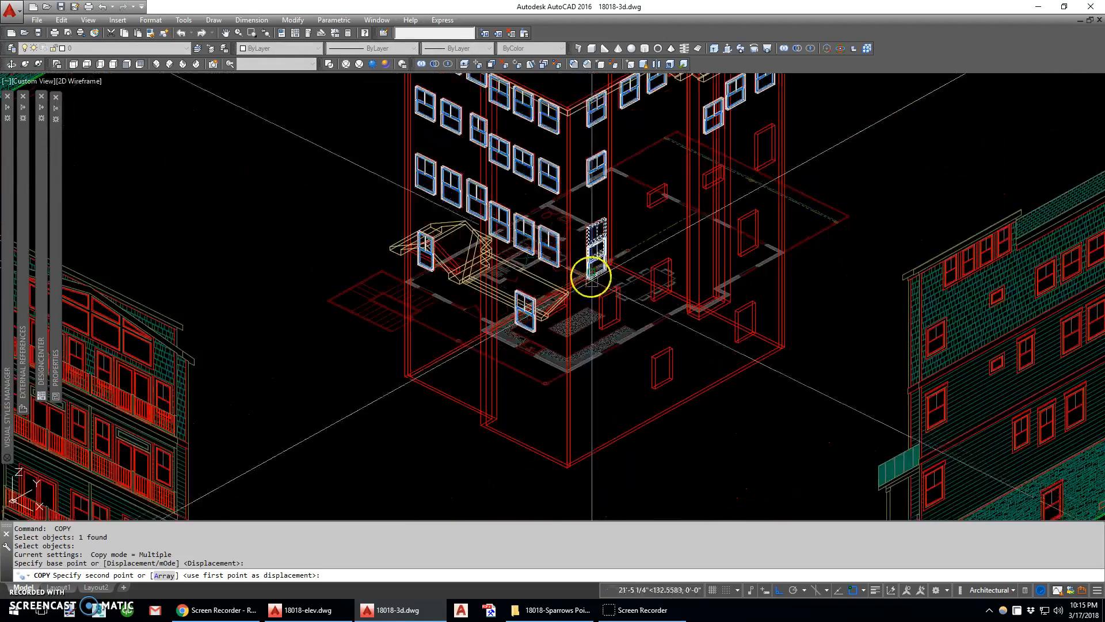
pyautogui.scroll(5, 614, 323)
pyautogui.click(569, 340)
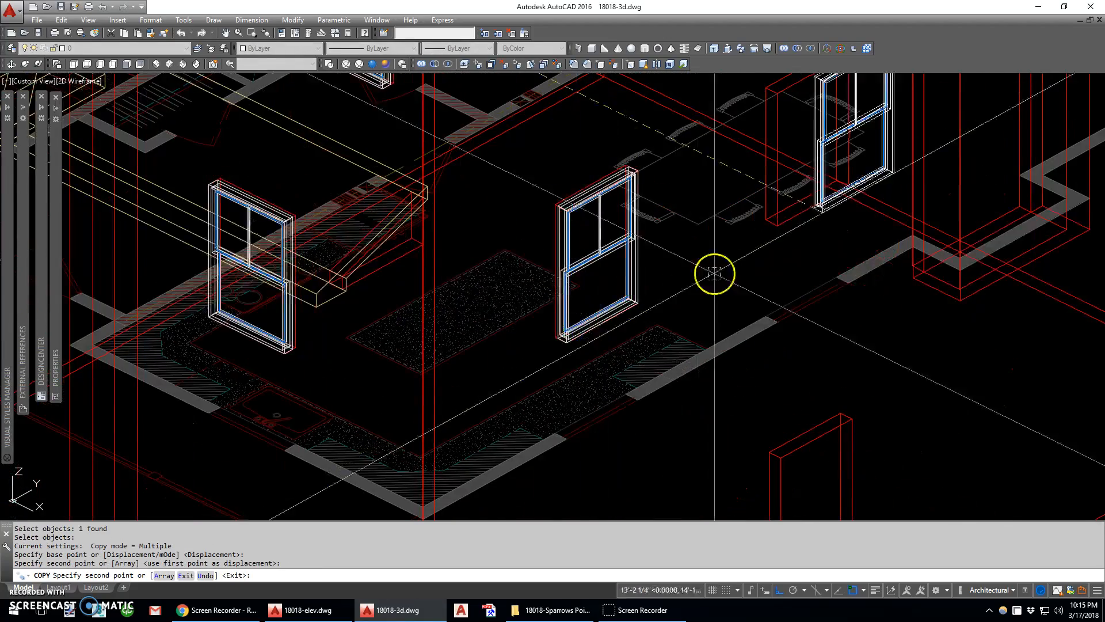
pyautogui.click(777, 223)
# Try a copy of the taller window in the front basement-level opening of the side wall, and erase it
pyautogui.scroll(-5, 656, 285)
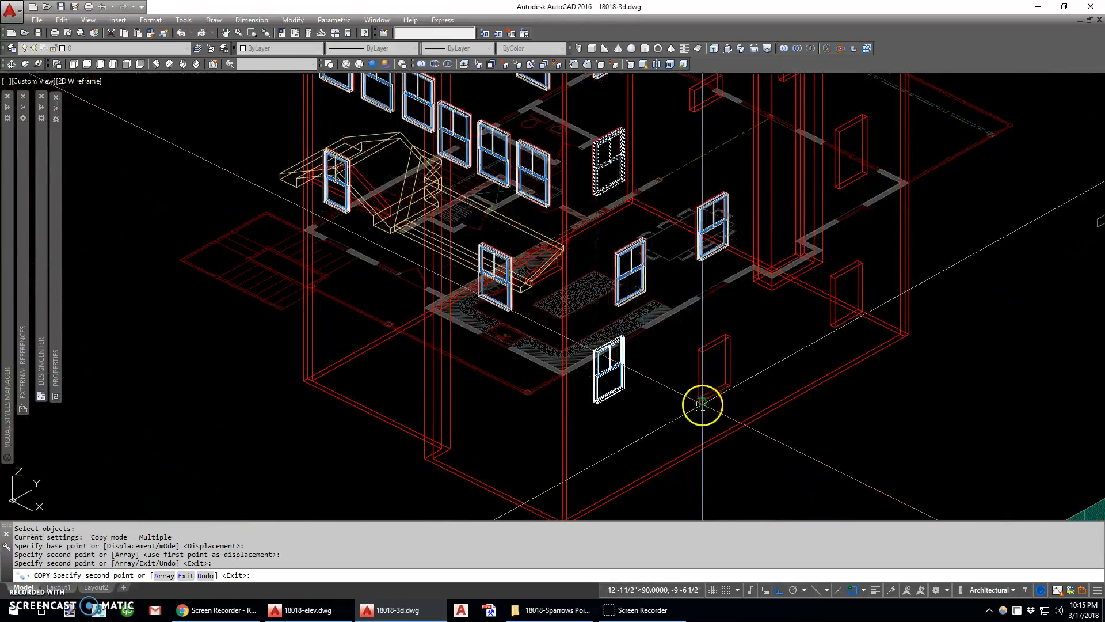
pyautogui.scroll(3, 742, 389)
pyautogui.press('Escape')
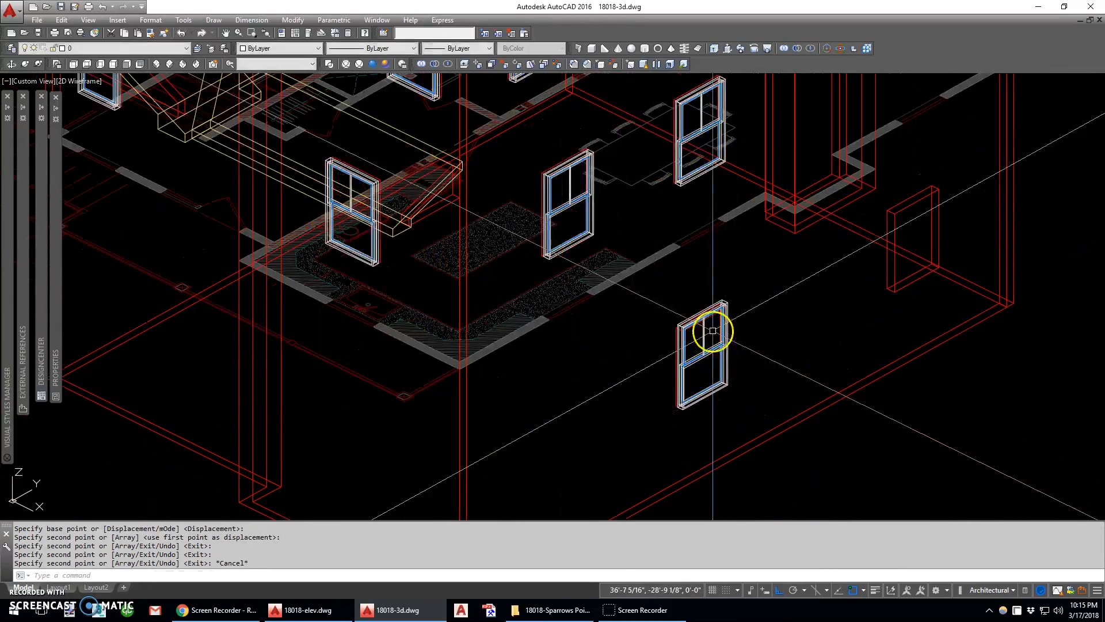
pyautogui.write('e')
pyautogui.press('space')
# Try a copy of the second lower-floor side window in the rear section opening on the same floor, and erase it
pyautogui.scroll(-4, 708, 328)
pyautogui.scroll(6, 714, 267)
pyautogui.write('c')
pyautogui.click(675, 281)
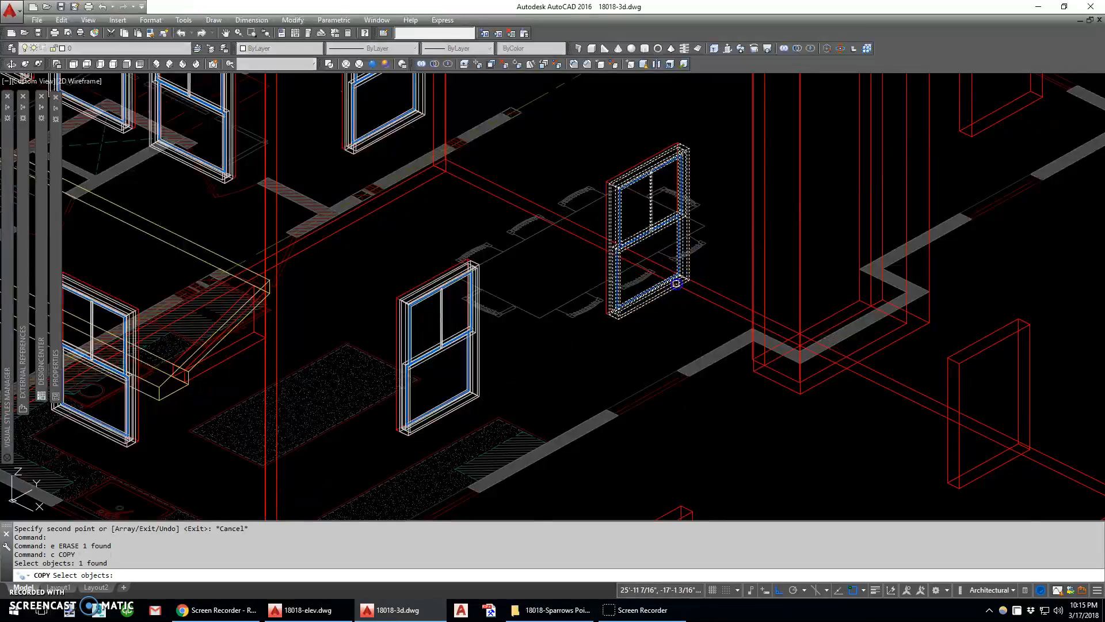
pyautogui.press('space')
pyautogui.scroll(4, 618, 318)
pyautogui.click(615, 319)
pyautogui.scroll(-5, 626, 338)
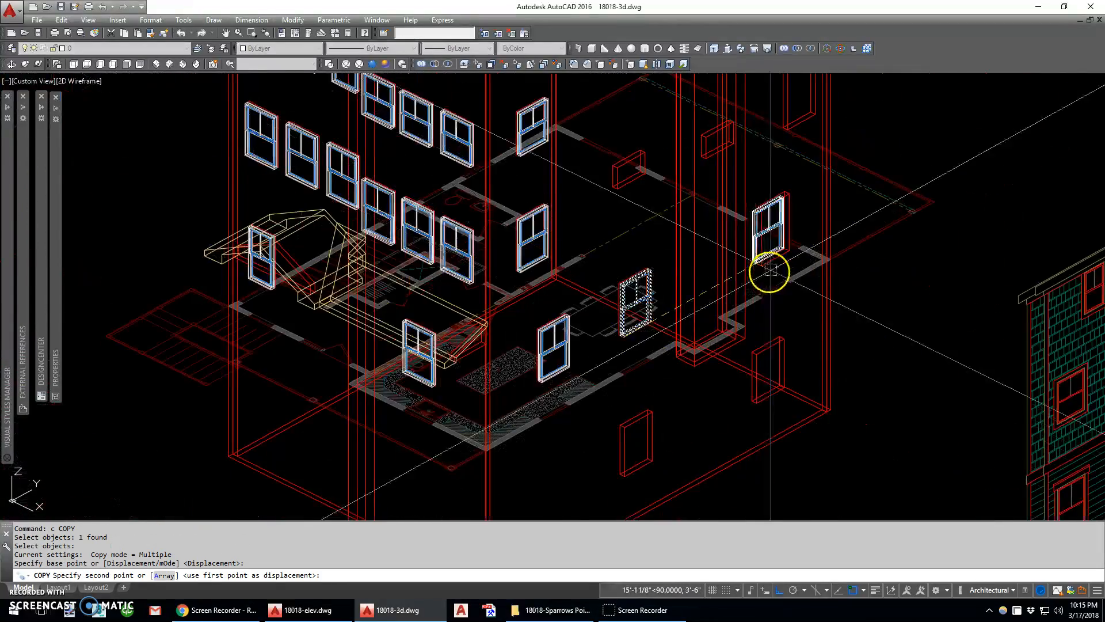
pyautogui.scroll(2, 770, 270)
pyautogui.scroll(-2, 765, 263)
pyautogui.scroll(2, 703, 386)
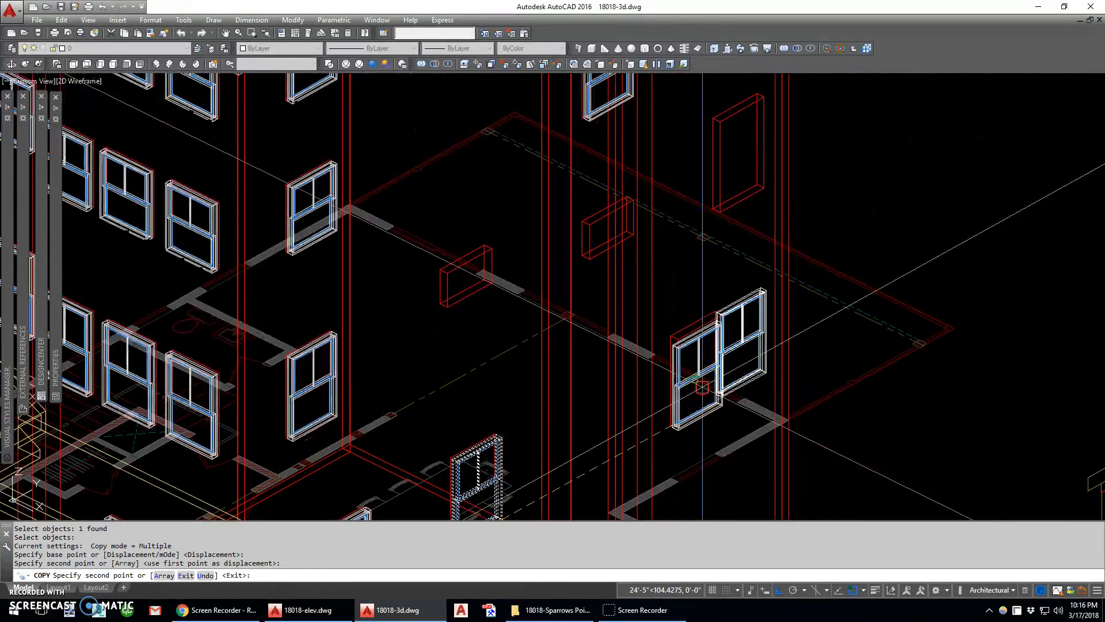
pyautogui.press('Escape')
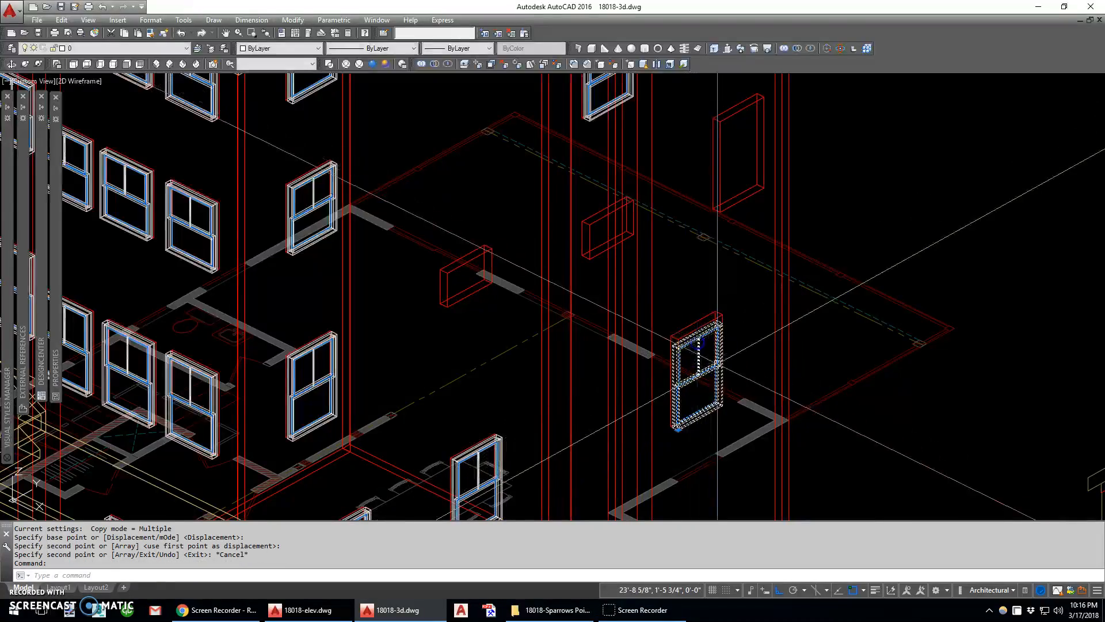
pyautogui.scroll(-3, 717, 361)
pyautogui.write('e')
pyautogui.press('Return')
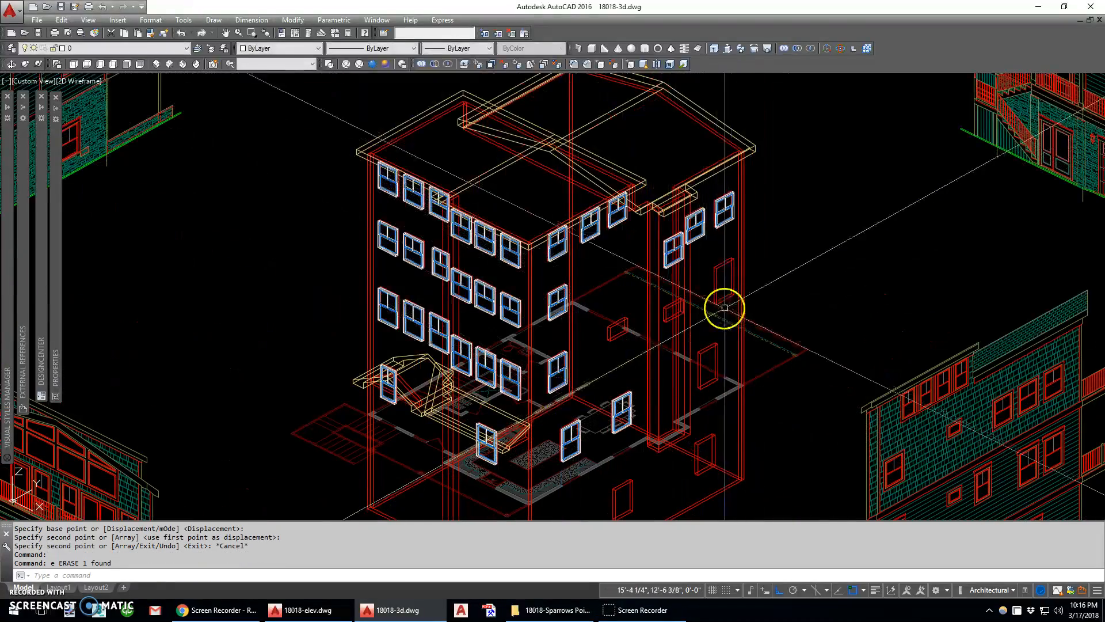
# Try a copy of the side wall's taller front window in the rear section's tall opening below the top-floor windows, and erase it
pyautogui.scroll(6, 556, 381)
pyautogui.write('c')
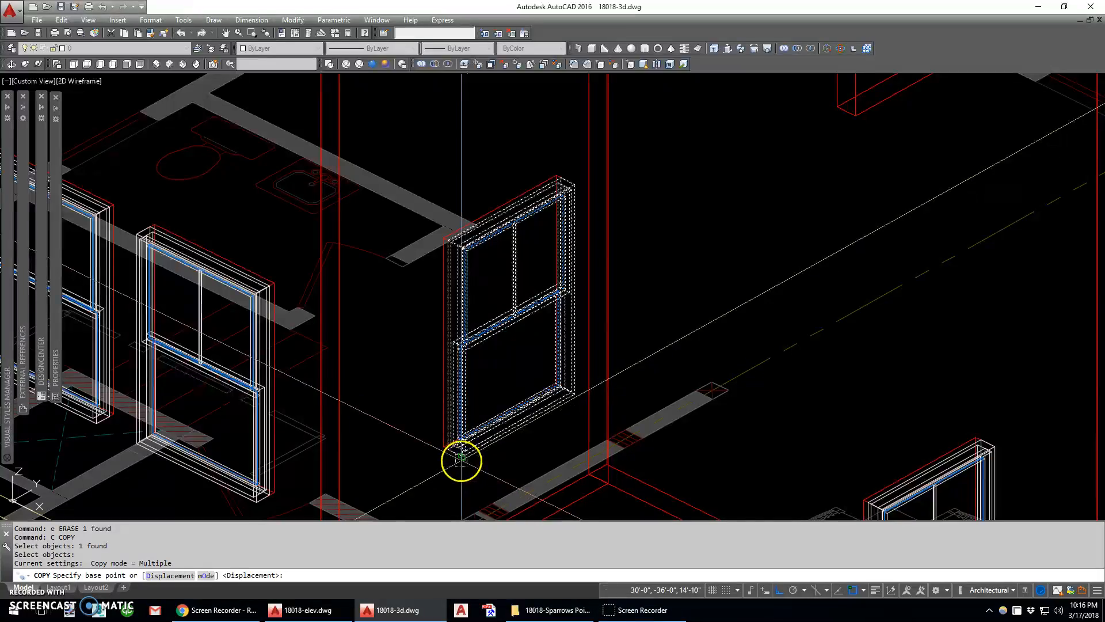
pyautogui.click(461, 459)
pyautogui.scroll(-8, 461, 460)
pyautogui.scroll(6, 743, 289)
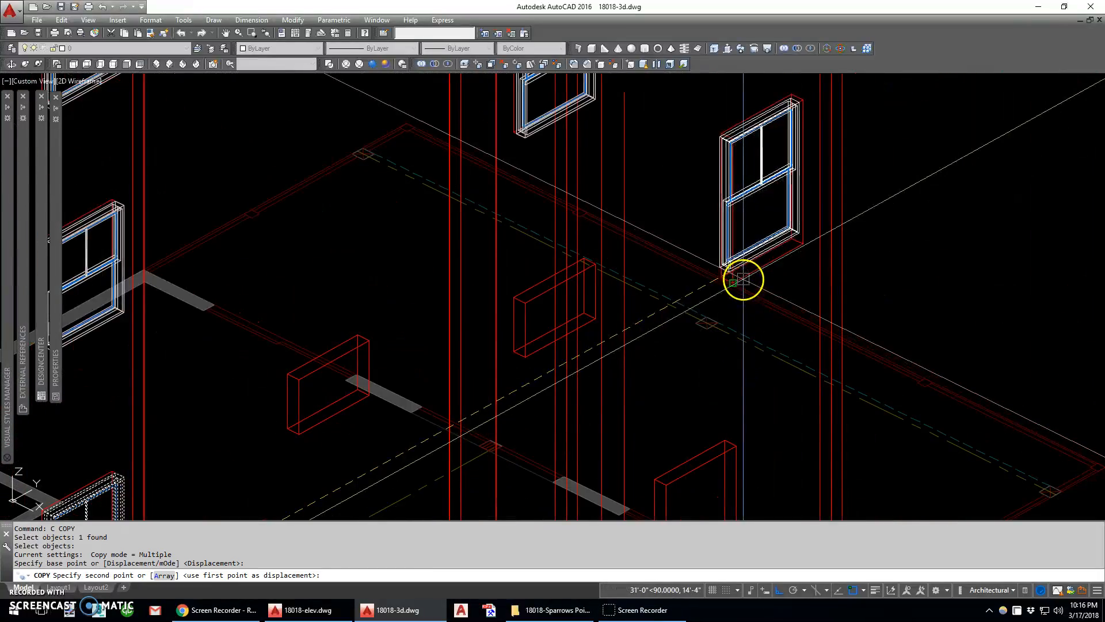
pyautogui.click(742, 280)
pyautogui.press('Escape')
pyautogui.click(760, 221)
pyautogui.click(760, 206)
pyautogui.click(763, 200)
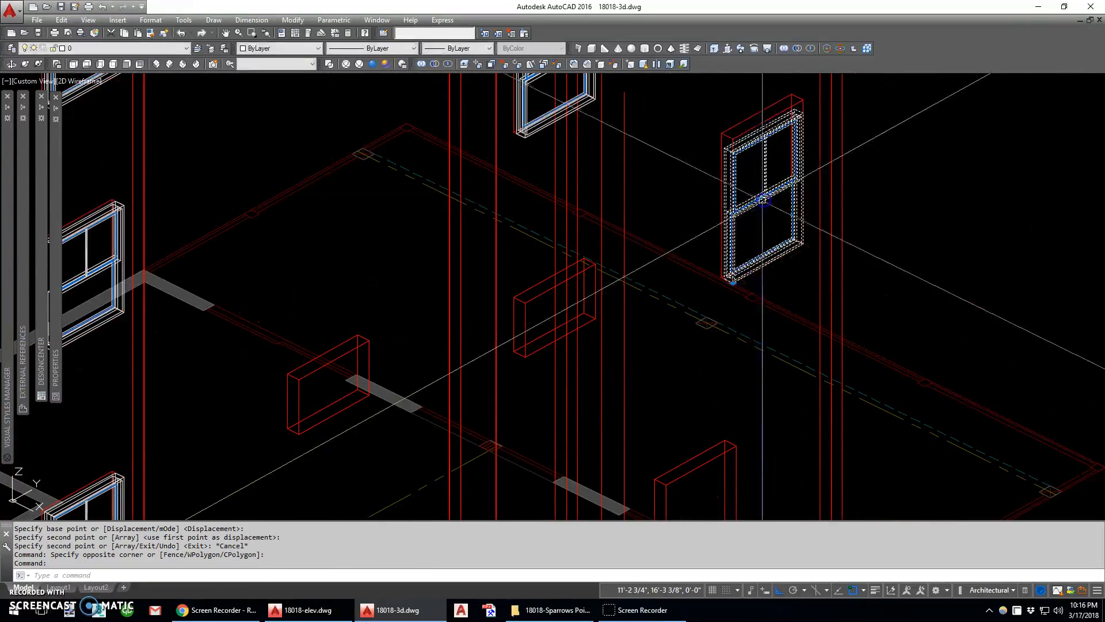
pyautogui.scroll(-6, 763, 200)
pyautogui.scroll(3, 761, 202)
pyautogui.write('e')
pyautogui.press('Return')
pyautogui.moveTo(767, 205); pyautogui.dragTo(769, 314, button='middle')
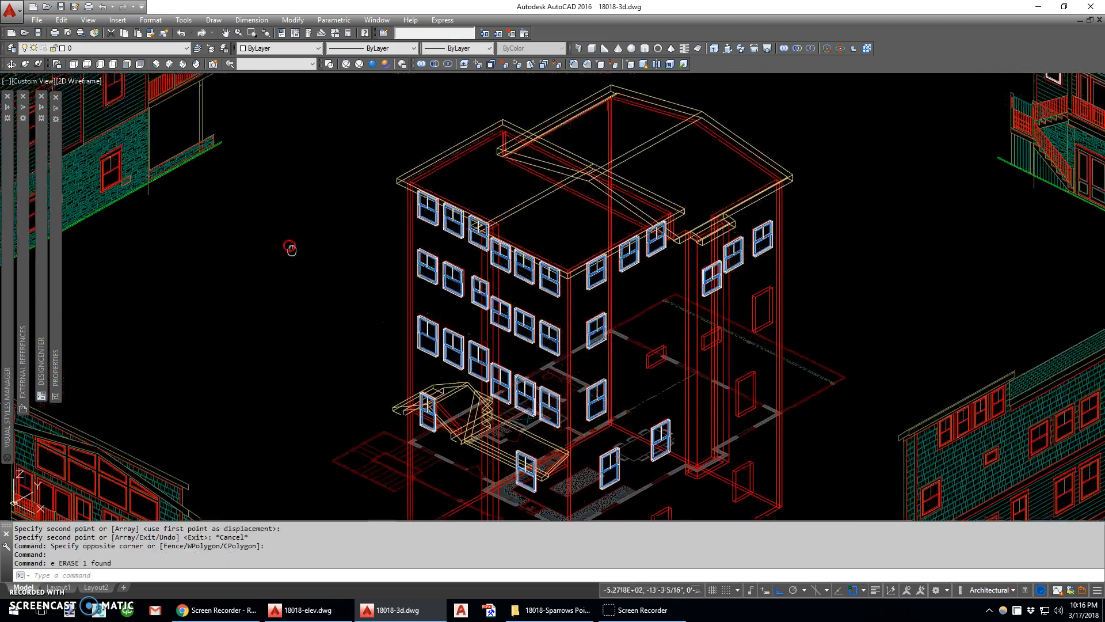
# Align the UCS to an object in the side elevation drawing using the Object option
pyautogui.moveTo(290, 248); pyautogui.dragTo(434, 383, button='middle')
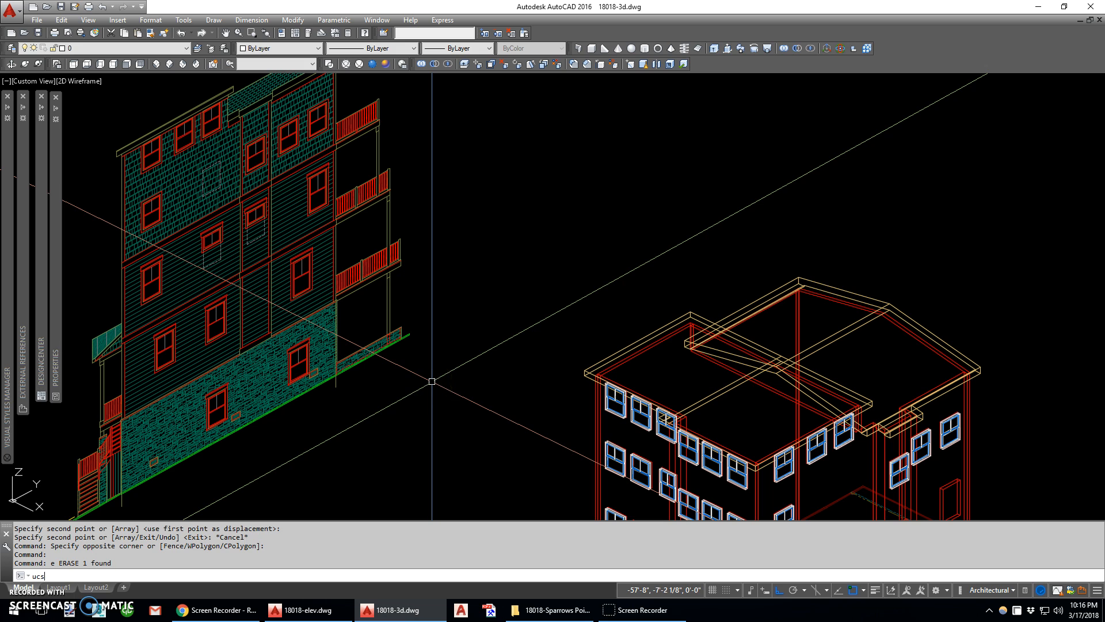
pyautogui.write('ucs')
pyautogui.press('Return')
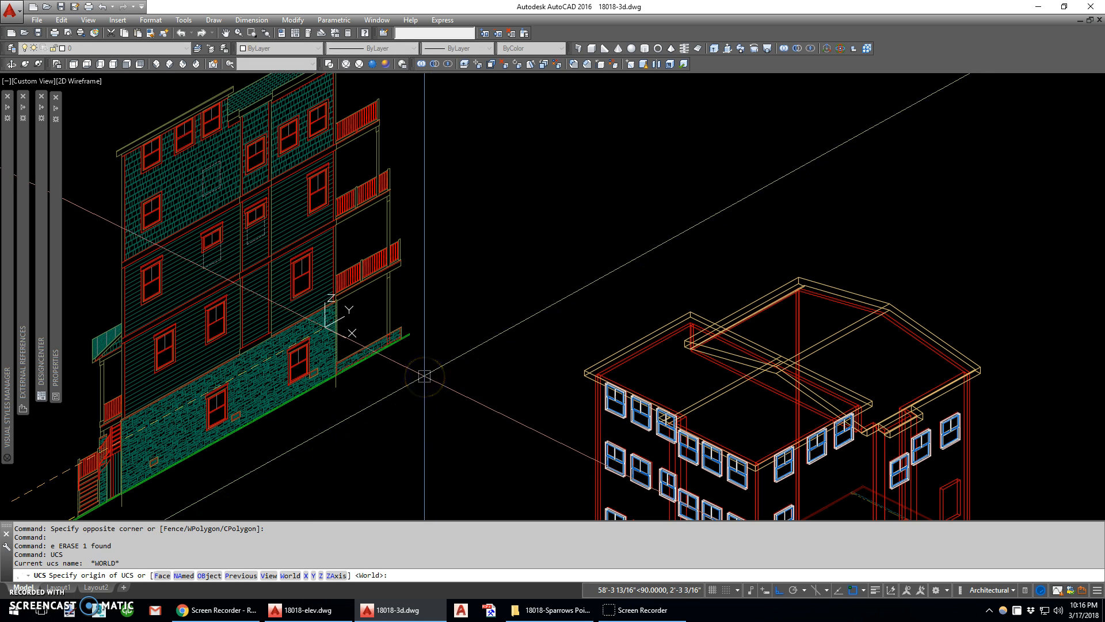
pyautogui.click(395, 375)
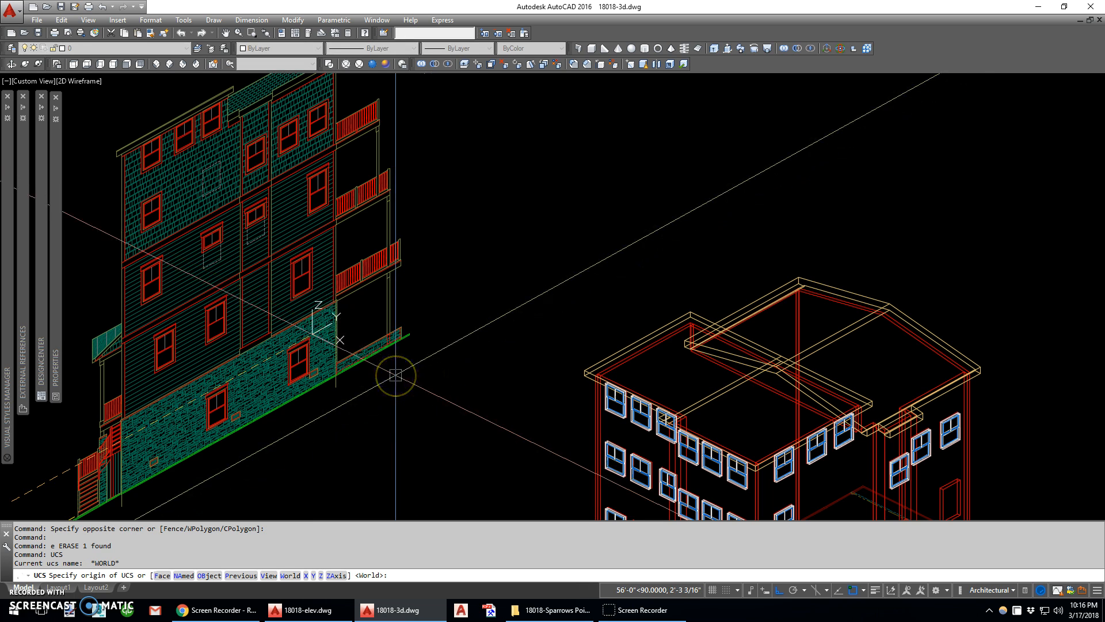
pyautogui.write('ob')
pyautogui.press('Return')
pyautogui.click(337, 232)
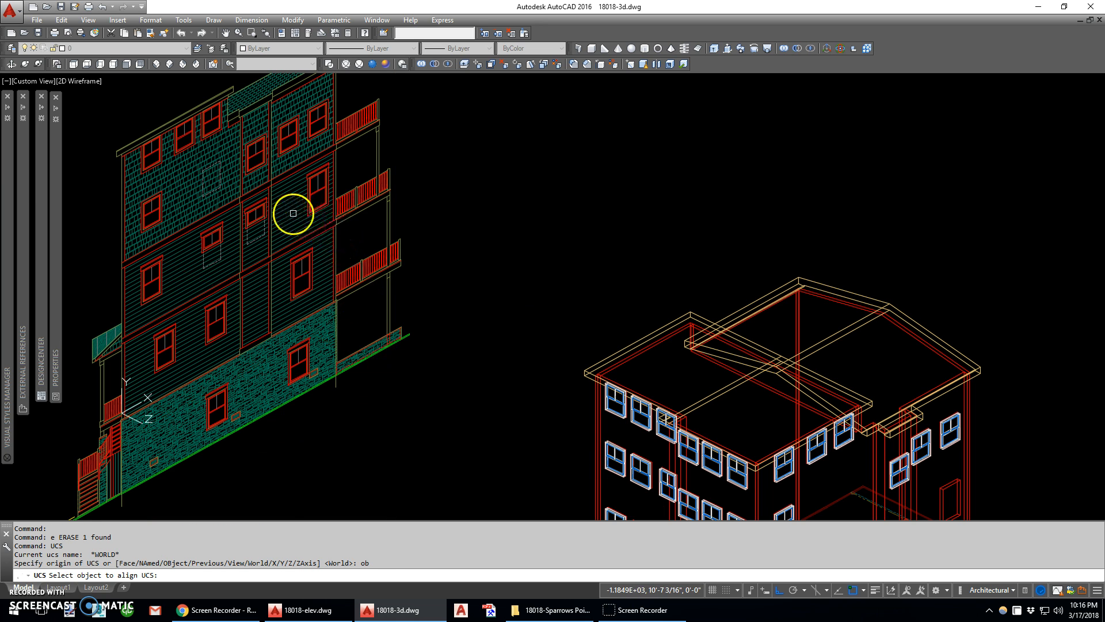
pyautogui.click(293, 215)
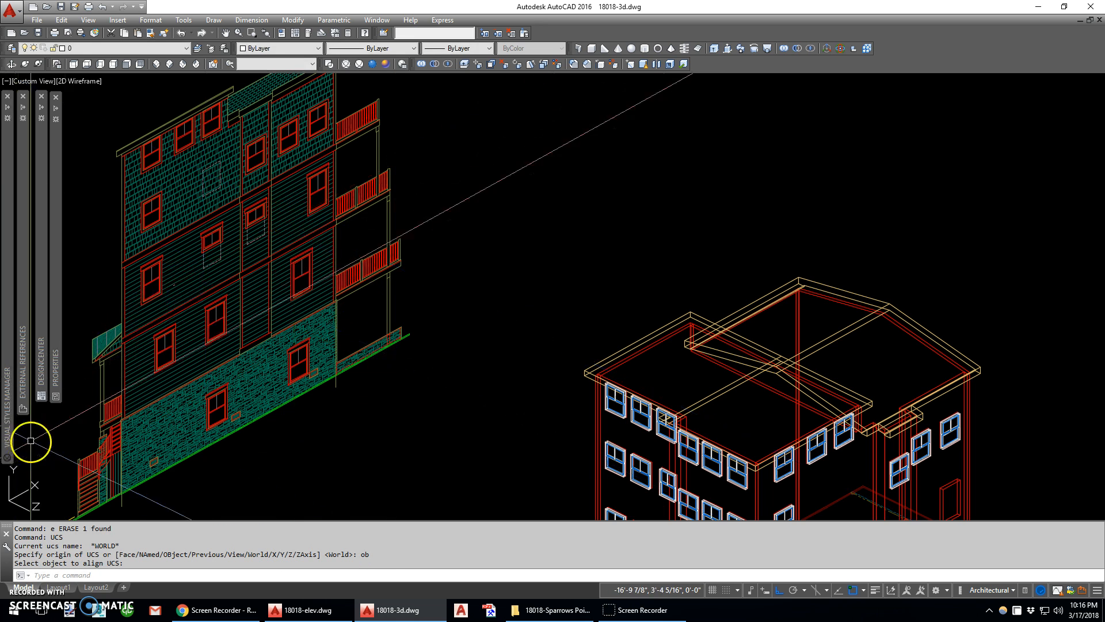
# Trace the outer and inner outlines of the lower sash with rectangles on the side elevation's tall rear window below the top floor
pyautogui.scroll(-3, 310, 277)
pyautogui.scroll(5, 317, 240)
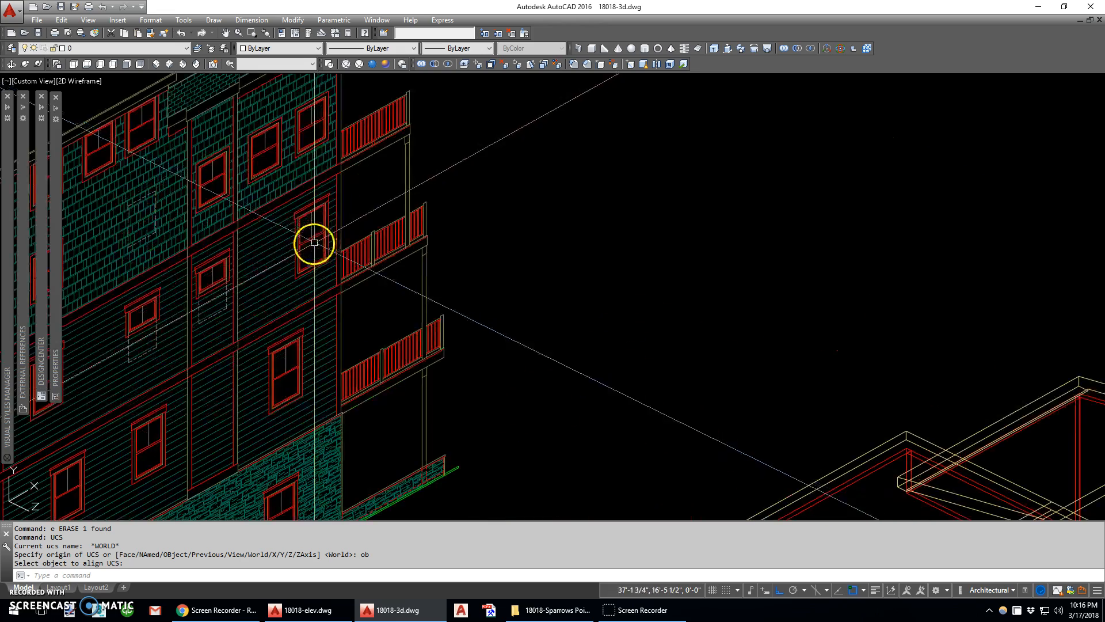
pyautogui.scroll(-5, 171, 301)
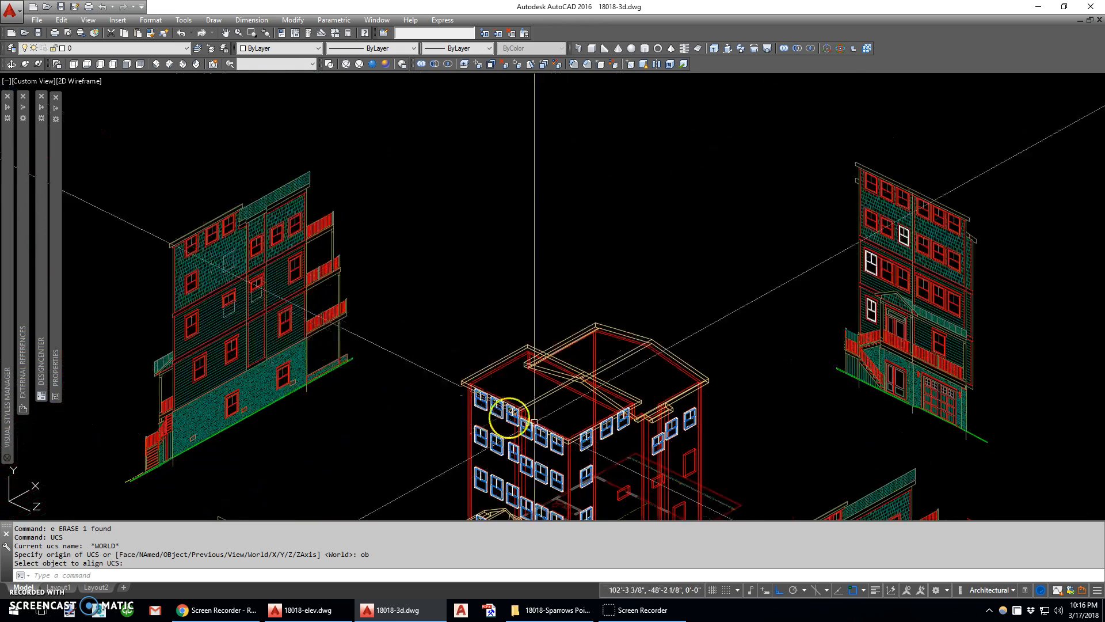
pyautogui.scroll(1, 708, 399)
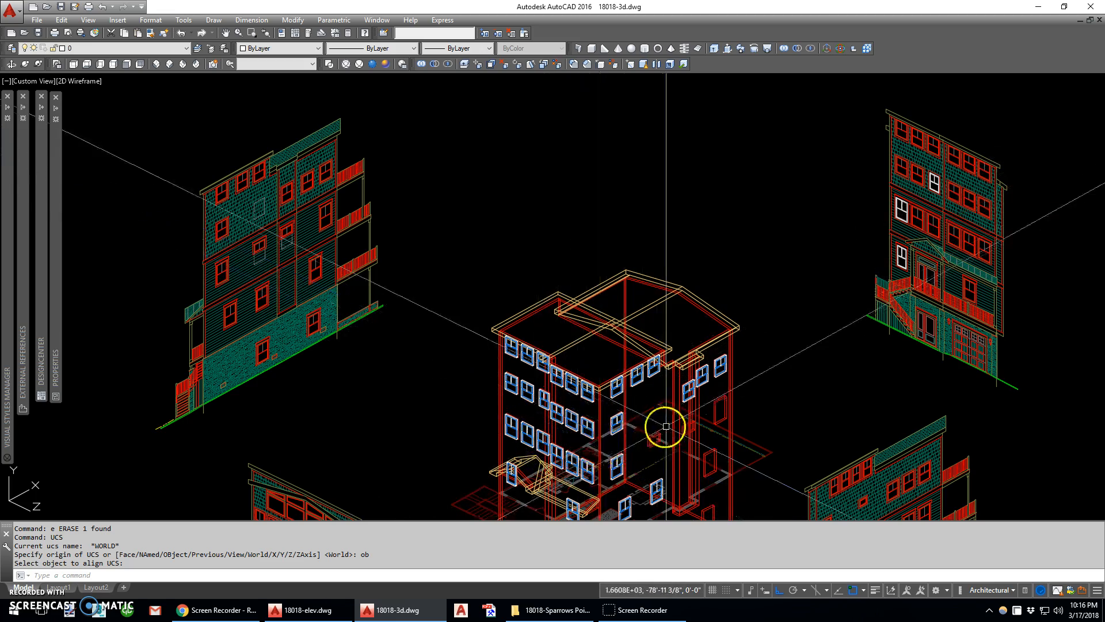
pyautogui.moveTo(708, 414); pyautogui.dragTo(690, 380, button='middle')
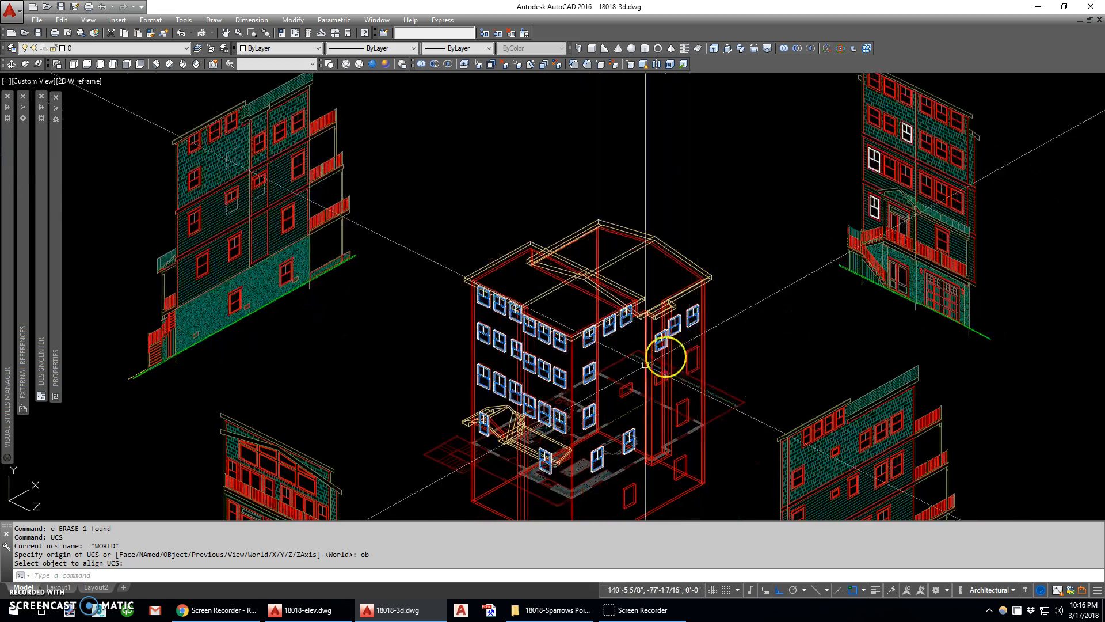
pyautogui.scroll(5, 288, 154)
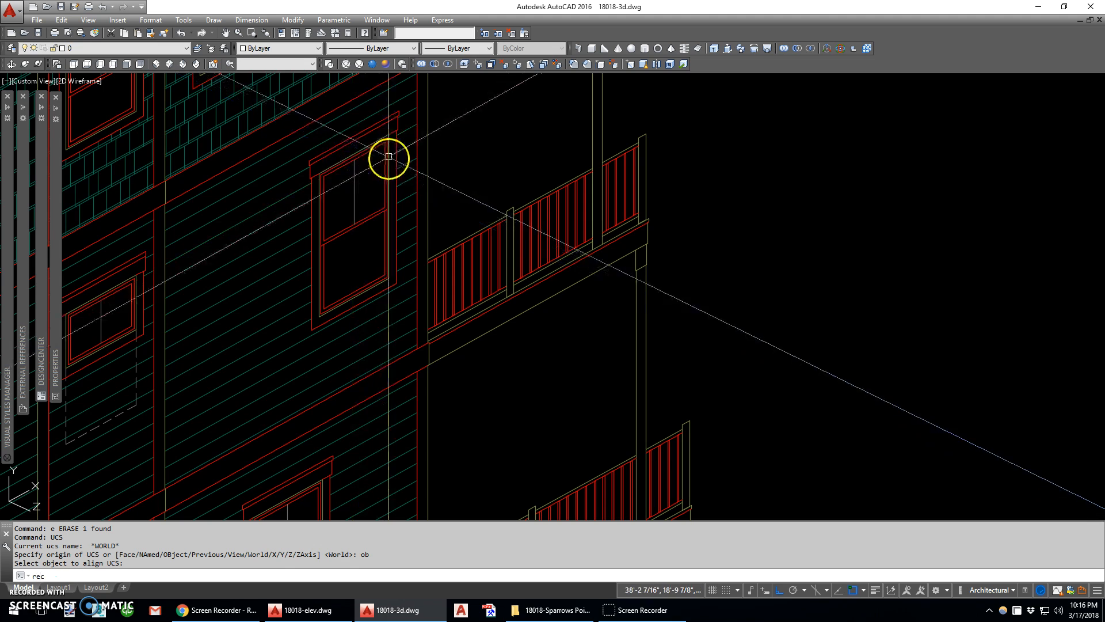
pyautogui.press('Return')
pyautogui.scroll(2, 340, 250)
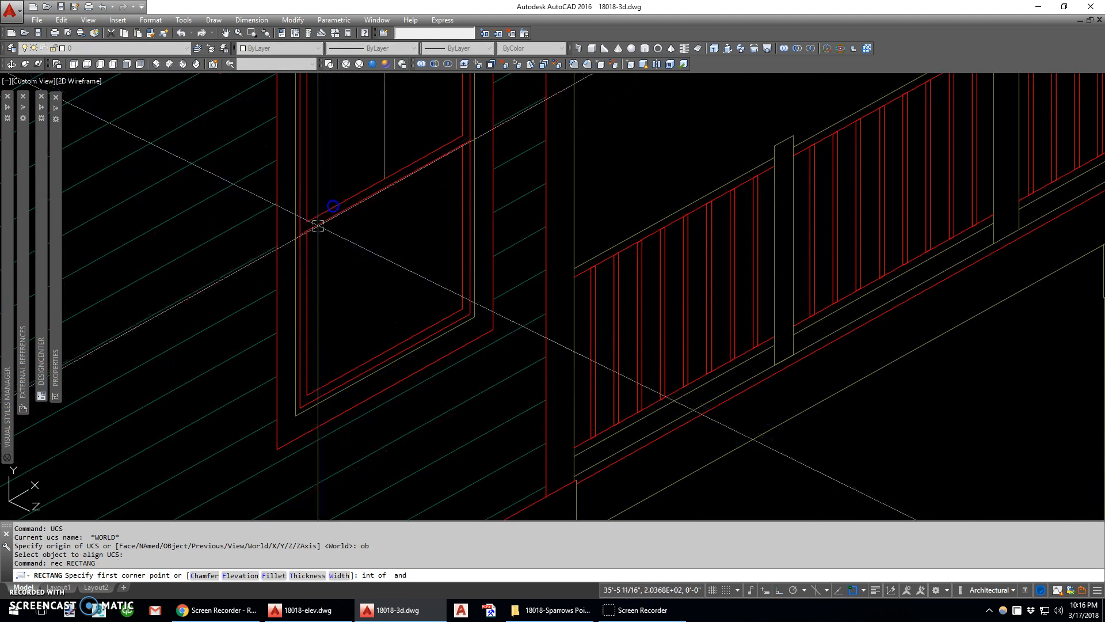
pyautogui.click(302, 251)
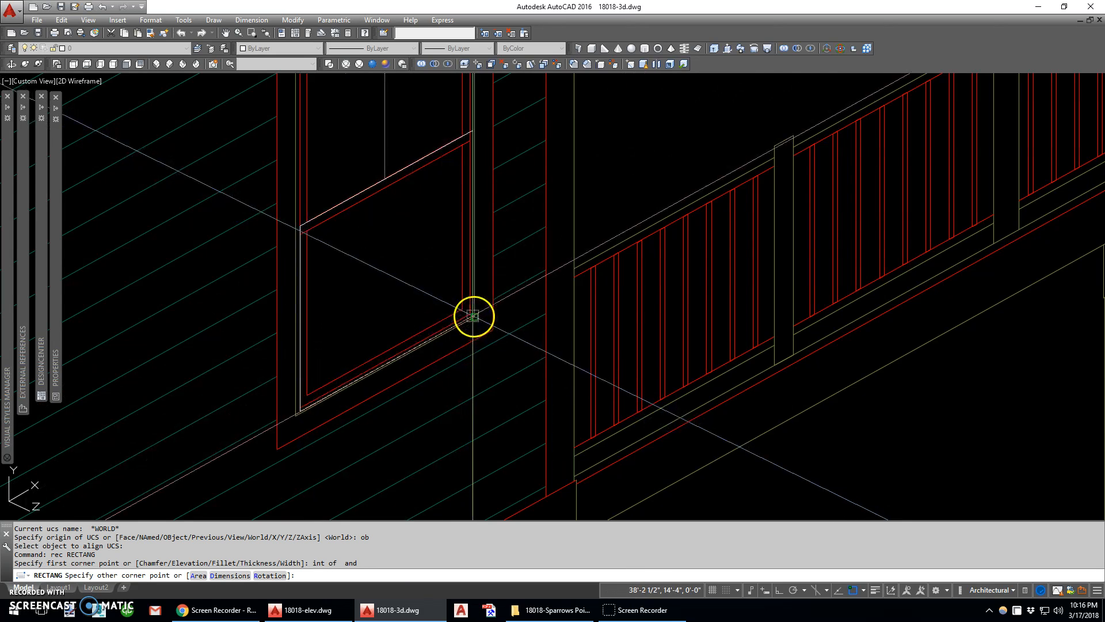
pyautogui.click(466, 310)
pyautogui.press('space')
pyautogui.click(463, 309)
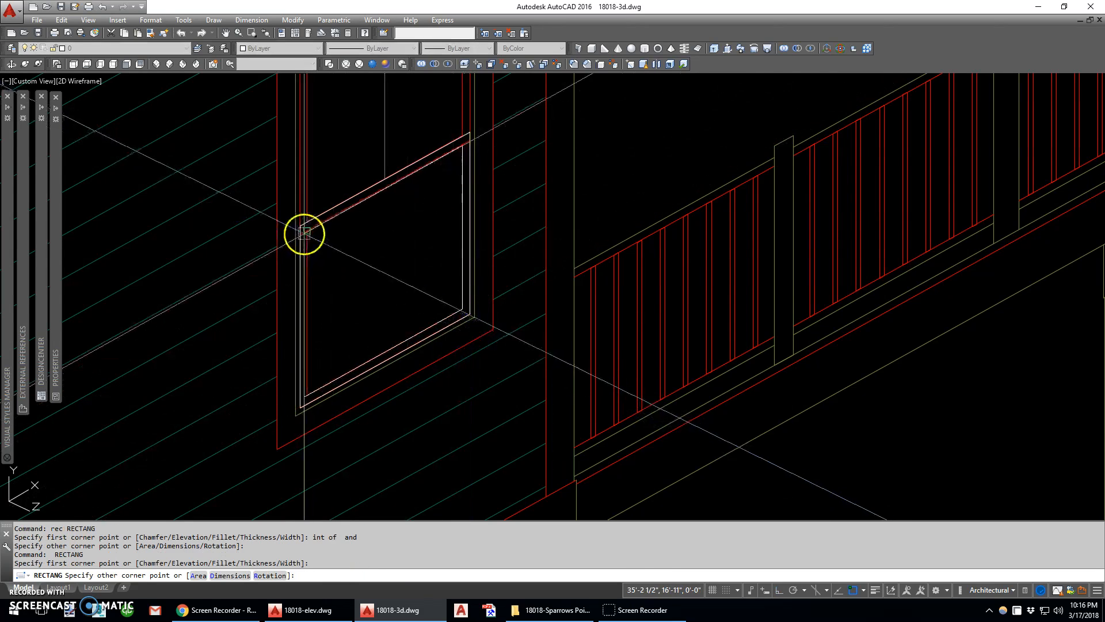
pyautogui.click(307, 231)
# Trace the same window's upper sash and its full inner and outer frame outlines with rectangles
pyautogui.moveTo(310, 208); pyautogui.dragTo(301, 357, button='middle')
pyautogui.press('space')
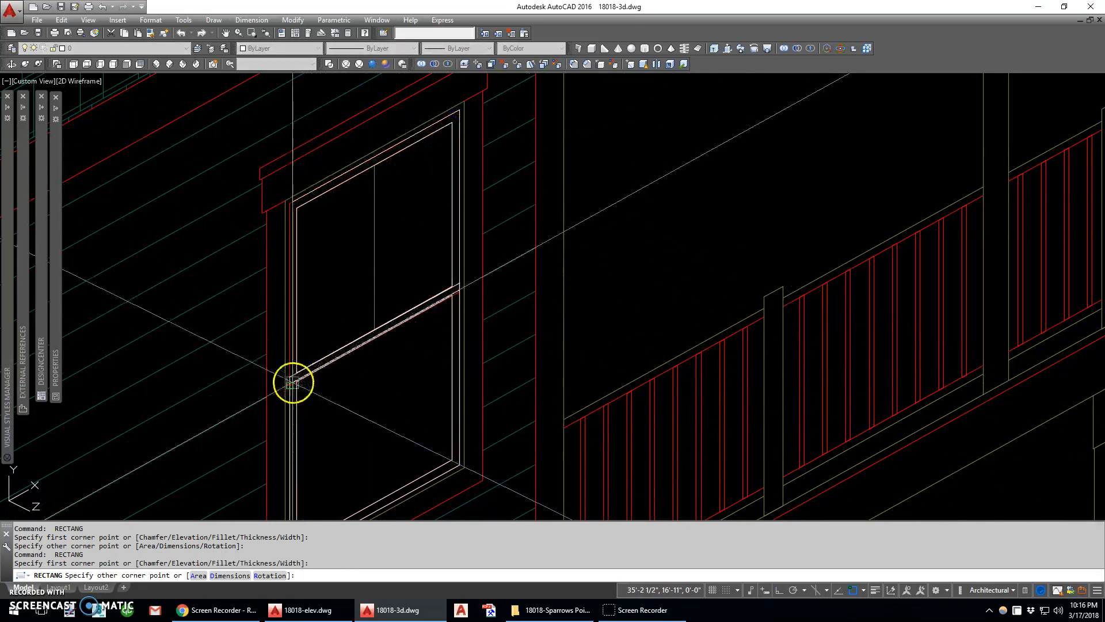
pyautogui.click(290, 205)
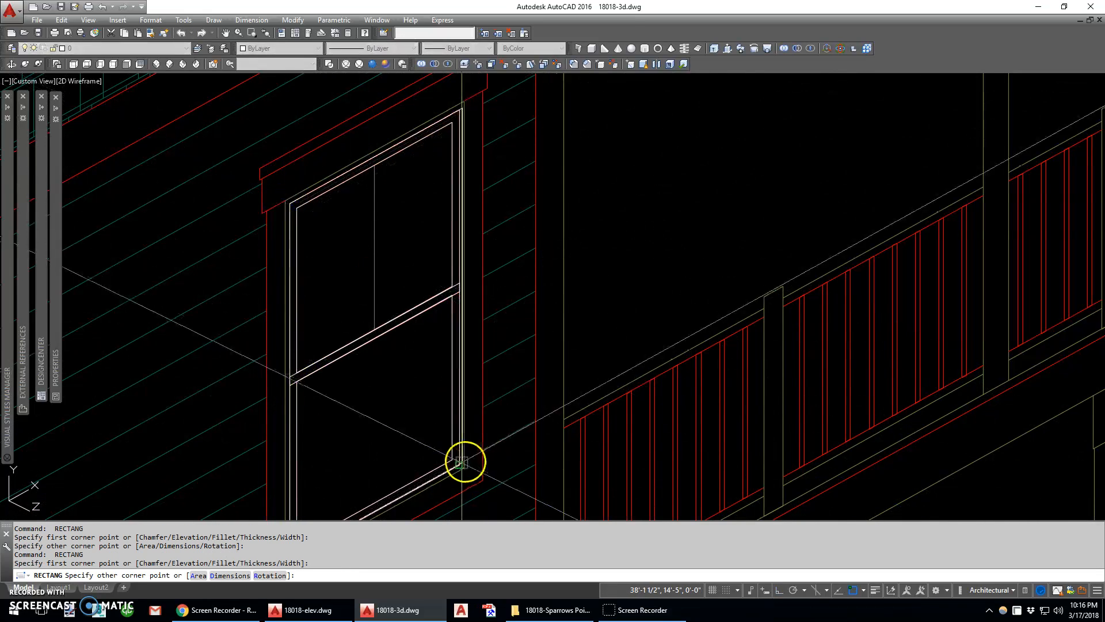
pyautogui.click(464, 467)
pyautogui.press('space')
pyautogui.click(291, 205)
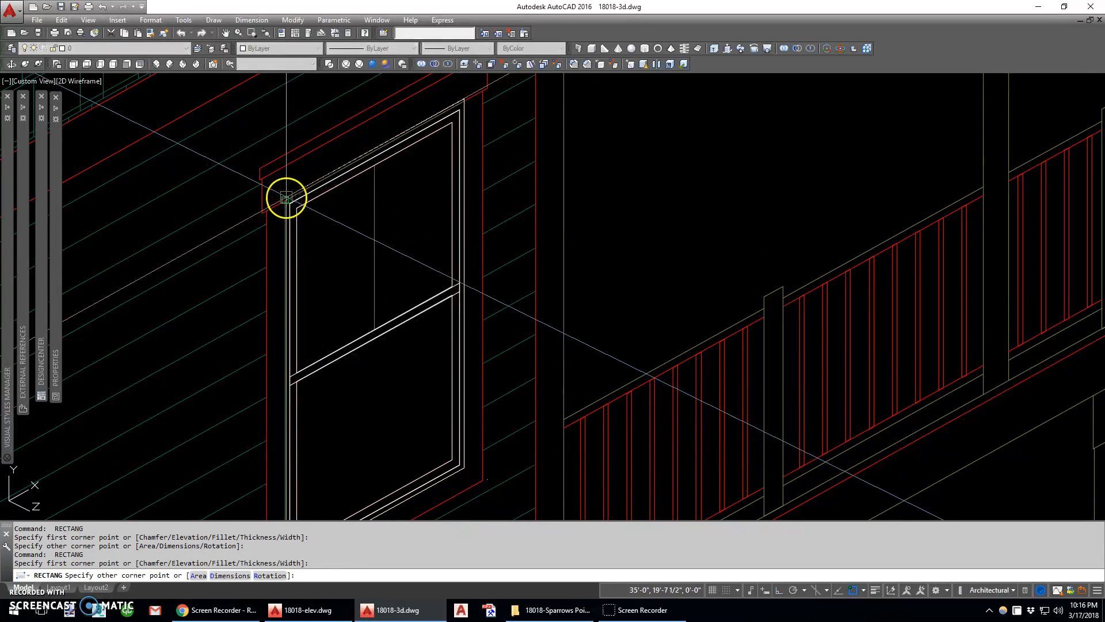
pyautogui.click(287, 200)
# Draw a 0.75 by 48 inch rectangle inside the upper sash for the vertical muntin
pyautogui.write('rec')
pyautogui.press('space')
pyautogui.click(400, 291)
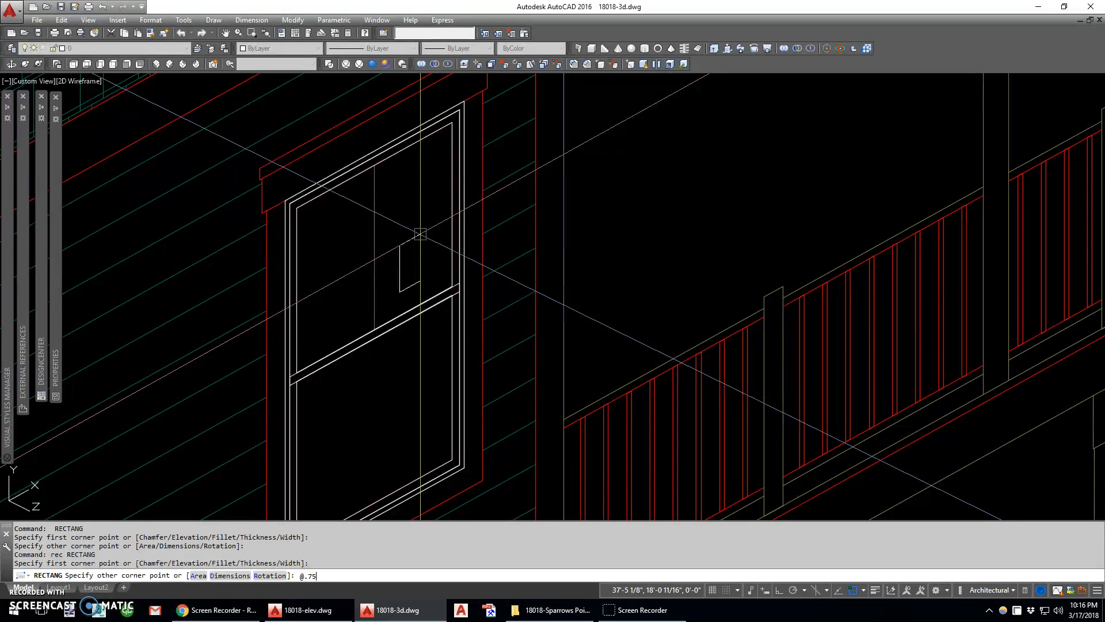
pyautogui.write('@.75,48')
pyautogui.press('Return')
# Move the muntin rectangle by its bottom midpoint to the lower end of the upper sash's vertical divider line
pyautogui.write('m')
pyautogui.press('space')
pyautogui.click(405, 247)
pyautogui.press('Return')
pyautogui.write('m')
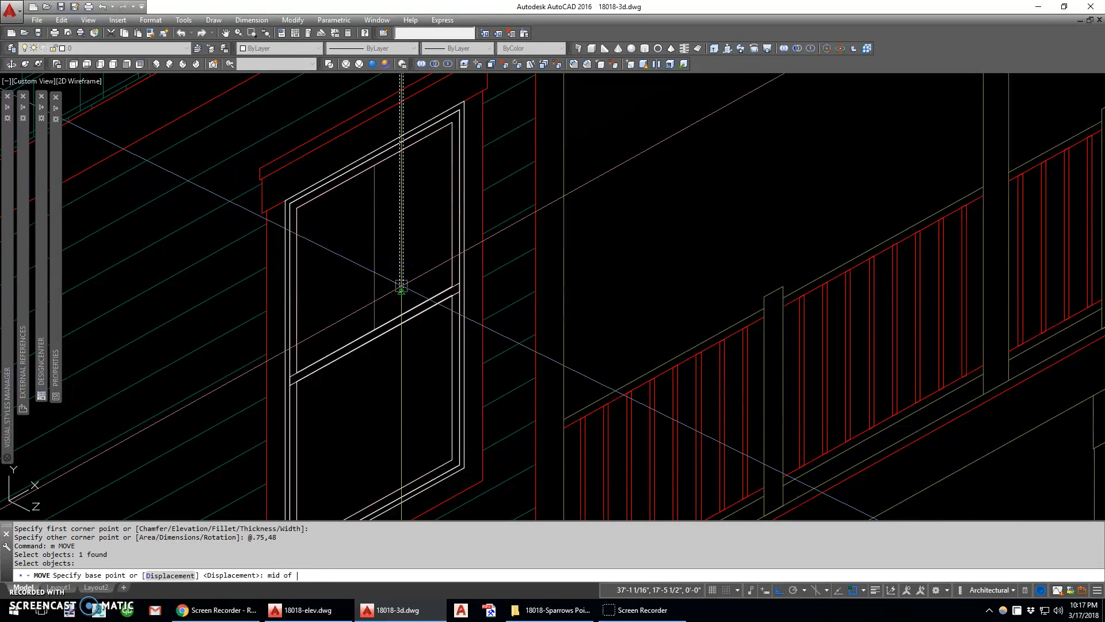
pyautogui.click(401, 286)
pyautogui.click(375, 317)
# Stretch the muntin's upper end down to the inner top edge of the upper sash
pyautogui.moveTo(398, 123); pyautogui.dragTo(401, 284, button='middle')
pyautogui.write('s')
pyautogui.press('space')
pyautogui.write('c')
pyautogui.press('space')
pyautogui.click(394, 191)
pyautogui.click(363, 239)
pyautogui.press('space')
pyautogui.scroll(6, 375, 220)
pyautogui.write('mid')
pyautogui.press('space')
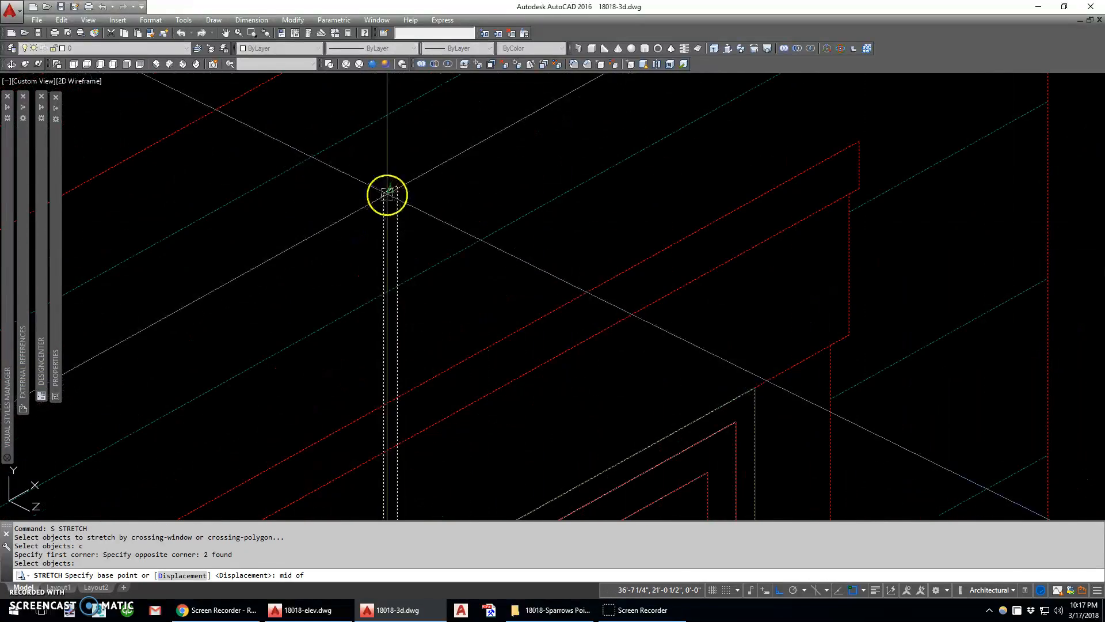
pyautogui.click(388, 195)
pyautogui.scroll(-4, 390, 201)
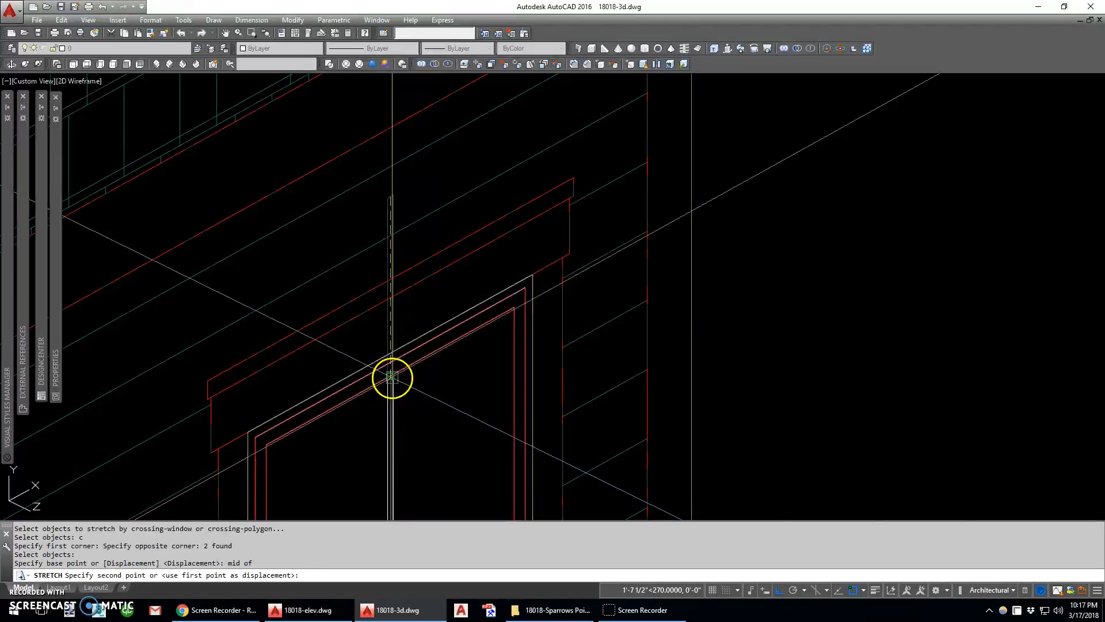
pyautogui.click(392, 377)
# Trace the glass opening and sash outline of the small window beside the tall one with rectangles
pyautogui.scroll(-7, 482, 283)
pyautogui.moveTo(407, 349); pyautogui.dragTo(483, 298, button='middle')
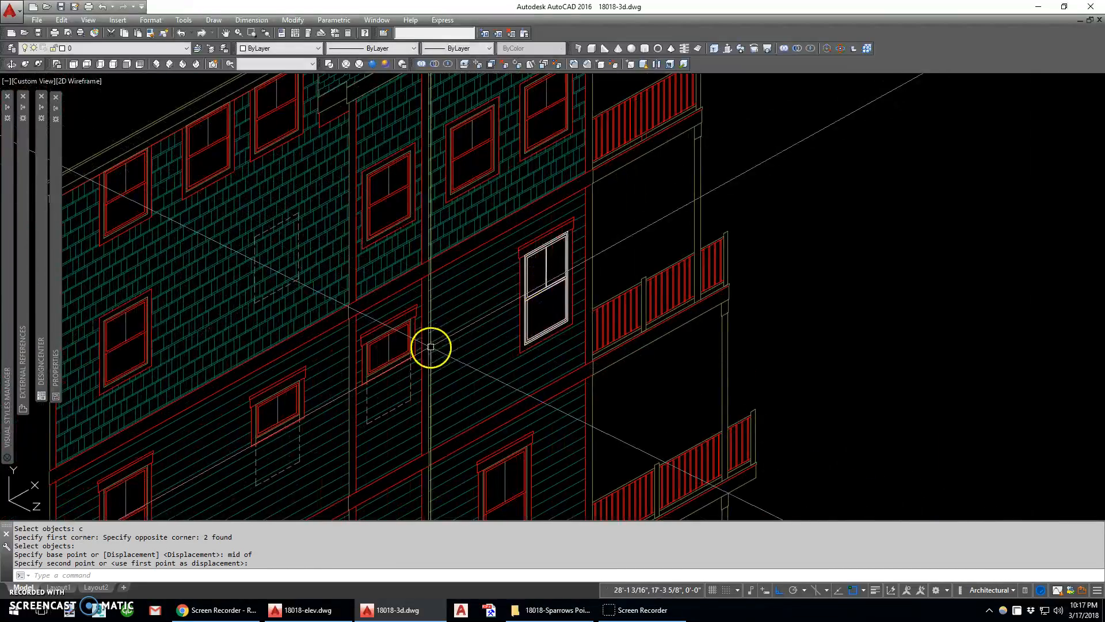
pyautogui.scroll(8, 430, 347)
pyautogui.write('rec')
pyautogui.press('space')
pyautogui.click(270, 412)
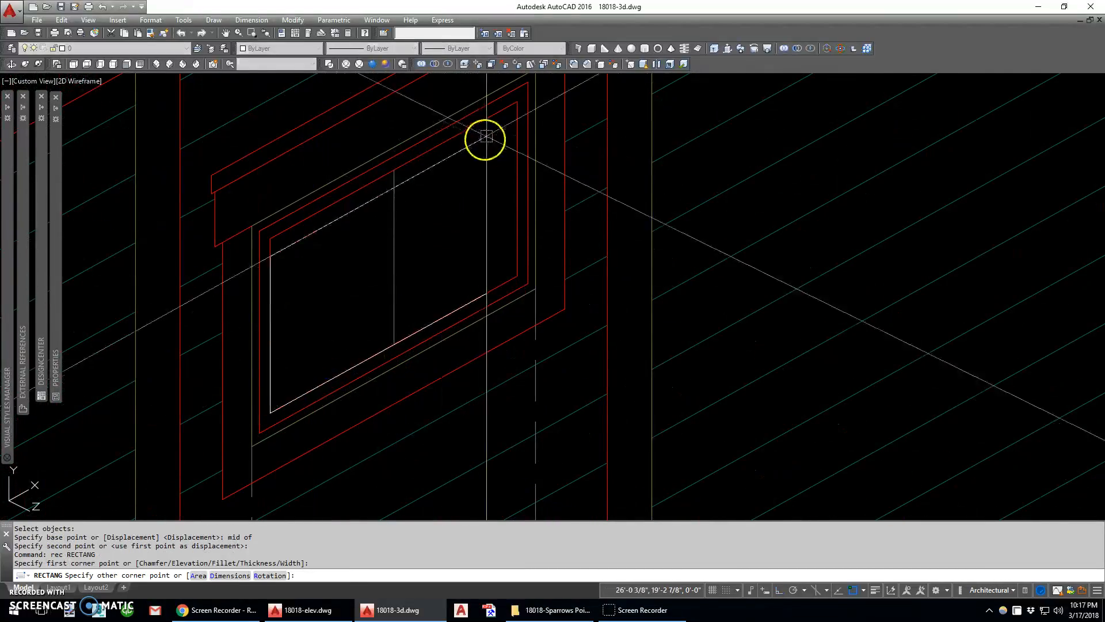
pyautogui.click(487, 137)
pyautogui.press('space')
pyautogui.click(524, 87)
pyautogui.click(264, 429)
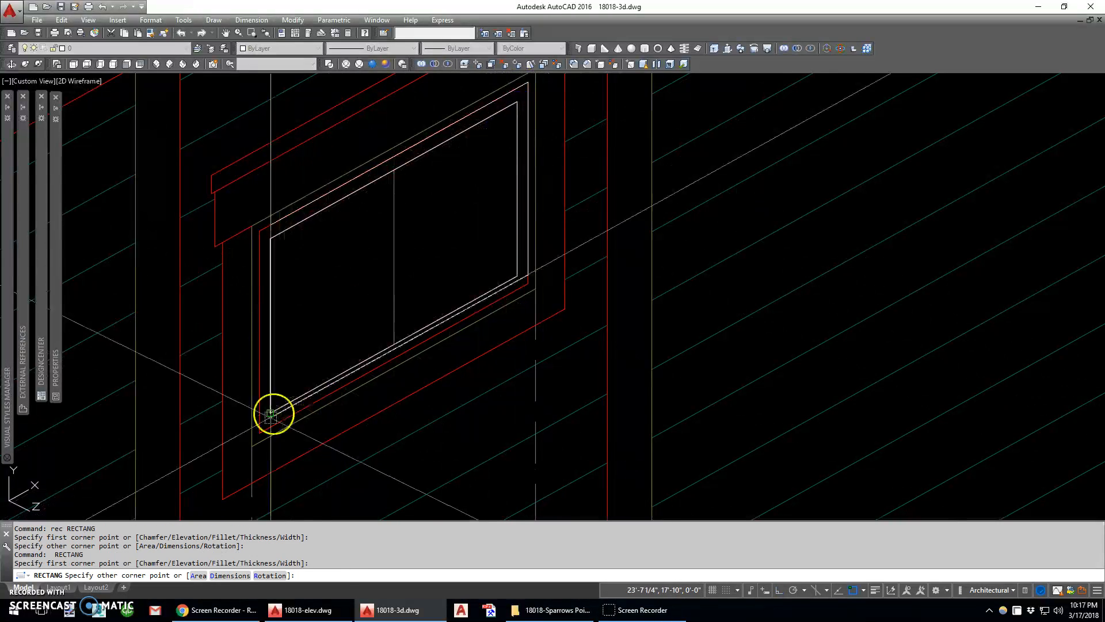
# Try another rectangle over the small window's sash outline, and erase it
pyautogui.press('space')
pyautogui.click(261, 430)
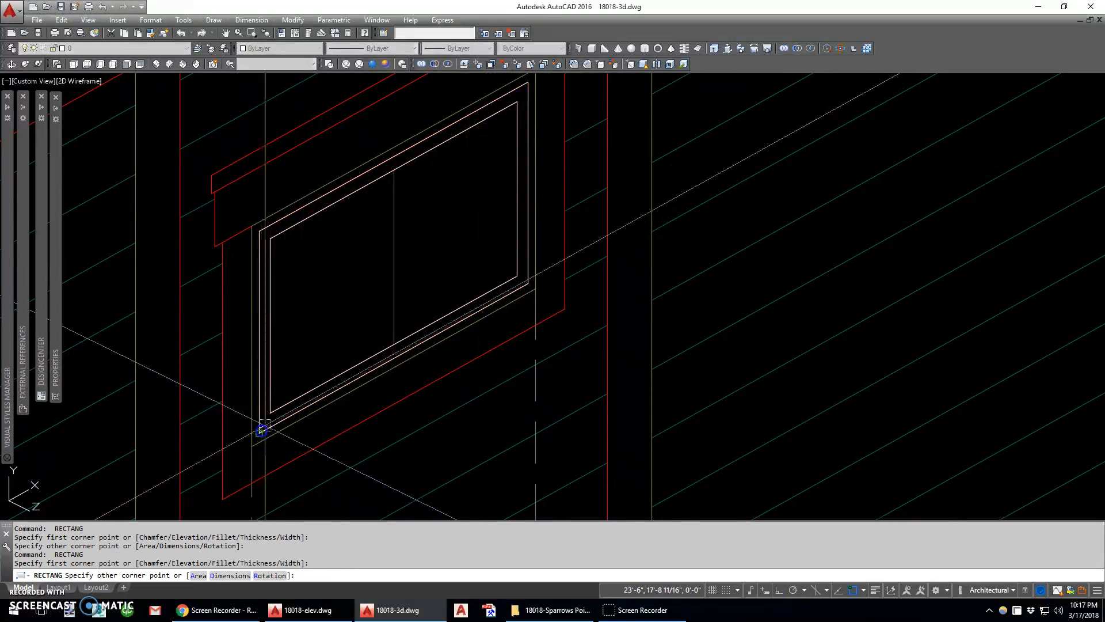
pyautogui.click(528, 86)
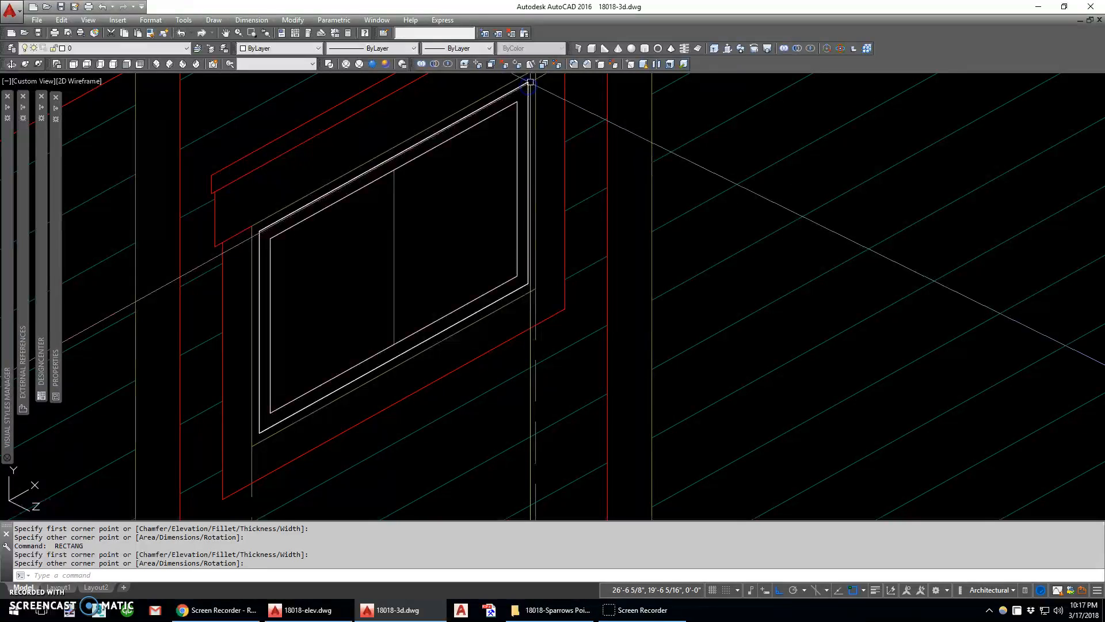
pyautogui.click(534, 118)
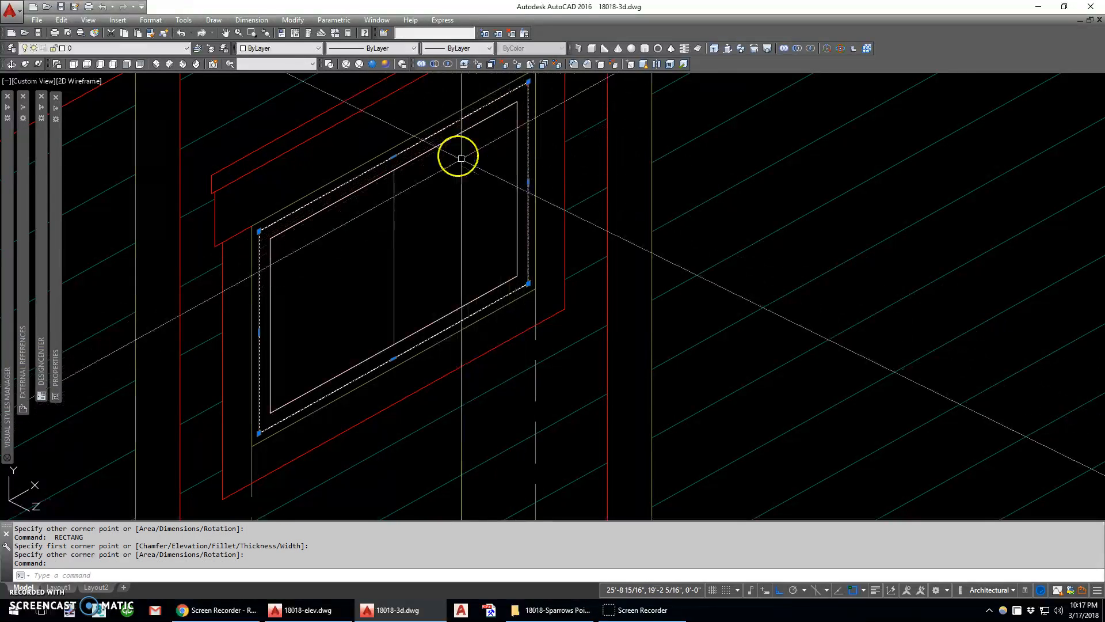
pyautogui.write('e')
pyautogui.press('space')
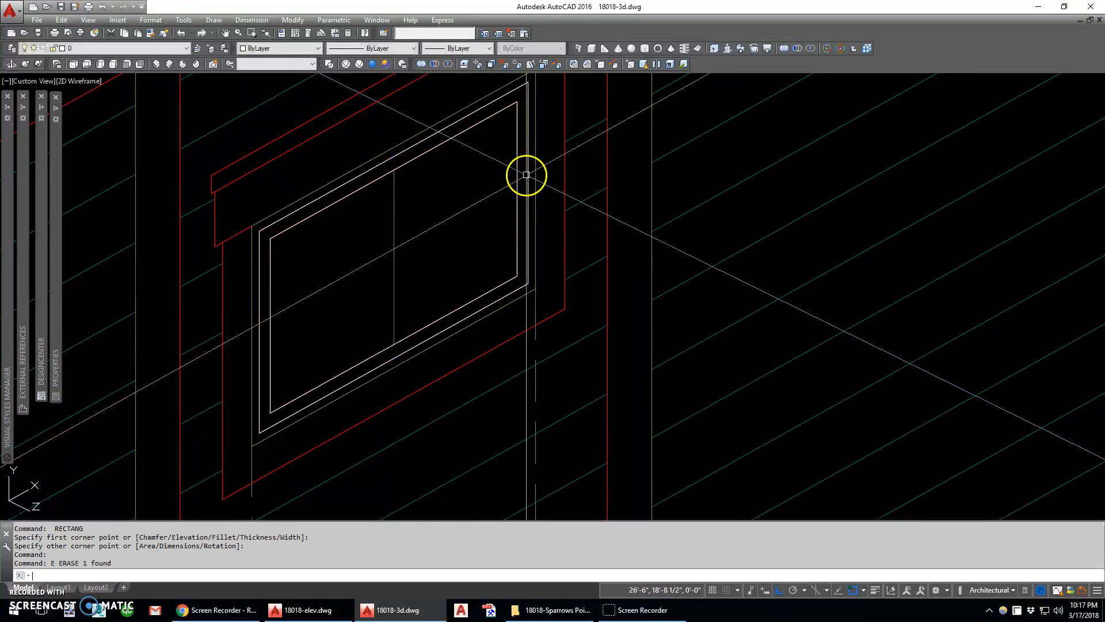
# Trace the small window's outer frame with a rectangle between its opposite corners
pyautogui.write('rec')
pyautogui.press('space')
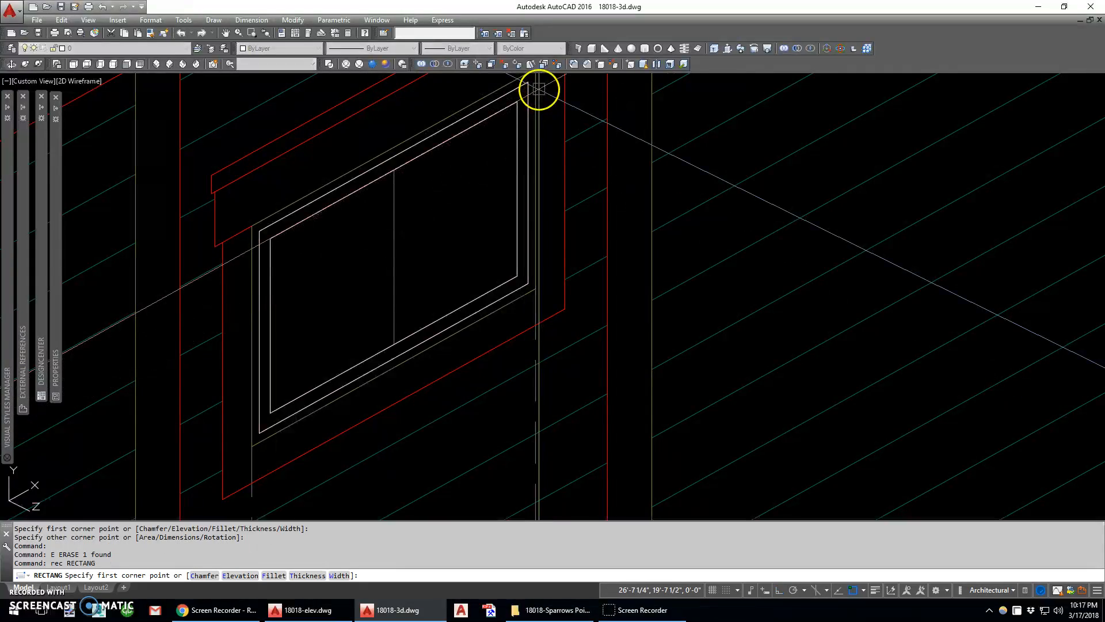
pyautogui.click(537, 87)
pyautogui.click(252, 445)
# Copy the tall window's muntin by its bottom midpoint to the lower end of the small window's divider line
pyautogui.scroll(-3, 366, 381)
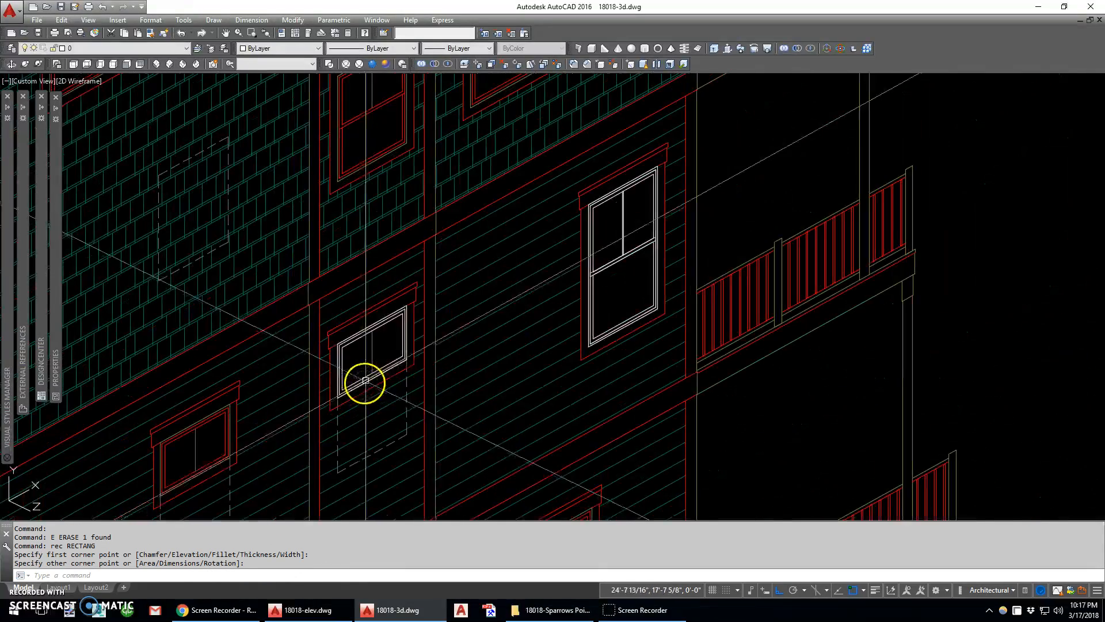
pyautogui.write('c')
pyautogui.press('space')
pyautogui.scroll(6, 623, 253)
pyautogui.click(622, 253)
pyautogui.press('space')
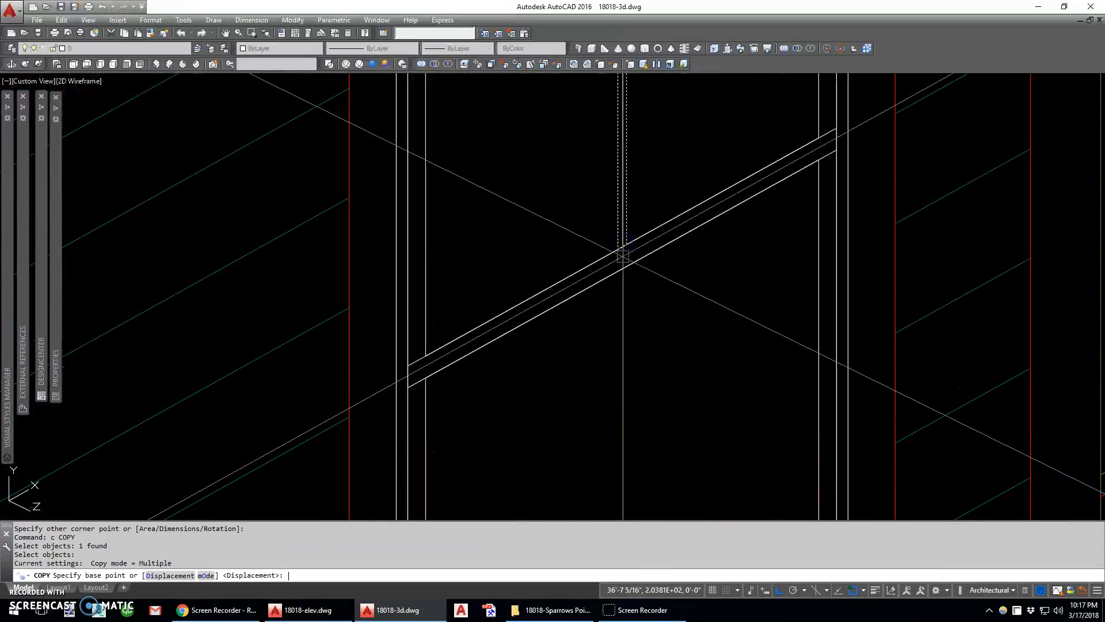
pyautogui.click(623, 251)
pyautogui.scroll(-8, 575, 242)
pyautogui.scroll(4, 384, 297)
pyautogui.click(376, 279)
pyautogui.moveTo(401, 134); pyautogui.dragTo(409, 302, button='middle')
pyautogui.press('Escape')
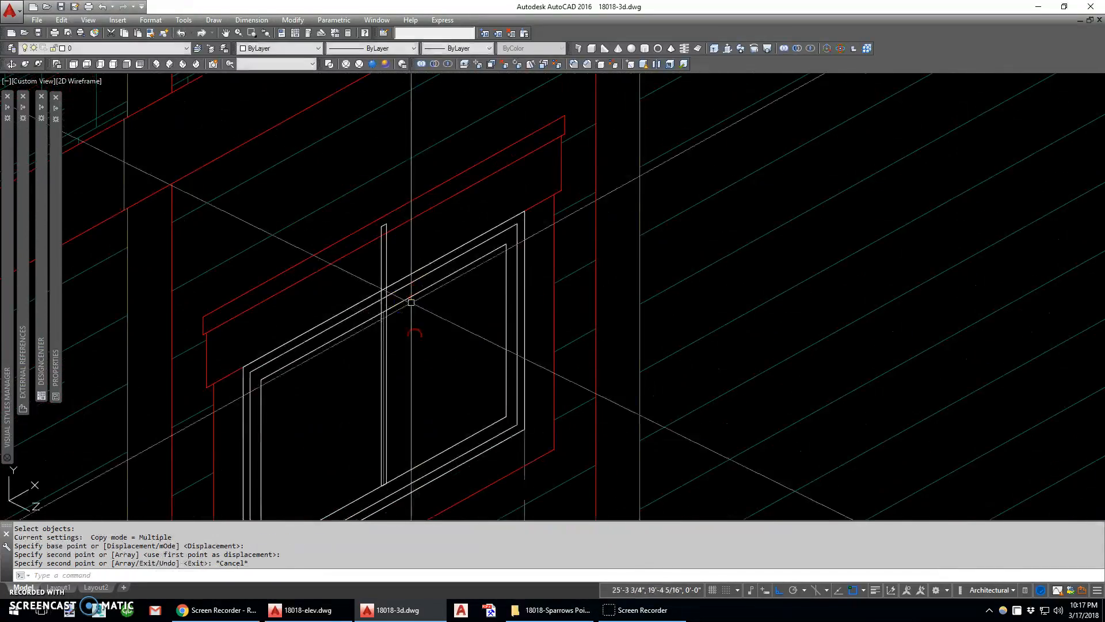